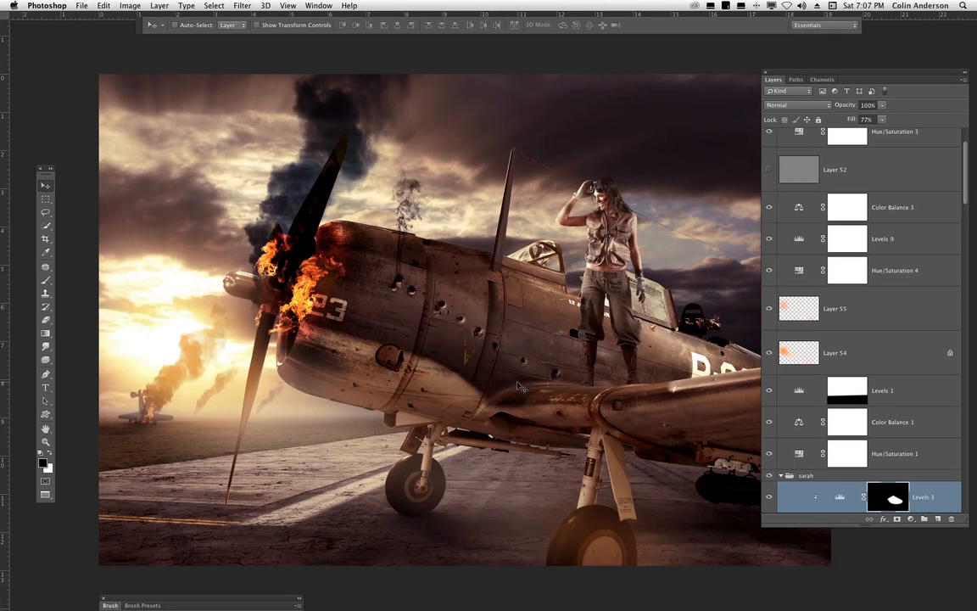
- Switch to the original photo of the airplane in the hangar
{"action": "left_click_drag", "start_coordinate": [495, 423], "coordinate": [509, 416]}
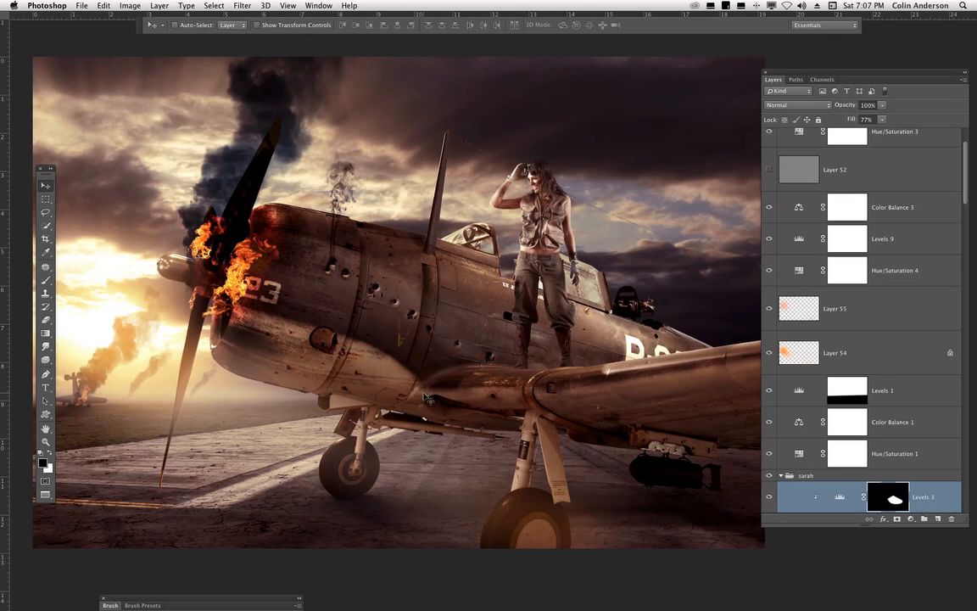
{"action": "scroll", "coordinate": [958, 225], "scroll_direction": "down", "scroll_amount": 5}
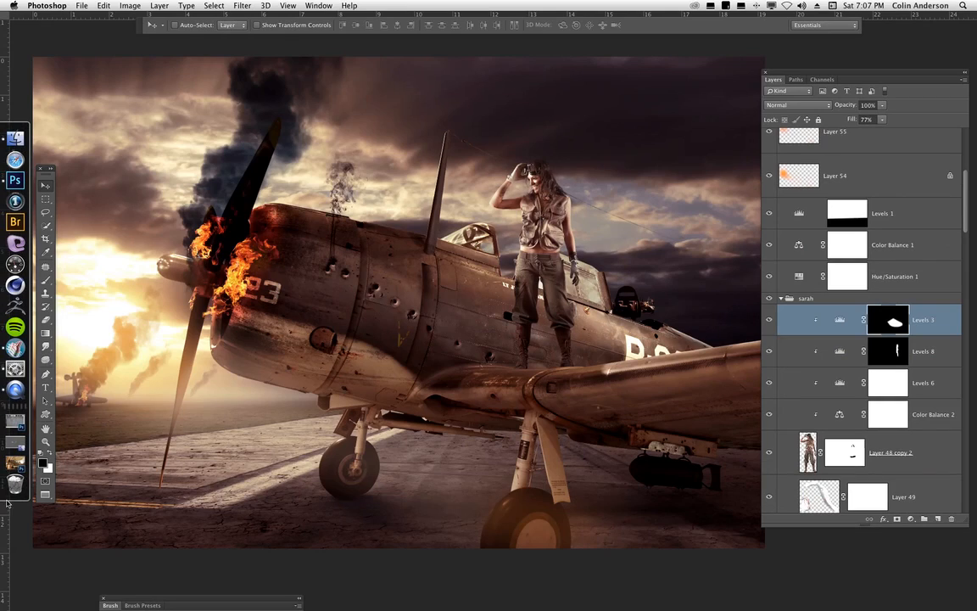
{"action": "left_click", "coordinate": [13, 419]}
{"action": "key", "text": "f"}
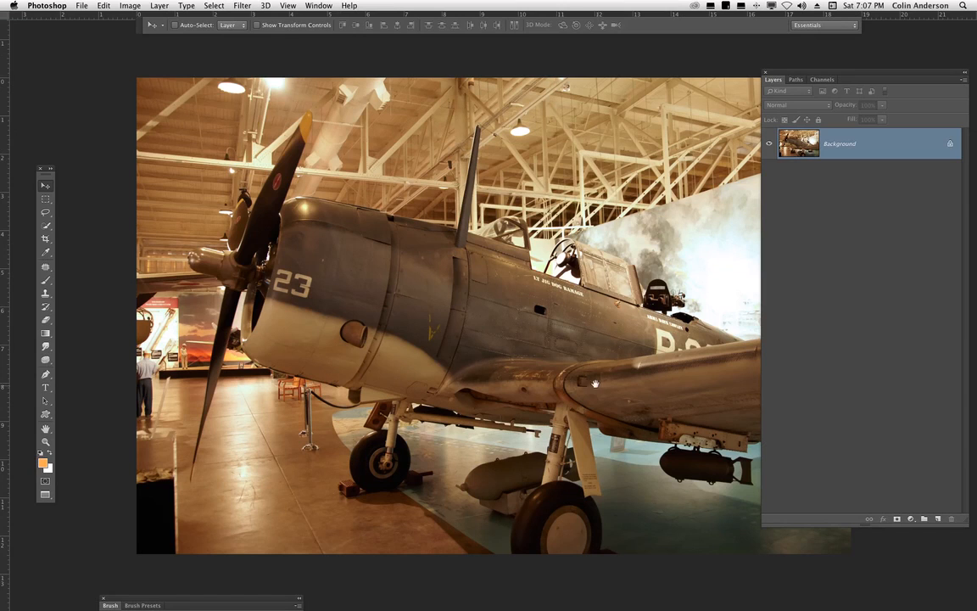
- Reposition the image and the Layers panel, and view the saved Path 1 among the document's paths
{"action": "left_click_drag", "start_coordinate": [556, 388], "coordinate": [489, 384]}
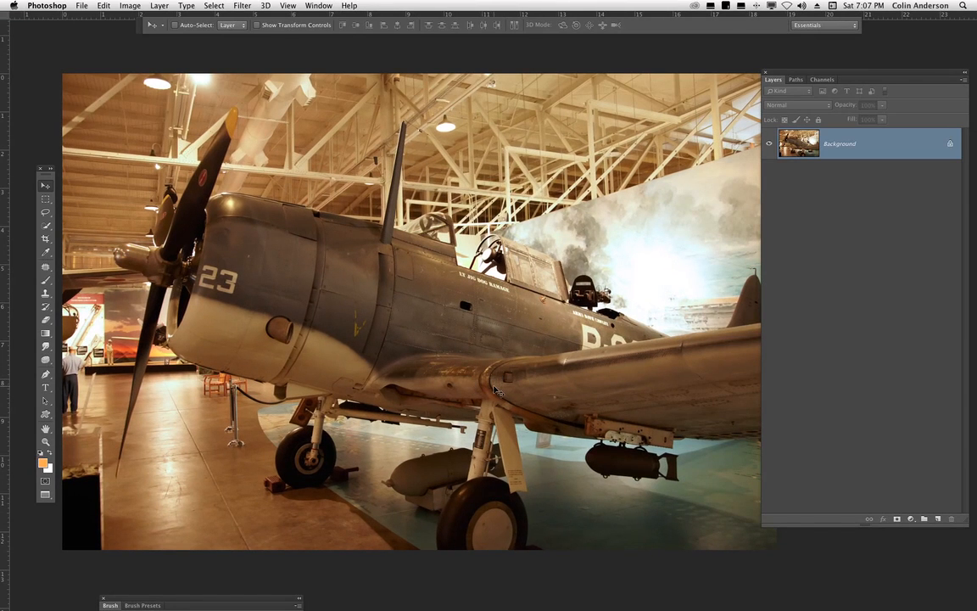
{"action": "left_click_drag", "start_coordinate": [781, 79], "coordinate": [848, 81]}
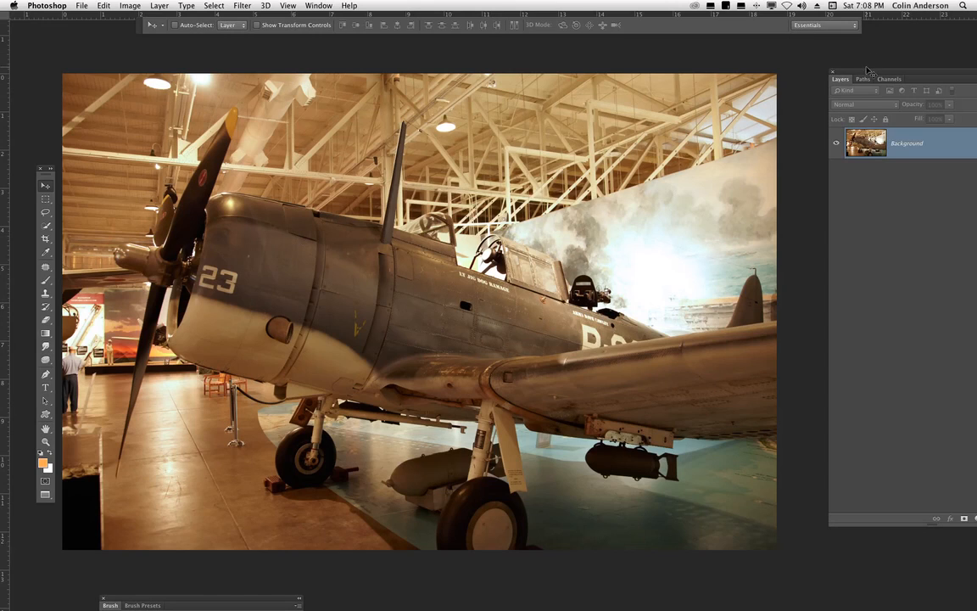
{"action": "left_click_drag", "start_coordinate": [864, 71], "coordinate": [836, 89]}
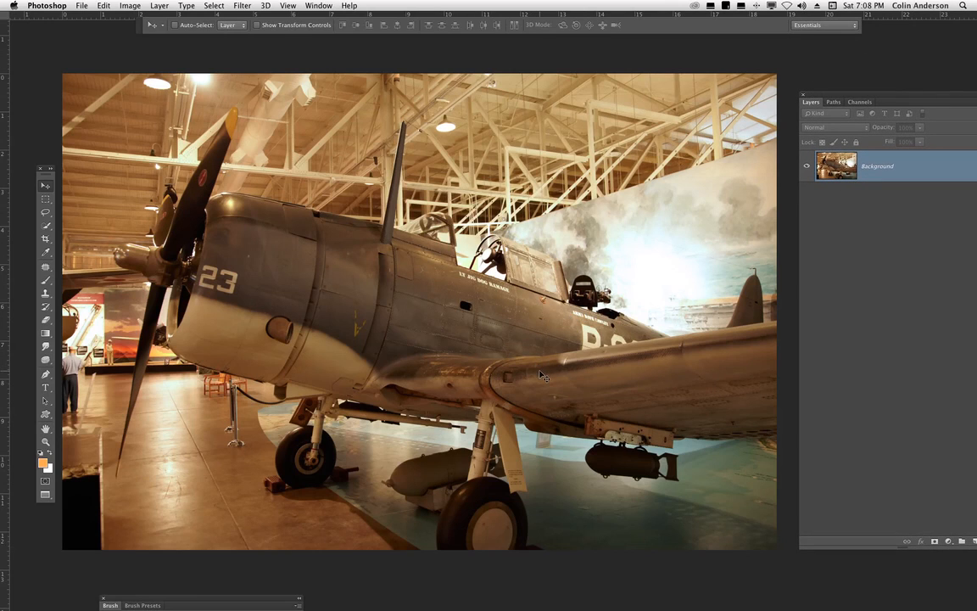
{"action": "left_click", "coordinate": [838, 102]}
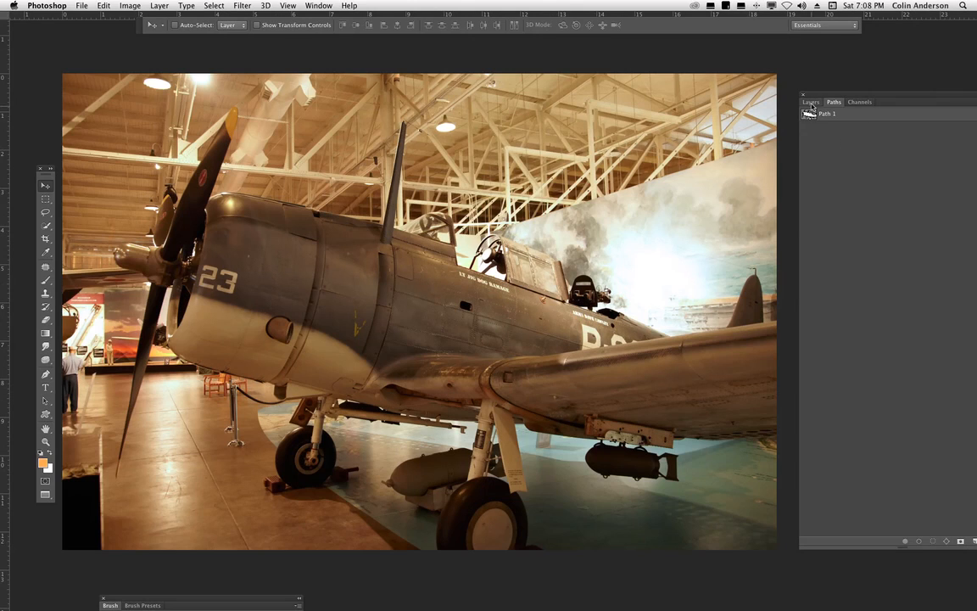
{"action": "key", "text": "F7"}
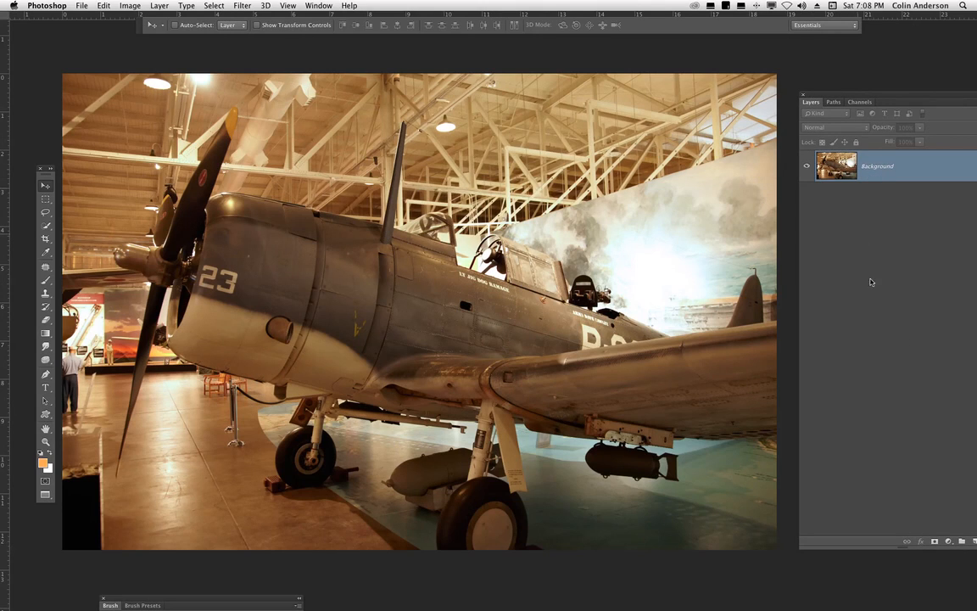
{"action": "left_click_drag", "start_coordinate": [862, 95], "coordinate": [816, 95]}
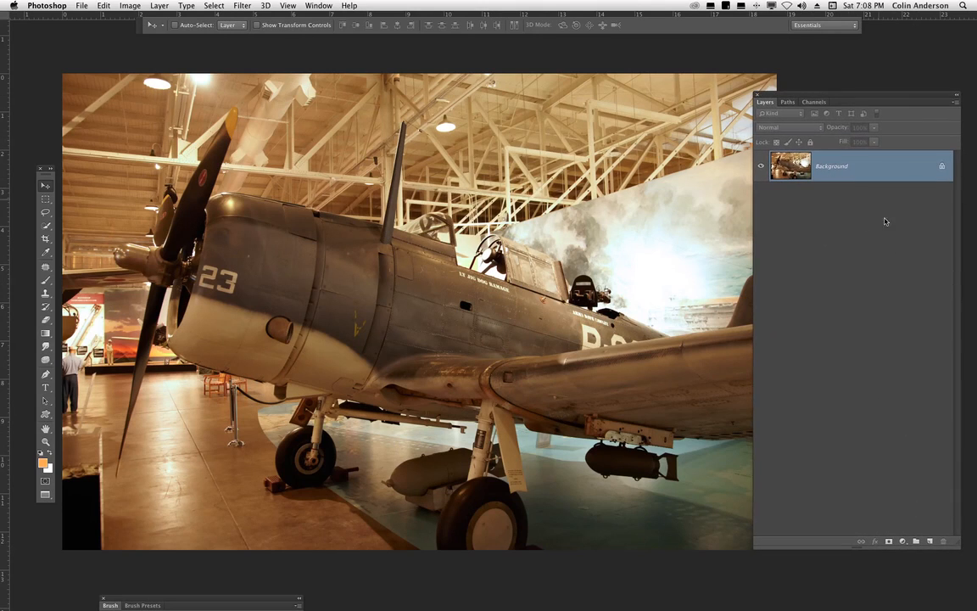
- Add a new layer and fill it with a light gray foreground color sampled from the plane
{"action": "left_click", "coordinate": [929, 540]}
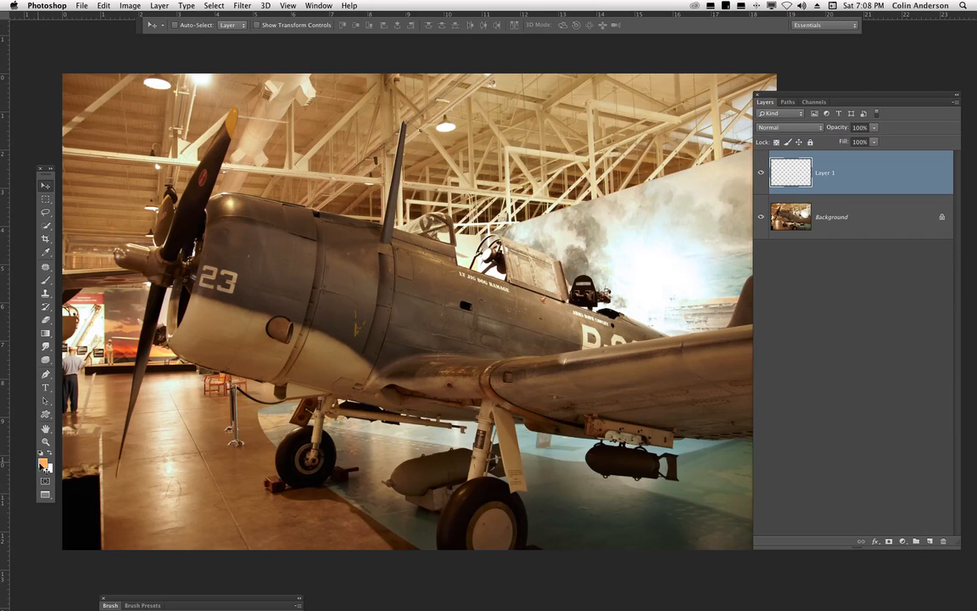
{"action": "left_click", "coordinate": [42, 462]}
{"action": "left_click", "coordinate": [332, 341]}
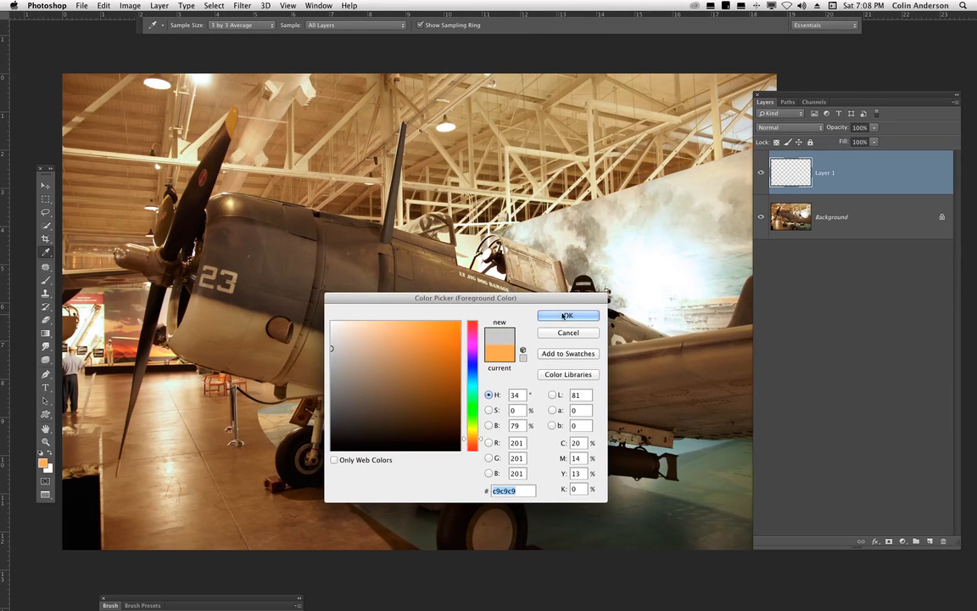
{"action": "left_click", "coordinate": [566, 316]}
{"action": "key", "text": "alt+BackSpace"}
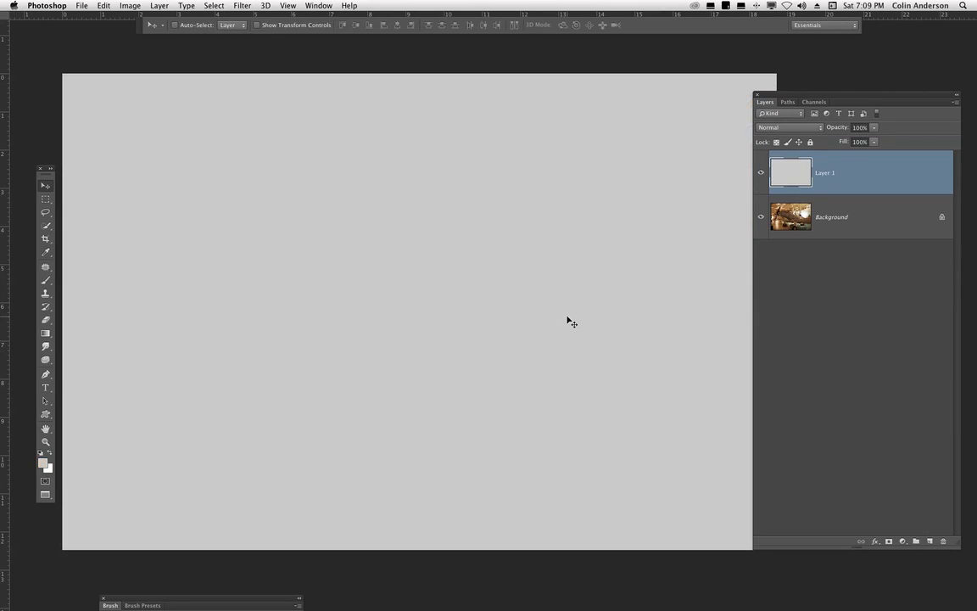
- Show Path 1 over the gray layer and zoom in with the panels hidden
{"action": "left_click", "coordinate": [788, 102]}
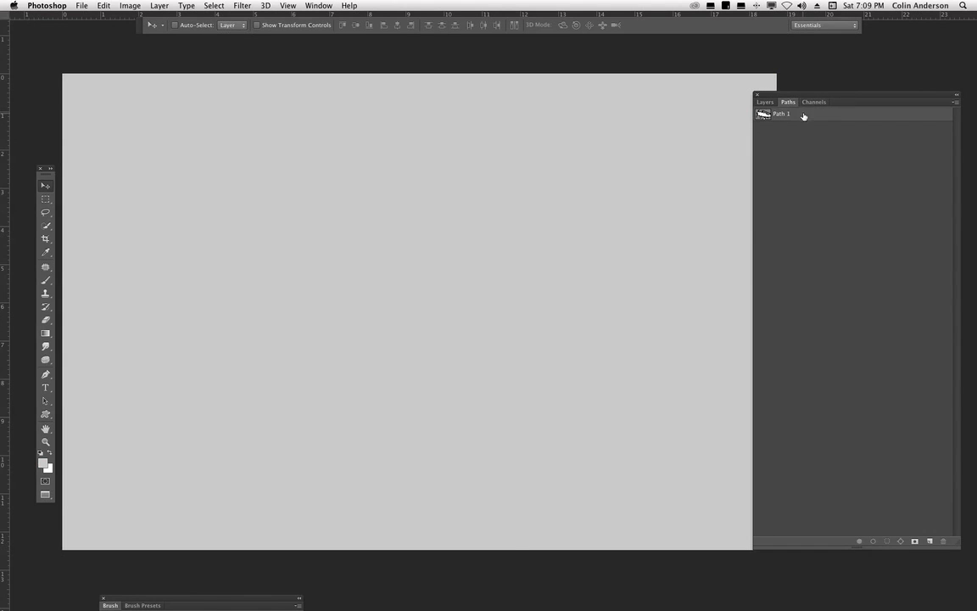
{"action": "left_click", "coordinate": [803, 116]}
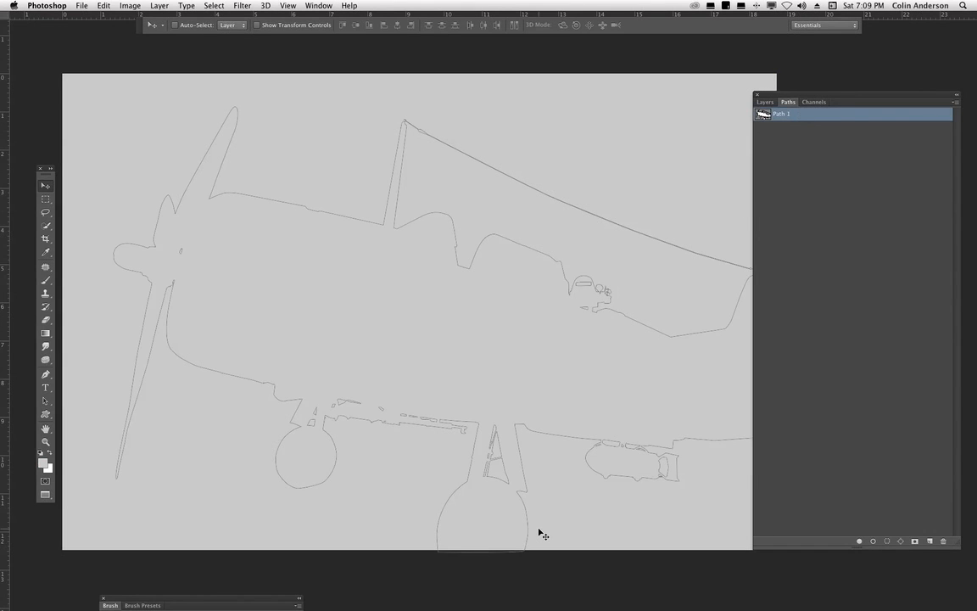
{"action": "key", "text": "super+equal"}
{"action": "left_click_drag", "start_coordinate": [602, 322], "coordinate": [458, 490]}
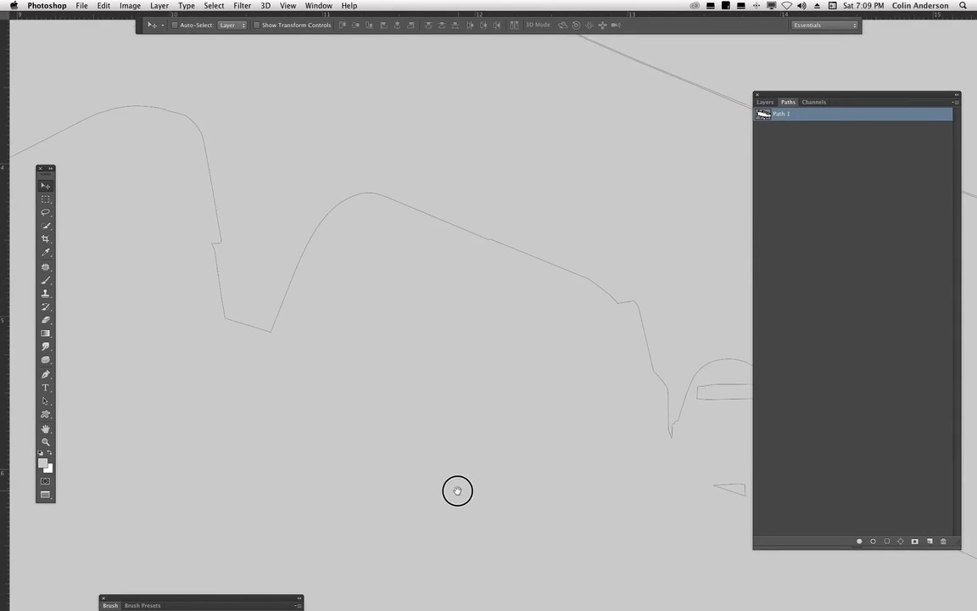
{"action": "key", "text": "Tab"}
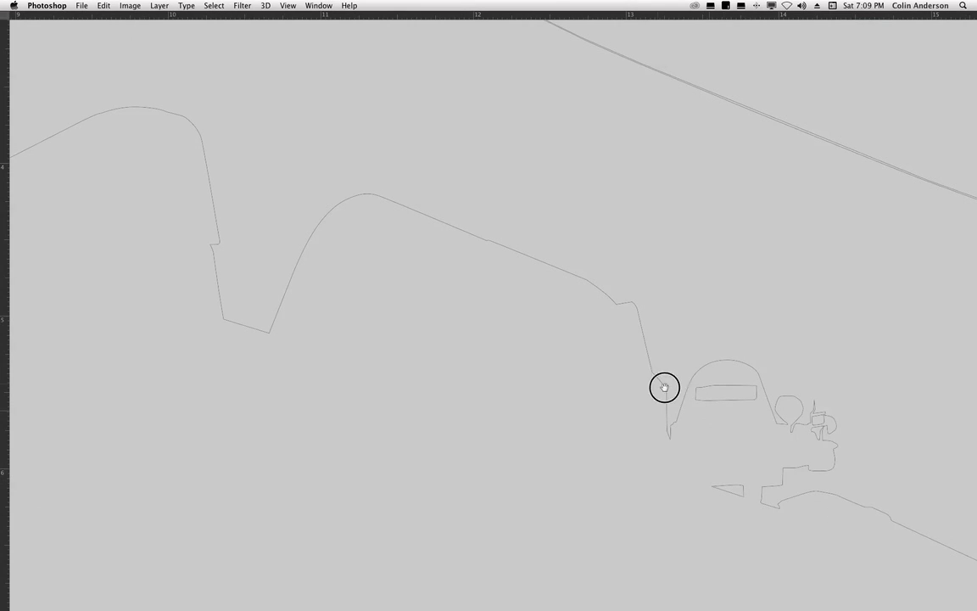
- Pan around the path to examine its outline of the airplane up close
{"action": "left_click_drag", "start_coordinate": [665, 387], "coordinate": [608, 366]}
{"action": "left_click_drag", "start_coordinate": [486, 342], "coordinate": [695, 526]}
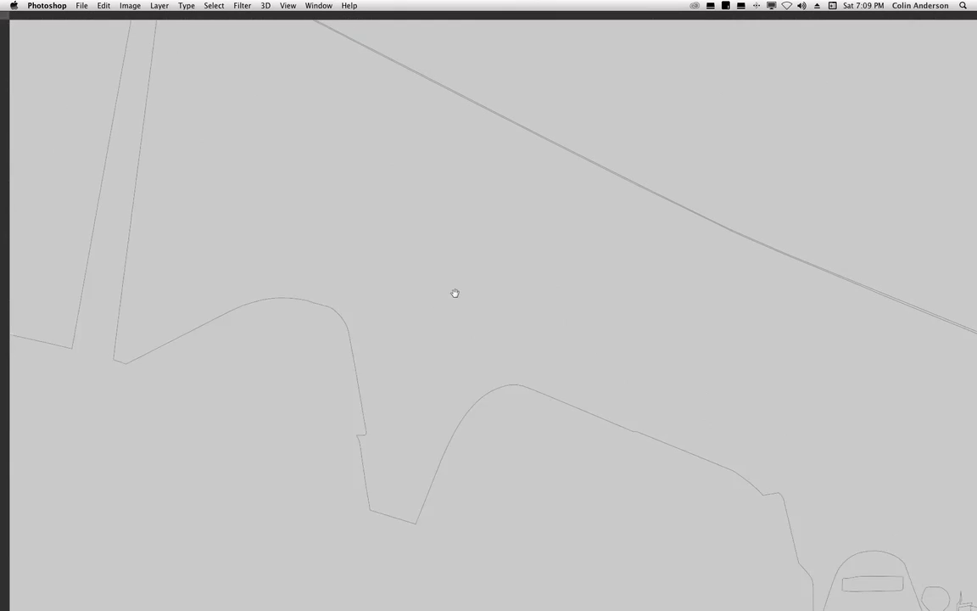
{"action": "left_click_drag", "start_coordinate": [455, 292], "coordinate": [634, 477]}
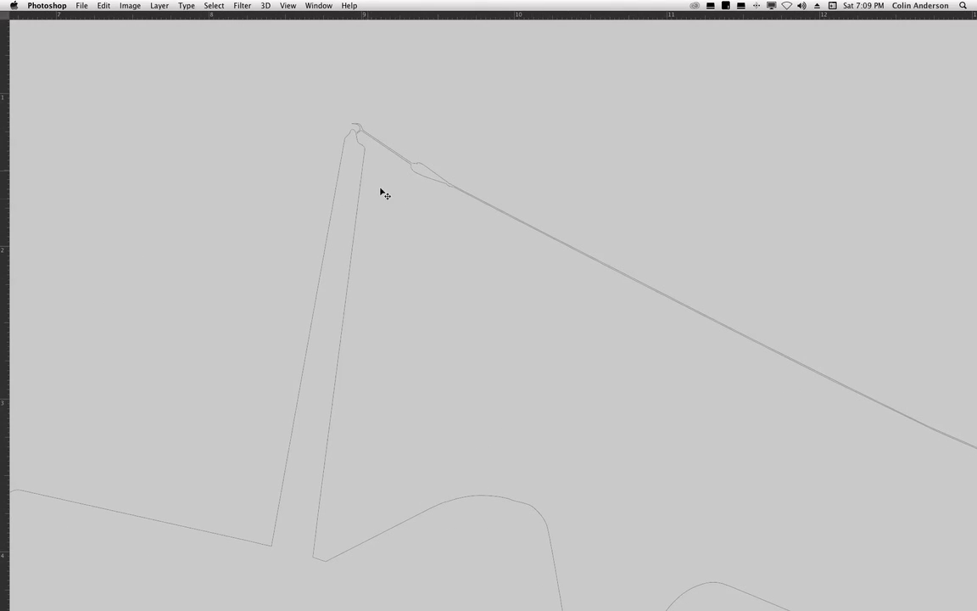
{"action": "left_click_drag", "start_coordinate": [756, 427], "coordinate": [452, 306]}
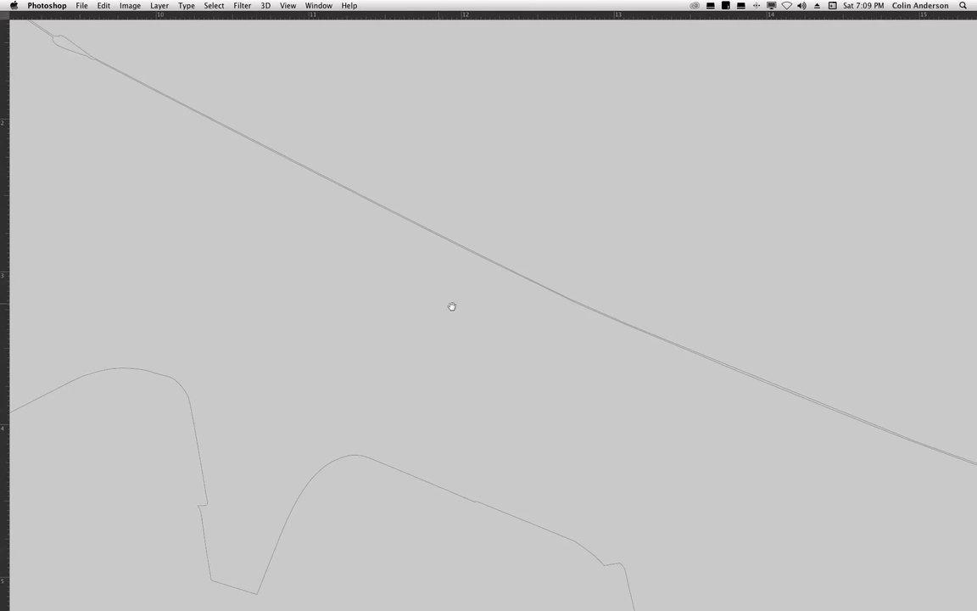
{"action": "left_click_drag", "start_coordinate": [787, 454], "coordinate": [312, 262]}
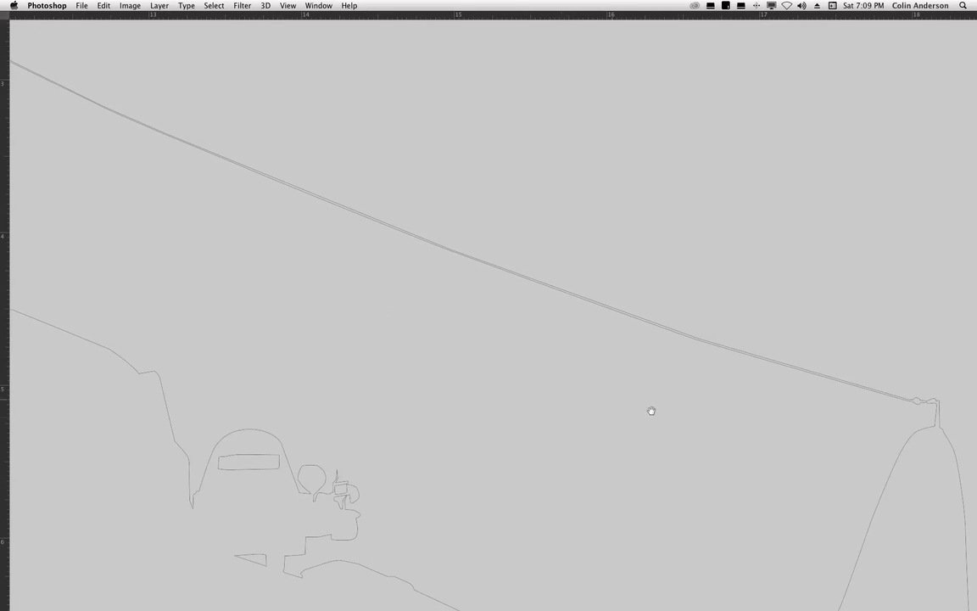
{"action": "left_click_drag", "start_coordinate": [652, 411], "coordinate": [593, 325]}
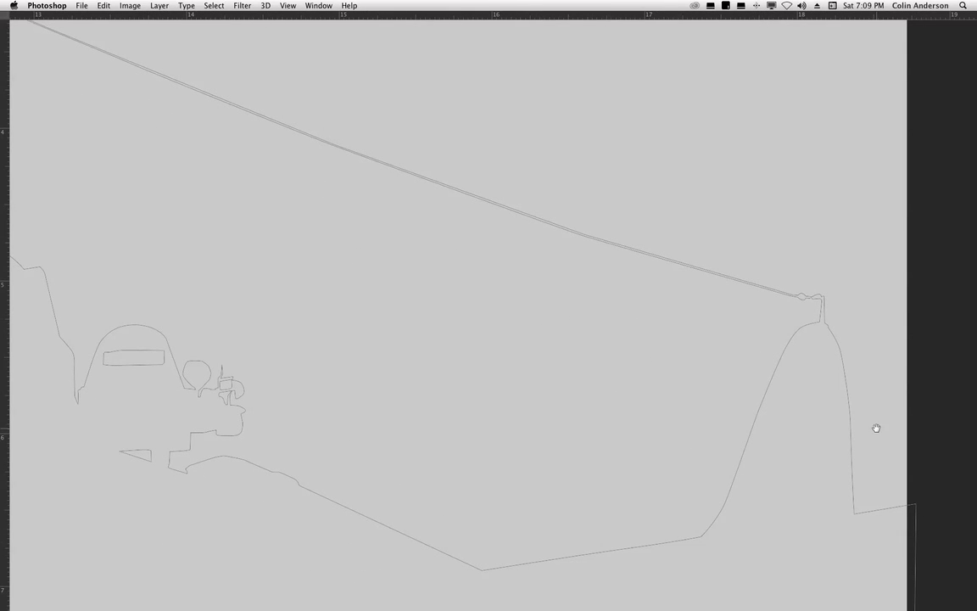
{"action": "left_click_drag", "start_coordinate": [583, 504], "coordinate": [615, 460]}
{"action": "left_click_drag", "start_coordinate": [584, 427], "coordinate": [674, 447]}
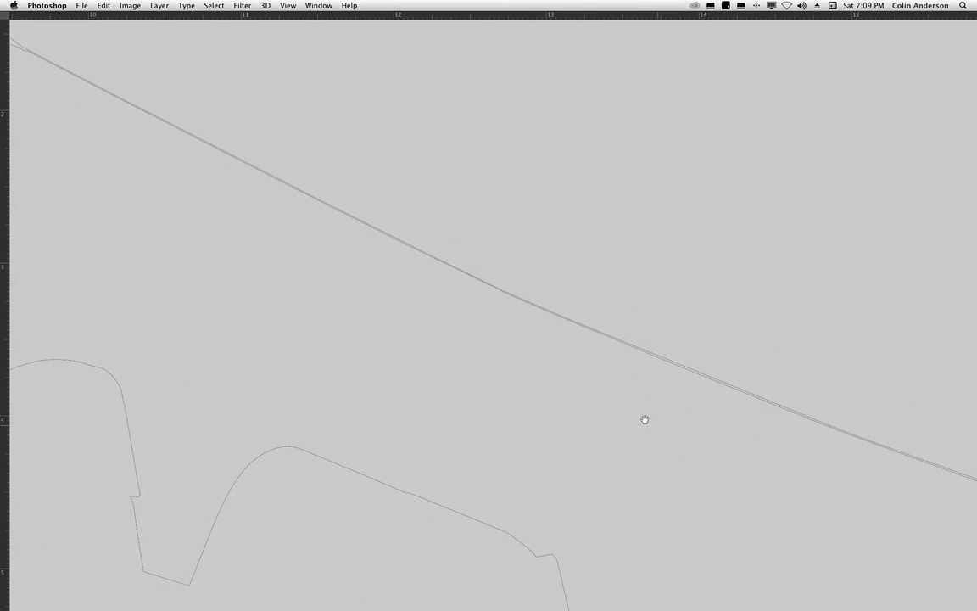
{"action": "left_click_drag", "start_coordinate": [412, 349], "coordinate": [670, 466]}
{"action": "left_click_drag", "start_coordinate": [450, 492], "coordinate": [693, 336]}
{"action": "left_click_drag", "start_coordinate": [395, 424], "coordinate": [701, 469]}
{"action": "left_click_drag", "start_coordinate": [313, 388], "coordinate": [567, 281]}
{"action": "left_click_drag", "start_coordinate": [704, 508], "coordinate": [649, 323]}
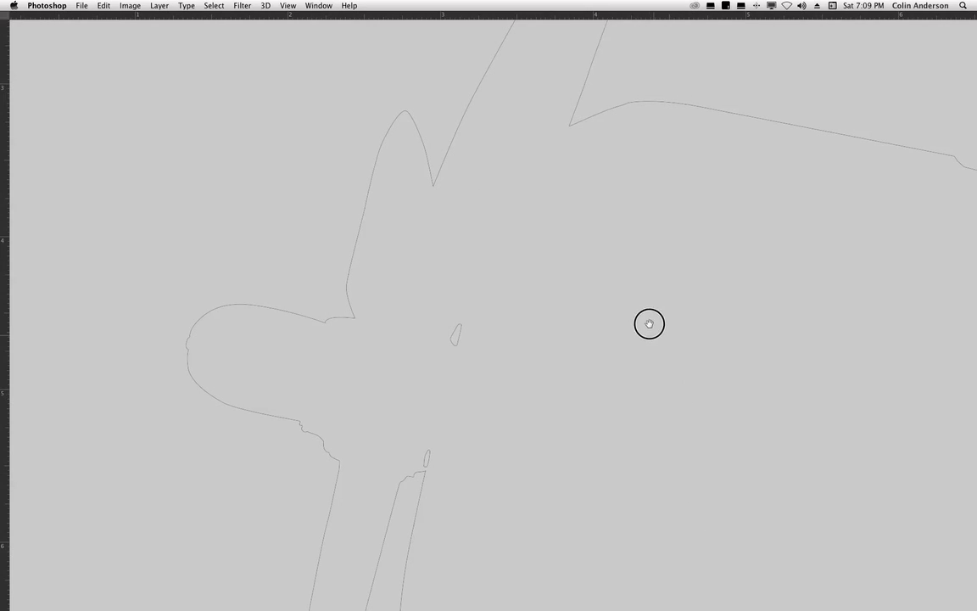
{"action": "left_click_drag", "start_coordinate": [619, 290], "coordinate": [539, 338]}
{"action": "left_click_drag", "start_coordinate": [704, 432], "coordinate": [543, 381]}
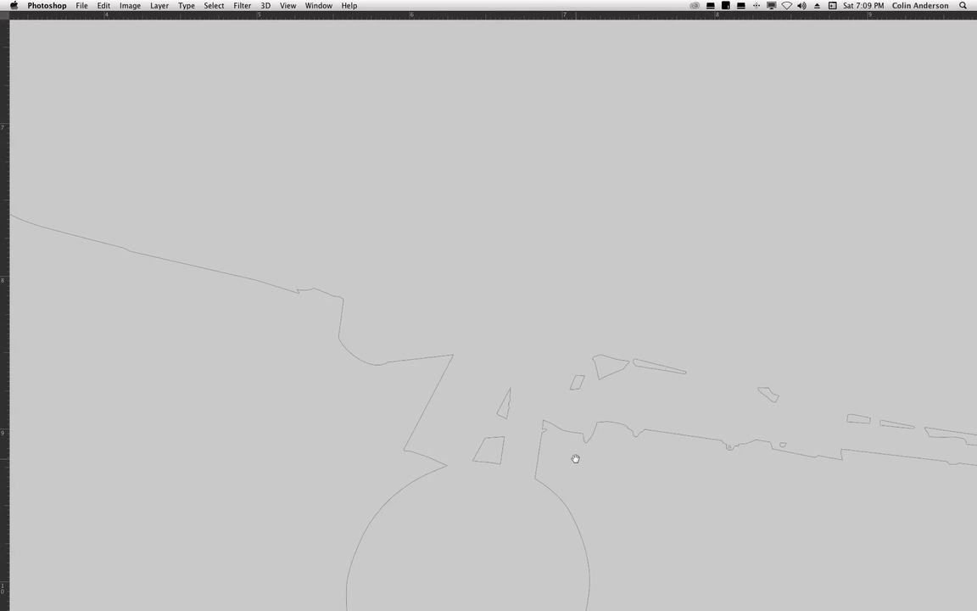
{"action": "left_click_drag", "start_coordinate": [676, 469], "coordinate": [347, 404]}
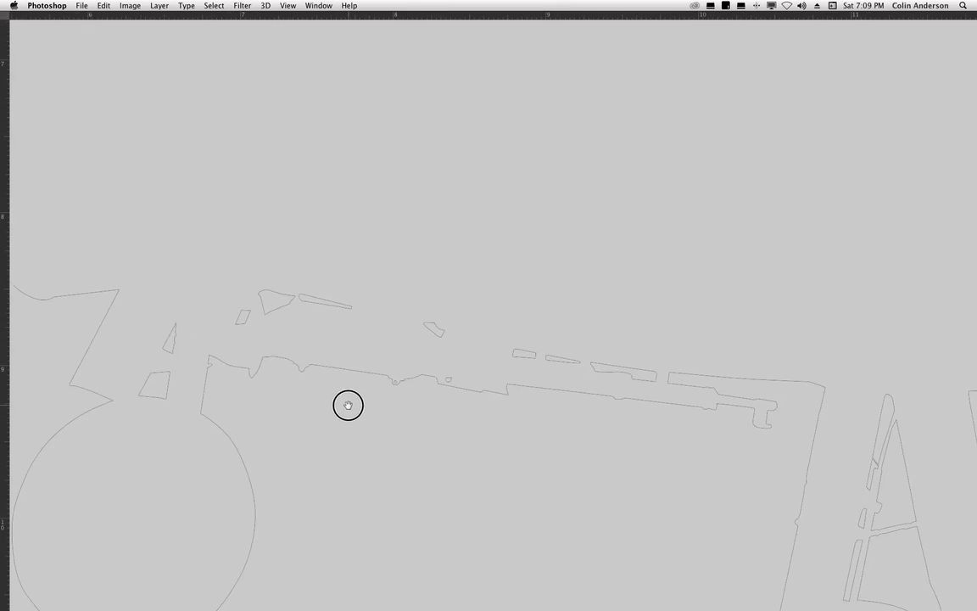
{"action": "left_click_drag", "start_coordinate": [710, 507], "coordinate": [680, 381]}
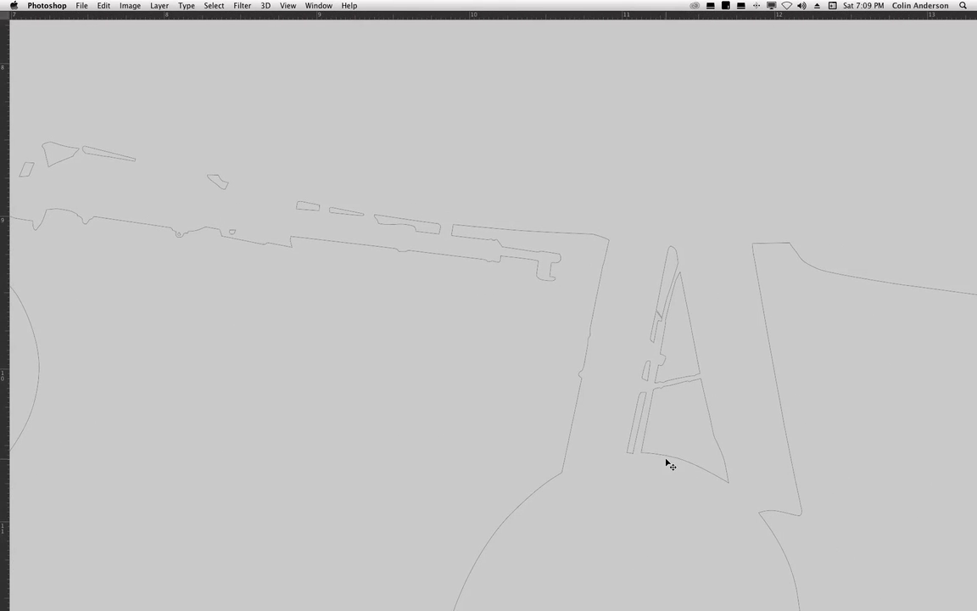
{"action": "key", "text": "super+minus"}
{"action": "key", "text": "super+minus"}
{"action": "key", "text": "super+minus"}
{"action": "key", "text": "super+minus"}
{"action": "key", "text": "super+minus"}
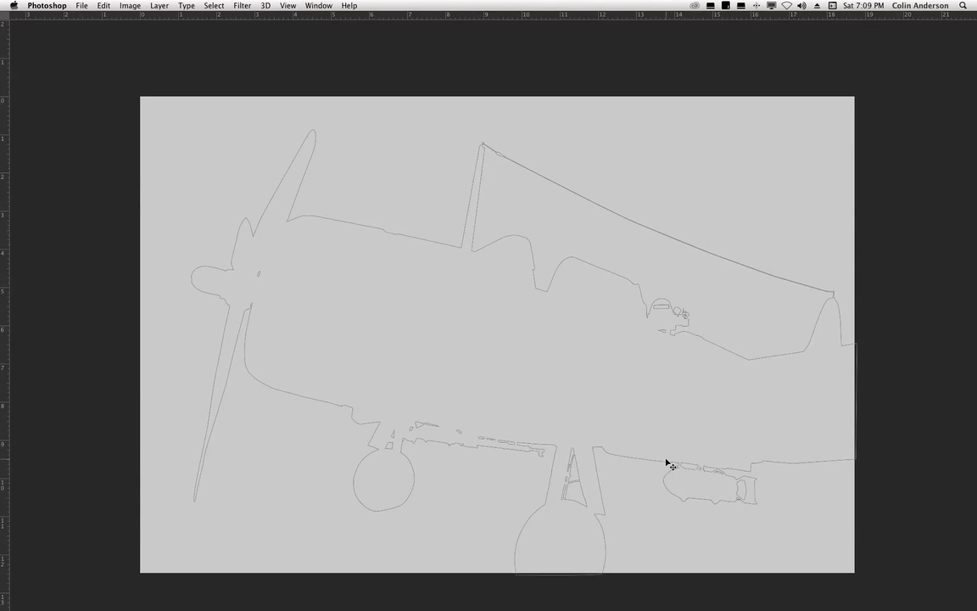
- Delete the gray-filled Layer 1
{"action": "key", "text": "Tab"}
{"action": "left_click", "coordinate": [810, 163]}
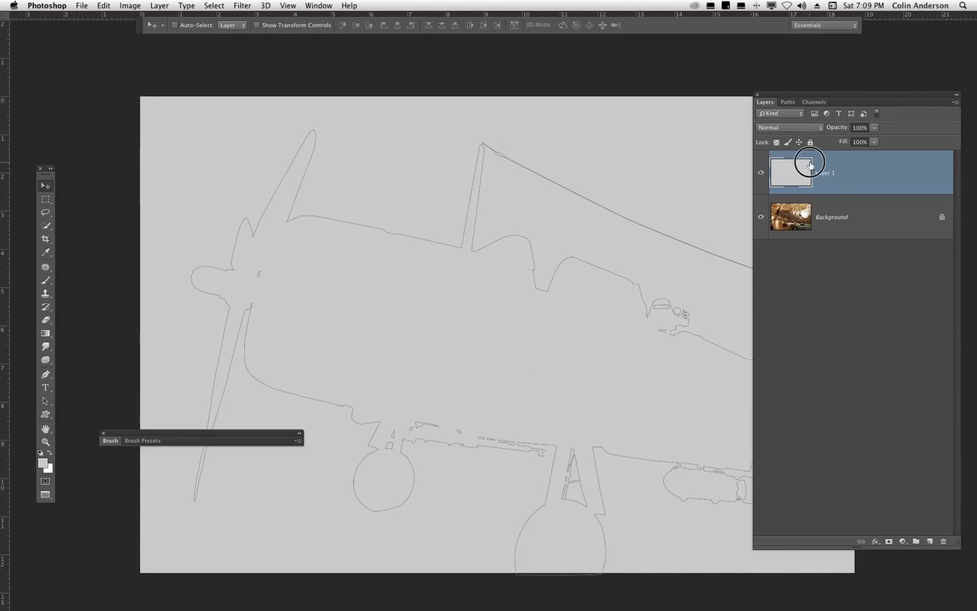
{"action": "left_click_drag", "start_coordinate": [810, 163], "coordinate": [943, 541]}
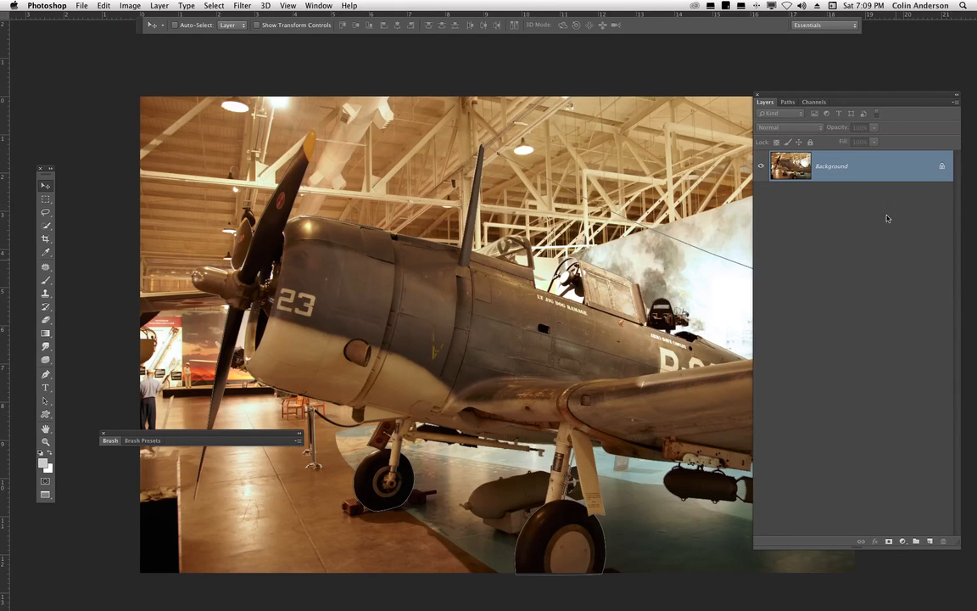
- Load Path 1 as a selection and hide the selection edges
{"action": "left_click", "coordinate": [788, 102]}
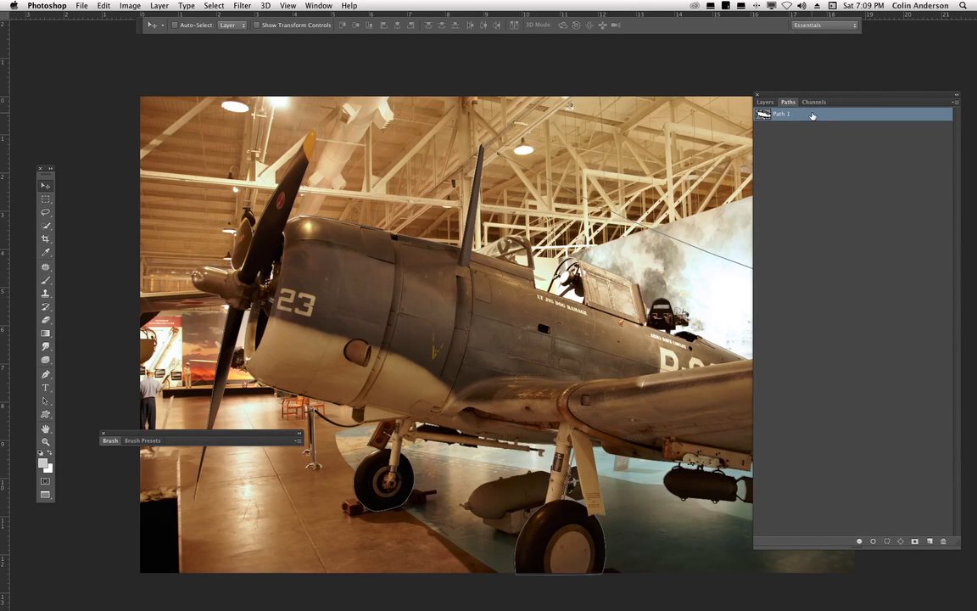
{"action": "key", "text": "super+Return"}
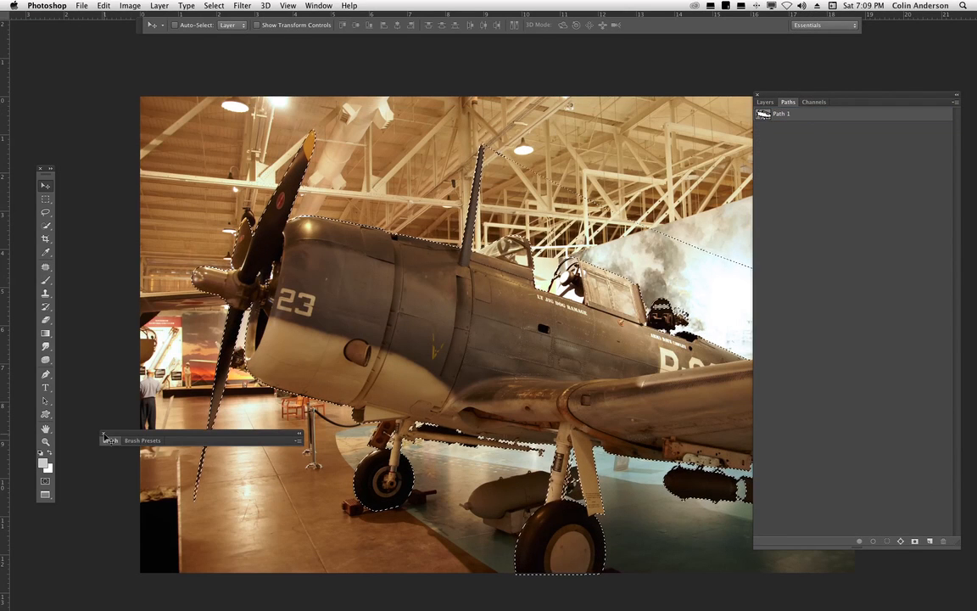
{"action": "key", "text": "super+h"}
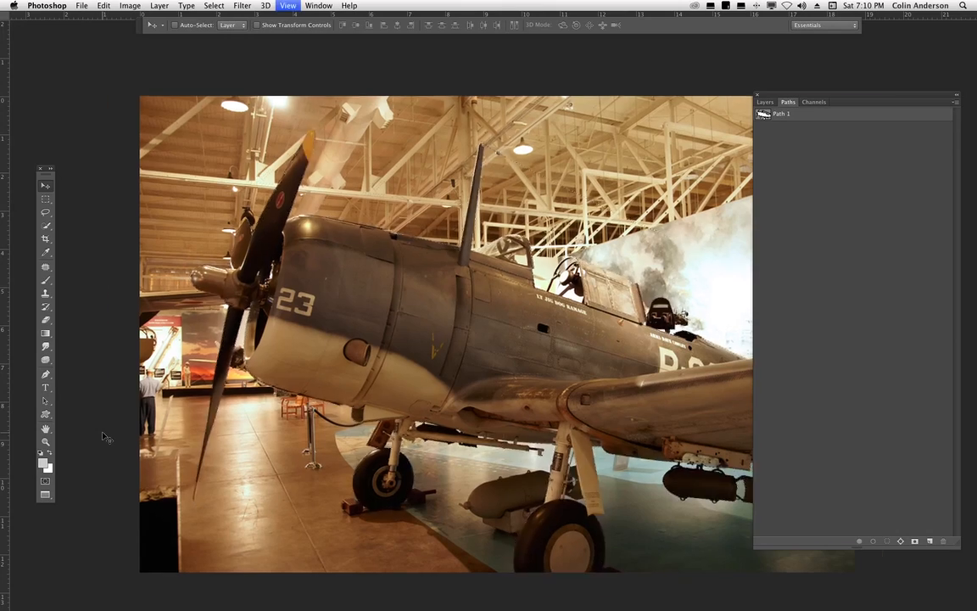
- Inspect the selection edge up close, then feather the selection with a radius of 0.6 pixels
{"action": "key", "text": "super+plus"}
{"action": "key", "text": "super+plus"}
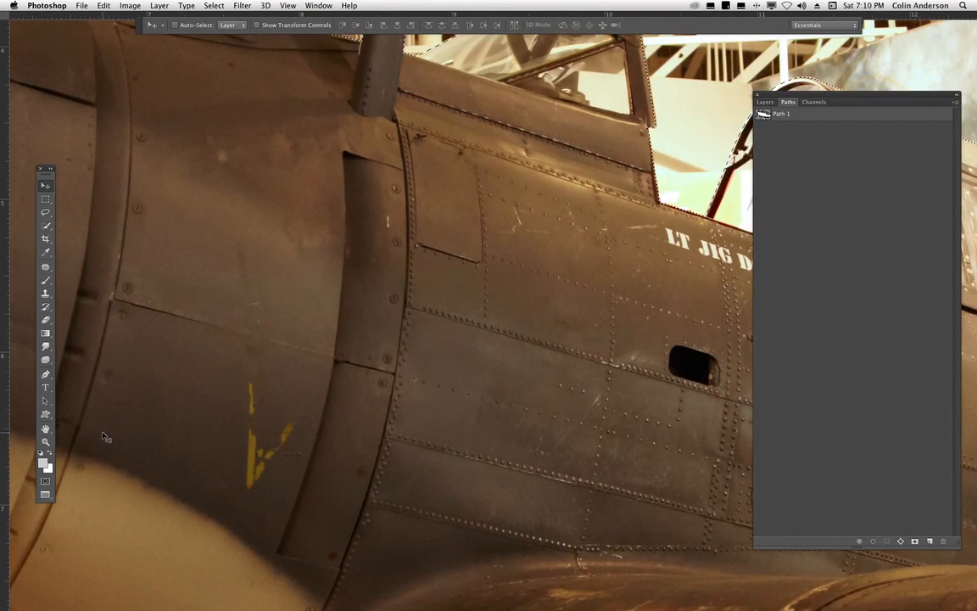
{"action": "key", "text": "super+0"}
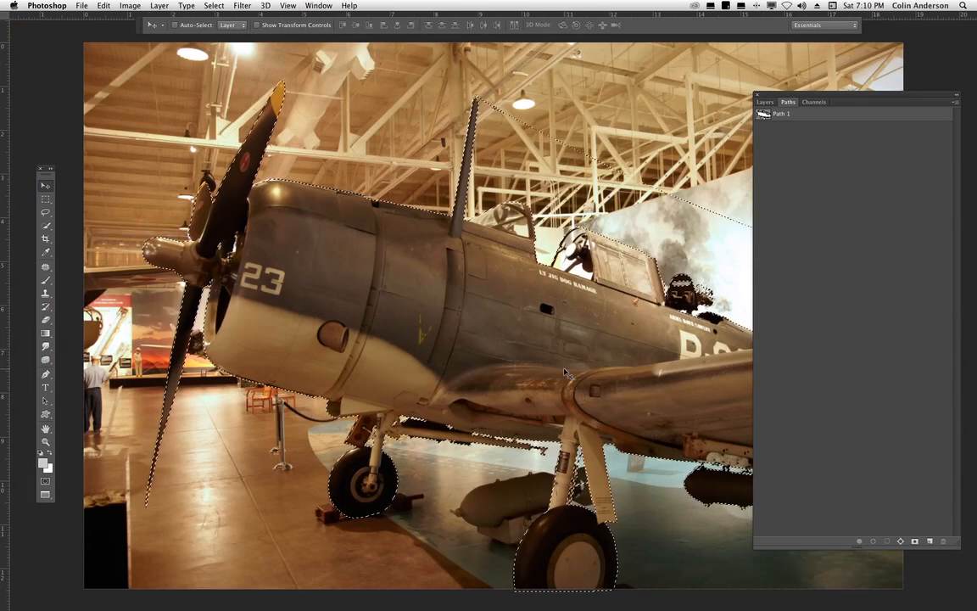
{"action": "key", "text": "shift+F6"}
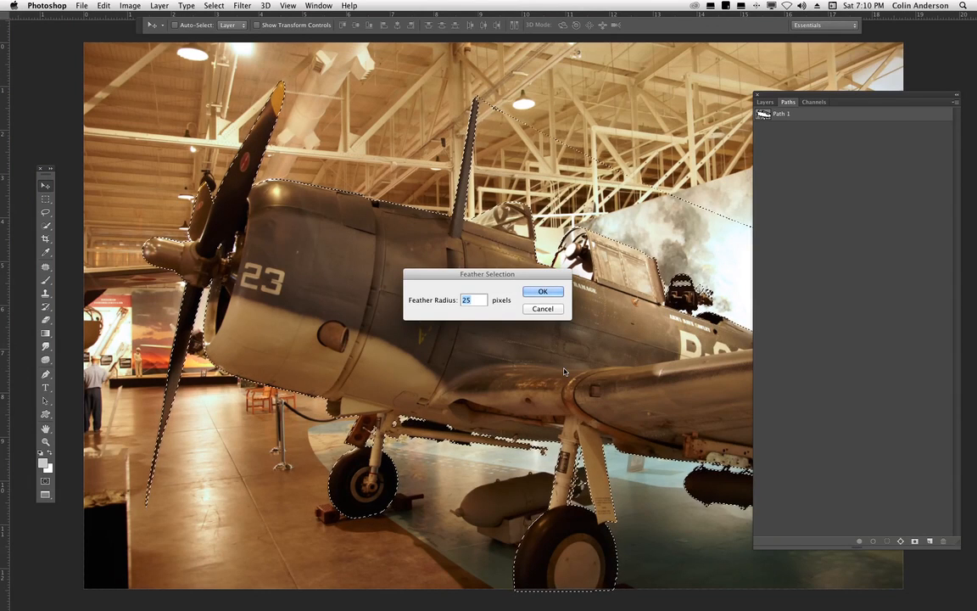
{"action": "type", "text": "0"}
{"action": "type", "text": ".6"}
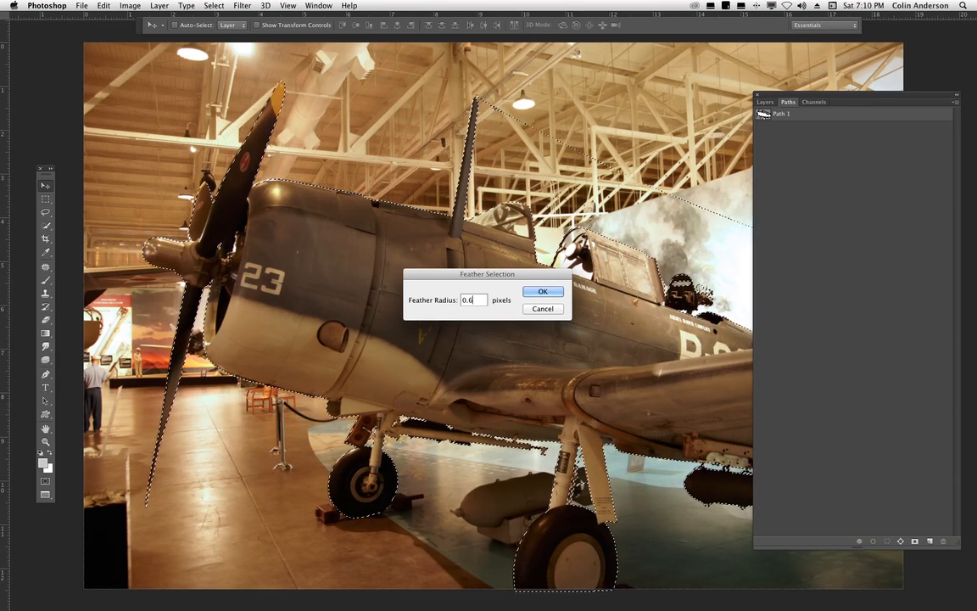
{"action": "left_click", "coordinate": [544, 291]}
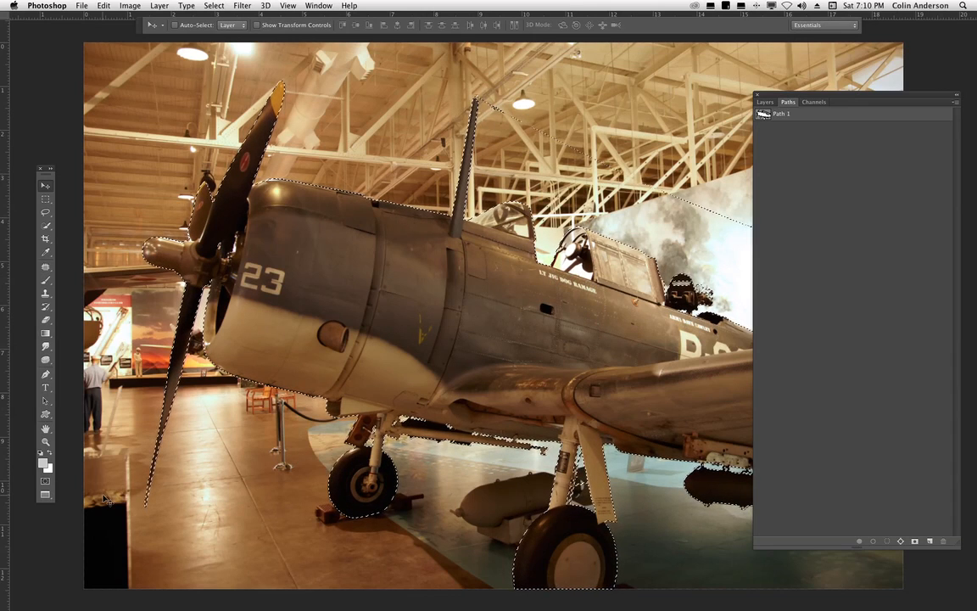
- Switch to the fly girl.psd composite document and select the big drop shadow 2 layer
{"action": "left_click", "coordinate": [45, 494]}
{"action": "left_click", "coordinate": [104, 492]}
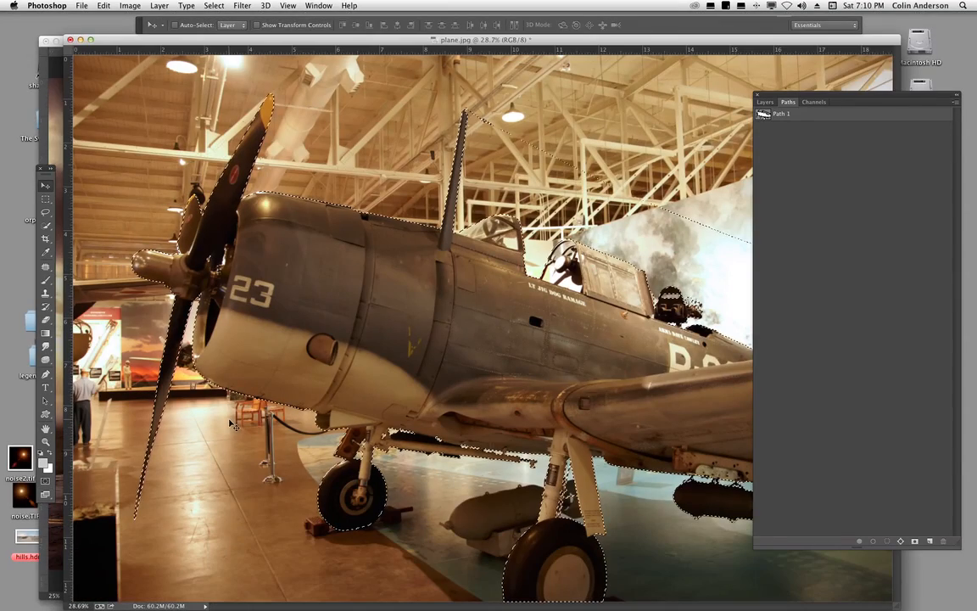
{"action": "left_click", "coordinate": [56, 107]}
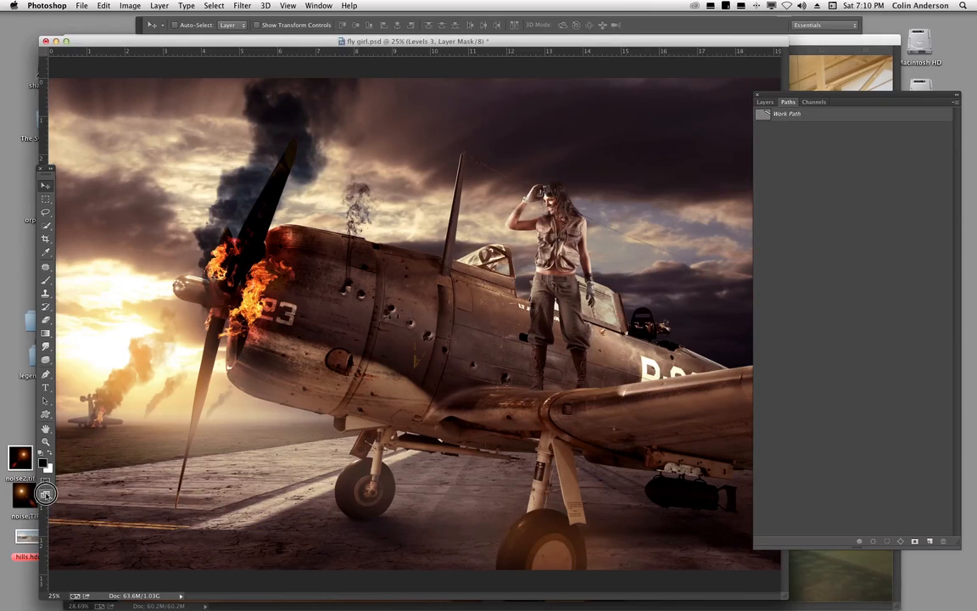
{"action": "left_click", "coordinate": [45, 494]}
{"action": "left_click", "coordinate": [98, 503]}
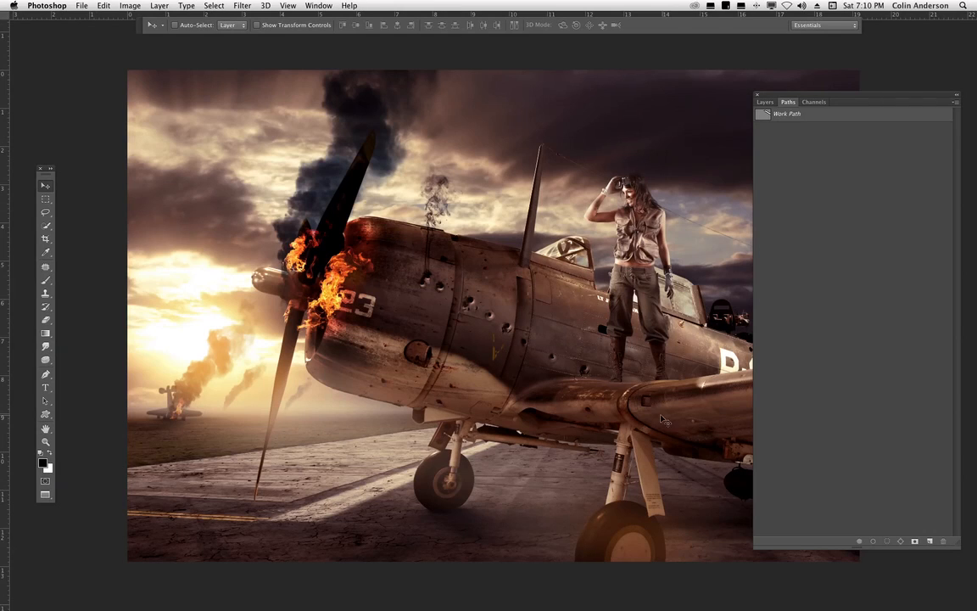
{"action": "scroll", "coordinate": [438, 325], "scroll_direction": "right", "scroll_amount": 5}
{"action": "scroll", "coordinate": [438, 325], "scroll_direction": "down", "scroll_amount": 2}
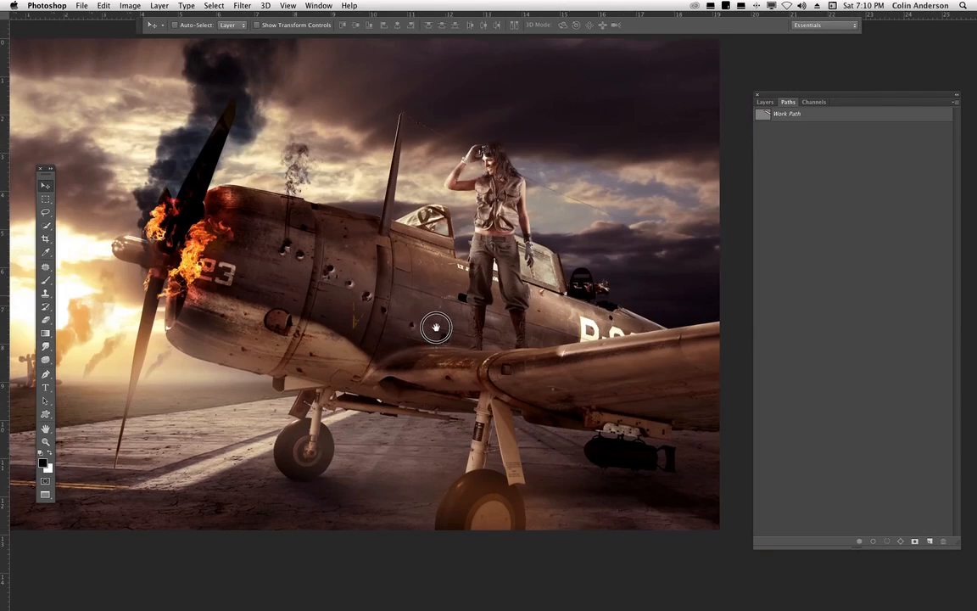
{"action": "left_click", "coordinate": [773, 103]}
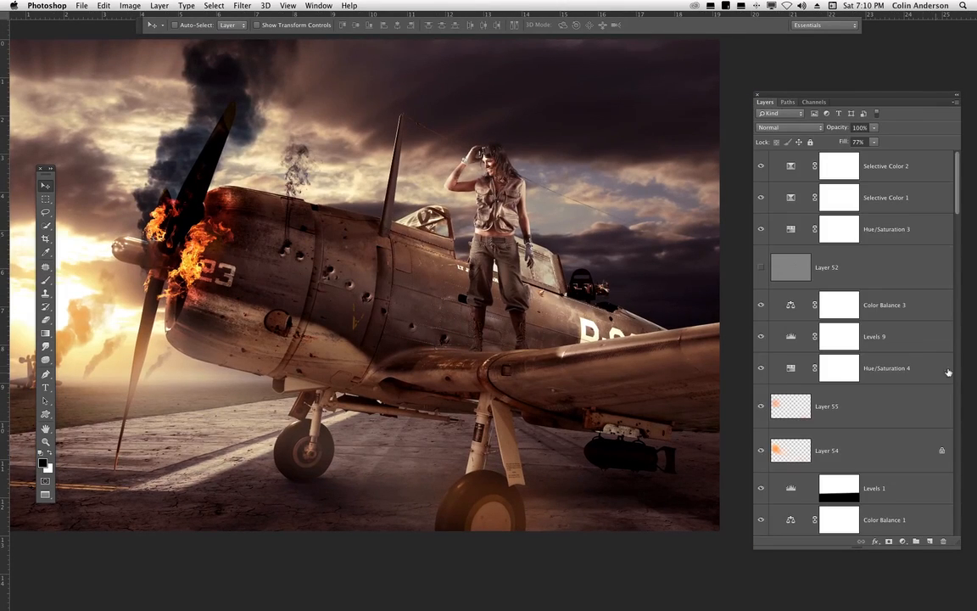
{"action": "left_click_drag", "start_coordinate": [960, 209], "coordinate": [934, 448]}
{"action": "left_click", "coordinate": [855, 420]}
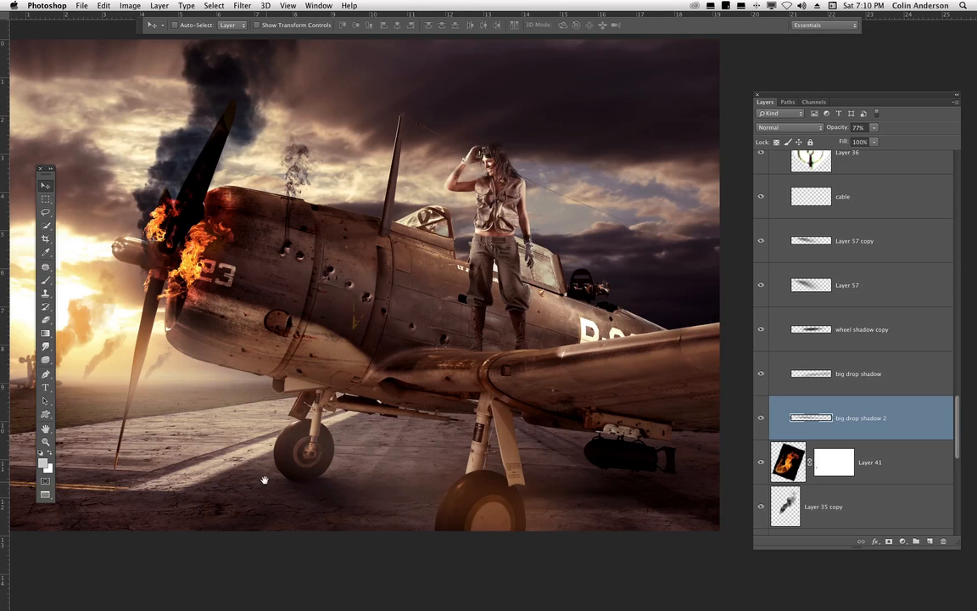
- Choose the Brush tool with the 677 px soft elliptical brush preset
{"action": "left_click_drag", "start_coordinate": [307, 472], "coordinate": [410, 462]}
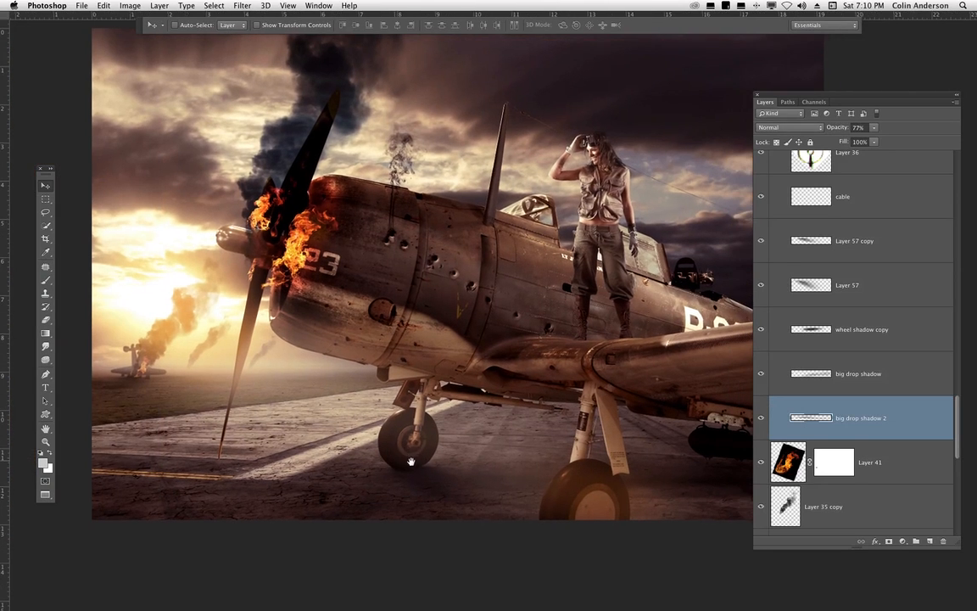
{"action": "left_click", "coordinate": [45, 280]}
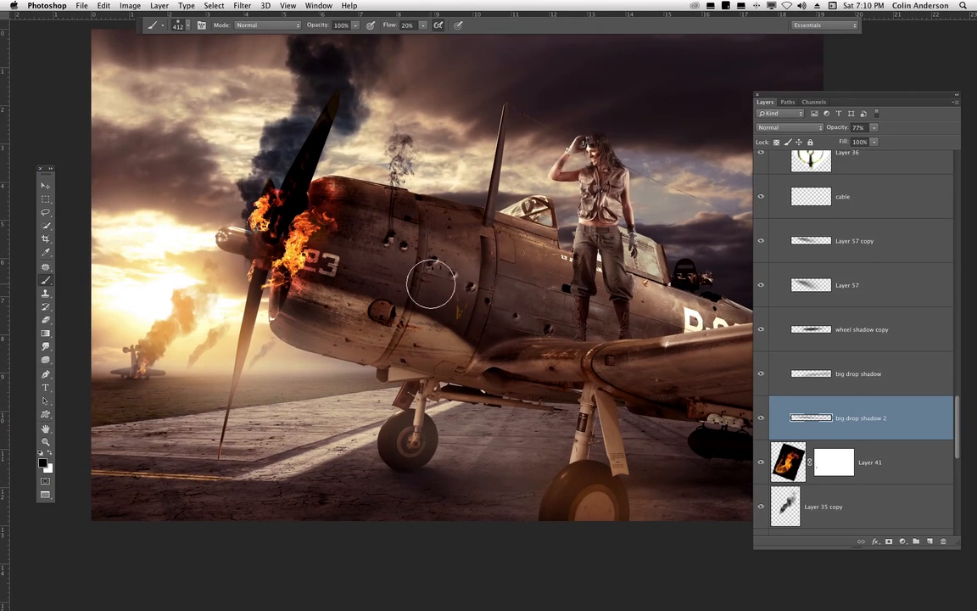
{"action": "right_click", "coordinate": [431, 285]}
{"action": "left_click", "coordinate": [605, 458]}
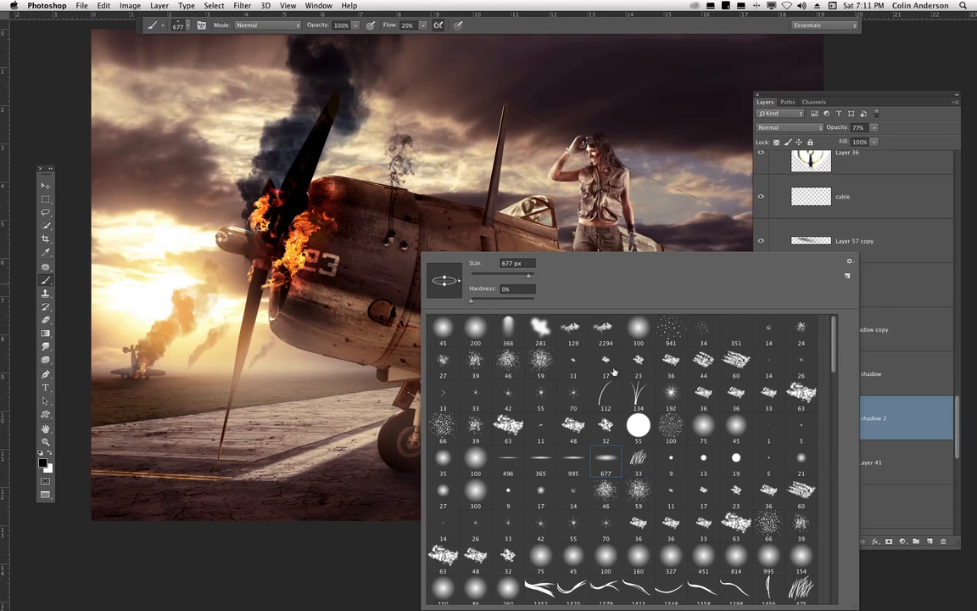
{"action": "key", "text": "Return"}
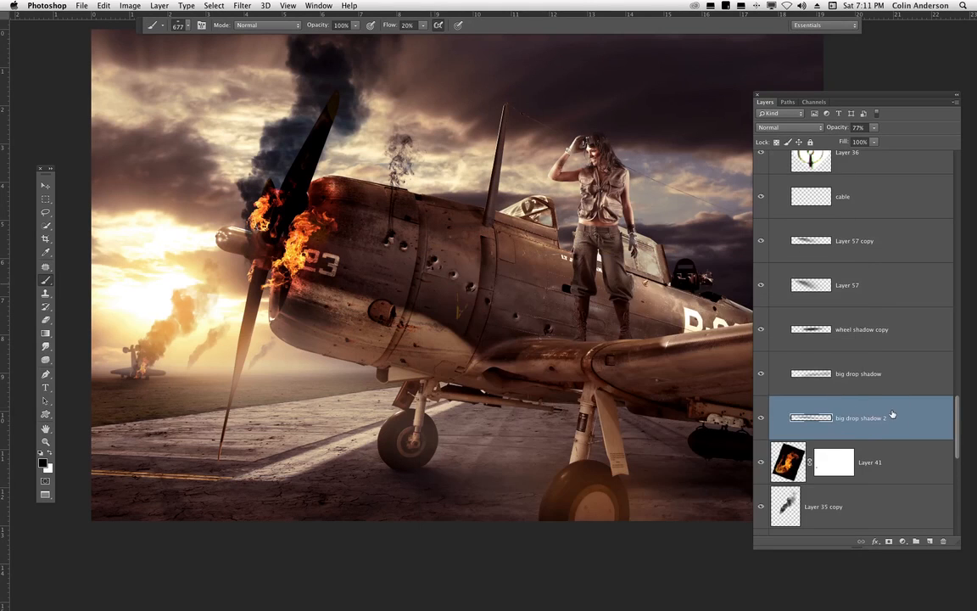
- Add a new empty layer and set the brush flow to 3%
{"action": "left_click", "coordinate": [930, 542]}
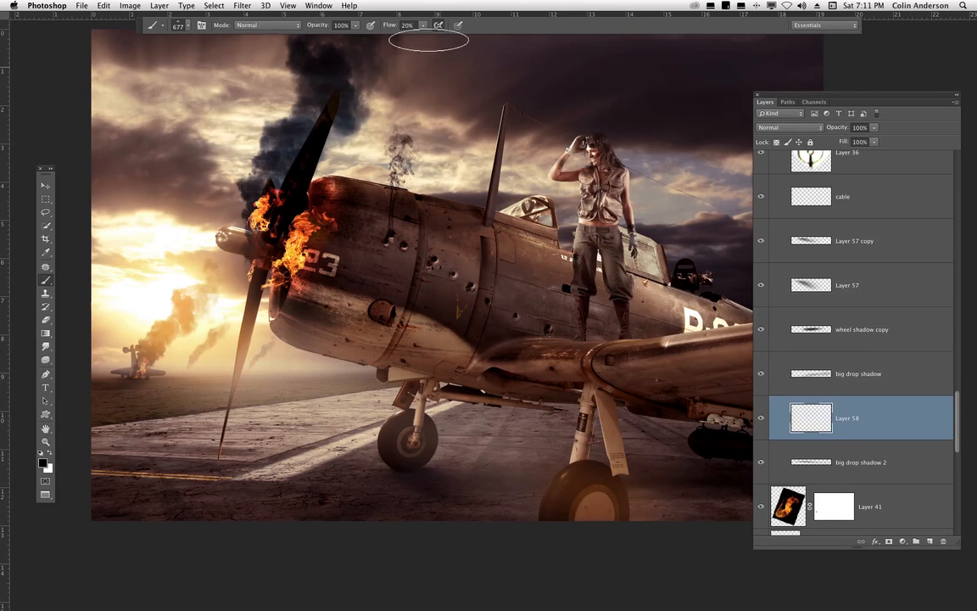
{"action": "left_click", "coordinate": [423, 25]}
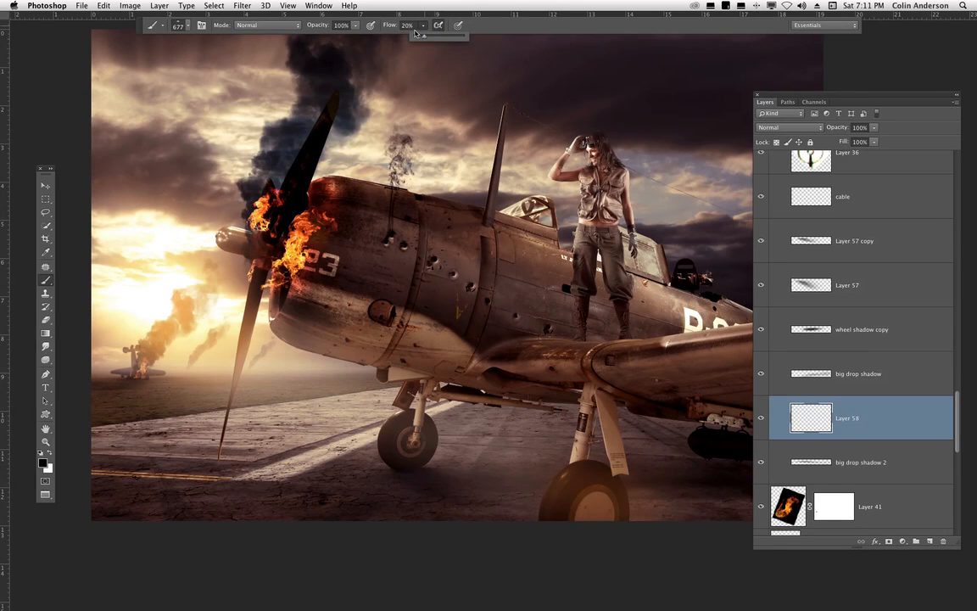
{"action": "left_click", "coordinate": [387, 29]}
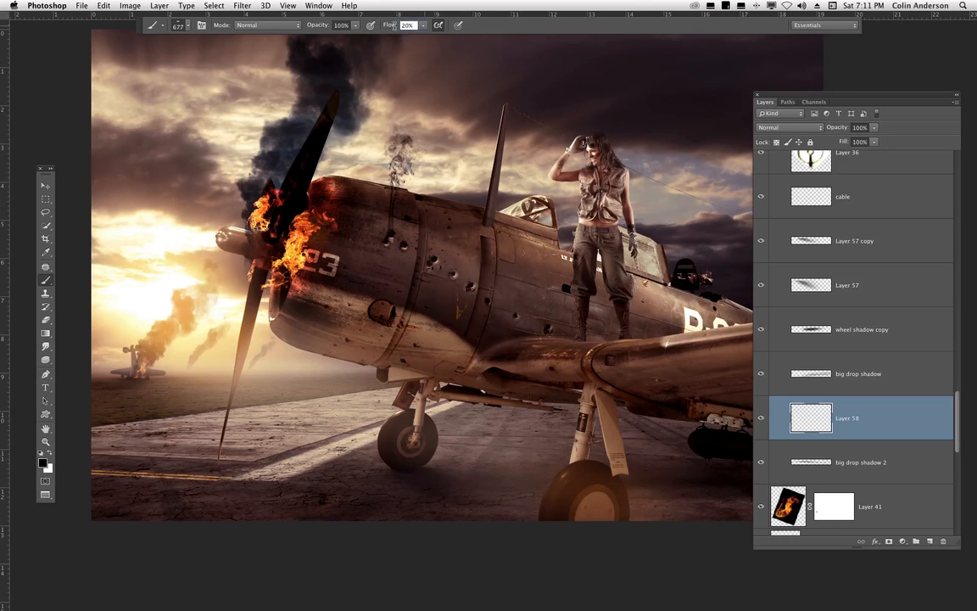
{"action": "left_click", "coordinate": [407, 26]}
{"action": "left_click", "coordinate": [414, 27]}
{"action": "left_click", "coordinate": [423, 26]}
{"action": "left_click_drag", "start_coordinate": [419, 37], "coordinate": [415, 38]}
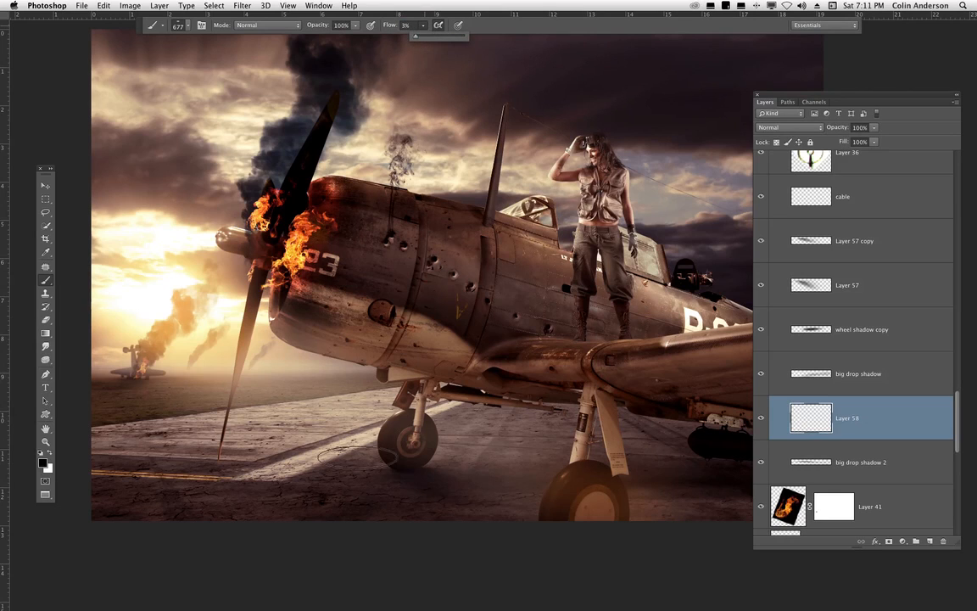
- Try painting a soft shadow under the front wheel on the new layer, then delete that layer
{"action": "left_click", "coordinate": [873, 420]}
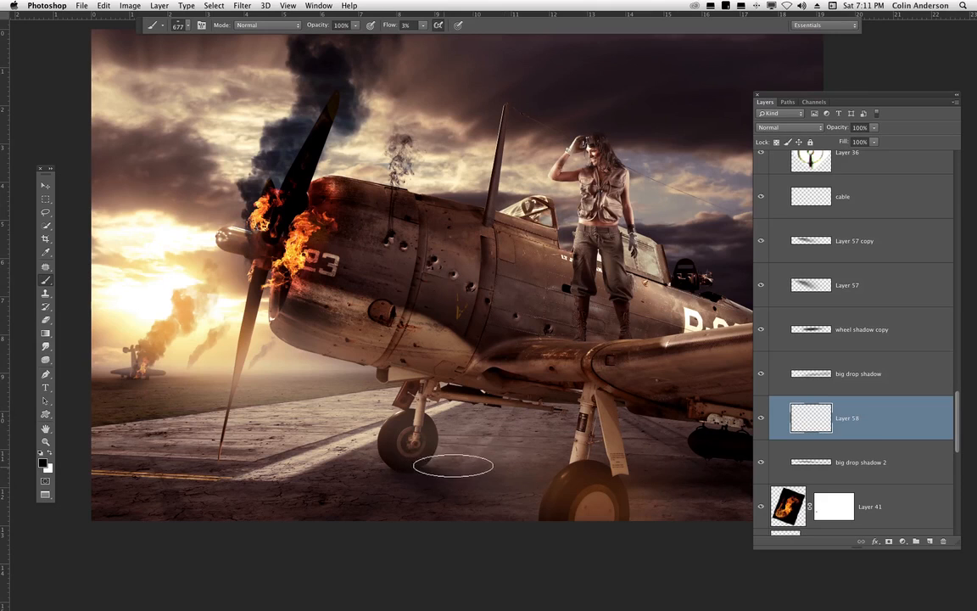
{"action": "mouse_move", "coordinate": [477, 463]}
{"action": "left_mouse_down"}
{"action": "mouse_move", "coordinate": [467, 465]}
{"action": "mouse_move", "coordinate": [507, 453]}
{"action": "mouse_move", "coordinate": [465, 467]}
{"action": "mouse_move", "coordinate": [514, 458]}
{"action": "mouse_move", "coordinate": [480, 463]}
{"action": "left_mouse_up"}
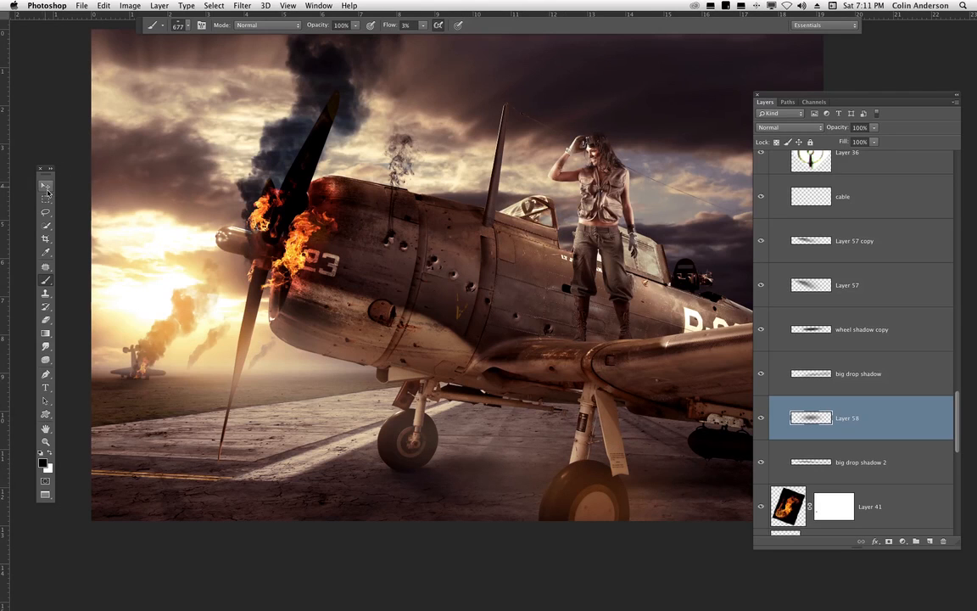
{"action": "key", "text": "v"}
{"action": "mouse_move", "coordinate": [543, 445]}
{"action": "left_mouse_down"}
{"action": "mouse_move", "coordinate": [572, 517]}
{"action": "mouse_move", "coordinate": [563, 497]}
{"action": "mouse_move", "coordinate": [394, 531]}
{"action": "mouse_move", "coordinate": [436, 519]}
{"action": "mouse_move", "coordinate": [546, 529]}
{"action": "mouse_move", "coordinate": [550, 517]}
{"action": "mouse_move", "coordinate": [546, 525]}
{"action": "left_mouse_up"}
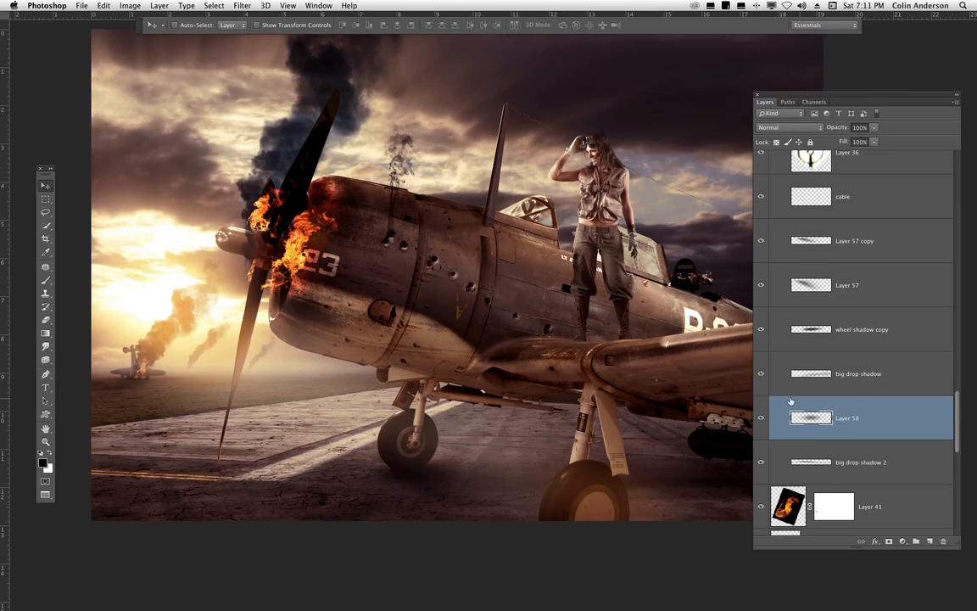
{"action": "left_click", "coordinate": [760, 417]}
{"action": "key", "text": "BackSpace"}
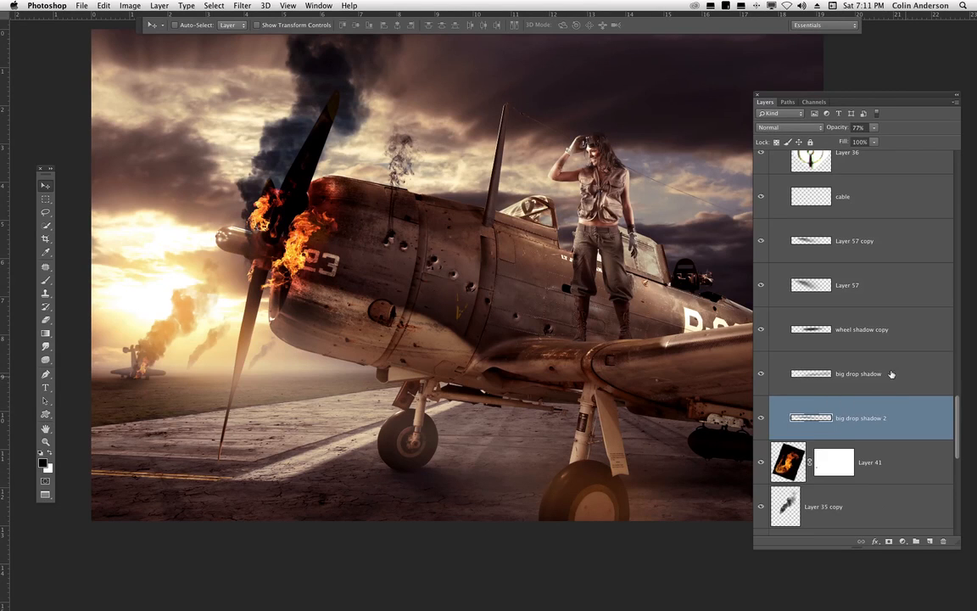
- Hide the big drop shadow layer after toggling it to compare
{"action": "left_click", "coordinate": [761, 373]}
{"action": "left_click", "coordinate": [761, 374]}
{"action": "left_click", "coordinate": [860, 371]}
{"action": "left_click", "coordinate": [761, 373]}
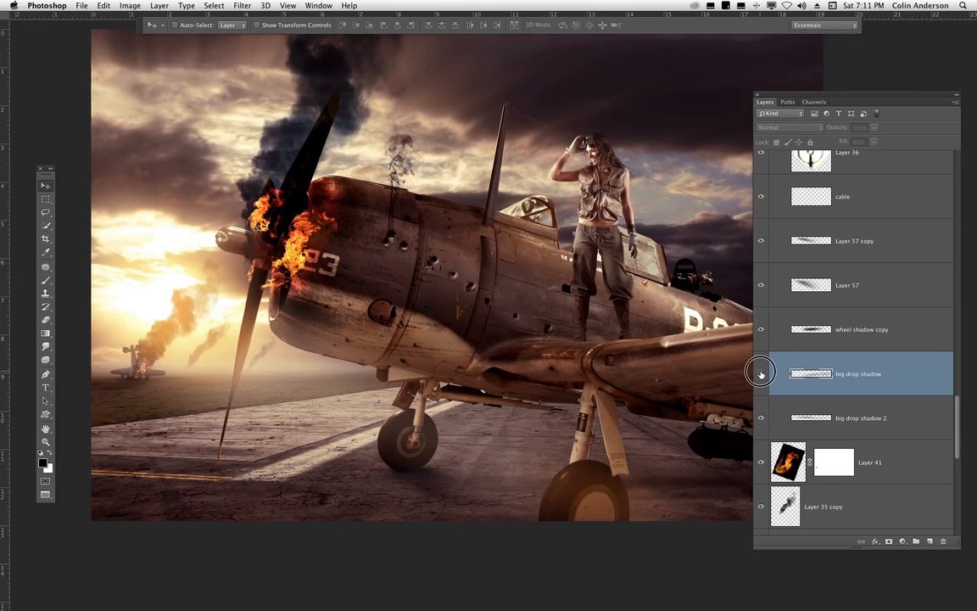
{"action": "left_click", "coordinate": [761, 373]}
{"action": "left_click", "coordinate": [761, 373]}
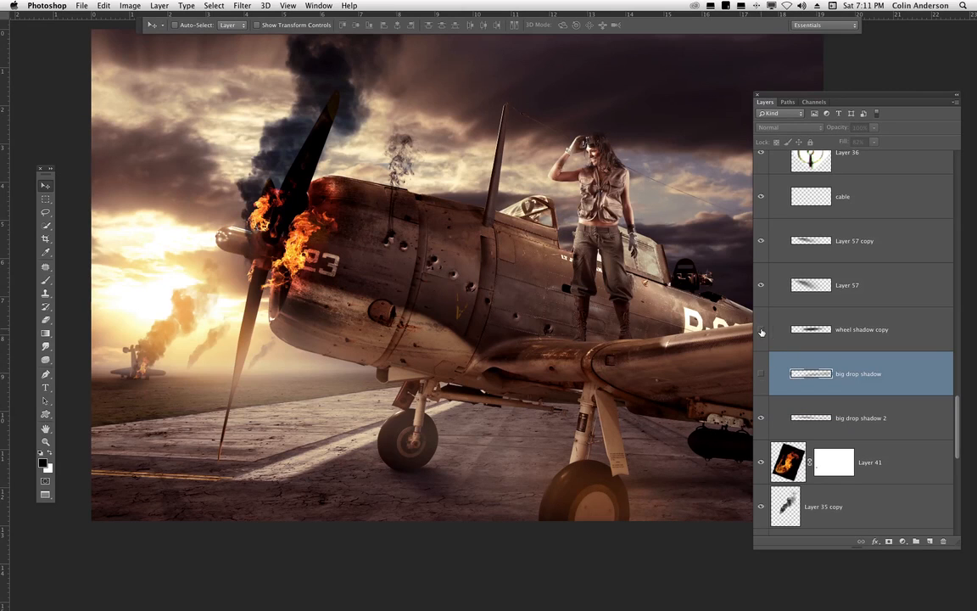
- Move the wheel shadow copy layer below the big drop shadow layer
{"action": "left_click", "coordinate": [761, 330]}
{"action": "left_click_drag", "start_coordinate": [818, 324], "coordinate": [809, 389]}
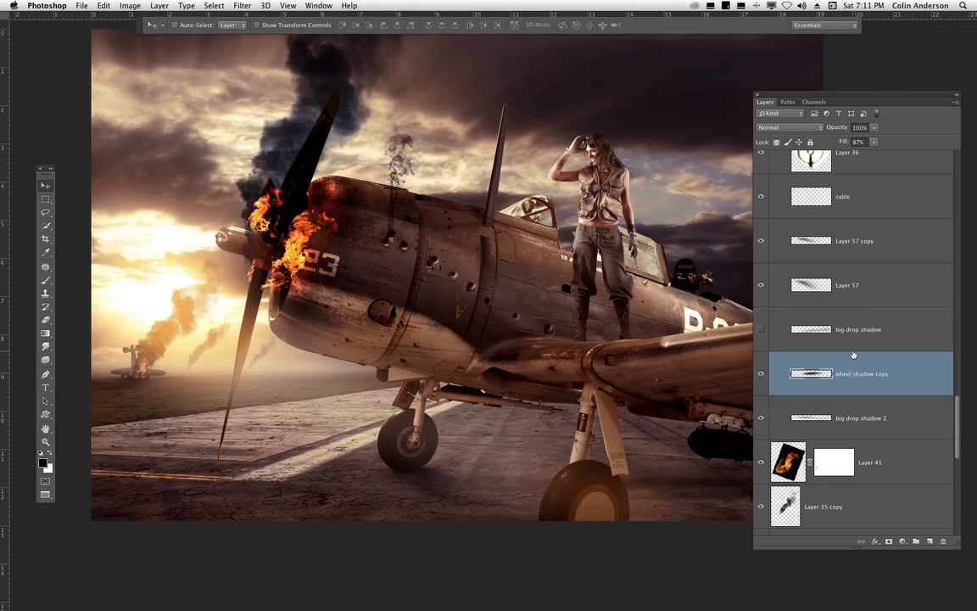
{"action": "left_click", "coordinate": [761, 374]}
{"action": "left_click", "coordinate": [760, 373]}
- Add a new empty layer and set the brush size to 396 px
{"action": "left_click", "coordinate": [46, 283]}
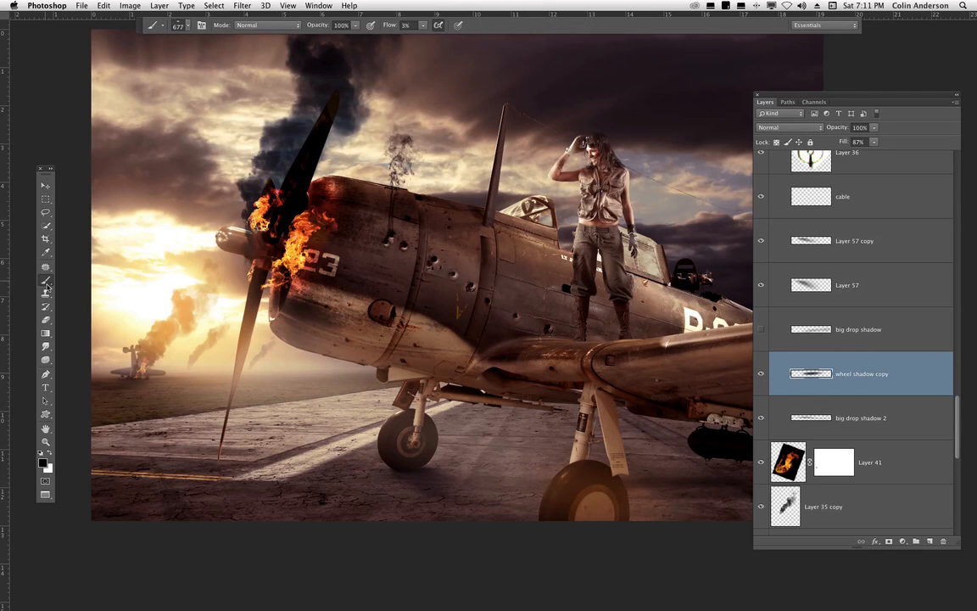
{"action": "left_click", "coordinate": [931, 542]}
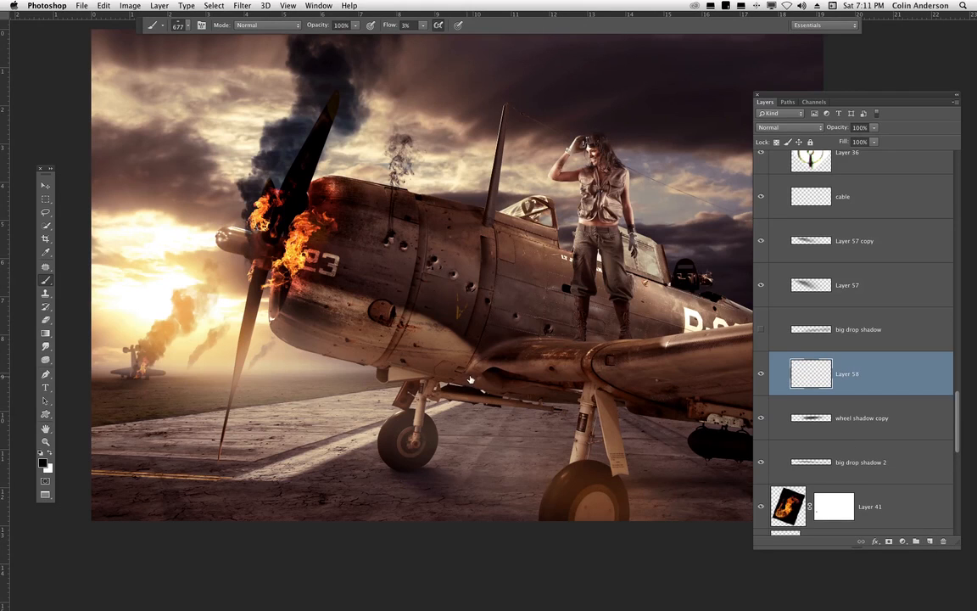
{"action": "right_click", "coordinate": [450, 294]}
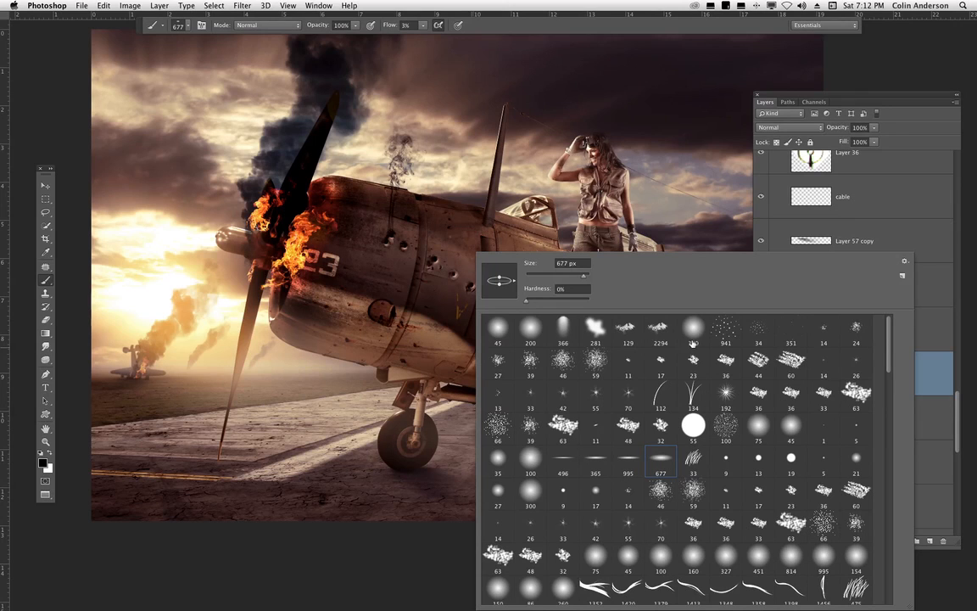
{"action": "mouse_move", "coordinate": [578, 276]}
{"action": "left_mouse_down"}
{"action": "mouse_move", "coordinate": [558, 280]}
{"action": "mouse_move", "coordinate": [569, 286]}
{"action": "left_mouse_up"}
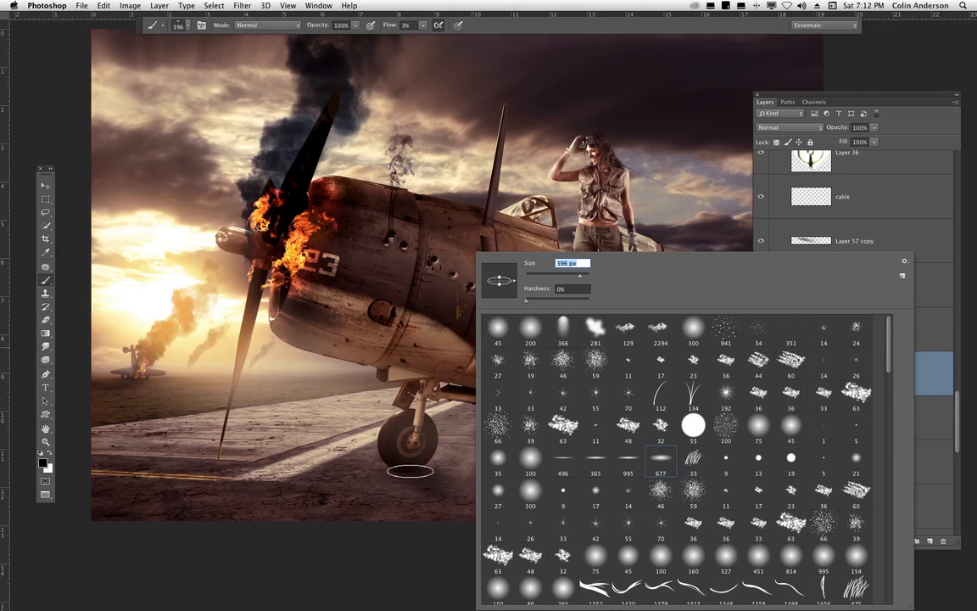
{"action": "left_click", "coordinate": [407, 470]}
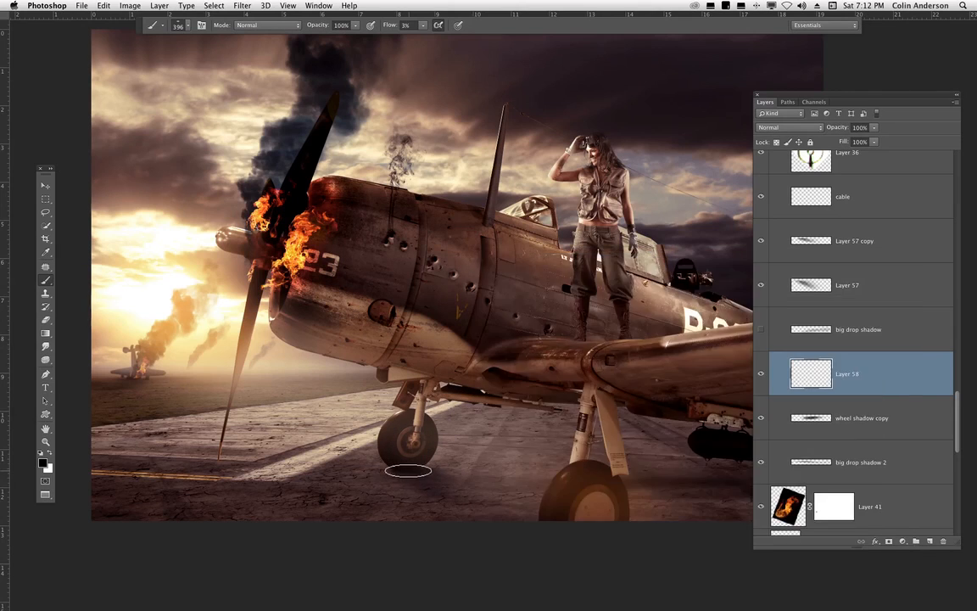
- Hide the wheel shadow copy layer and paint a soft shadow beneath the front wheel on the new layer
{"action": "left_click", "coordinate": [760, 415]}
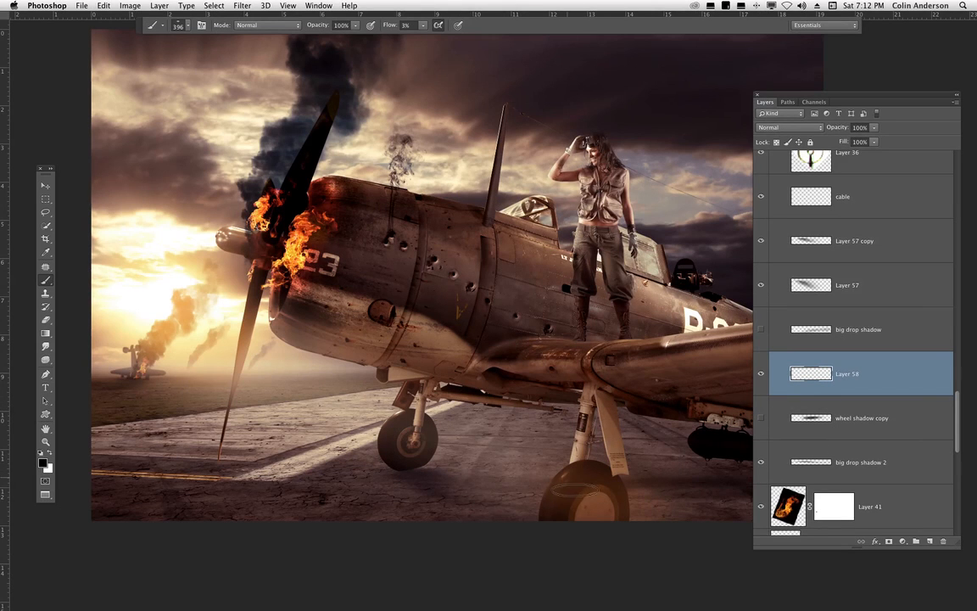
{"action": "key", "text": "super+plus"}
{"action": "key", "text": "super+plus"}
{"action": "key", "text": "super+plus"}
{"action": "key", "text": "super+plus"}
{"action": "left_click_drag", "start_coordinate": [458, 376], "coordinate": [657, 63]}
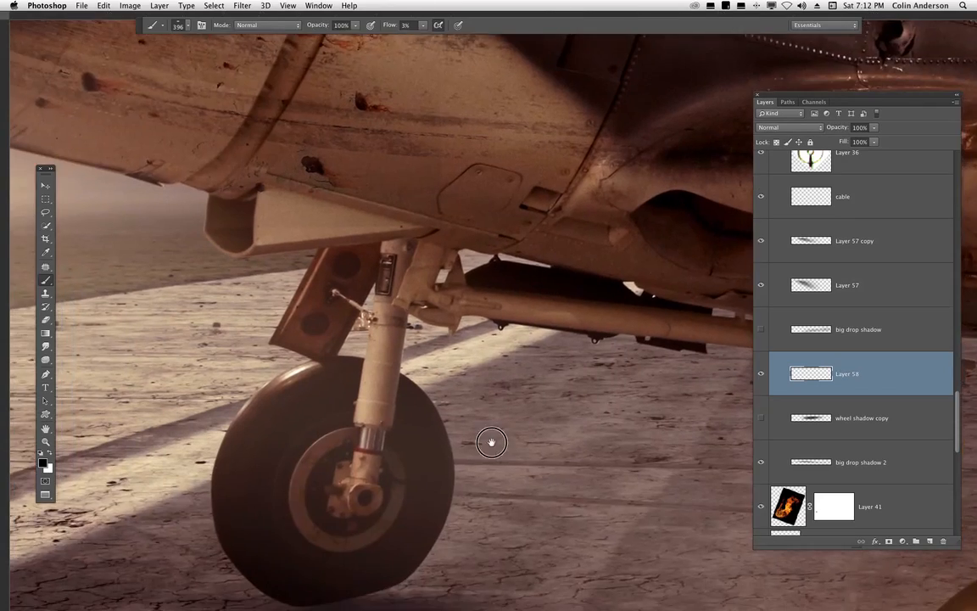
{"action": "key", "text": "super+minus"}
{"action": "key", "text": "super+minus"}
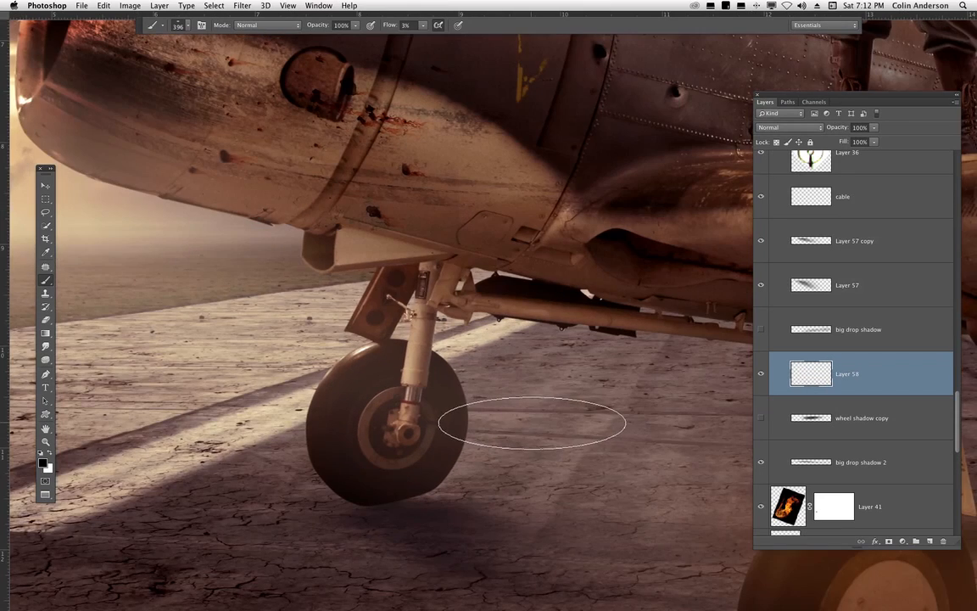
{"action": "key", "text": "super+minus"}
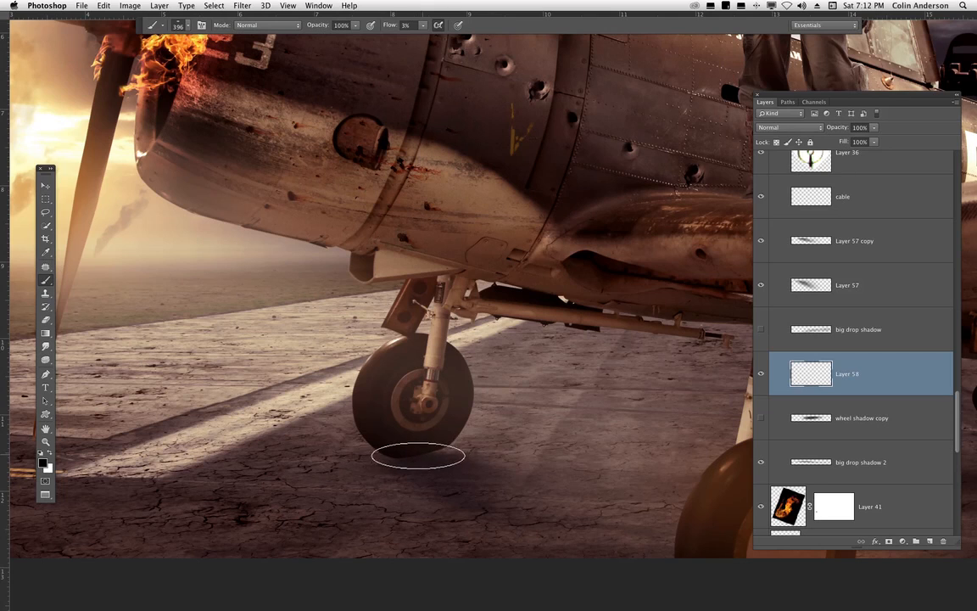
{"action": "mouse_move", "coordinate": [425, 452]}
{"action": "left_mouse_down"}
{"action": "mouse_move", "coordinate": [480, 358]}
{"action": "mouse_move", "coordinate": [419, 453]}
{"action": "left_mouse_up"}
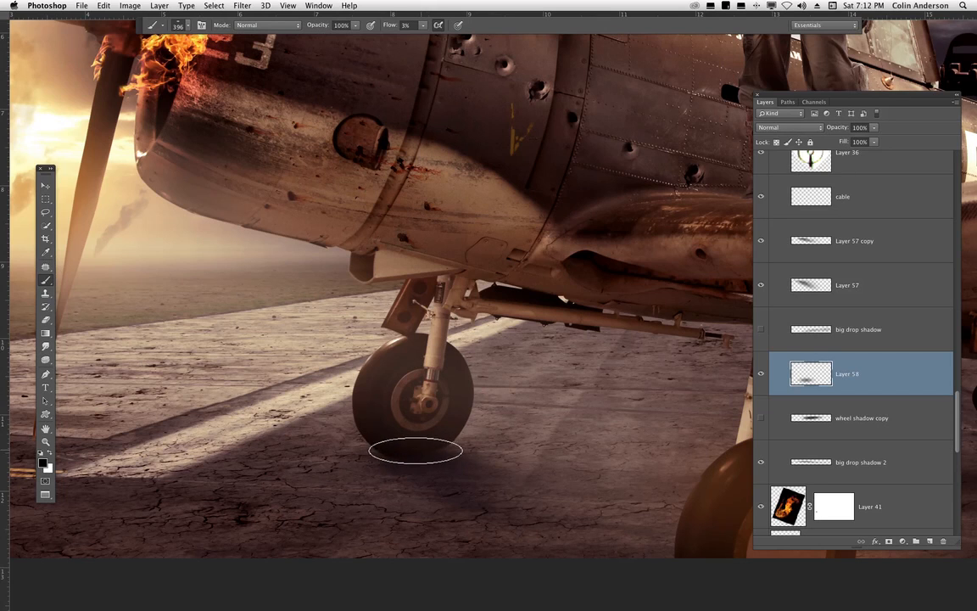
- Paint one more stroke under the front wheel, then delete the new shadow layer
{"action": "mouse_move", "coordinate": [405, 458]}
{"action": "left_mouse_down"}
{"action": "mouse_move", "coordinate": [462, 436]}
{"action": "mouse_move", "coordinate": [415, 454]}
{"action": "mouse_move", "coordinate": [432, 451]}
{"action": "left_mouse_up"}
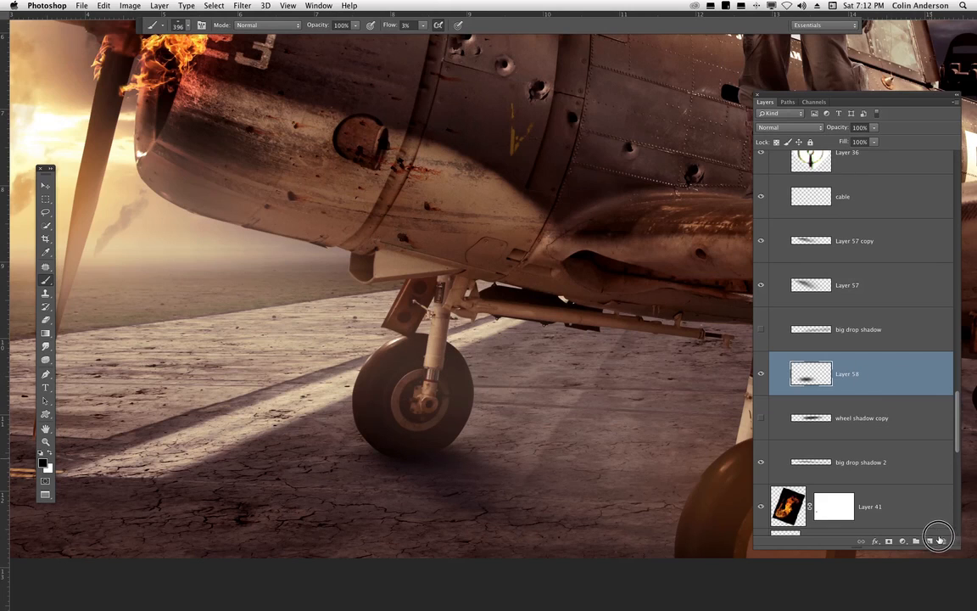
{"action": "key", "text": "Delete"}
- Show the wheel shadow copy layer, toggle the big drop shadow layer, and select Layer 57
{"action": "left_click", "coordinate": [761, 373]}
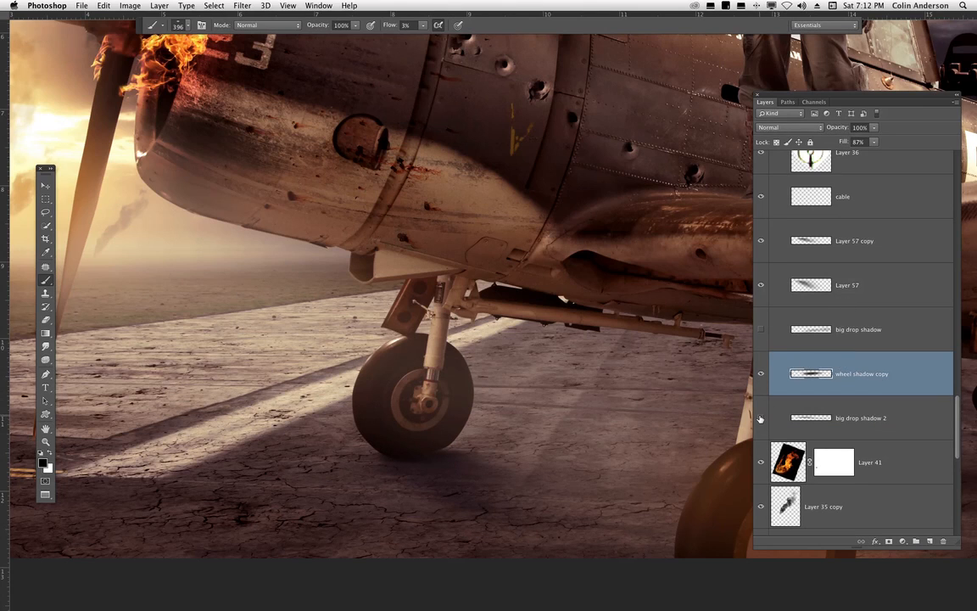
{"action": "left_click", "coordinate": [761, 330]}
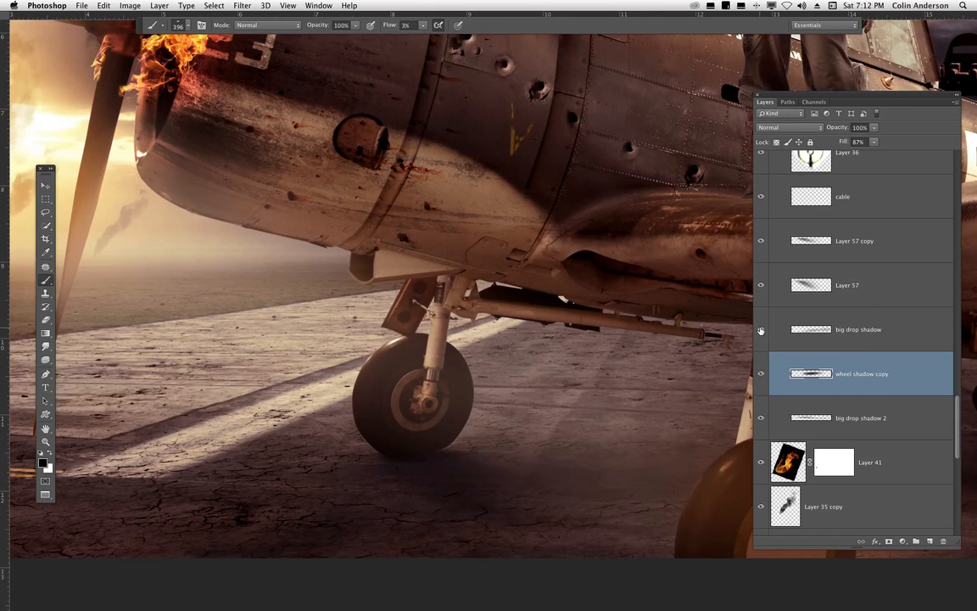
{"action": "left_click", "coordinate": [762, 329]}
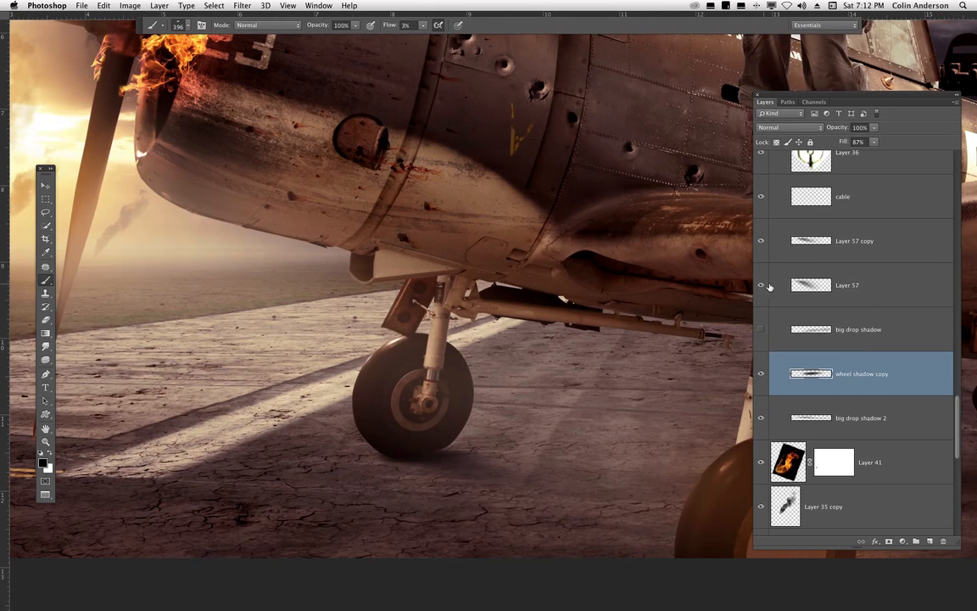
{"action": "left_click", "coordinate": [770, 287]}
- Add a new empty layer above Layer 57 and hide Layer 57
{"action": "key", "text": "v"}
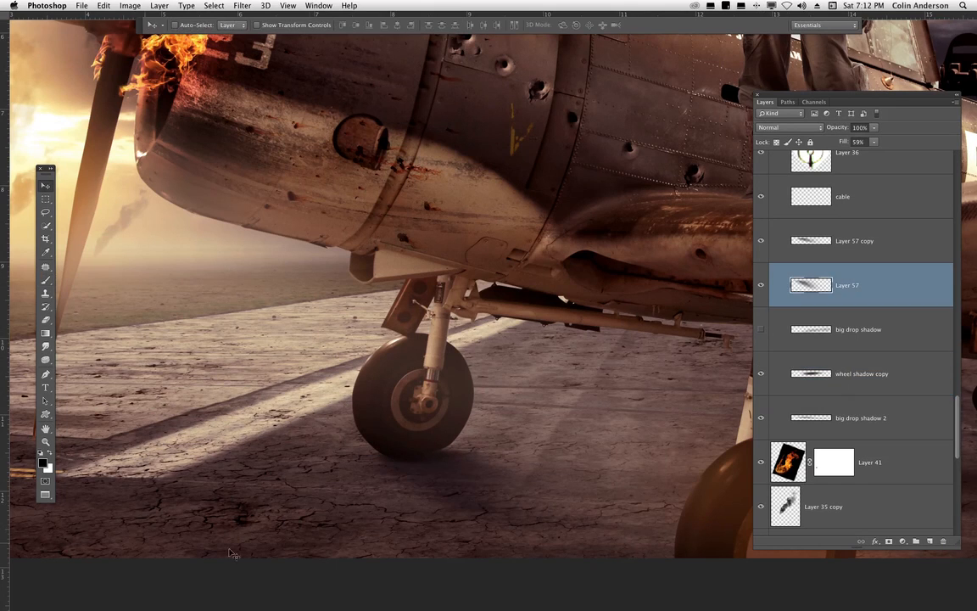
{"action": "left_click_drag", "start_coordinate": [543, 430], "coordinate": [523, 343]}
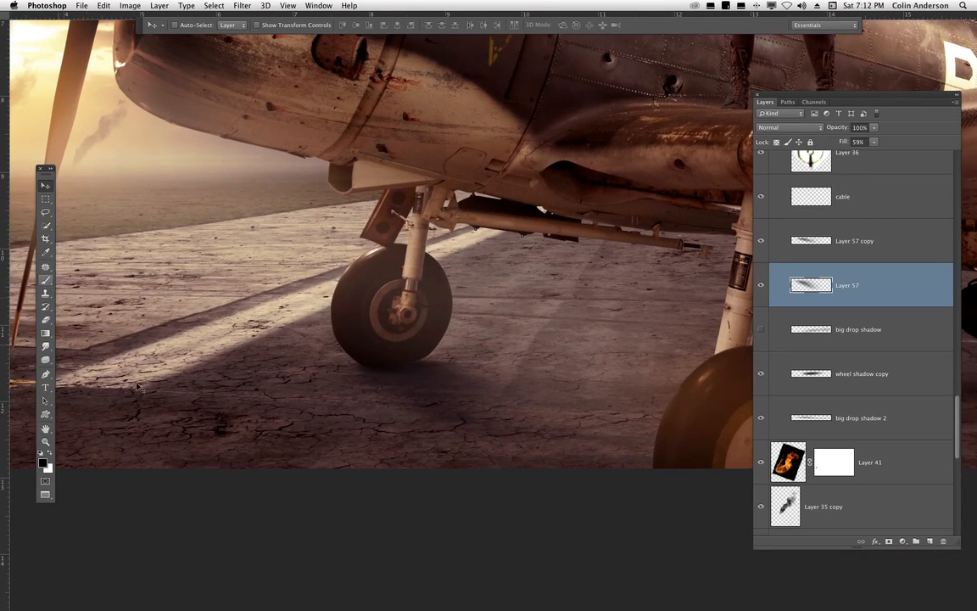
{"action": "key", "text": "b"}
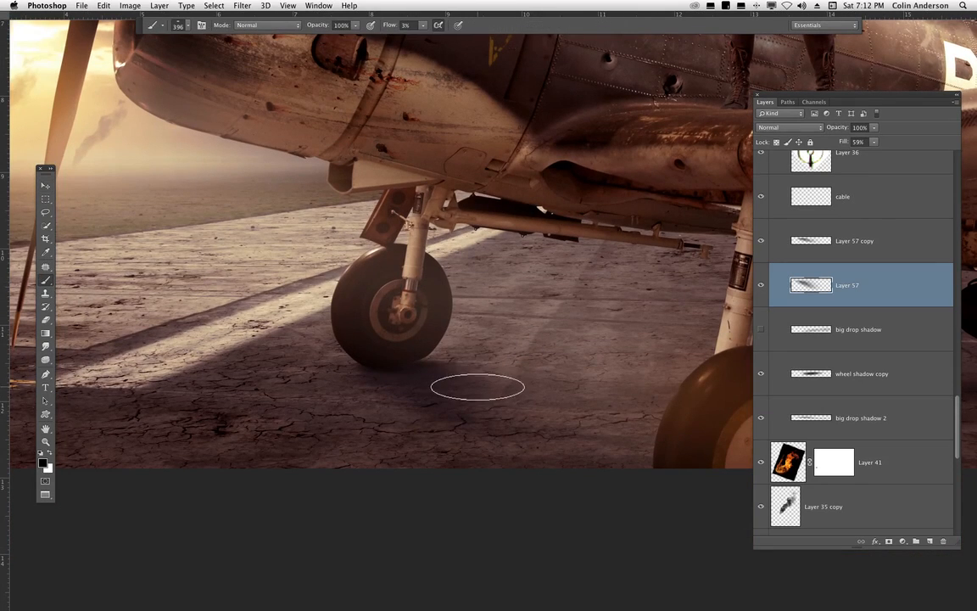
{"action": "left_click", "coordinate": [930, 541]}
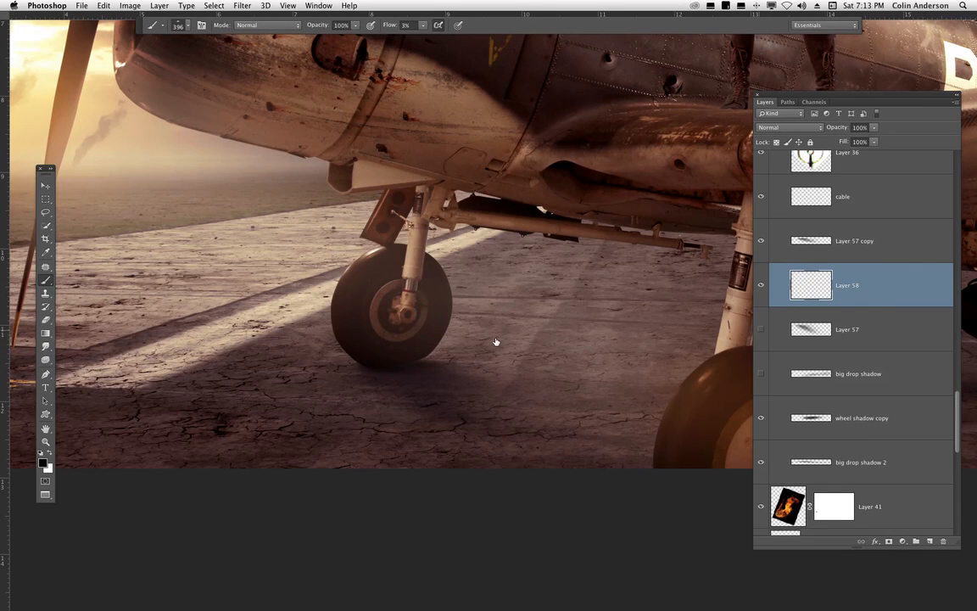
{"action": "left_click", "coordinate": [760, 329]}
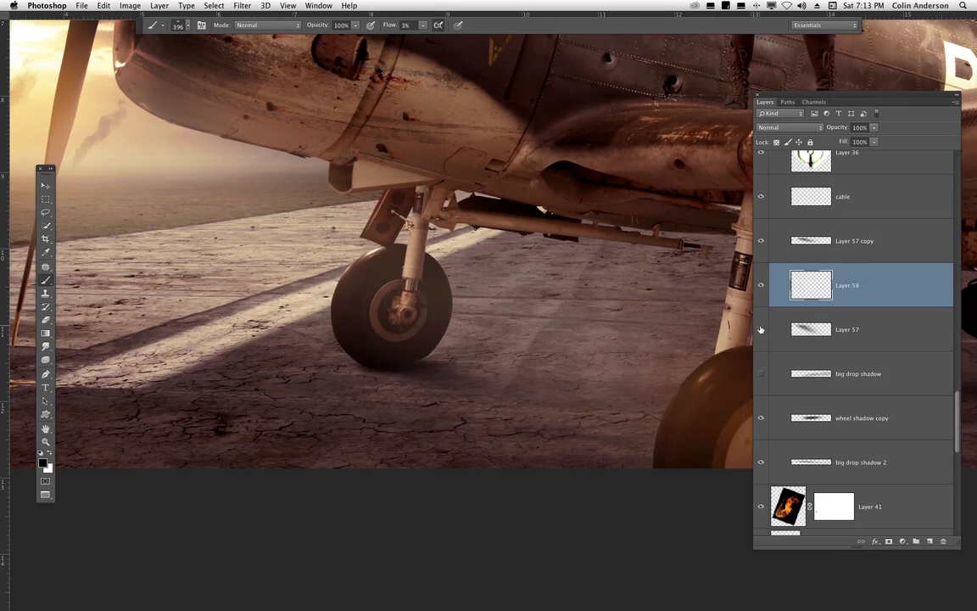
{"action": "left_click", "coordinate": [759, 329]}
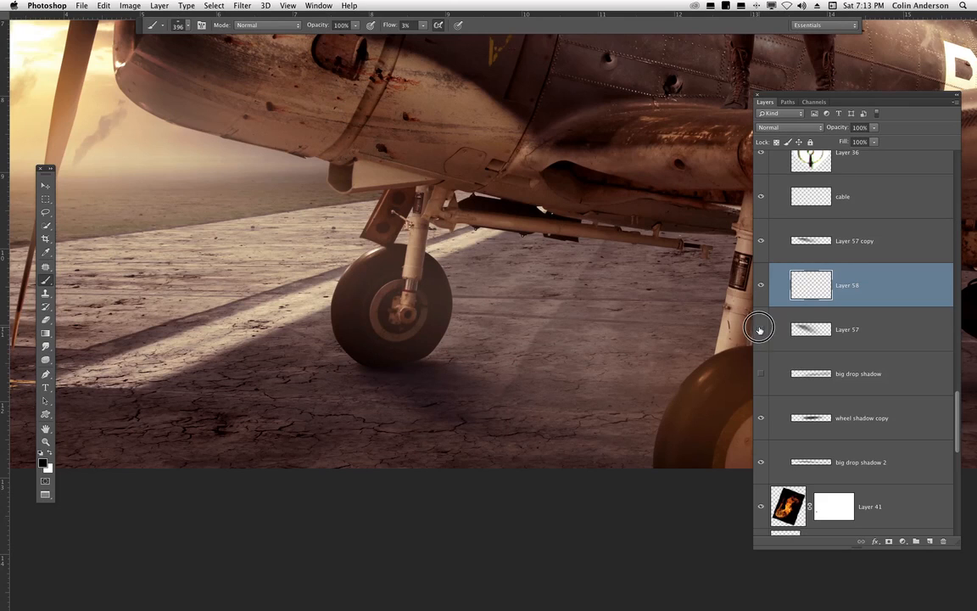
{"action": "left_click", "coordinate": [761, 329]}
- Paint soft shadow strokes beneath the front wheel and under the fuselage on the new layer
{"action": "mouse_move", "coordinate": [399, 371]}
{"action": "left_mouse_down"}
{"action": "mouse_move", "coordinate": [365, 370]}
{"action": "mouse_move", "coordinate": [399, 370]}
{"action": "left_mouse_up"}
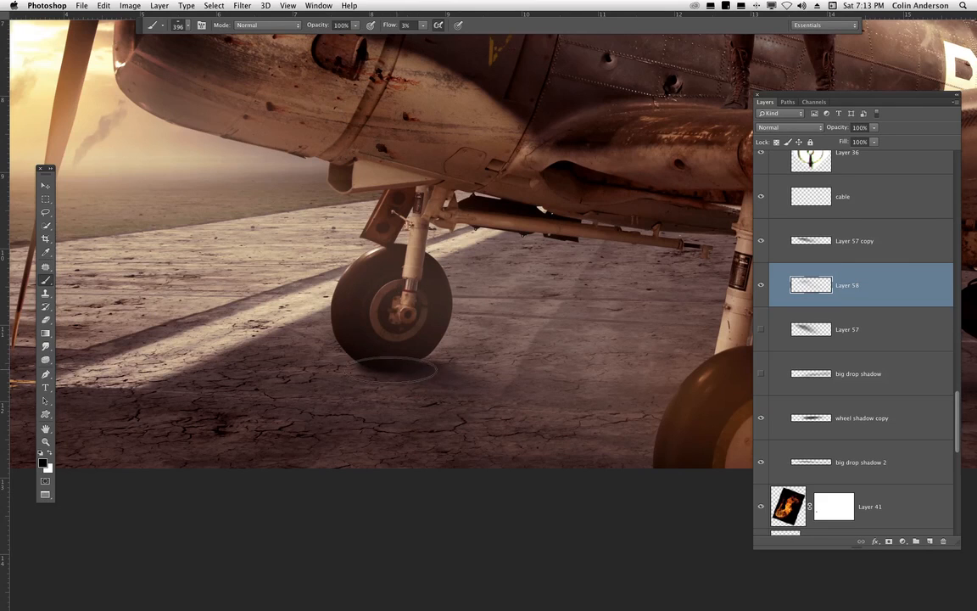
{"action": "left_click_drag", "start_coordinate": [595, 458], "coordinate": [626, 492]}
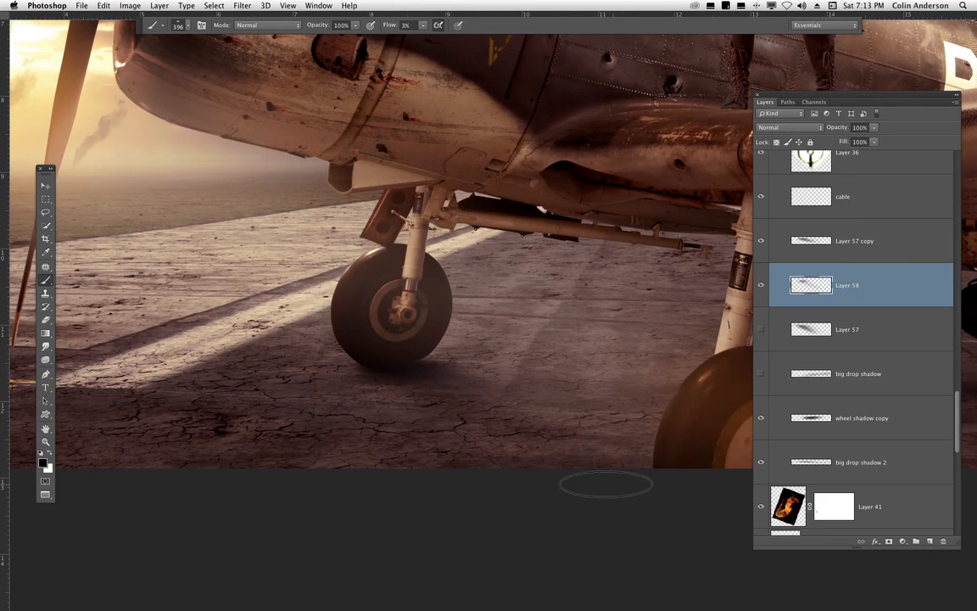
{"action": "left_click_drag", "start_coordinate": [399, 373], "coordinate": [605, 462]}
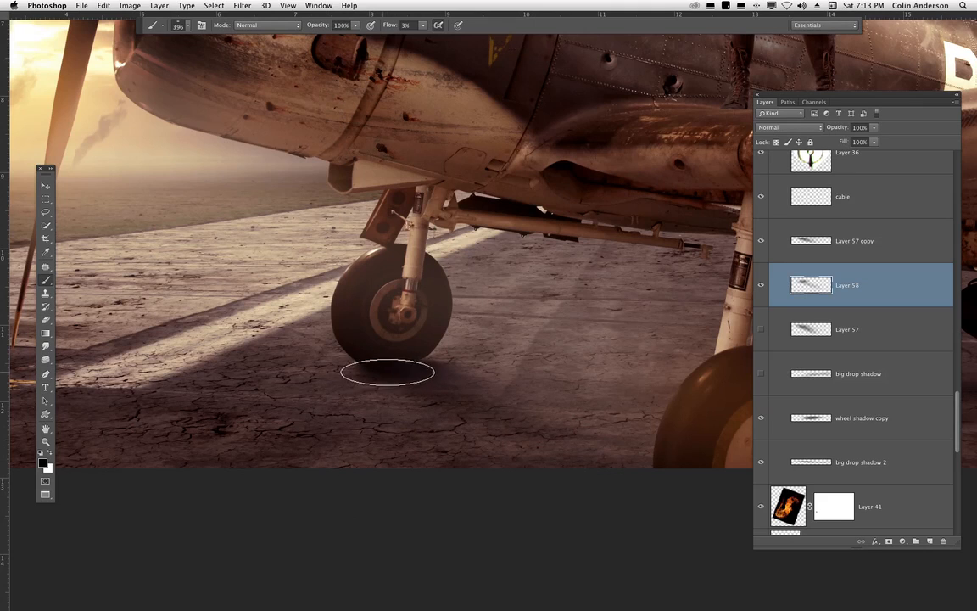
{"action": "left_click_drag", "start_coordinate": [373, 370], "coordinate": [393, 366]}
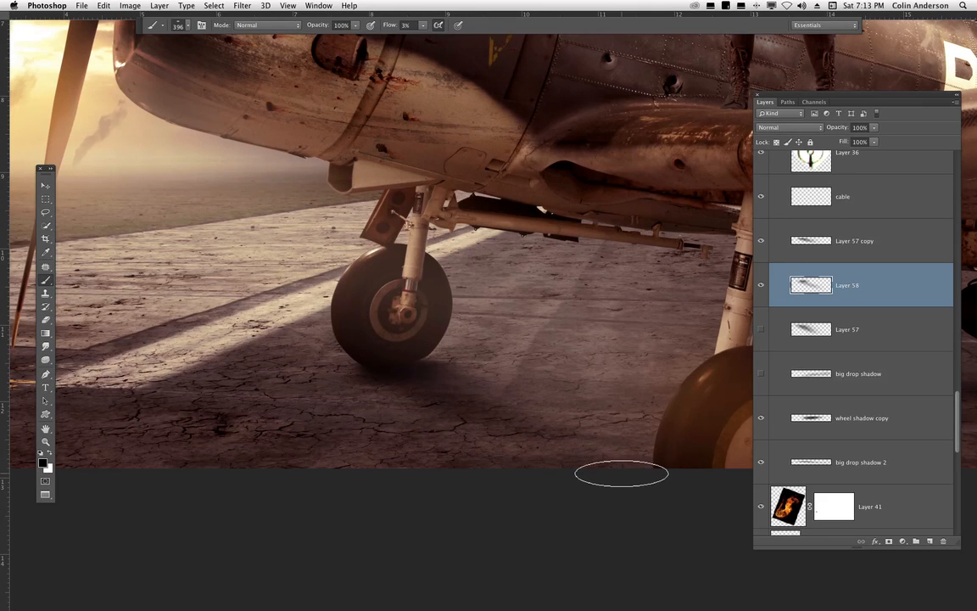
{"action": "mouse_move", "coordinate": [556, 316]}
{"action": "left_mouse_down"}
{"action": "mouse_move", "coordinate": [698, 389]}
{"action": "mouse_move", "coordinate": [685, 428]}
{"action": "mouse_move", "coordinate": [557, 320]}
{"action": "mouse_move", "coordinate": [644, 367]}
{"action": "mouse_move", "coordinate": [567, 324]}
{"action": "left_mouse_up"}
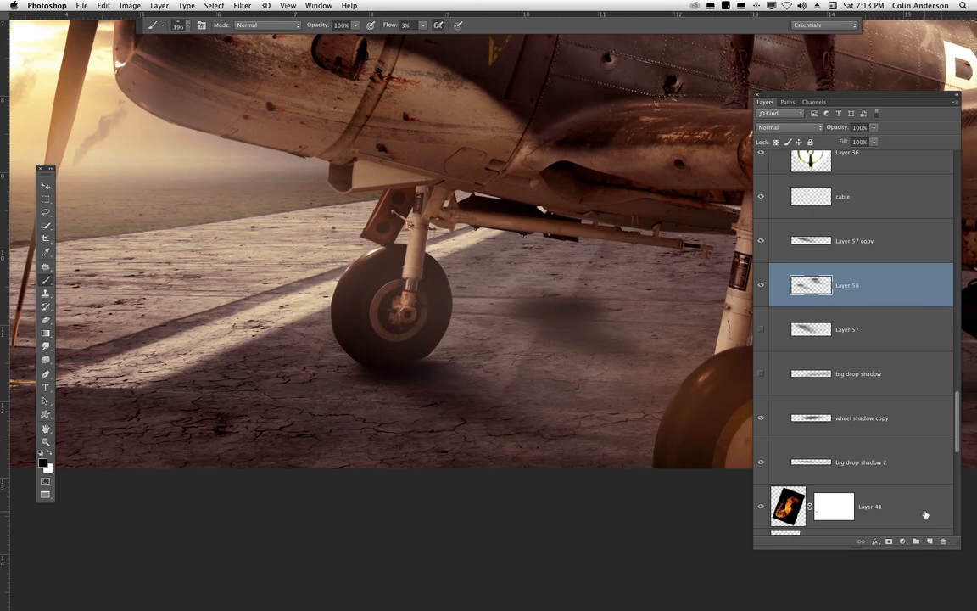
- Delete the new layer and show Layer 57 again
{"action": "left_click_drag", "start_coordinate": [889, 291], "coordinate": [943, 541]}
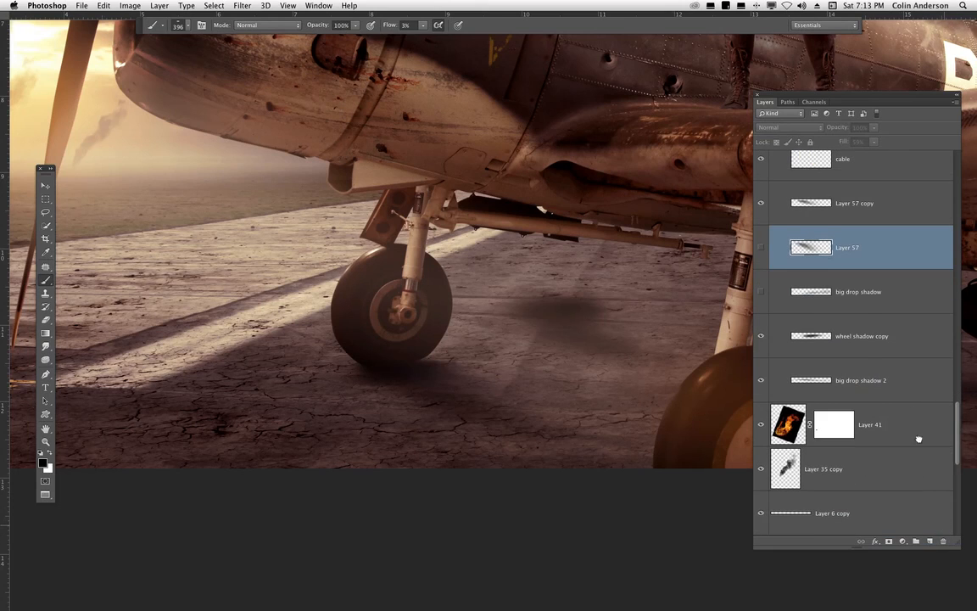
{"action": "left_click", "coordinate": [762, 248]}
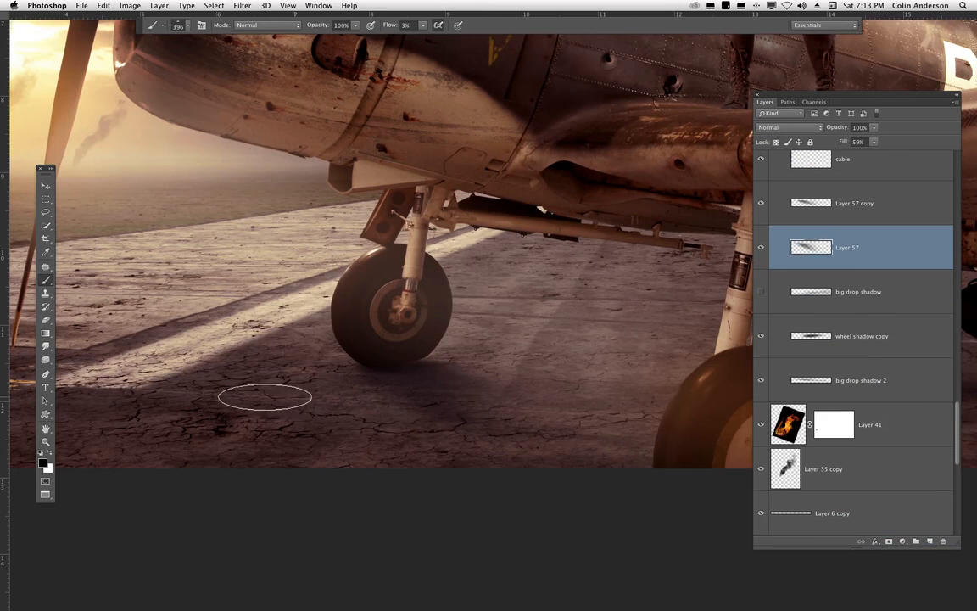
- Show the big drop shadow layer and zoom out to view the whole composite
{"action": "left_click", "coordinate": [46, 185]}
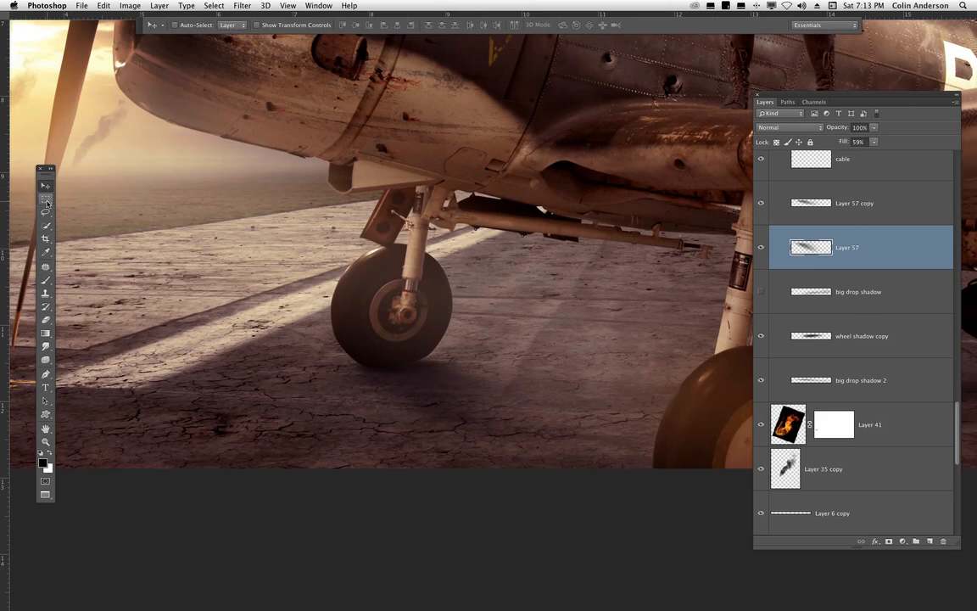
{"action": "left_click", "coordinate": [761, 291]}
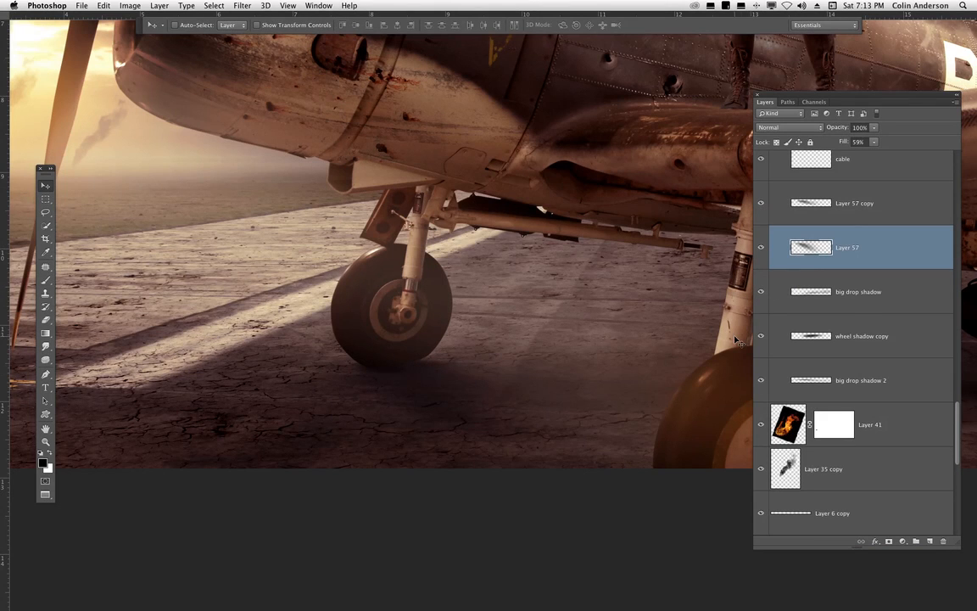
{"action": "key", "text": "super+minus"}
{"action": "key", "text": "super+minus"}
{"action": "key", "text": "super+minus"}
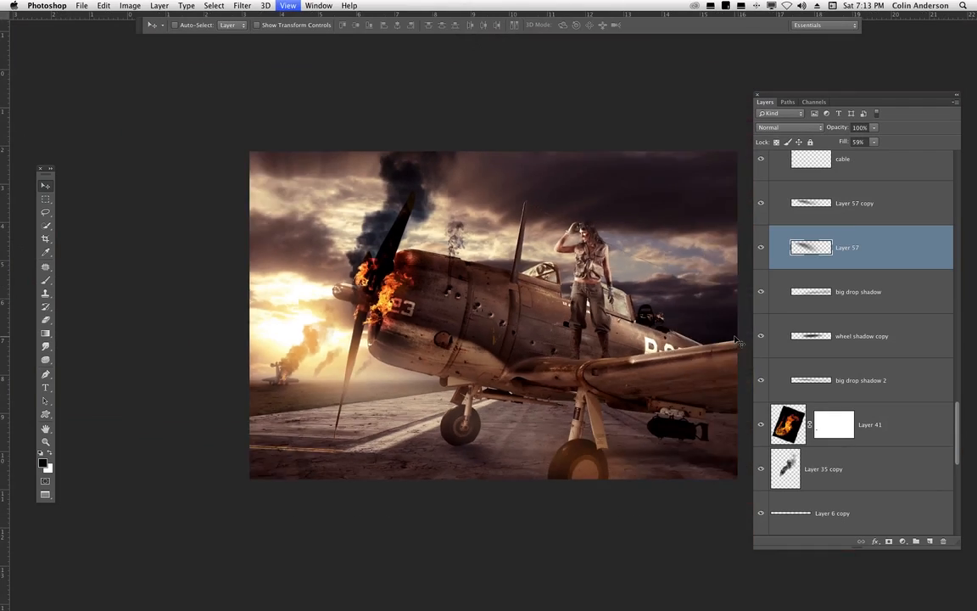
- Add a new empty layer above the big drop shadow layer after comparing Layer 57's visibility
{"action": "left_click", "coordinate": [761, 246]}
{"action": "left_click", "coordinate": [761, 247]}
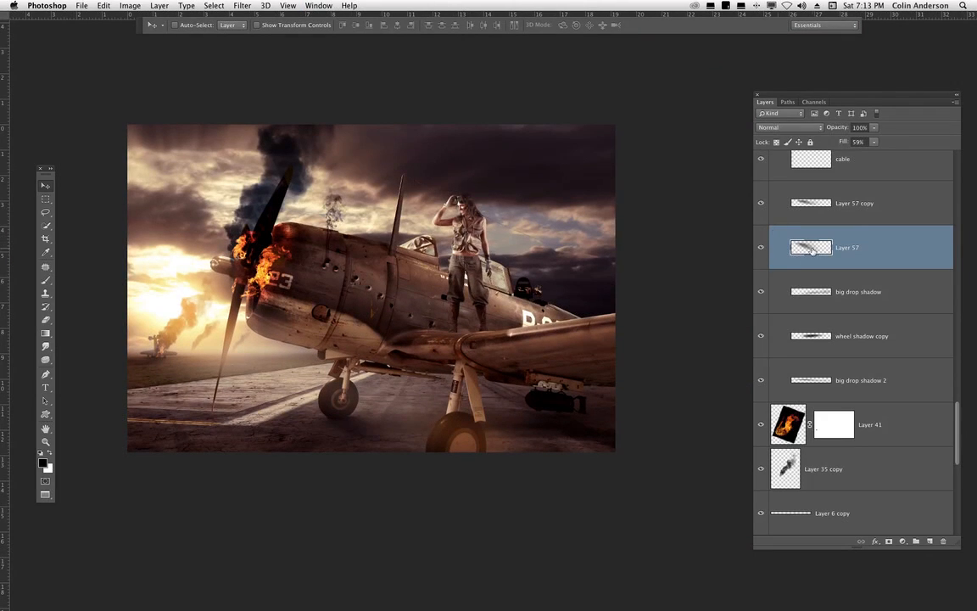
{"action": "left_click", "coordinate": [760, 292]}
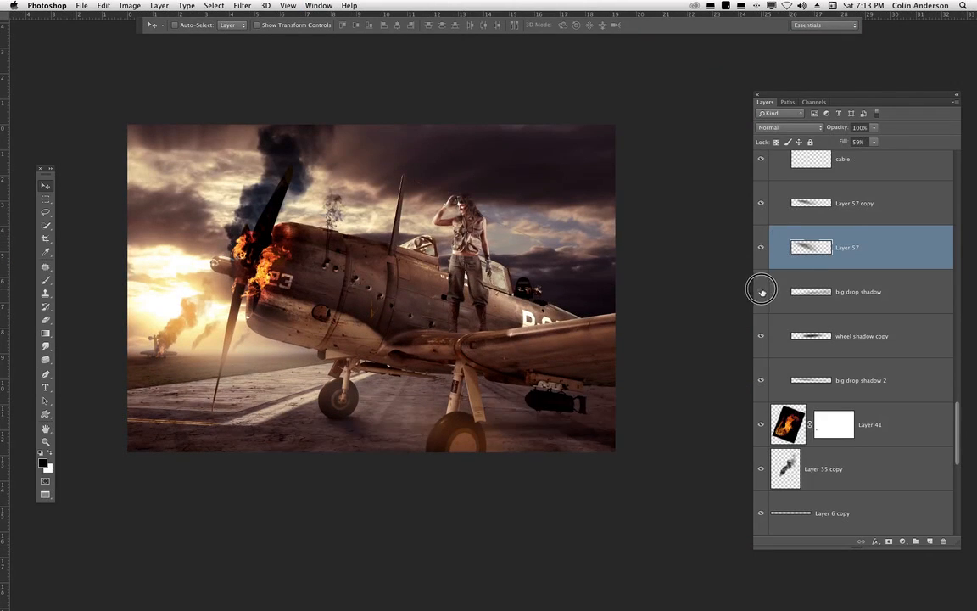
{"action": "left_click", "coordinate": [846, 289]}
{"action": "left_click", "coordinate": [930, 541]}
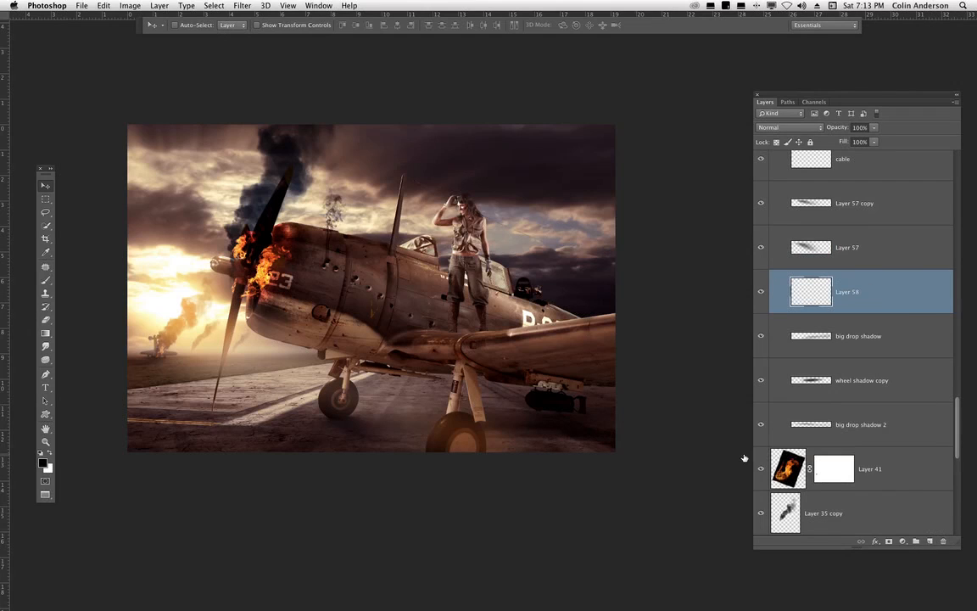
- Choose the soft 677 brush preset and set the brush size to 2480 px
{"action": "left_click", "coordinate": [45, 280]}
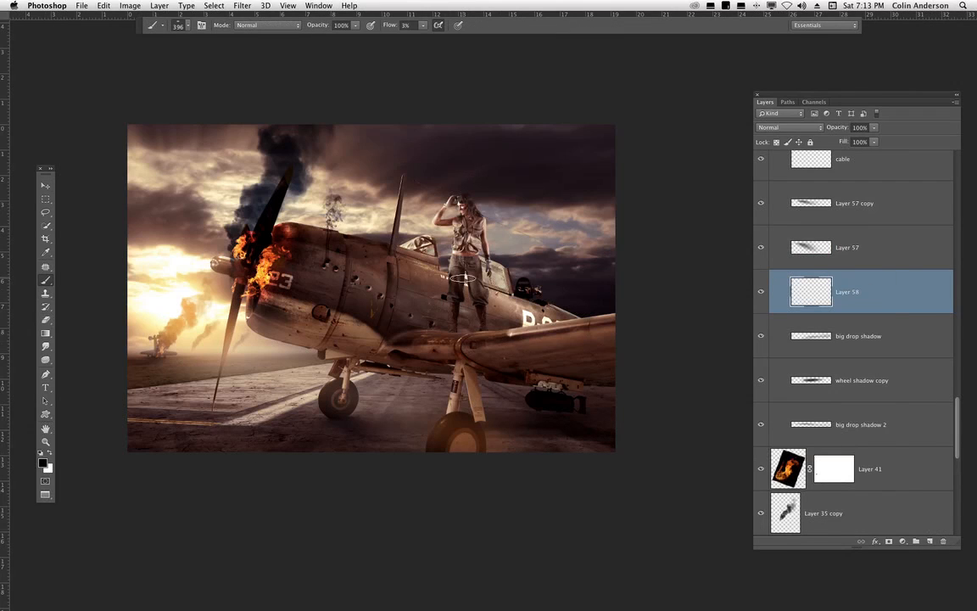
{"action": "right_click", "coordinate": [418, 251]}
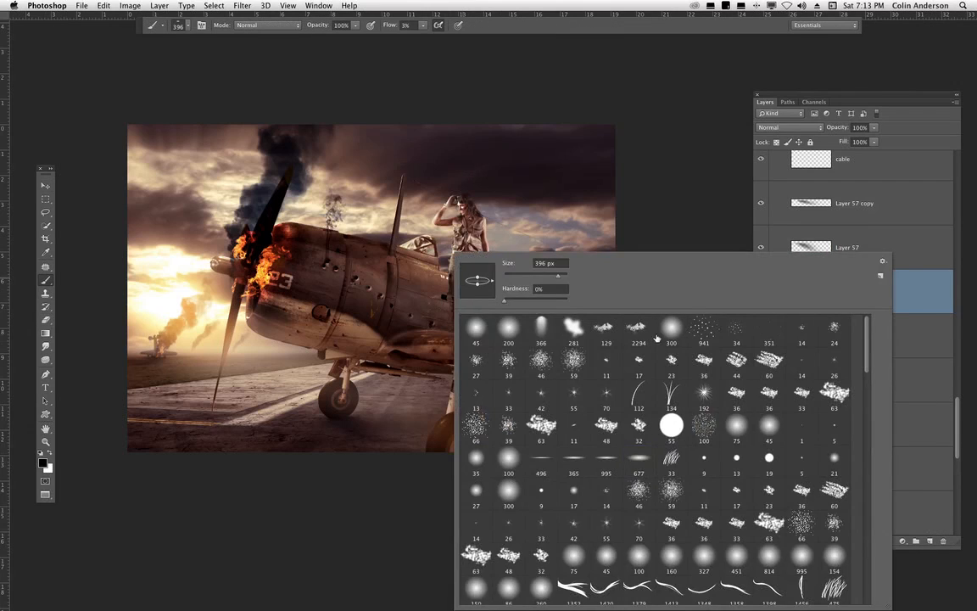
{"action": "left_click", "coordinate": [645, 460]}
{"action": "left_click_drag", "start_coordinate": [565, 276], "coordinate": [594, 276]}
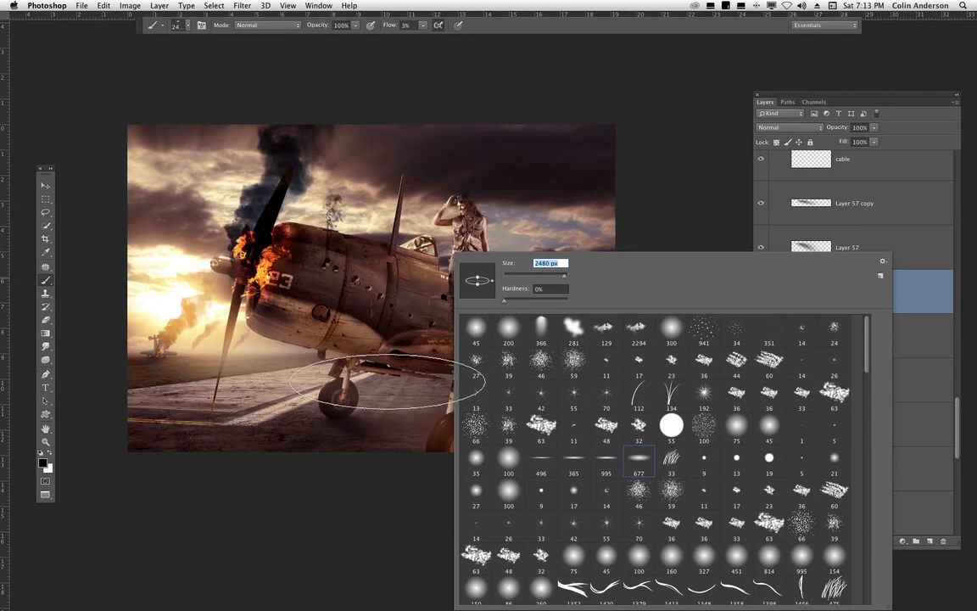
{"action": "key", "text": "Return"}
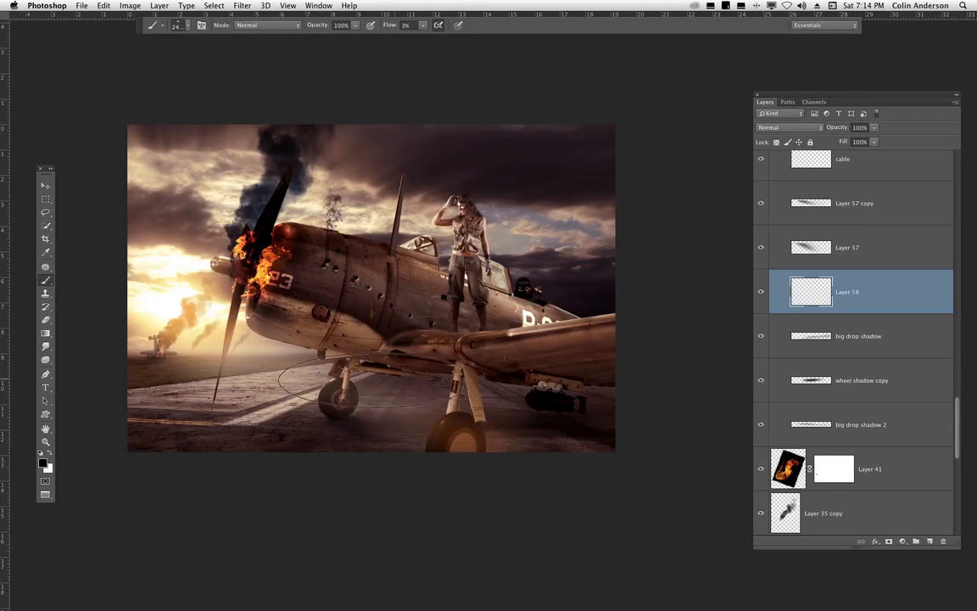
- Paint a wide soft shadow under the airplane on the new layer and hide the big drop shadow layer
{"action": "left_click_drag", "start_coordinate": [414, 374], "coordinate": [391, 377]}
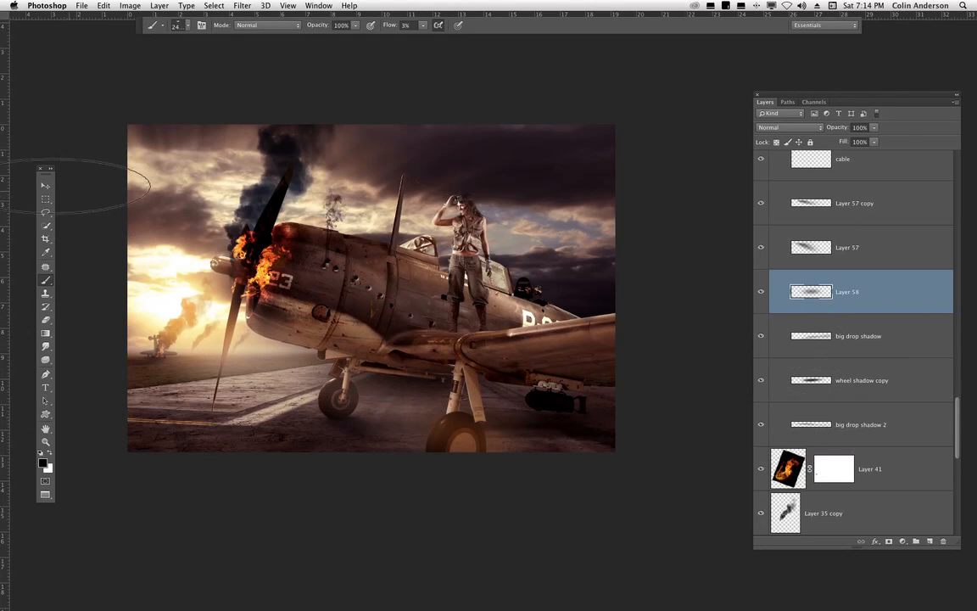
{"action": "left_click", "coordinate": [45, 185]}
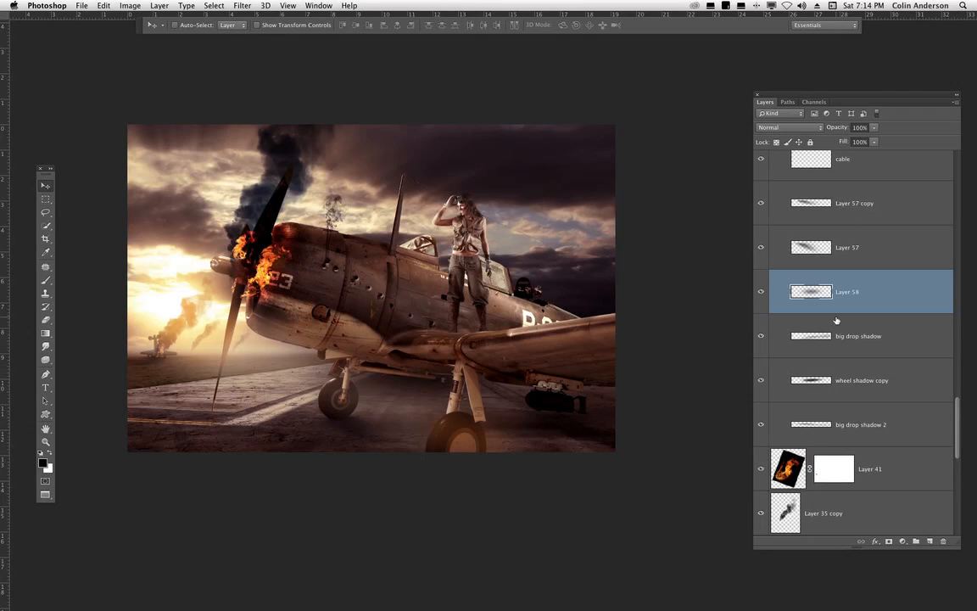
{"action": "left_click", "coordinate": [760, 335]}
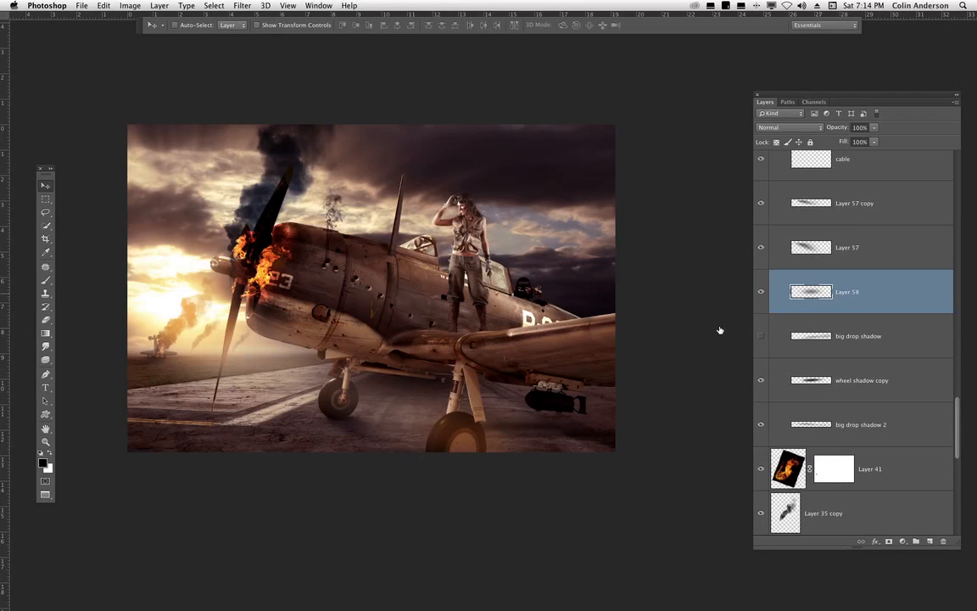
- Move the new shadow and stretch it with Free Transform to about 140% width beneath the airplane
{"action": "mouse_move", "coordinate": [603, 360]}
{"action": "left_mouse_down"}
{"action": "mouse_move", "coordinate": [601, 388]}
{"action": "mouse_move", "coordinate": [604, 367]}
{"action": "mouse_move", "coordinate": [608, 377]}
{"action": "mouse_move", "coordinate": [695, 364]}
{"action": "mouse_move", "coordinate": [745, 376]}
{"action": "left_mouse_up"}
{"action": "key", "text": "ctrl+t"}
{"action": "left_click_drag", "start_coordinate": [663, 421], "coordinate": [632, 417]}
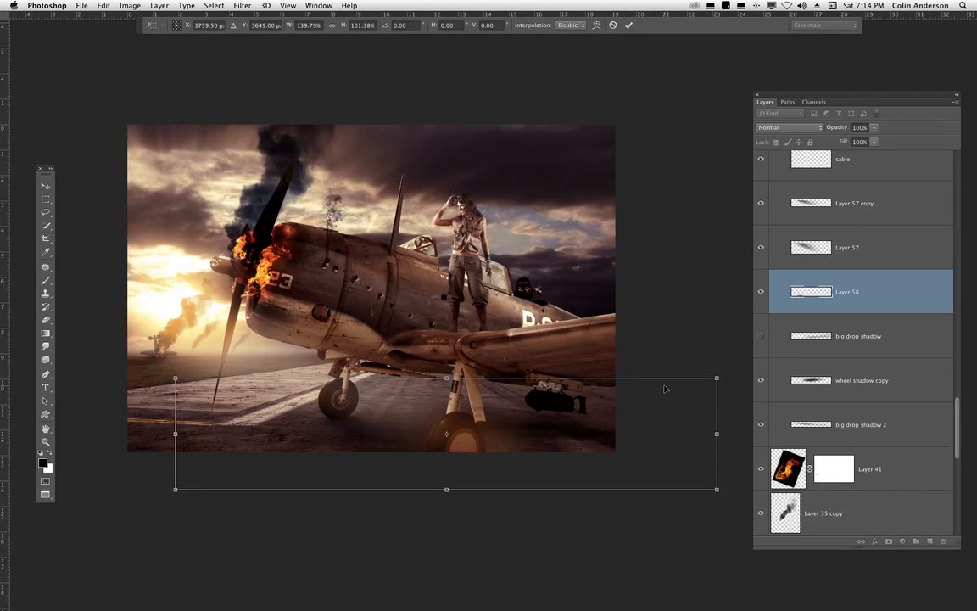
{"action": "key", "text": "Return"}
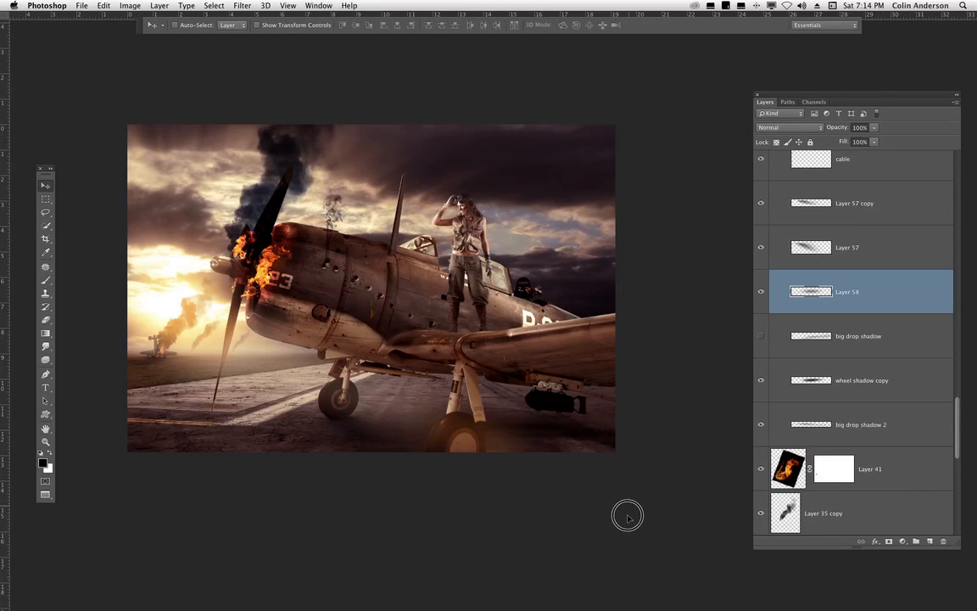
{"action": "left_click_drag", "start_coordinate": [627, 515], "coordinate": [628, 505]}
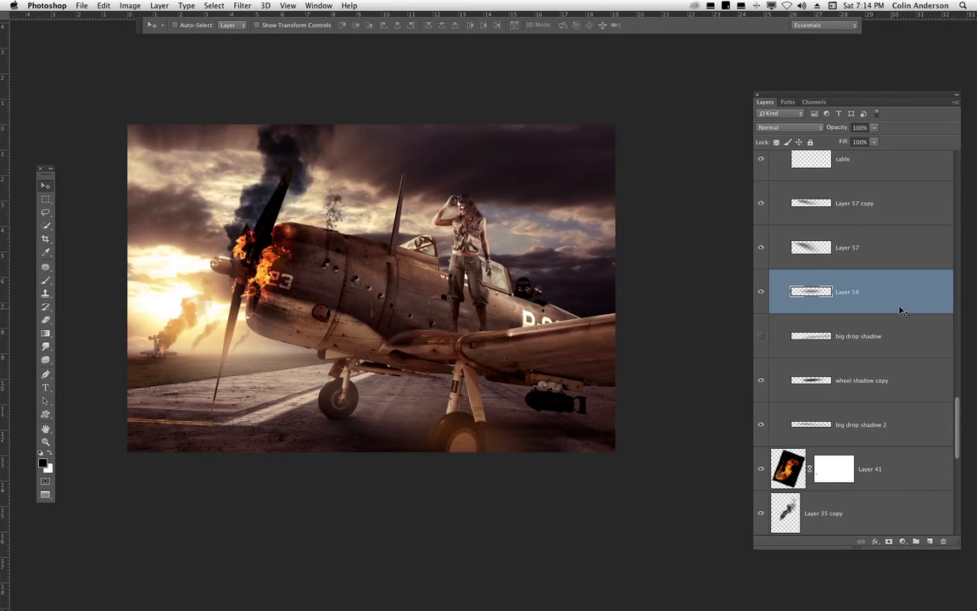
- Set the new shadow layer's fill to 83%
{"action": "left_click", "coordinate": [870, 337]}
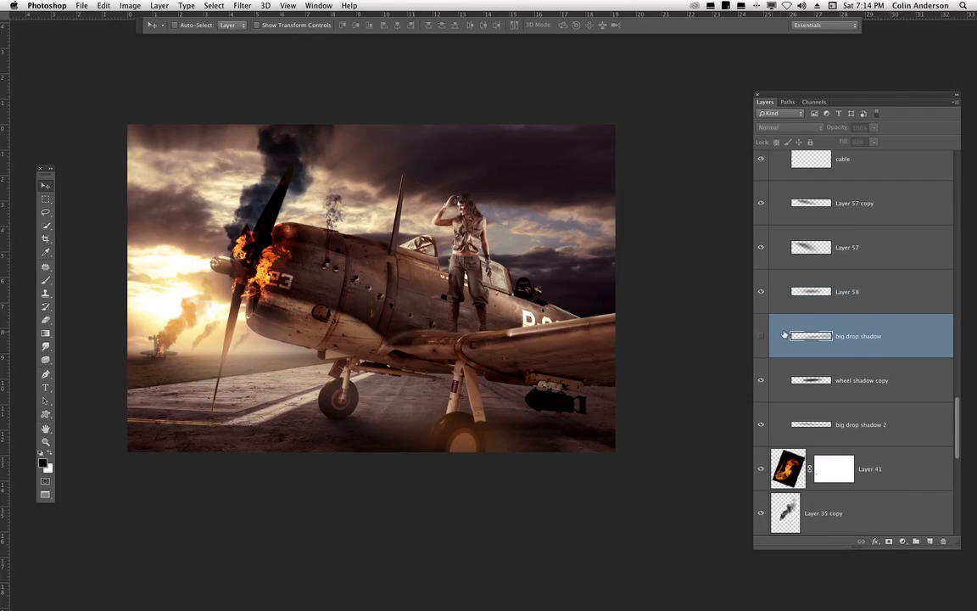
{"action": "left_click", "coordinate": [790, 290]}
{"action": "left_click_drag", "start_coordinate": [875, 145], "coordinate": [867, 154]}
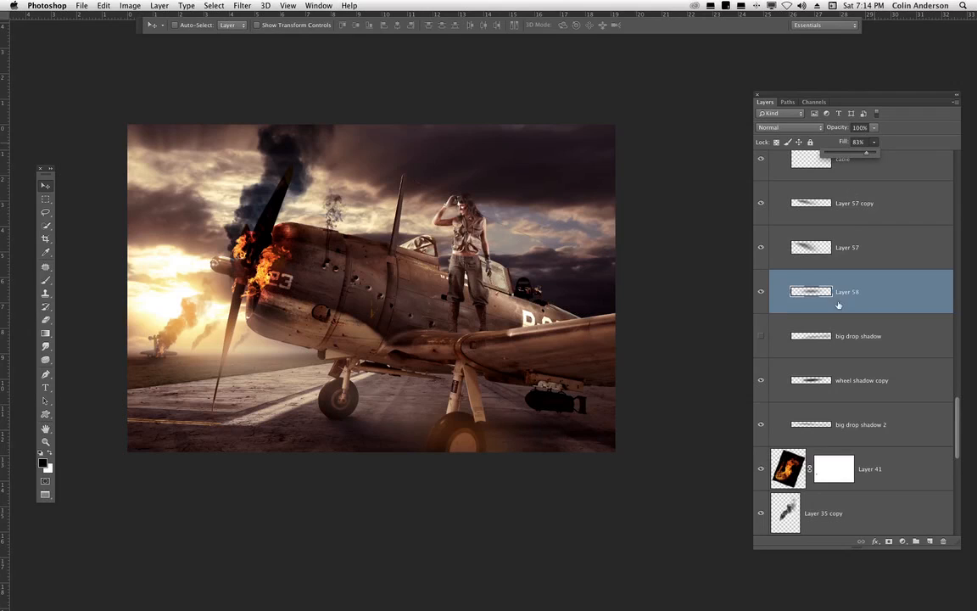
- Delete the new shadow layer and show the big drop shadow layer again
{"action": "left_click", "coordinate": [762, 293]}
{"action": "left_click", "coordinate": [762, 293]}
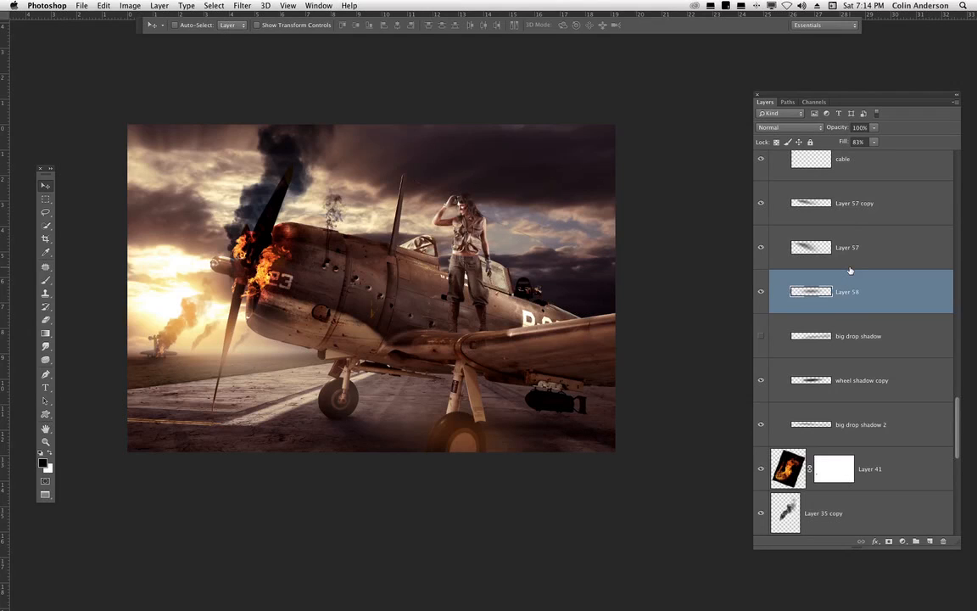
{"action": "left_click_drag", "start_coordinate": [902, 270], "coordinate": [943, 540]}
{"action": "left_click", "coordinate": [761, 291]}
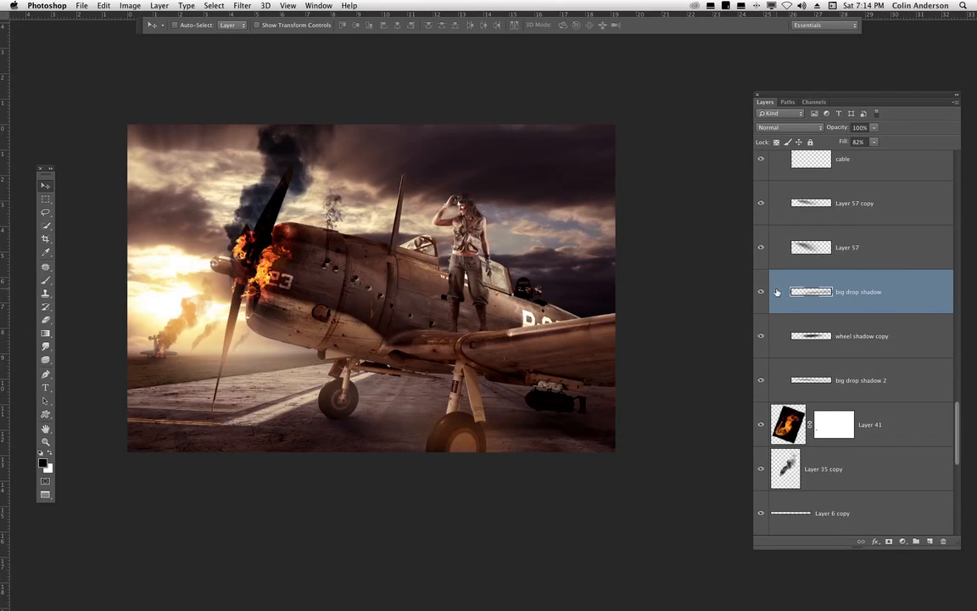
- Compare the ground shadows by hiding and showing Layer 57 copy while zoomed in beneath the airplane
{"action": "left_click", "coordinate": [855, 231]}
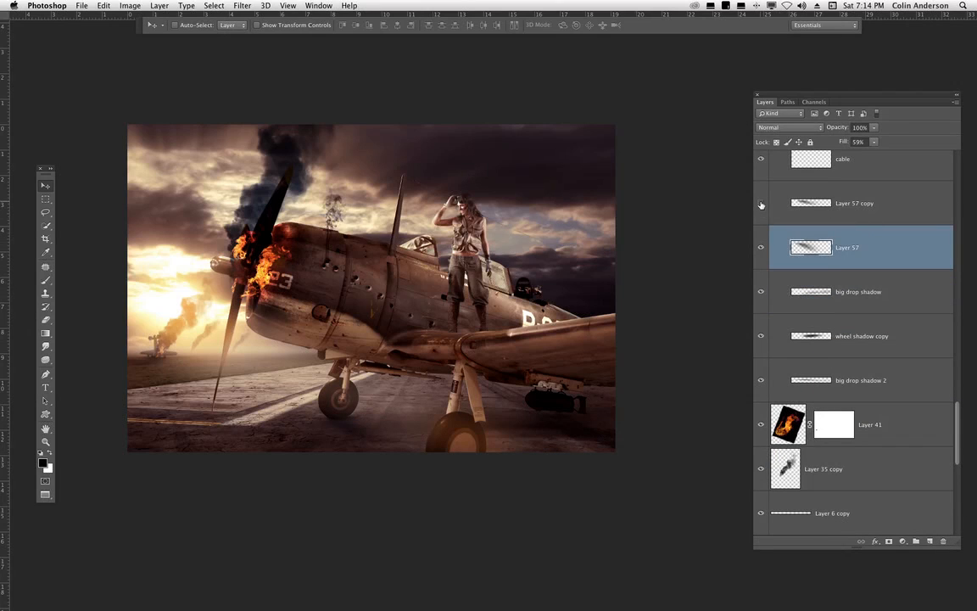
{"action": "left_click", "coordinate": [813, 202]}
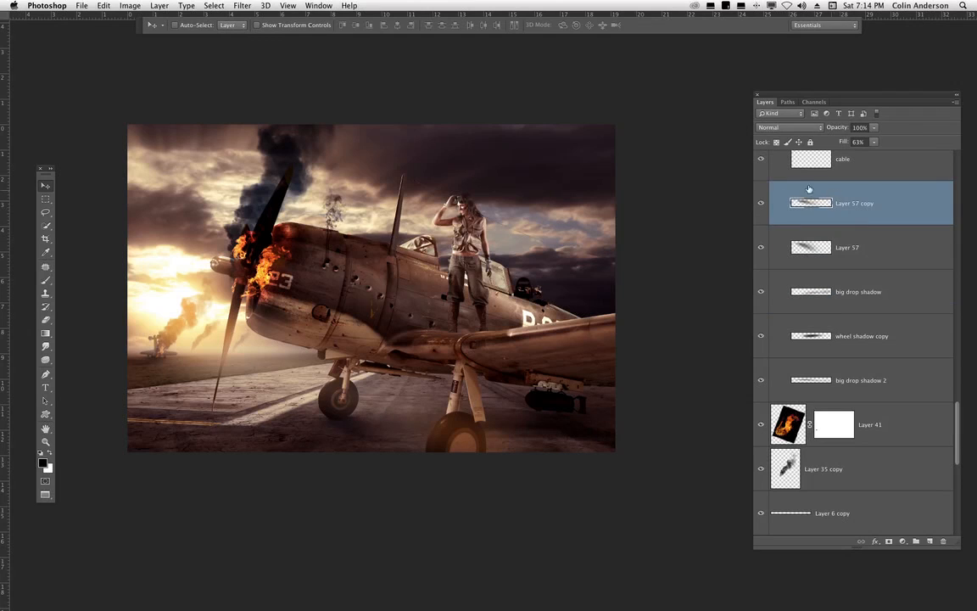
{"action": "left_click", "coordinate": [761, 205]}
{"action": "key", "text": "super+plus"}
{"action": "key", "text": "super+plus"}
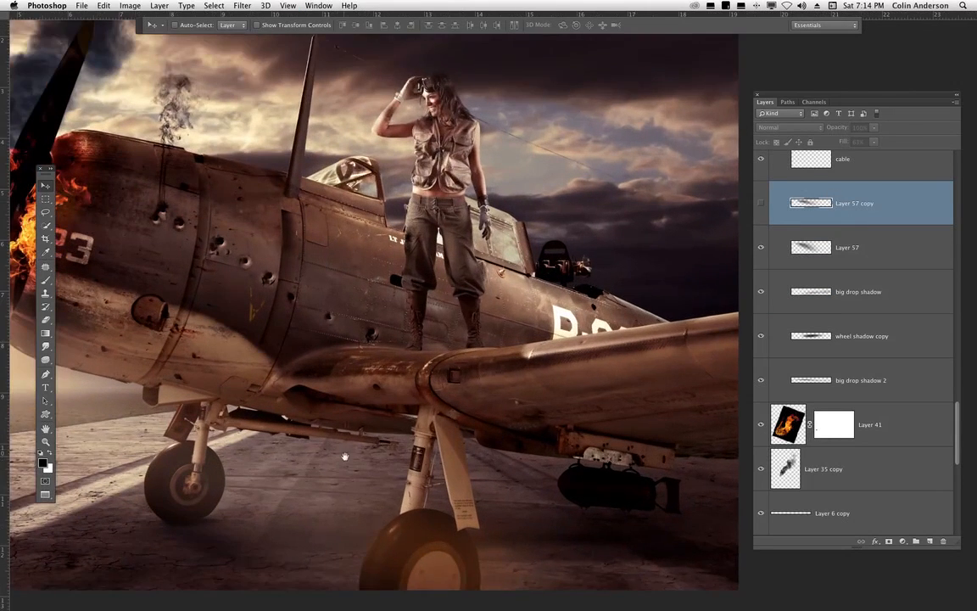
{"action": "left_click_drag", "start_coordinate": [391, 354], "coordinate": [637, 248]}
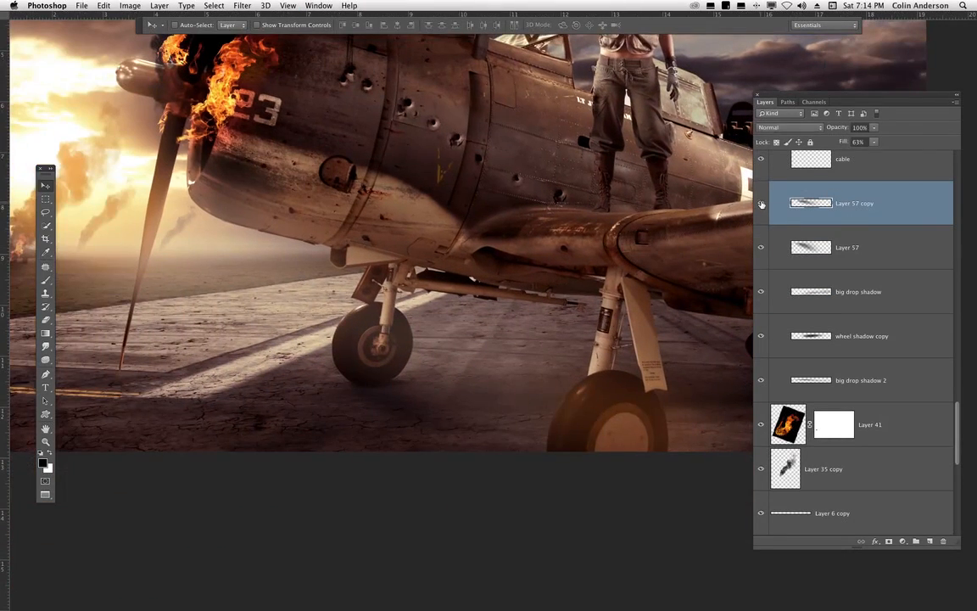
{"action": "left_click", "coordinate": [761, 204]}
{"action": "left_click_drag", "start_coordinate": [489, 383], "coordinate": [507, 376]}
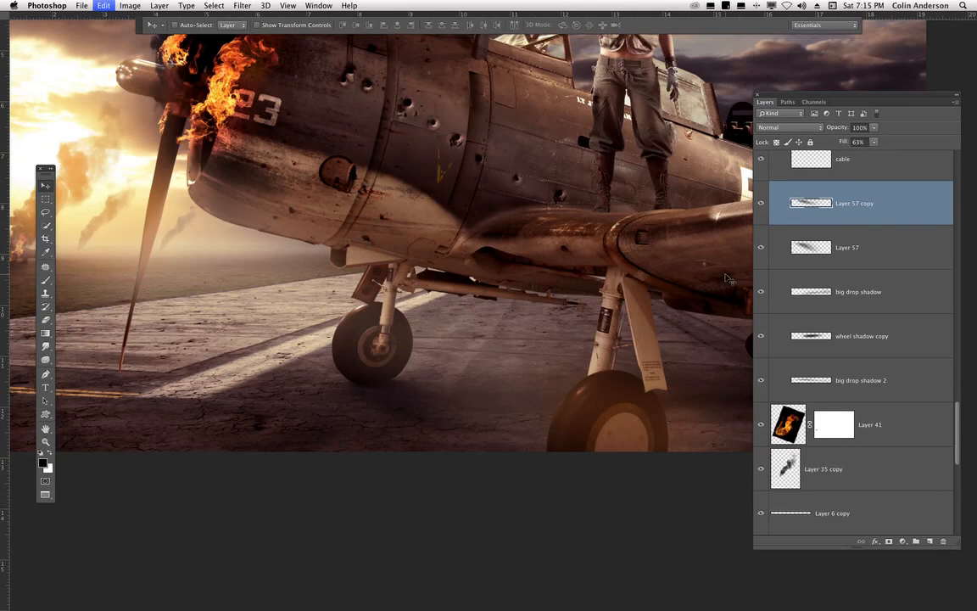
- Try raising Layer 57 copy's fill to 100% and undo it
{"action": "left_click", "coordinate": [874, 142]}
{"action": "left_click_drag", "start_coordinate": [878, 151], "coordinate": [914, 156]}
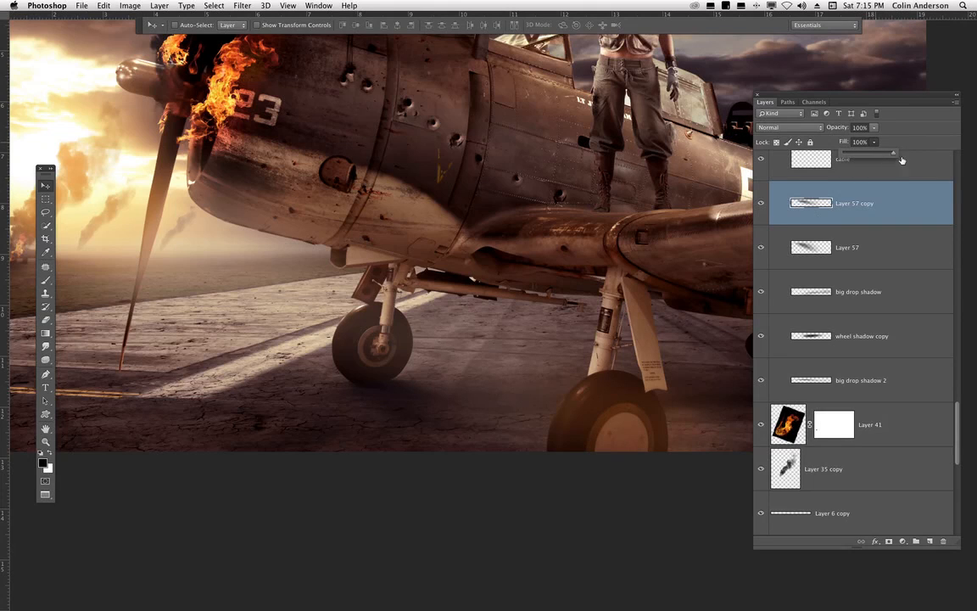
{"action": "key", "text": "super+z"}
{"action": "key", "text": "super+minus"}
{"action": "key", "text": "super+minus"}
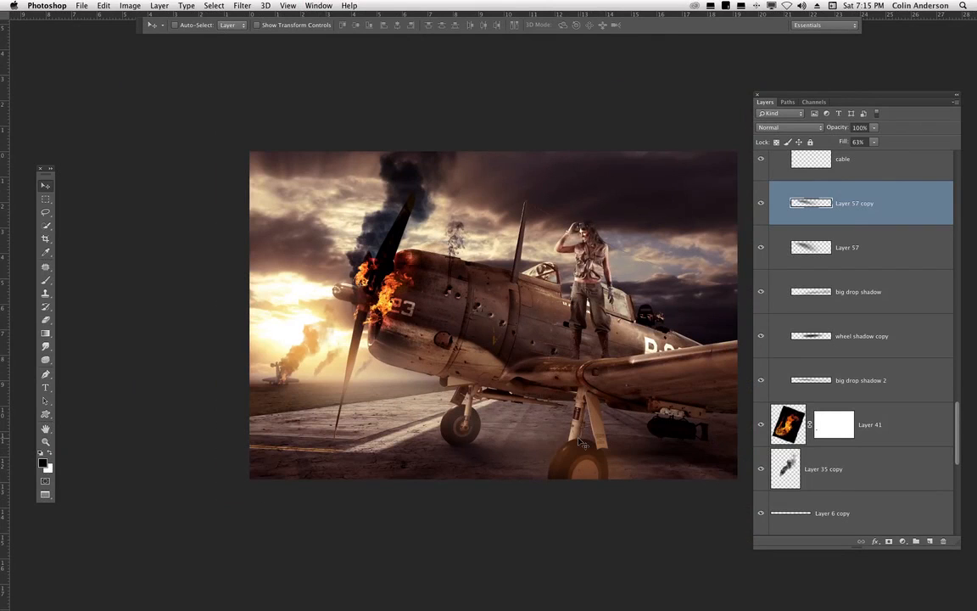
- Switch the gun sight layer's blend mode to Normal and back to Multiply, then lower its fill to 56%
{"action": "left_click_drag", "start_coordinate": [959, 413], "coordinate": [950, 319]}
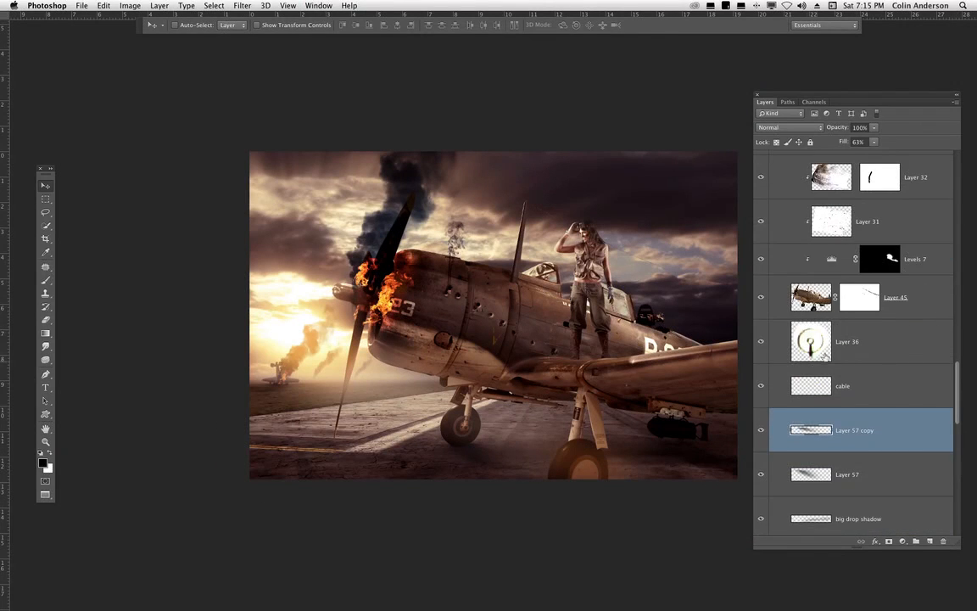
{"action": "left_click", "coordinate": [823, 300]}
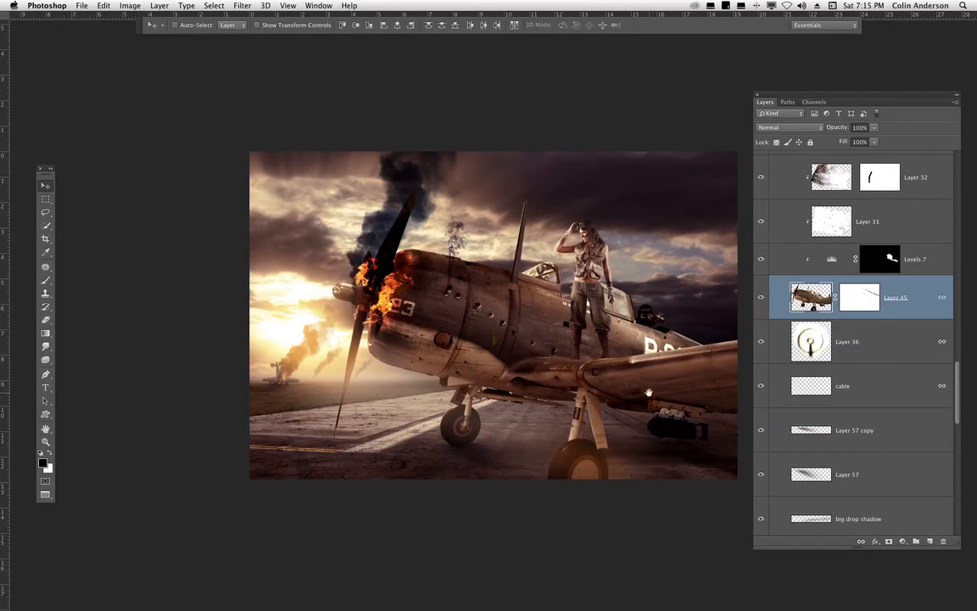
{"action": "left_click_drag", "start_coordinate": [648, 392], "coordinate": [561, 389]}
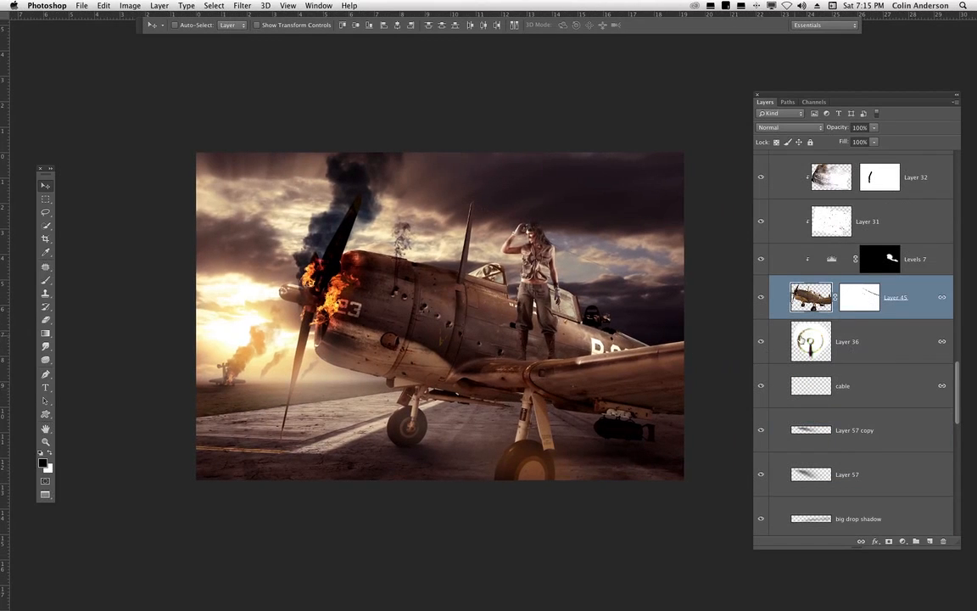
{"action": "key", "text": "super+1"}
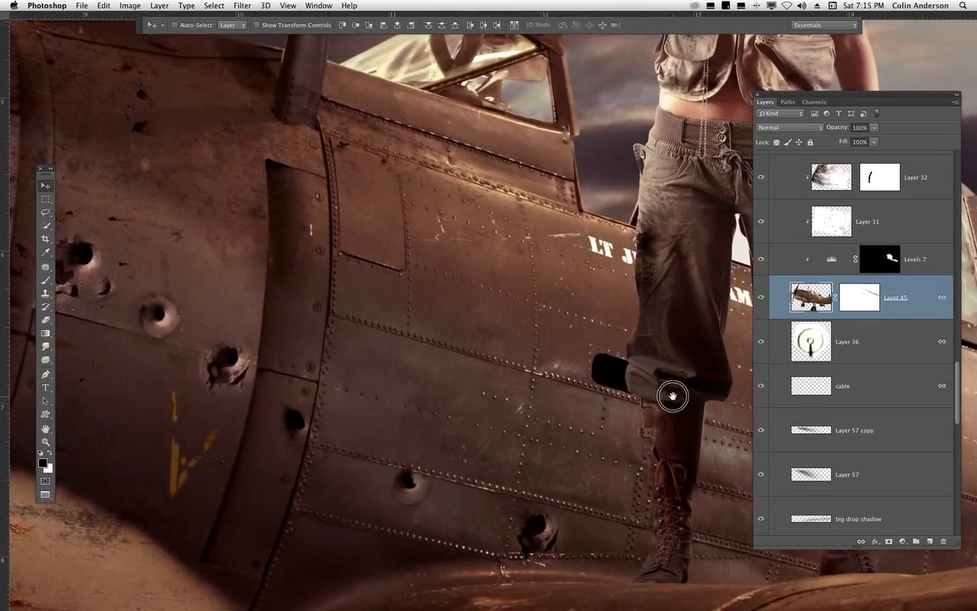
{"action": "left_click_drag", "start_coordinate": [672, 396], "coordinate": [377, 438]}
{"action": "left_click_drag", "start_coordinate": [566, 427], "coordinate": [523, 366]}
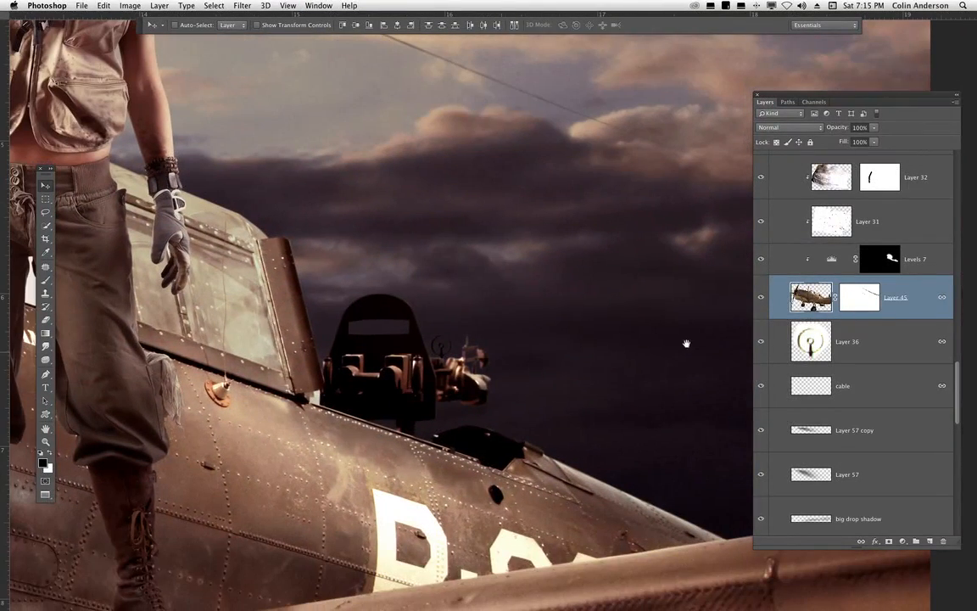
{"action": "left_click", "coordinate": [779, 357]}
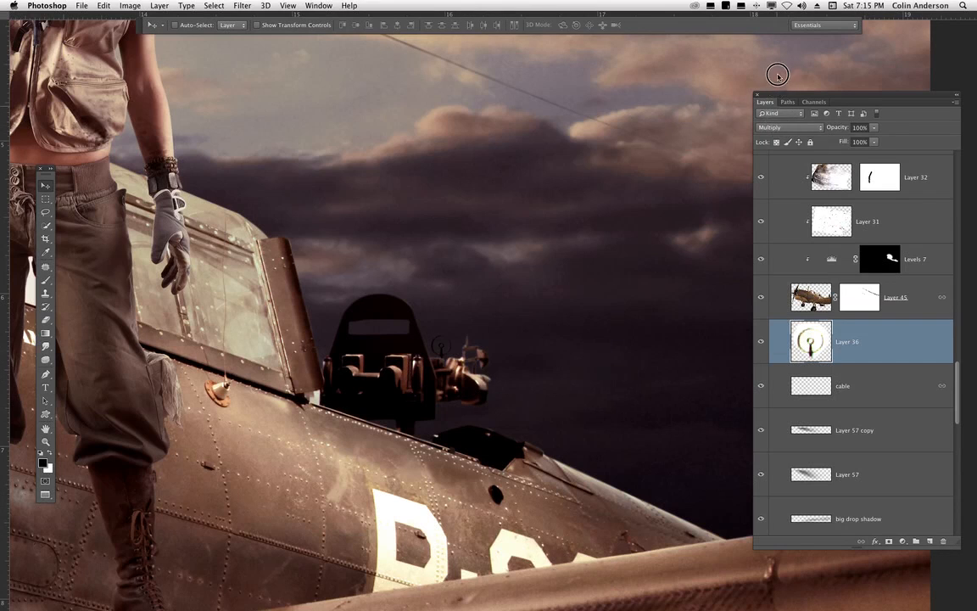
{"action": "left_click", "coordinate": [789, 128]}
{"action": "left_click", "coordinate": [778, 94]}
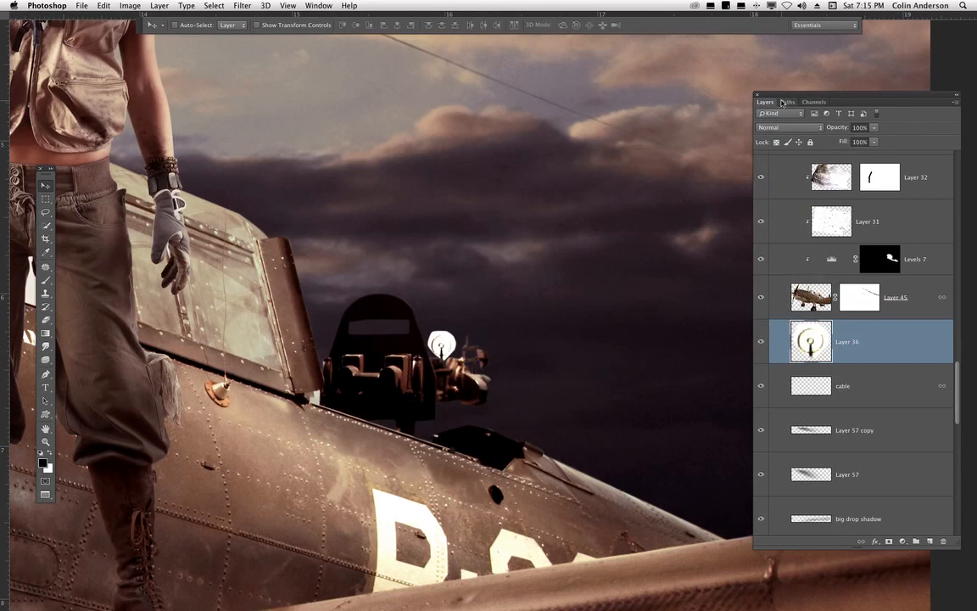
{"action": "key", "text": "super+plus"}
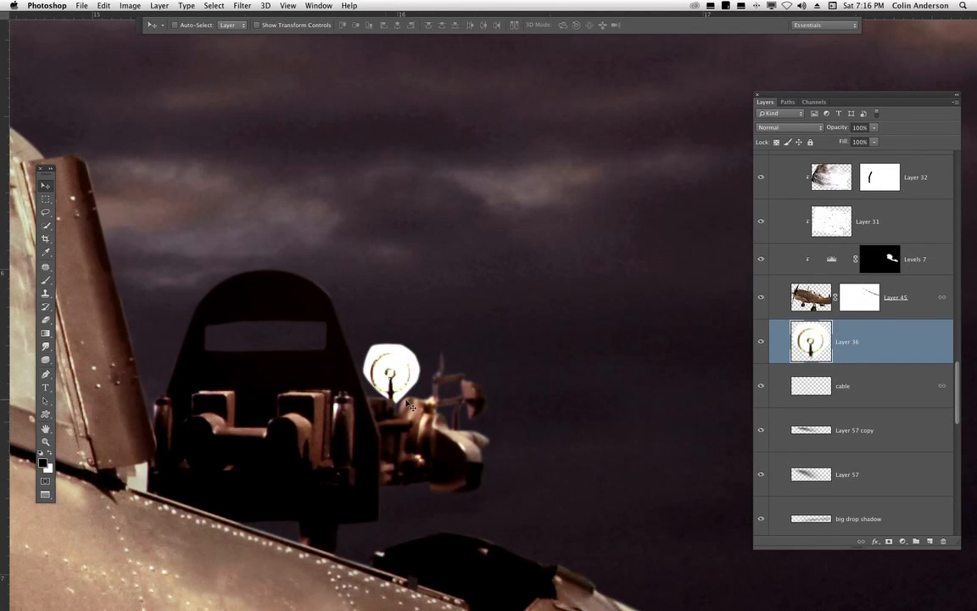
{"action": "left_click", "coordinate": [781, 128]}
{"action": "left_click", "coordinate": [777, 157]}
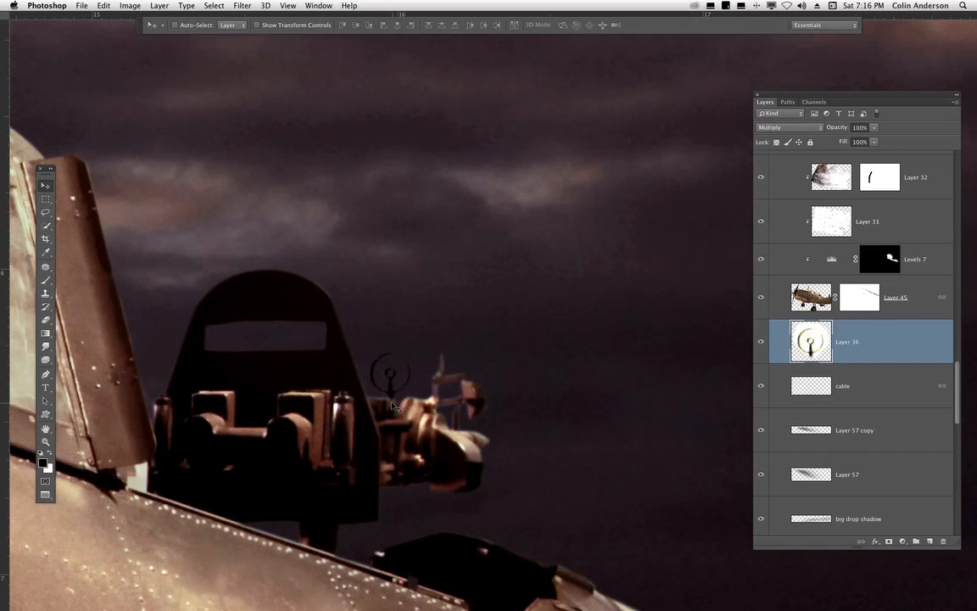
{"action": "left_click", "coordinate": [874, 142]}
{"action": "left_click_drag", "start_coordinate": [874, 153], "coordinate": [855, 156]}
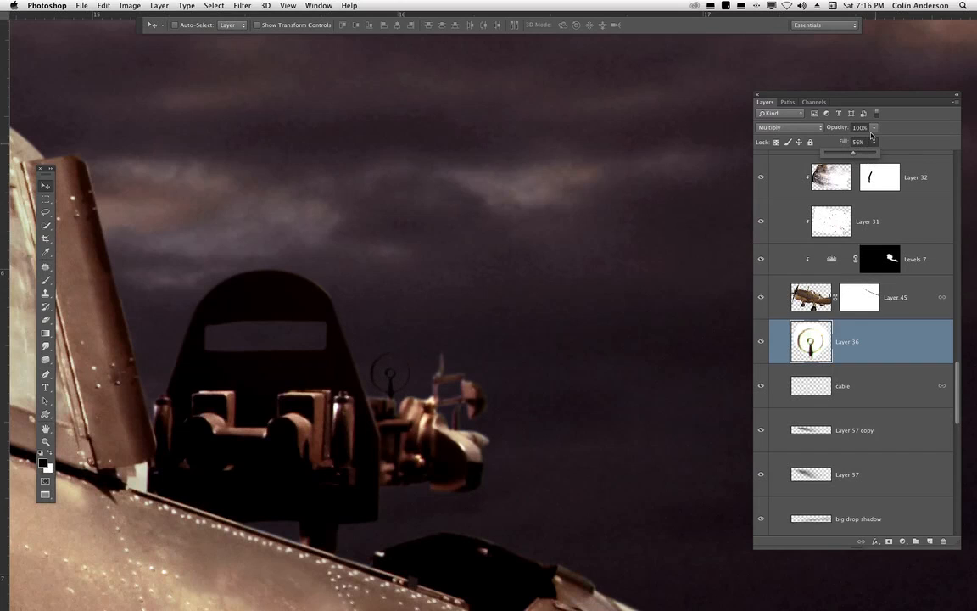
{"action": "key", "text": "super+minus"}
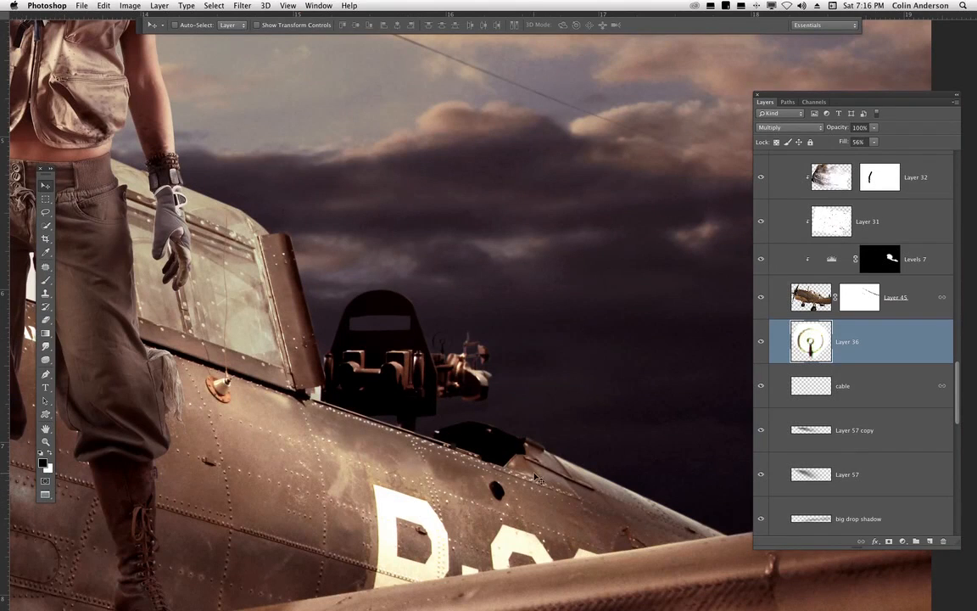
{"action": "left_click_drag", "start_coordinate": [533, 472], "coordinate": [456, 266]}
{"action": "key", "text": "ctrl+z"}
{"action": "scroll", "coordinate": [403, 455], "scroll_direction": "down", "scroll_amount": 5}
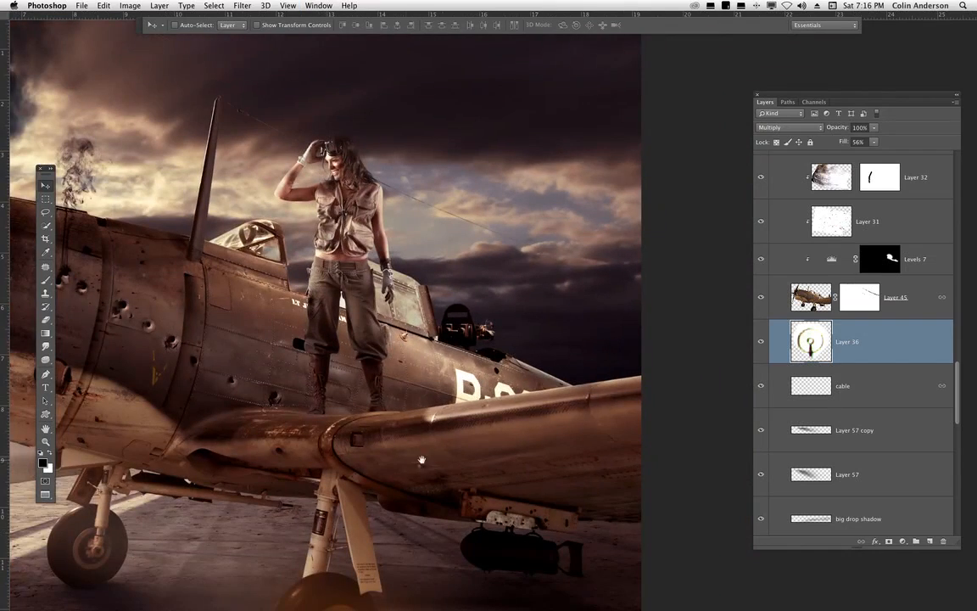
{"action": "left_click_drag", "start_coordinate": [422, 460], "coordinate": [593, 397]}
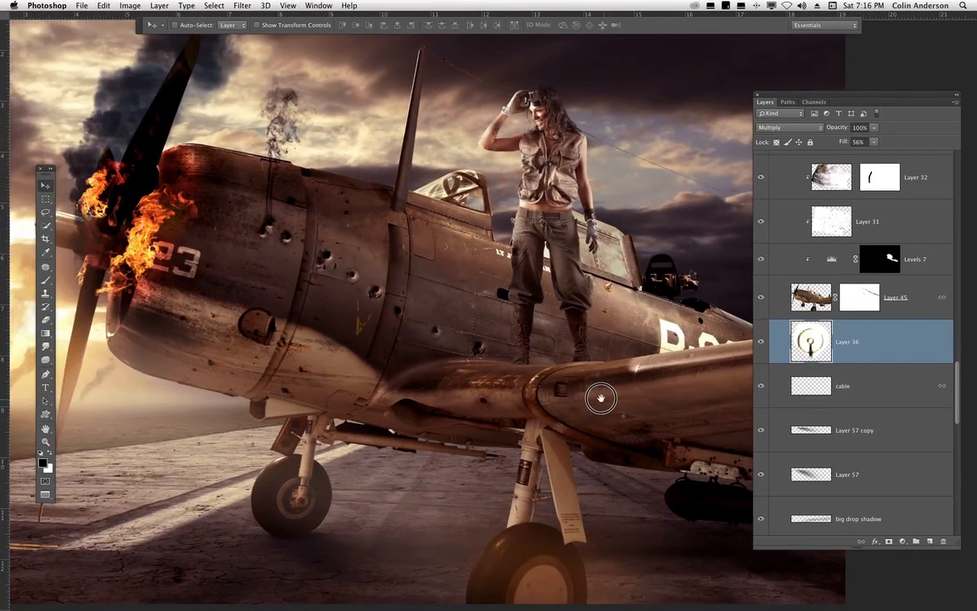
- Check the composite by toggling visibility of the sarah group, its figure layer and the Levels 7 adjustment
{"action": "left_click_drag", "start_coordinate": [958, 366], "coordinate": [945, 202]}
{"action": "left_click", "coordinate": [762, 387]}
{"action": "left_click", "coordinate": [761, 387]}
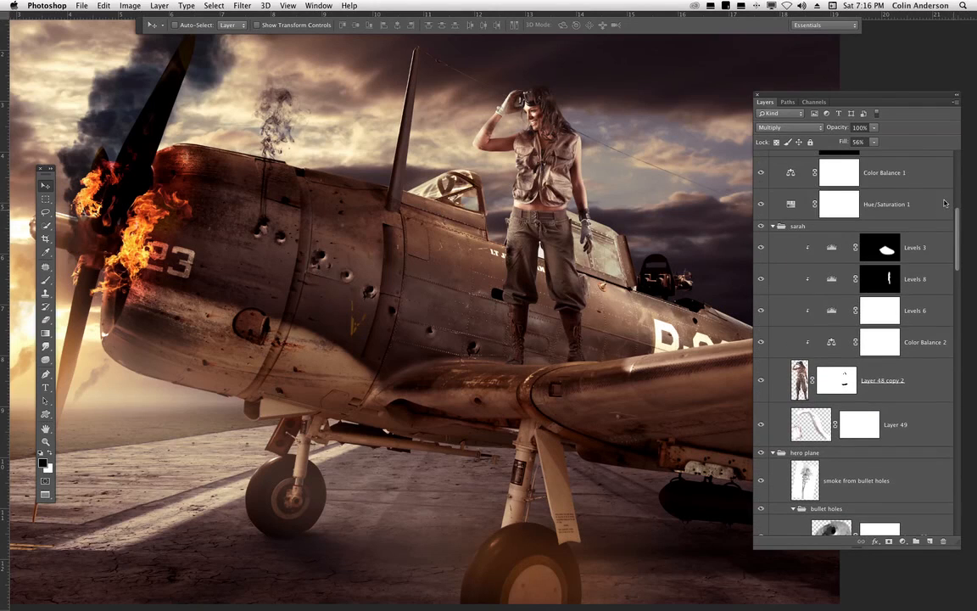
{"action": "left_click", "coordinate": [773, 227]}
{"action": "left_click", "coordinate": [761, 226]}
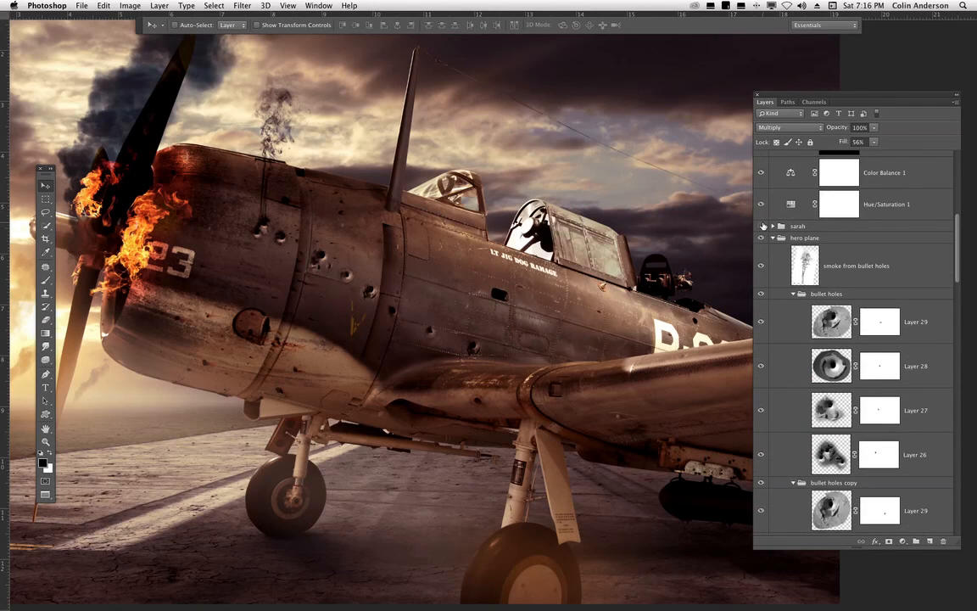
{"action": "left_click", "coordinate": [761, 226]}
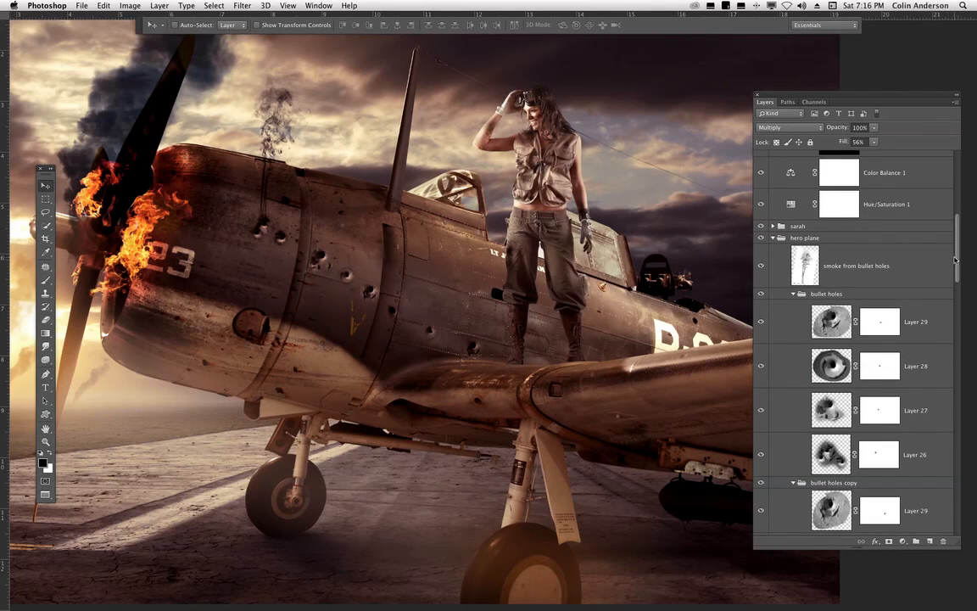
{"action": "left_click_drag", "start_coordinate": [955, 252], "coordinate": [957, 374]}
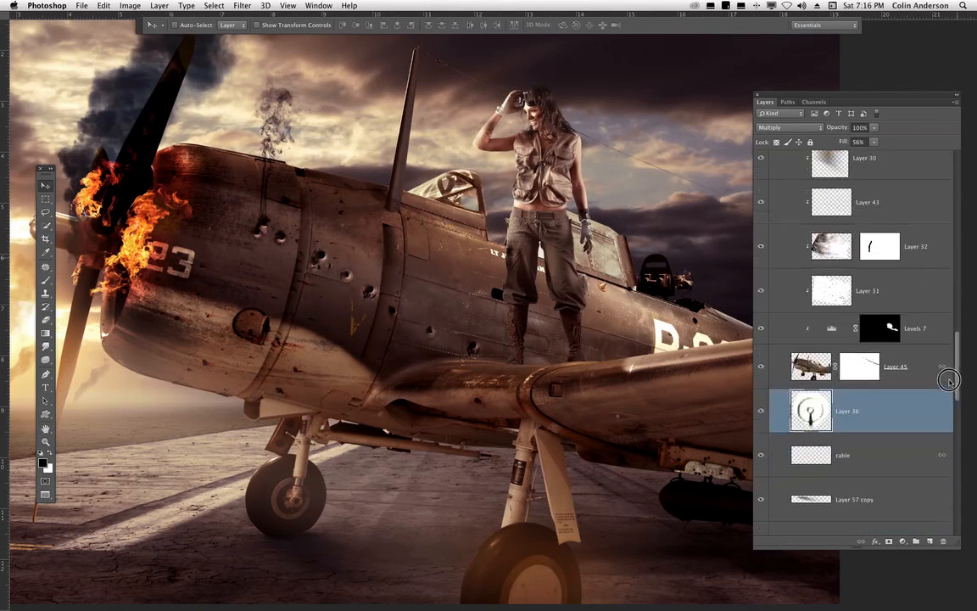
{"action": "left_click", "coordinate": [759, 328]}
{"action": "left_click", "coordinate": [760, 330]}
{"action": "left_click", "coordinate": [762, 329]}
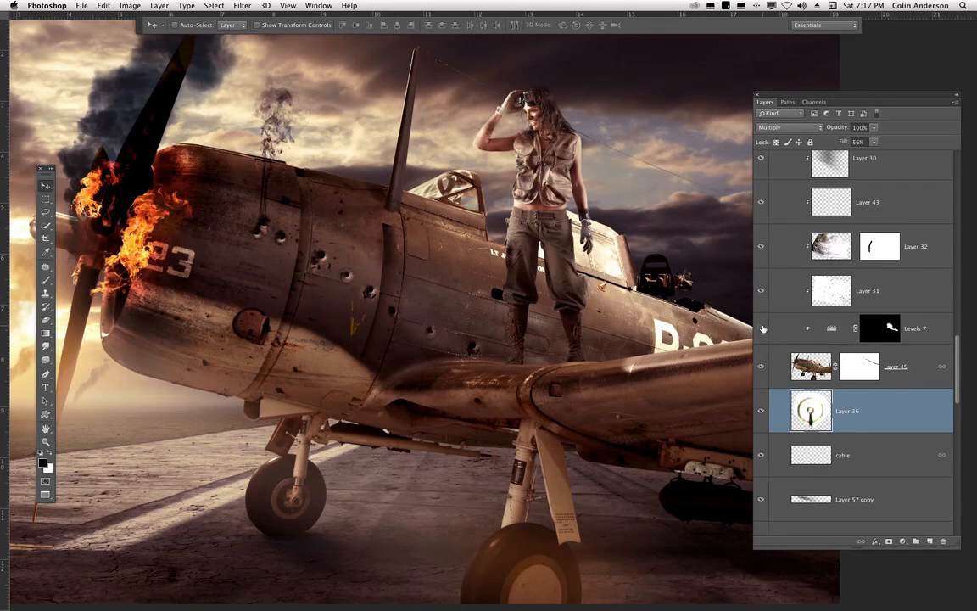
{"action": "left_click_drag", "start_coordinate": [627, 398], "coordinate": [491, 389]}
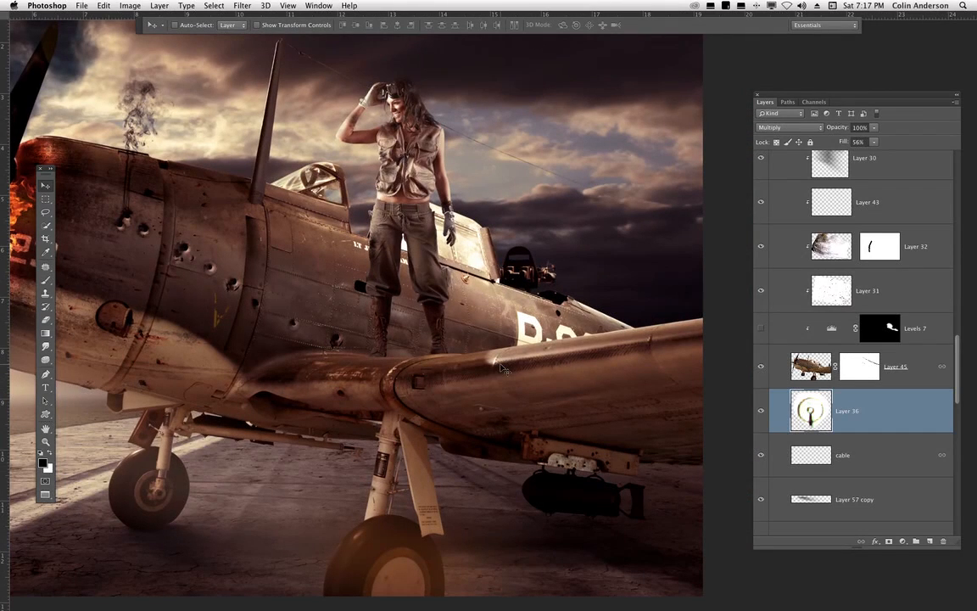
{"action": "left_click_drag", "start_coordinate": [373, 401], "coordinate": [650, 394]}
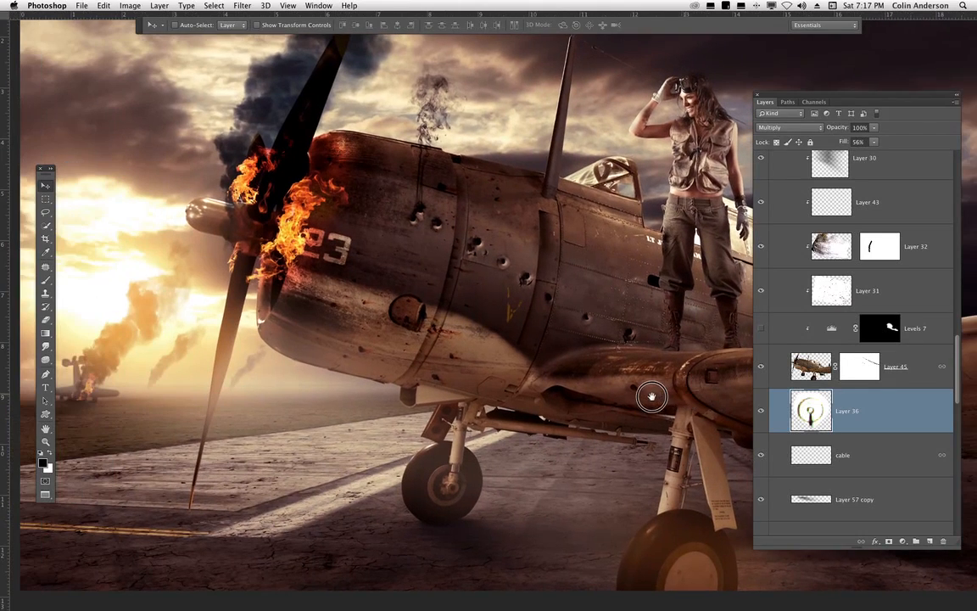
{"action": "left_click_drag", "start_coordinate": [629, 439], "coordinate": [292, 451]}
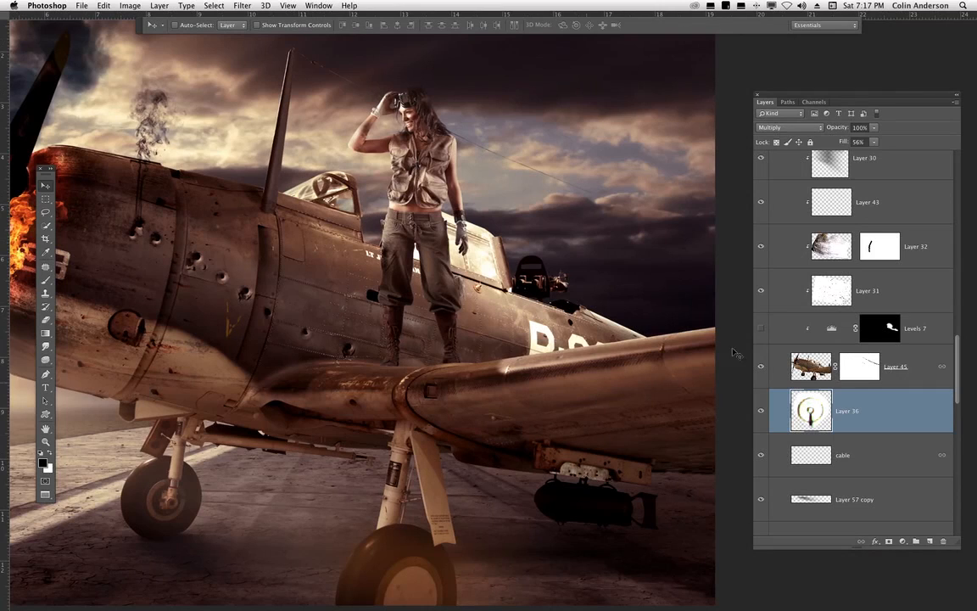
{"action": "left_click", "coordinate": [762, 328]}
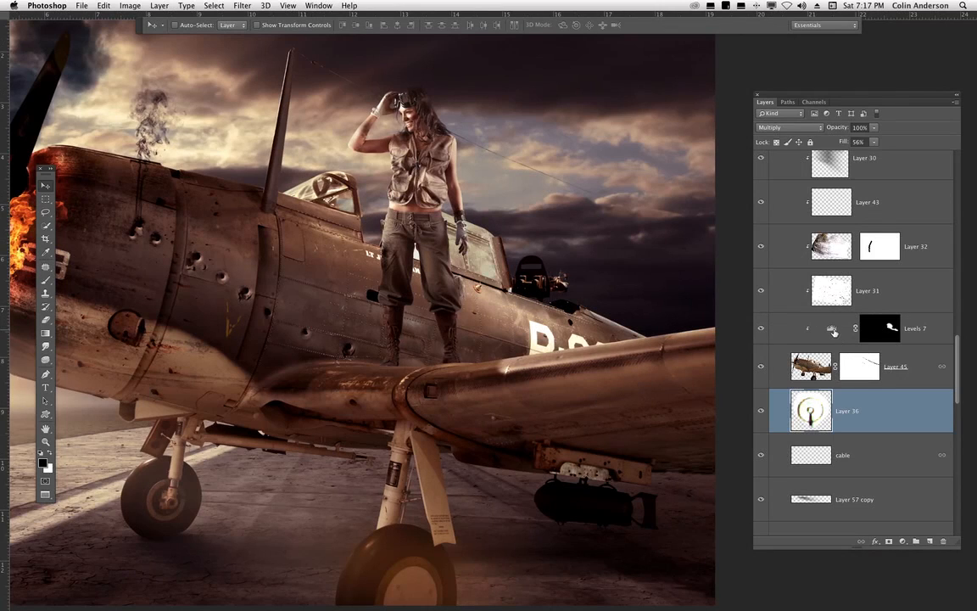
- Add a Levels adjustment layer above the airplane layer and set its black input level to 132
{"action": "left_click", "coordinate": [907, 336]}
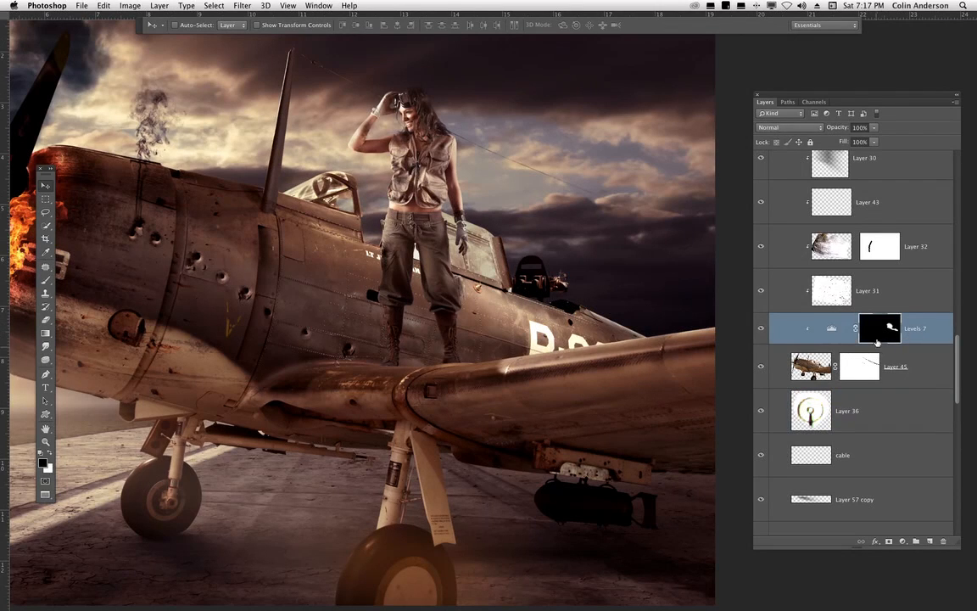
{"action": "left_click", "coordinate": [899, 373]}
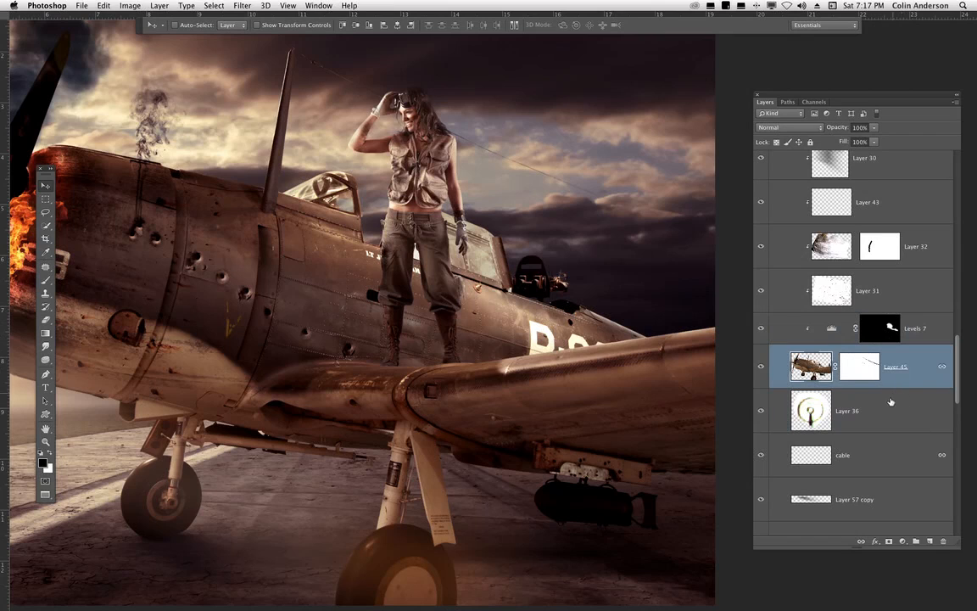
{"action": "left_click", "coordinate": [903, 541]}
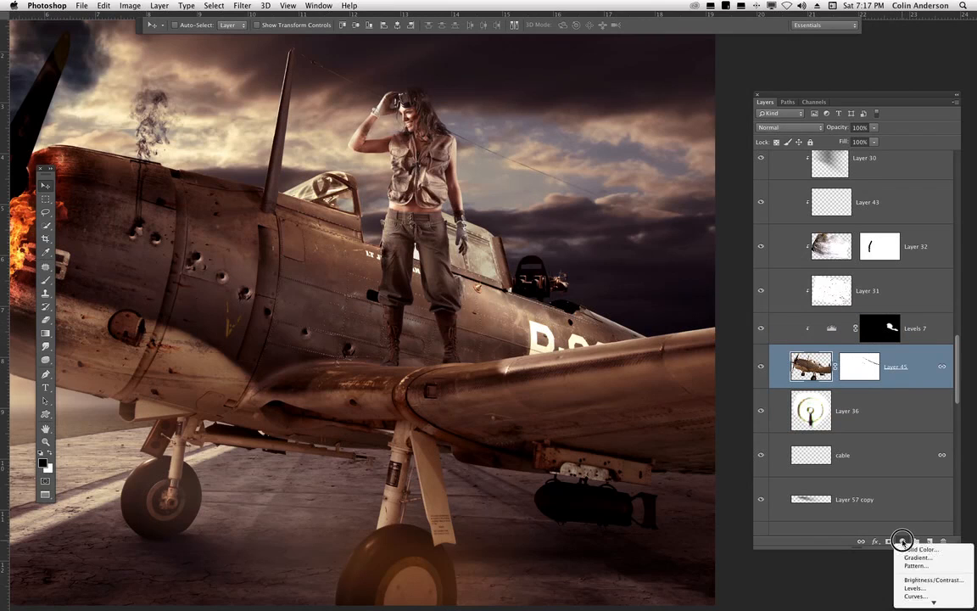
{"action": "left_click", "coordinate": [930, 590]}
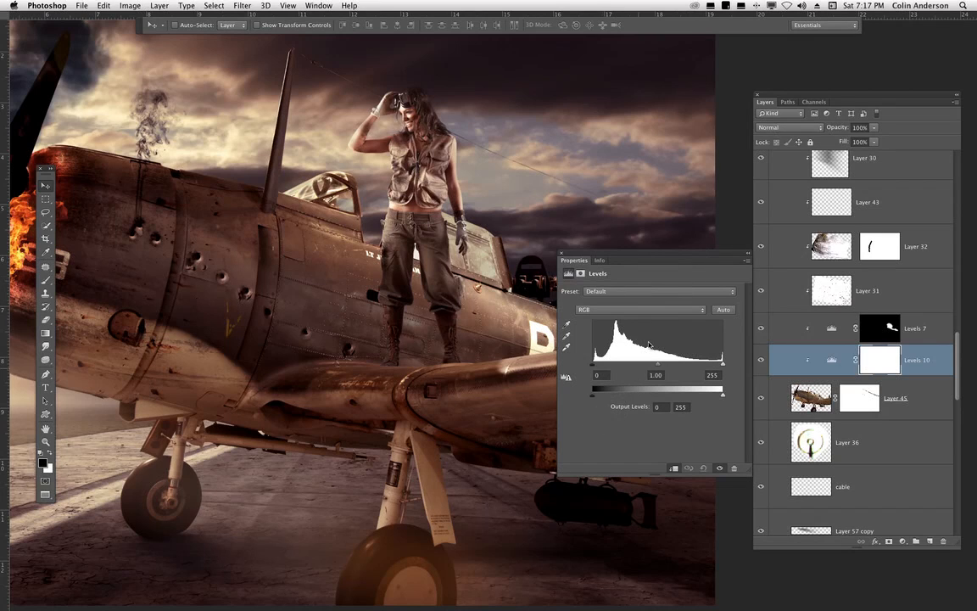
{"action": "left_click_drag", "start_coordinate": [646, 253], "coordinate": [235, 277]}
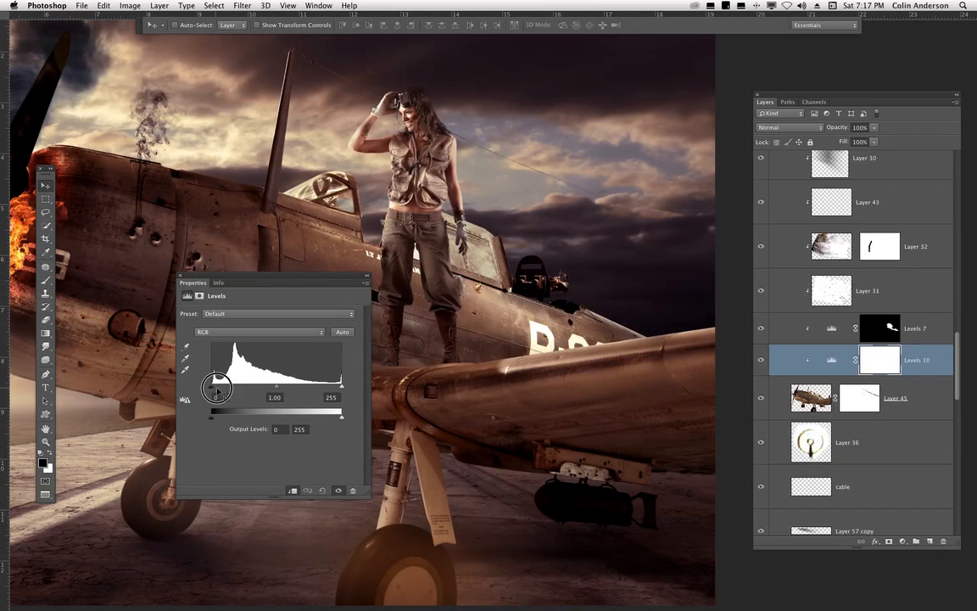
{"action": "left_click_drag", "start_coordinate": [211, 386], "coordinate": [280, 388]}
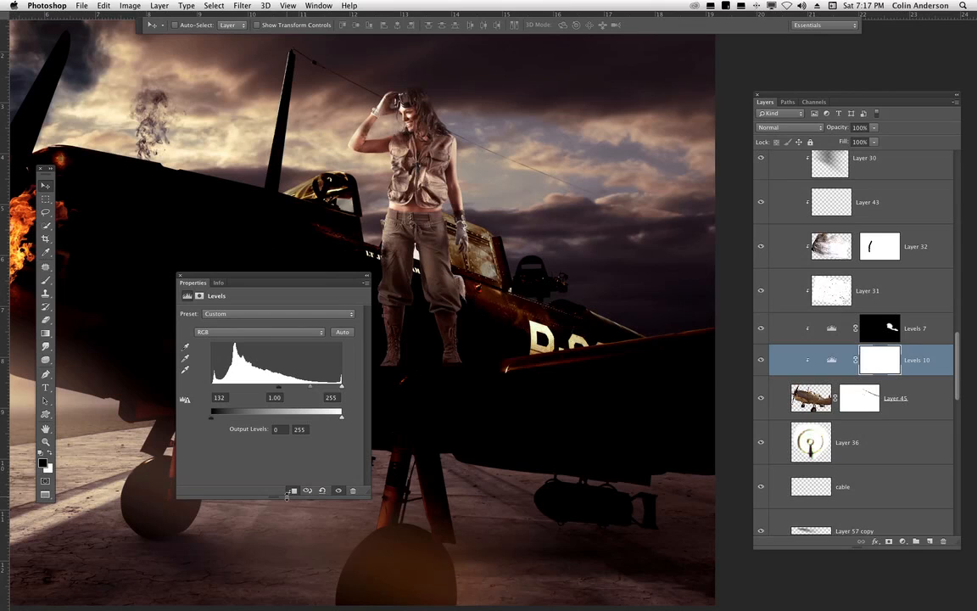
- Undo the black input level change on the Levels 10 adjustment and close its properties
{"action": "key", "text": "super+z"}
{"action": "left_click", "coordinate": [179, 277]}
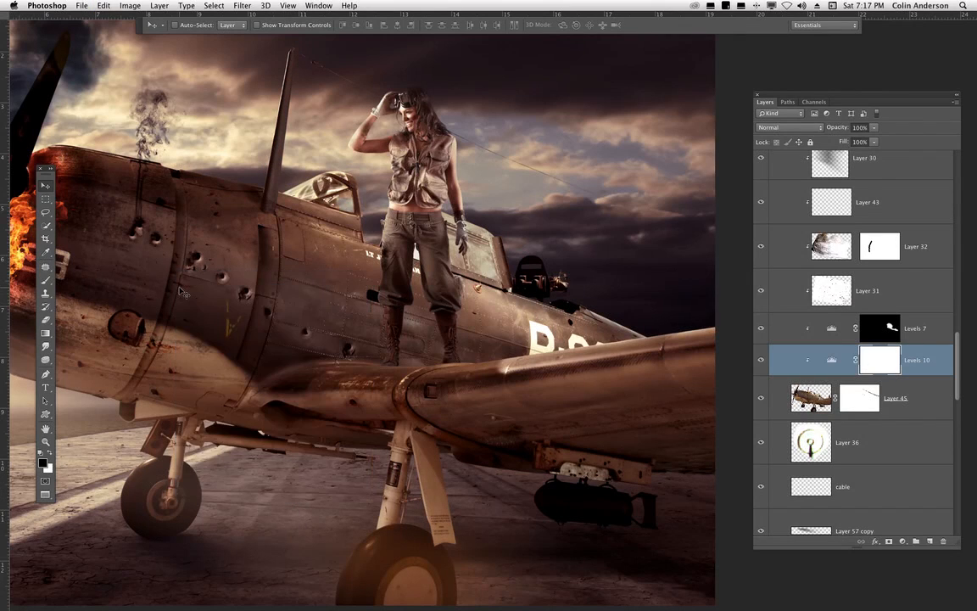
- Hide Levels 7 and set Levels 10's white output level to 176
{"action": "left_click", "coordinate": [760, 327]}
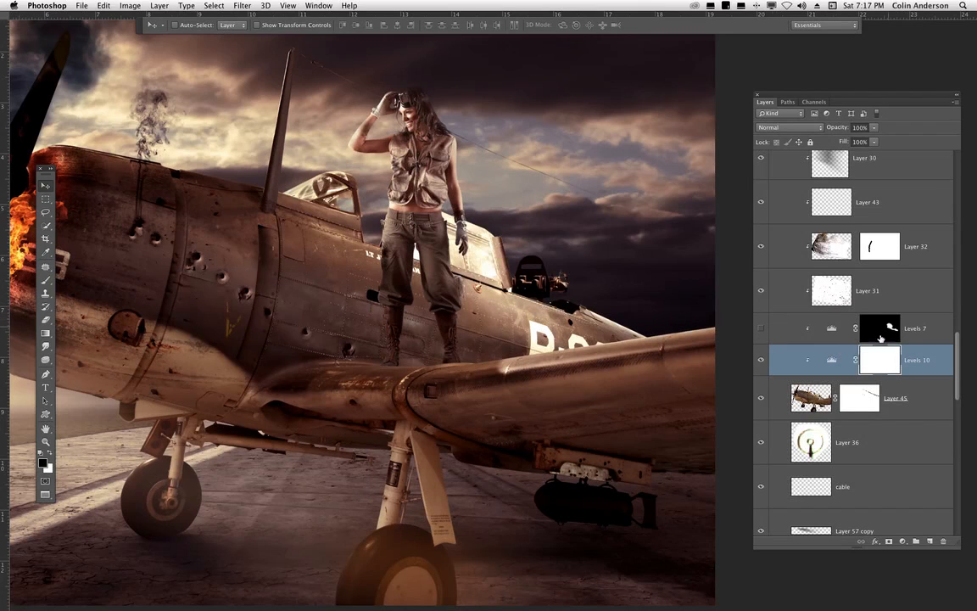
{"action": "double_click", "coordinate": [832, 360]}
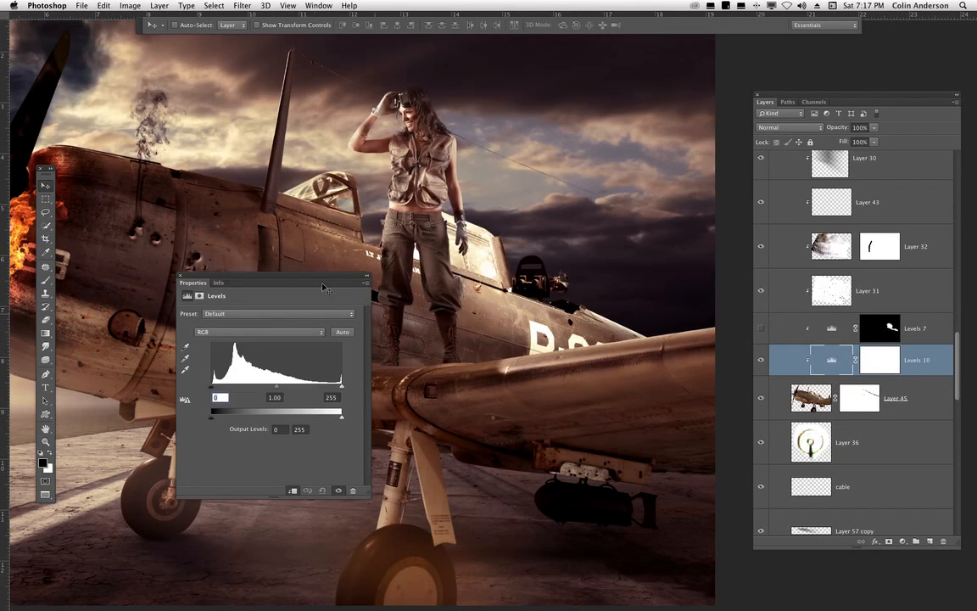
{"action": "left_click_drag", "start_coordinate": [323, 288], "coordinate": [713, 237]}
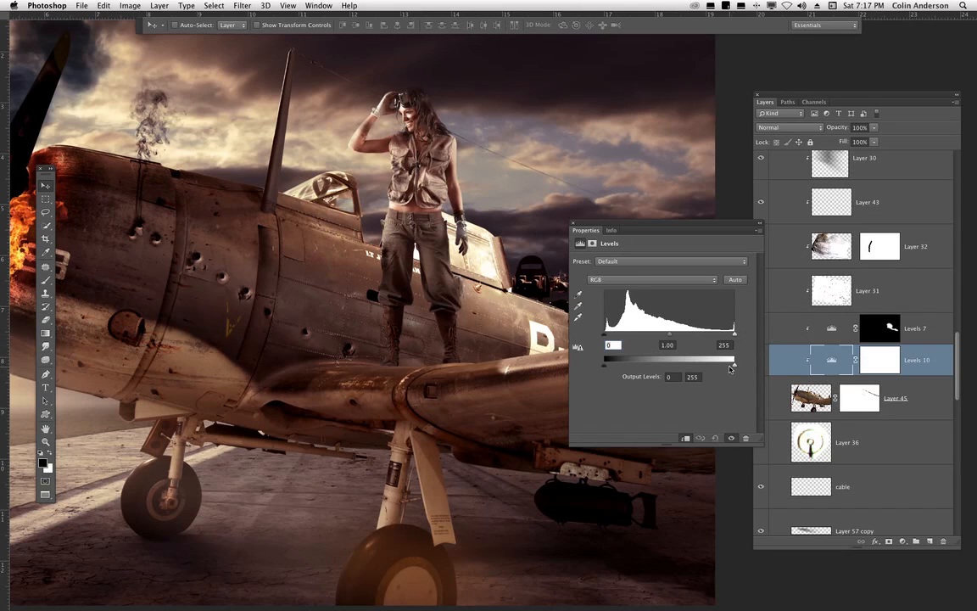
{"action": "left_click_drag", "start_coordinate": [731, 367], "coordinate": [694, 369]}
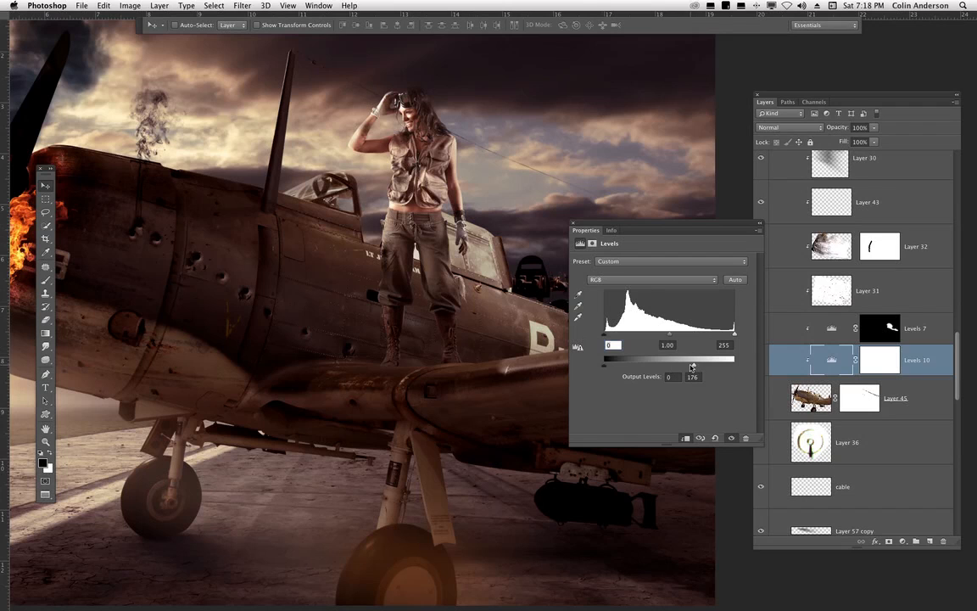
{"action": "left_click_drag", "start_coordinate": [692, 367], "coordinate": [686, 367]}
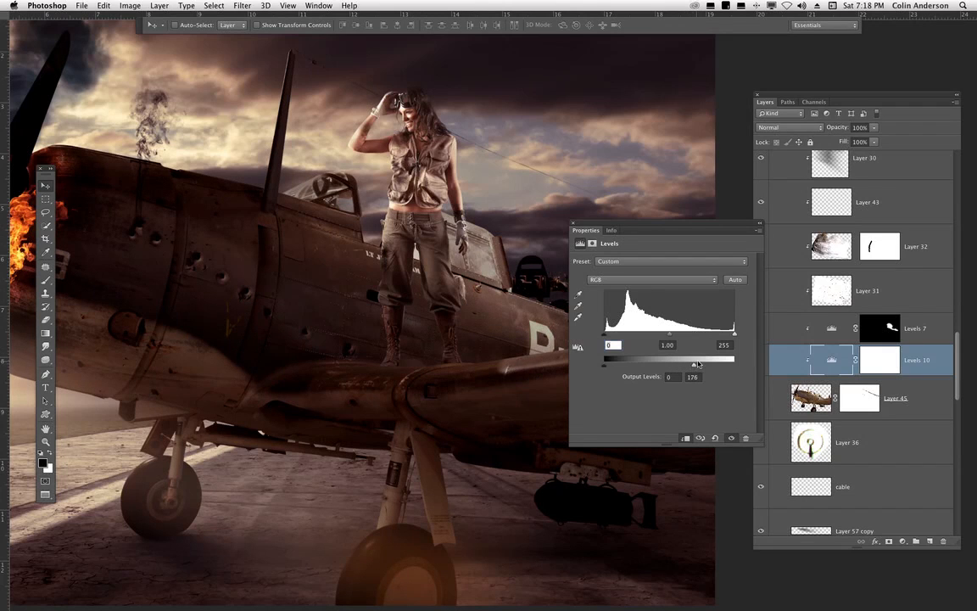
{"action": "left_click", "coordinate": [573, 224]}
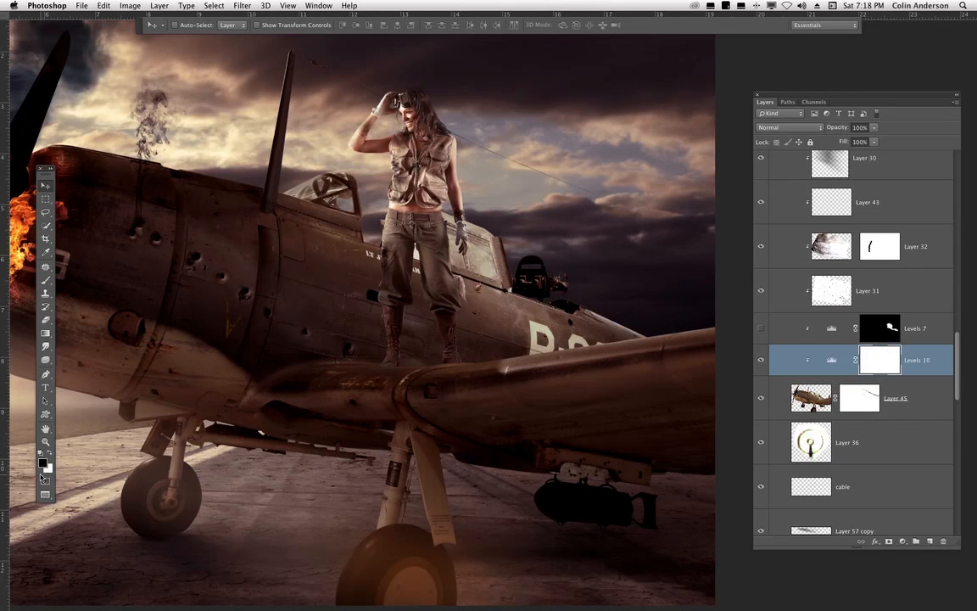
- Fill the Levels 10 mask with black and choose a soft round white brush sized 412 px
{"action": "key", "text": "alt+BackSpace"}
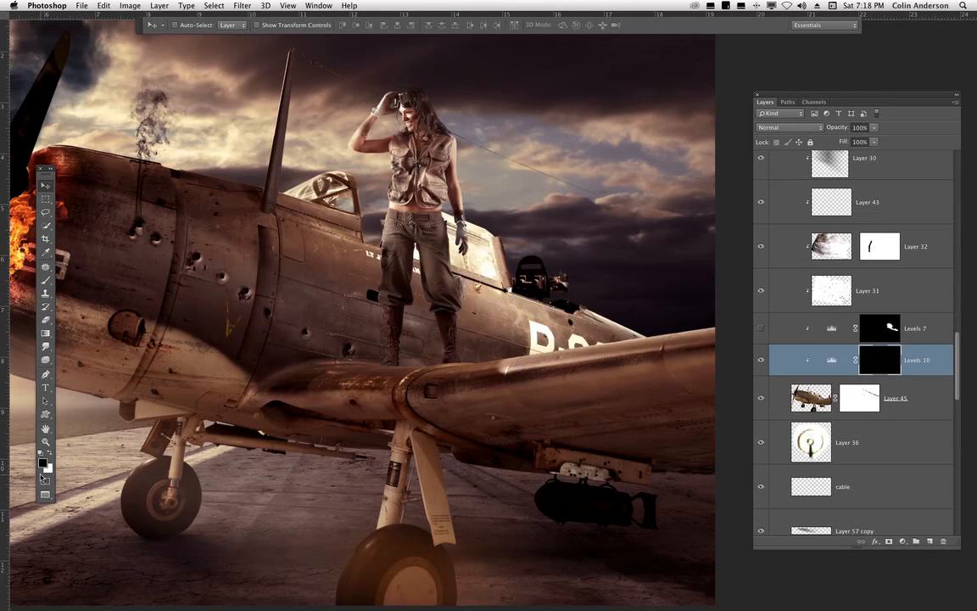
{"action": "left_click", "coordinate": [48, 281]}
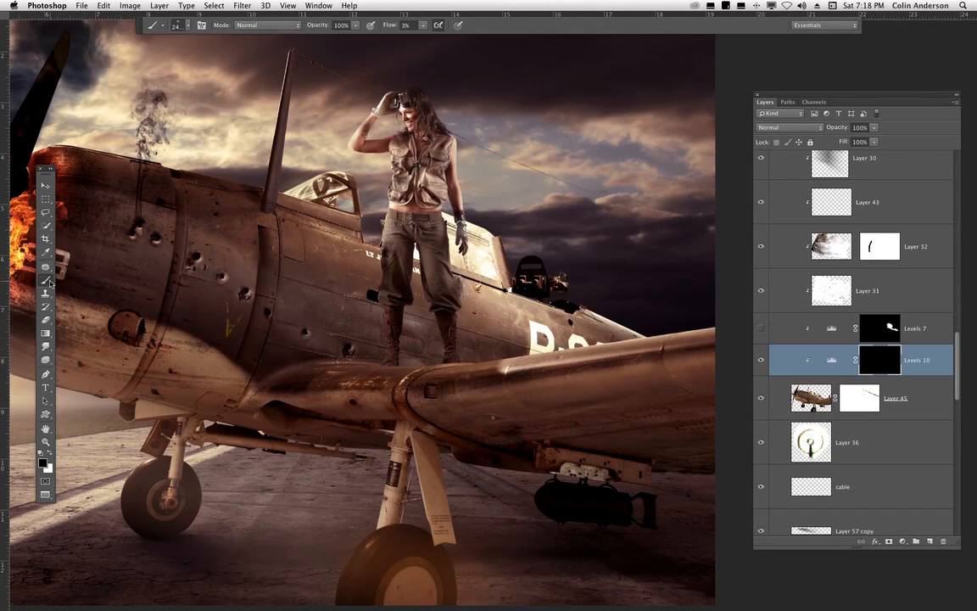
{"action": "left_click", "coordinate": [50, 454]}
{"action": "right_click", "coordinate": [436, 259]}
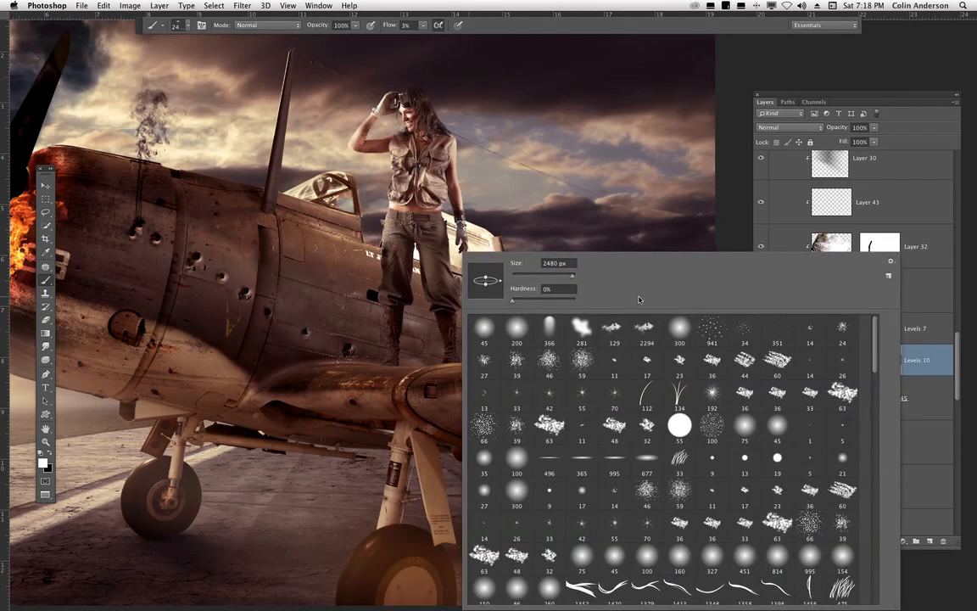
{"action": "left_click", "coordinate": [524, 333]}
{"action": "left_click_drag", "start_coordinate": [560, 275], "coordinate": [567, 279]}
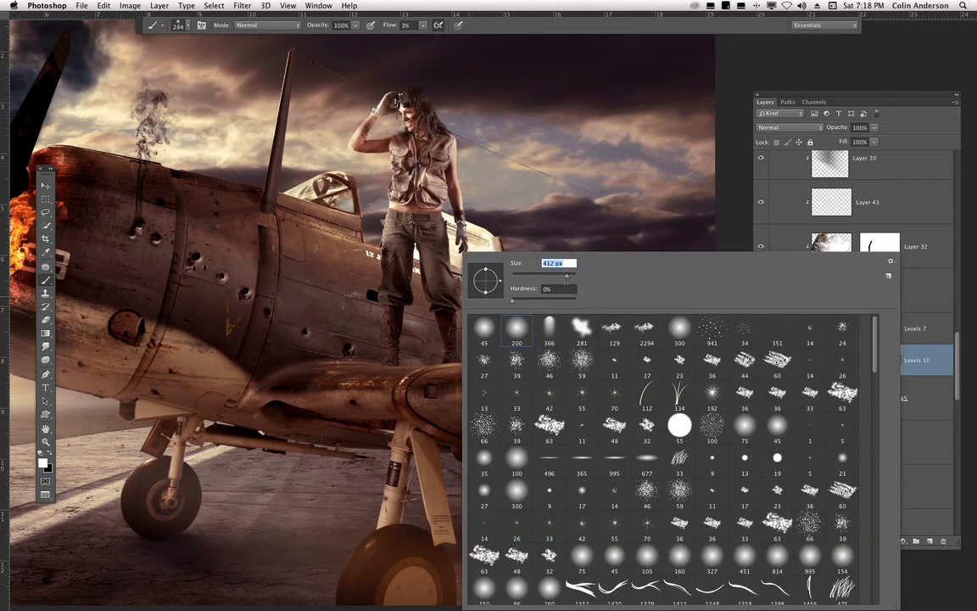
{"action": "key", "text": "Return"}
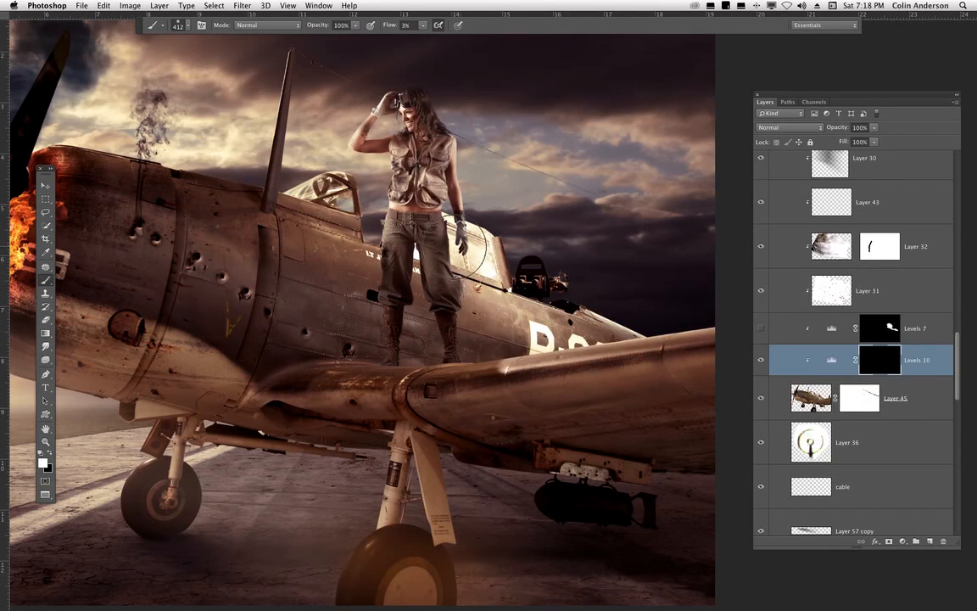
- Paint white into the mask at 87% then 63% flow around the pilot's legs and behind the cockpit
{"action": "left_click_drag", "start_coordinate": [422, 24], "coordinate": [466, 41]}
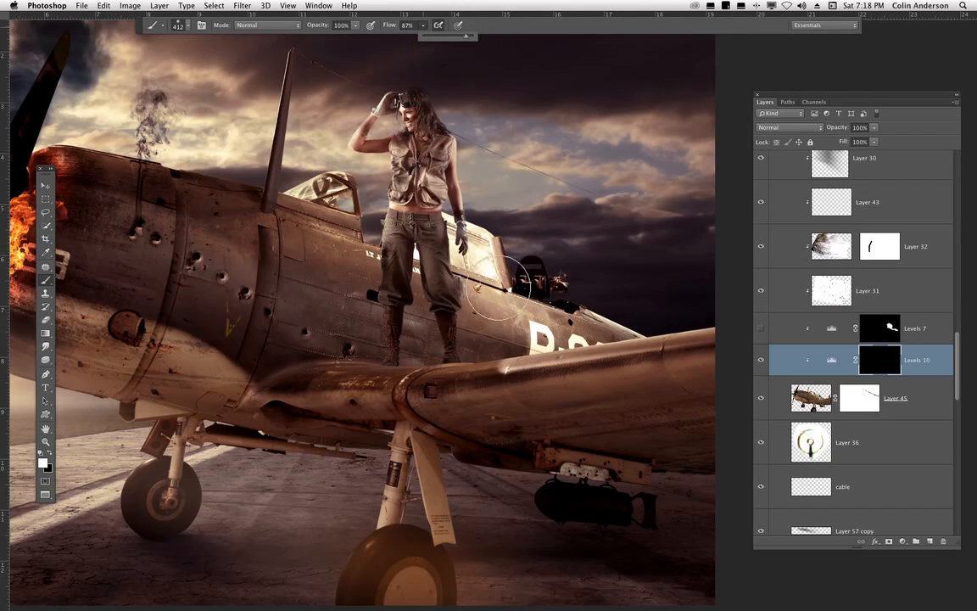
{"action": "mouse_move", "coordinate": [451, 240]}
{"action": "left_mouse_down"}
{"action": "mouse_move", "coordinate": [424, 222]}
{"action": "mouse_move", "coordinate": [452, 251]}
{"action": "left_mouse_up"}
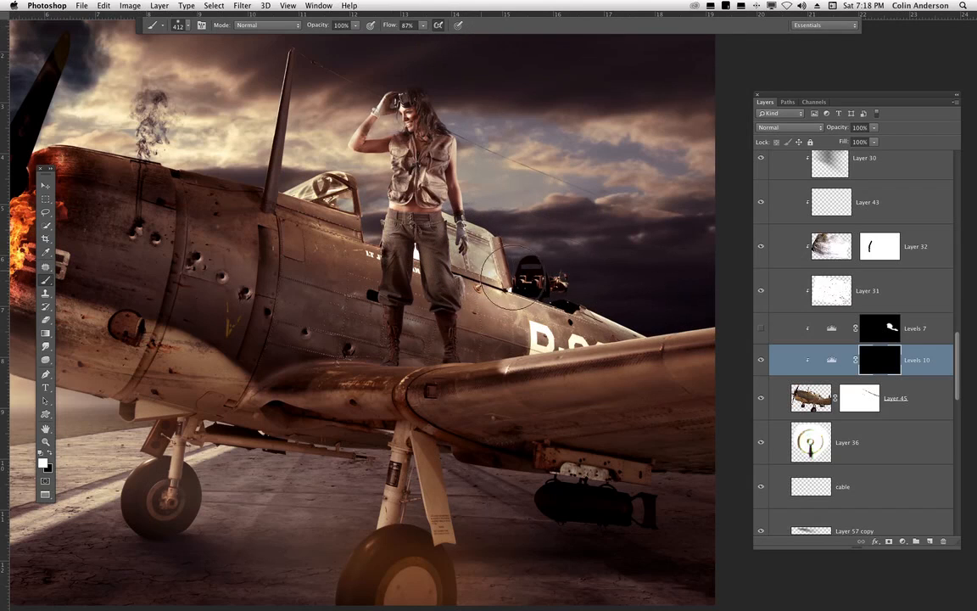
{"action": "mouse_move", "coordinate": [422, 25]}
{"action": "left_mouse_down"}
{"action": "mouse_move", "coordinate": [424, 37]}
{"action": "mouse_move", "coordinate": [413, 41]}
{"action": "left_mouse_up"}
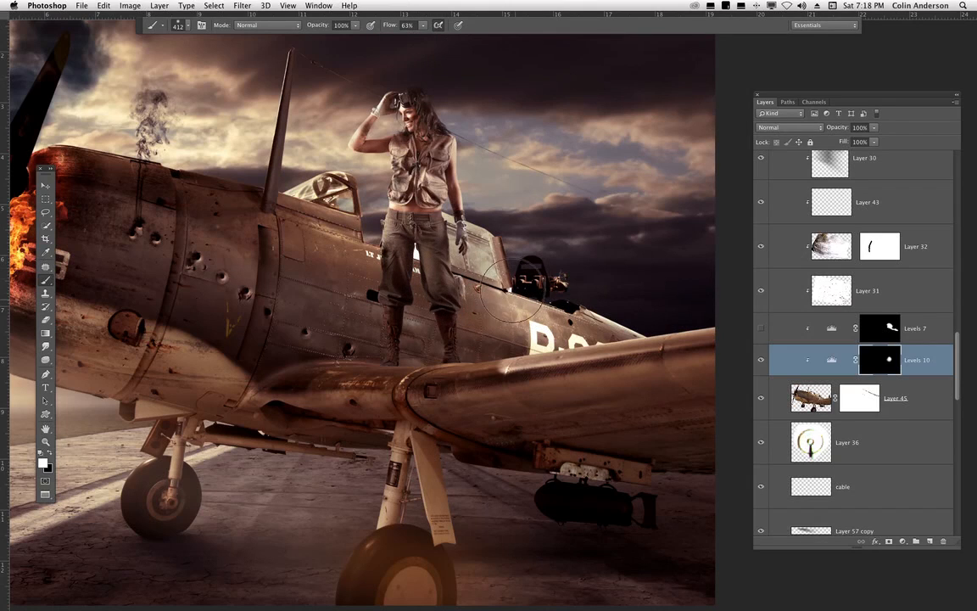
{"action": "left_click_drag", "start_coordinate": [397, 260], "coordinate": [456, 278]}
{"action": "mouse_move", "coordinate": [437, 243]}
{"action": "left_mouse_down"}
{"action": "mouse_move", "coordinate": [410, 254]}
{"action": "mouse_move", "coordinate": [577, 290]}
{"action": "left_mouse_up"}
{"action": "mouse_move", "coordinate": [469, 328]}
{"action": "left_mouse_down"}
{"action": "mouse_move", "coordinate": [528, 281]}
{"action": "mouse_move", "coordinate": [465, 360]}
{"action": "mouse_move", "coordinate": [492, 417]}
{"action": "left_mouse_up"}
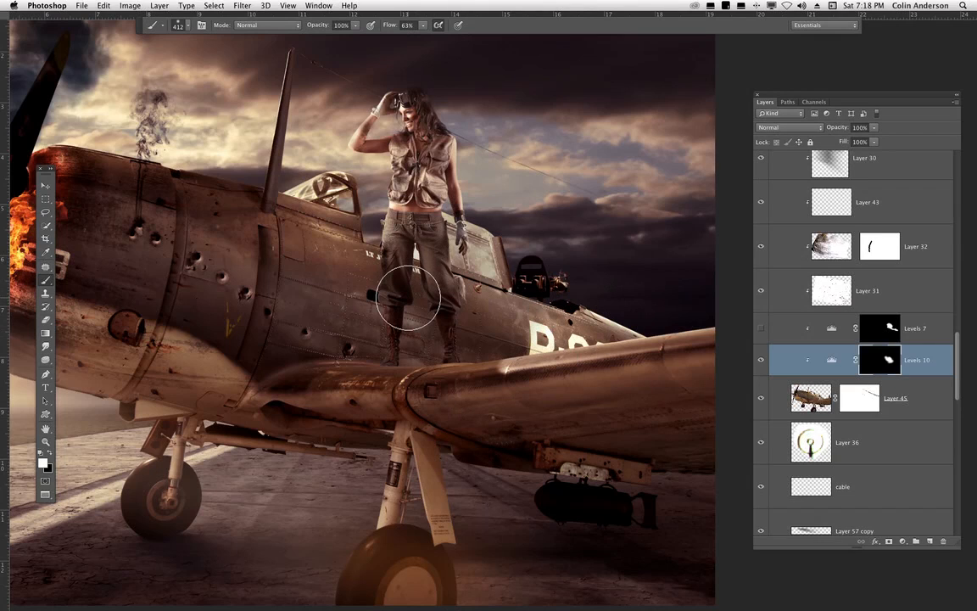
- Compare Levels 10 on and off, then turn the Levels 7 adjustment back on
{"action": "left_click", "coordinate": [761, 360]}
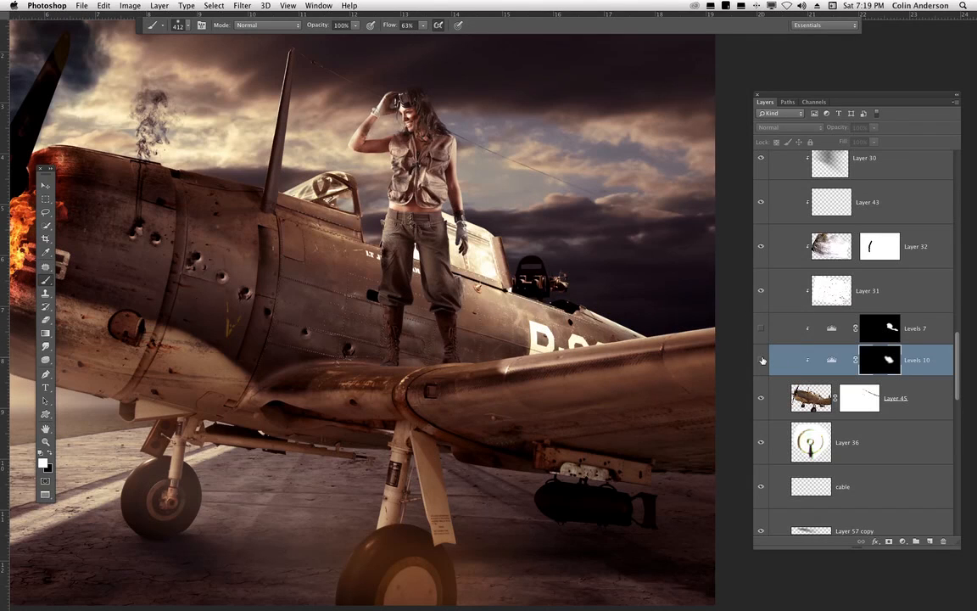
{"action": "left_click", "coordinate": [762, 360]}
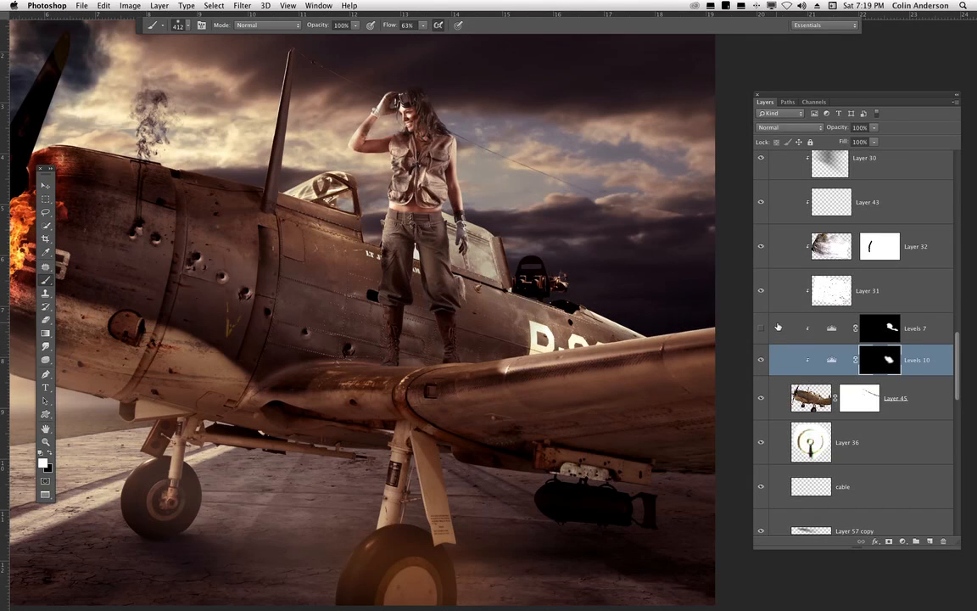
{"action": "key", "text": "super+minus"}
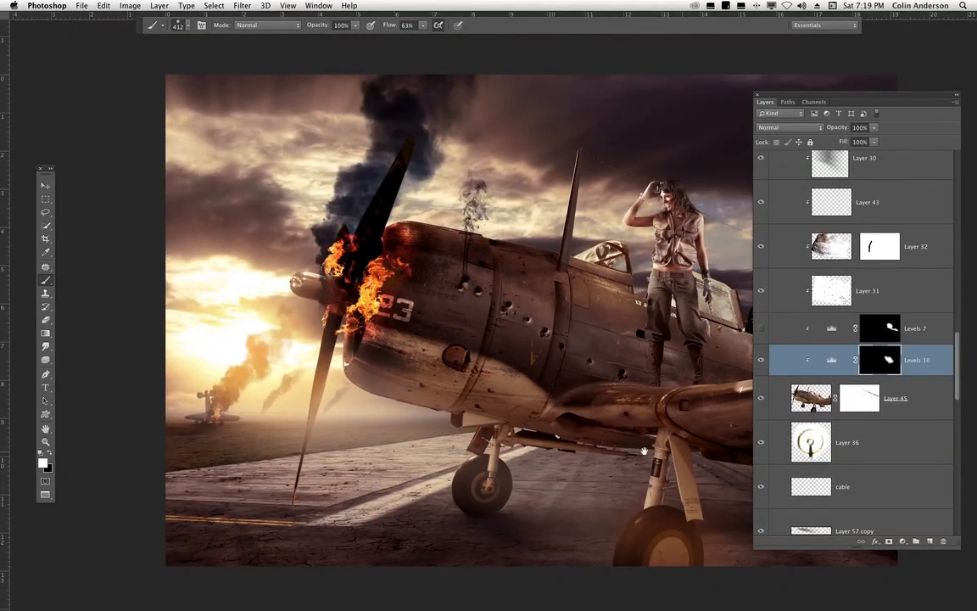
{"action": "scroll", "coordinate": [398, 445], "scroll_direction": "right", "scroll_amount": 6}
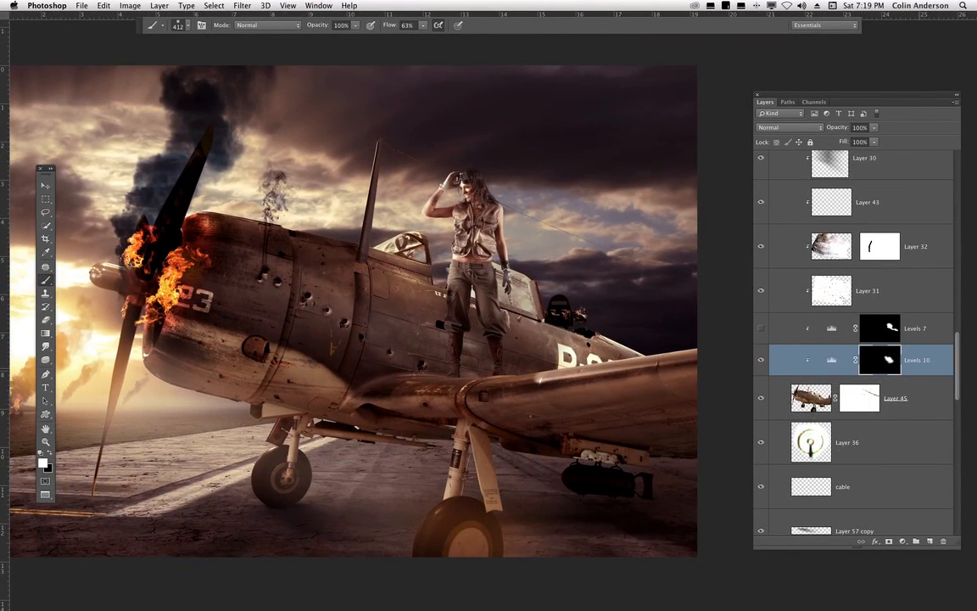
{"action": "left_click_drag", "start_coordinate": [929, 360], "coordinate": [941, 540]}
{"action": "left_click", "coordinate": [763, 310]}
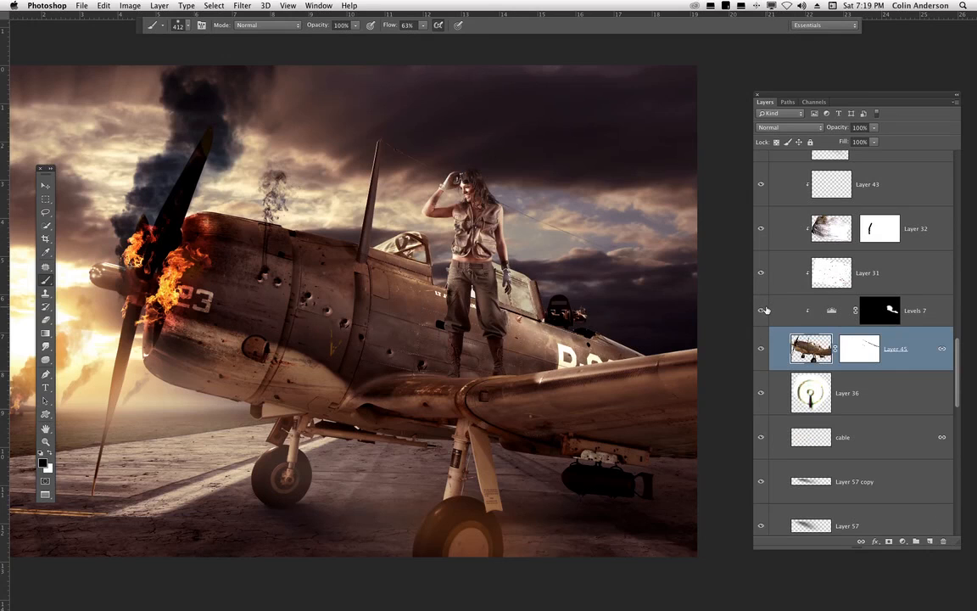
- Inspect the Levels 7 mask as a red overlay in the Channels panel, then return to Layers
{"action": "left_click", "coordinate": [887, 311]}
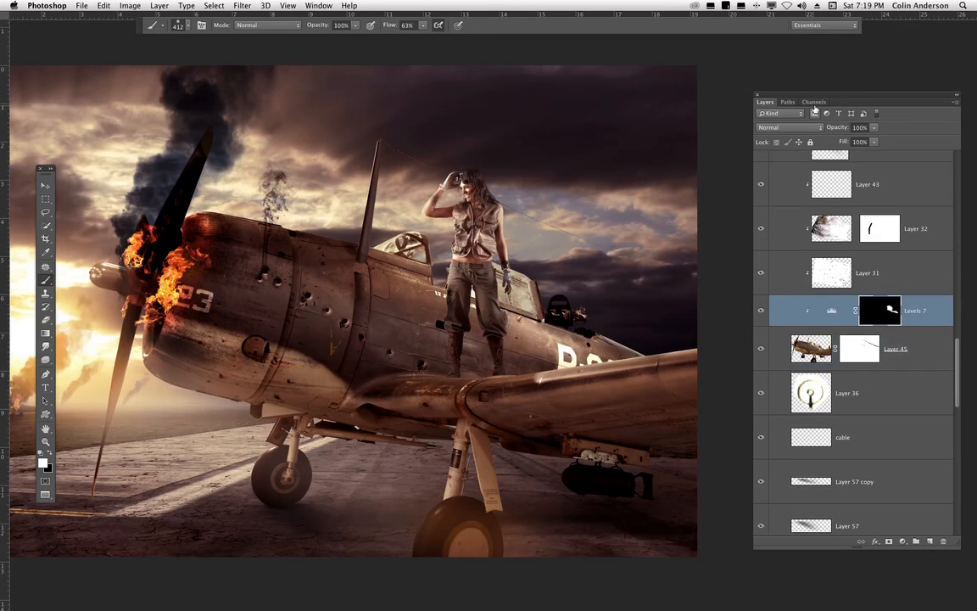
{"action": "left_click", "coordinate": [827, 101]}
{"action": "left_click", "coordinate": [759, 209]}
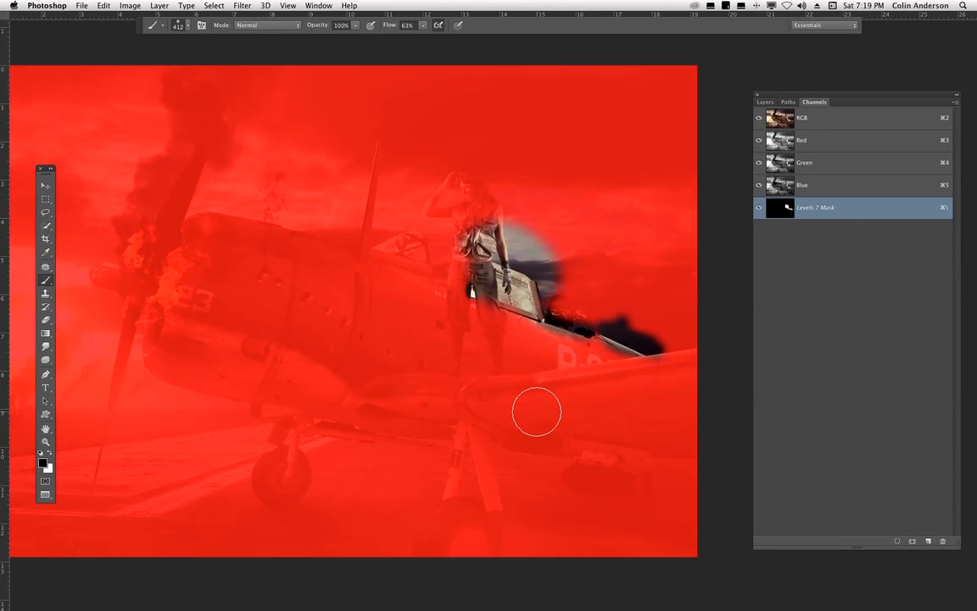
{"action": "key", "text": "super+equal"}
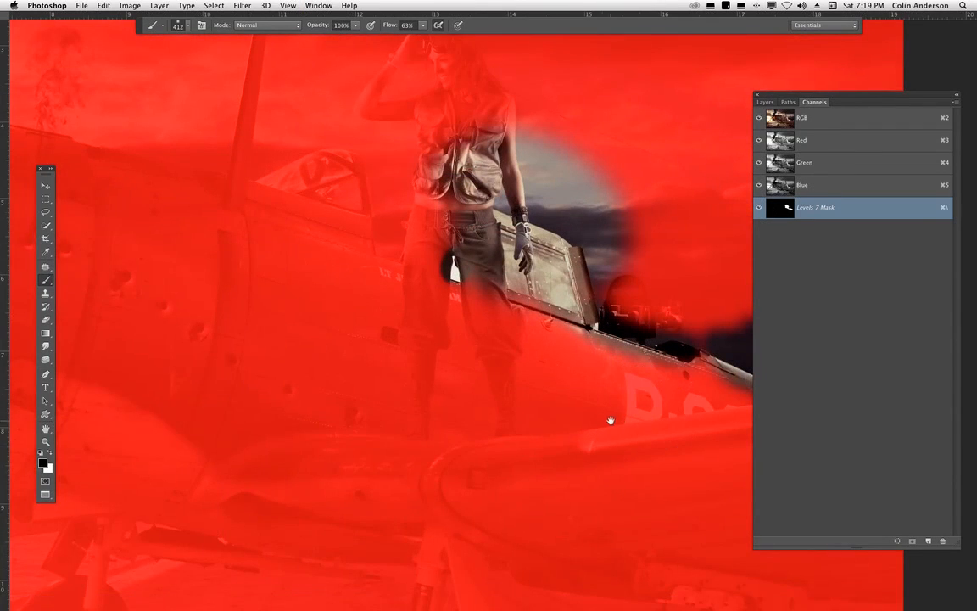
{"action": "left_click_drag", "start_coordinate": [611, 420], "coordinate": [478, 393]}
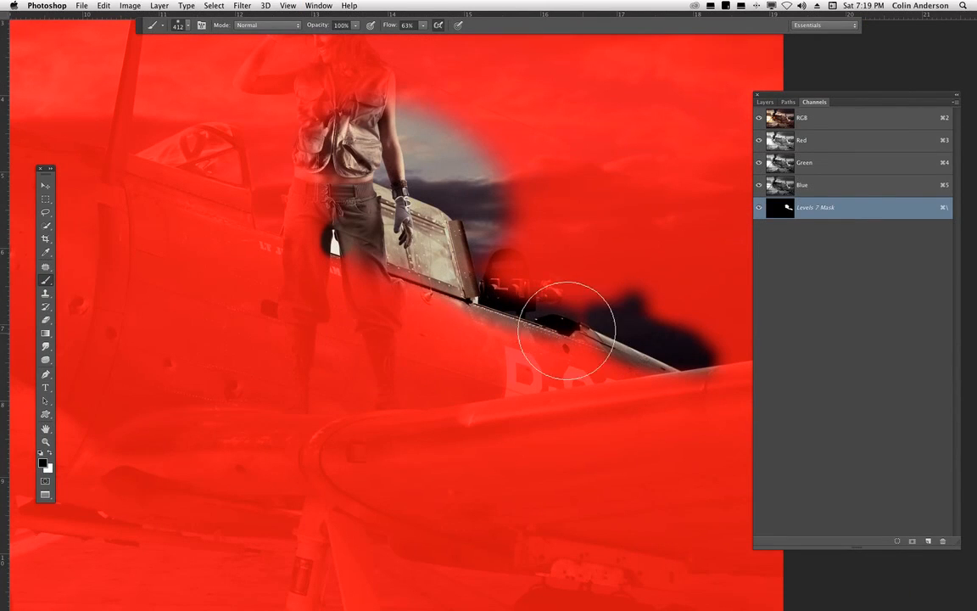
{"action": "left_click", "coordinate": [759, 208]}
{"action": "left_click", "coordinate": [766, 102]}
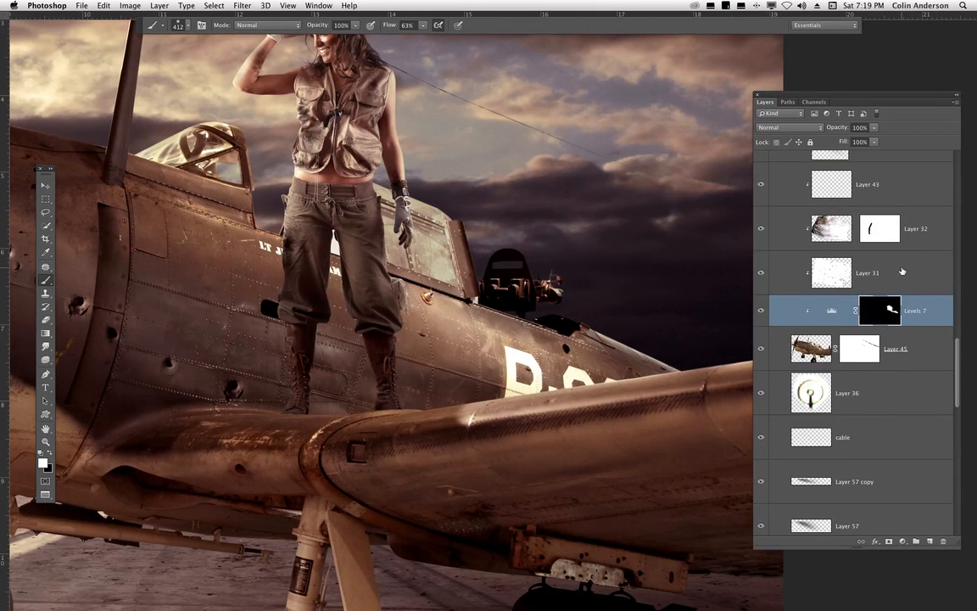
- Select Layer 31 and toggle its visibility to check its effect on the airplane
{"action": "left_click", "coordinate": [901, 271]}
{"action": "key", "text": "super+minus"}
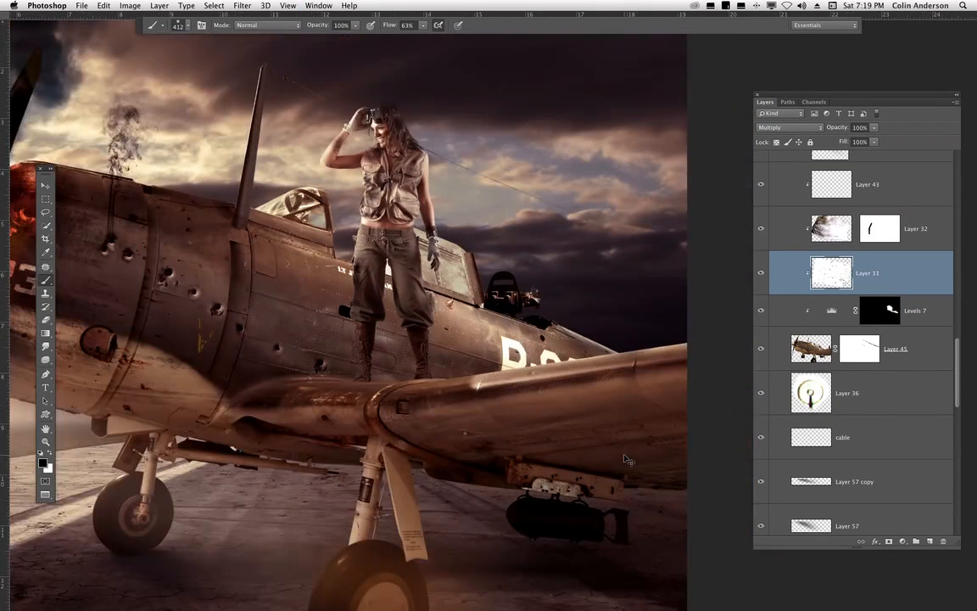
{"action": "left_click_drag", "start_coordinate": [369, 399], "coordinate": [603, 356]}
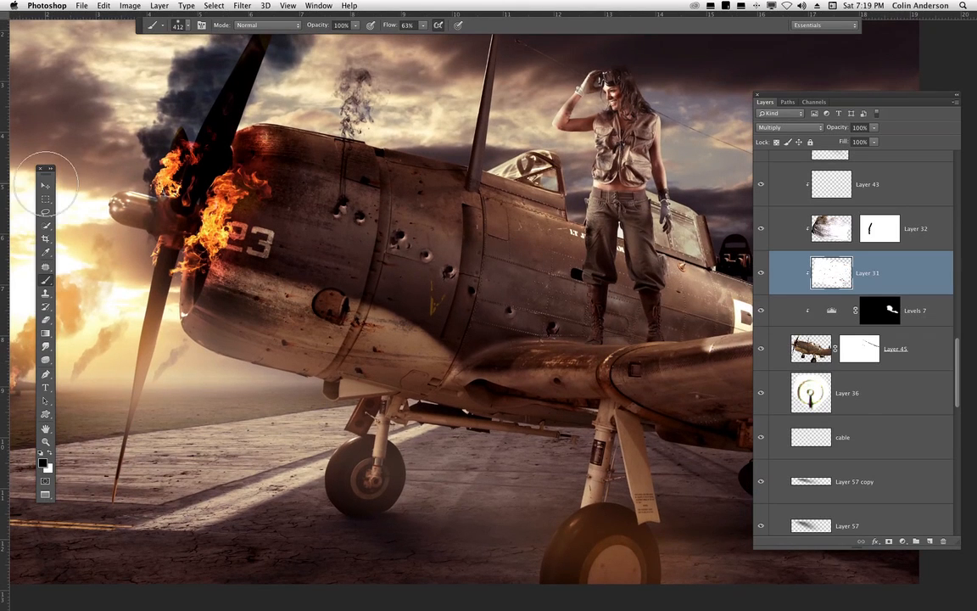
{"action": "left_click", "coordinate": [47, 185]}
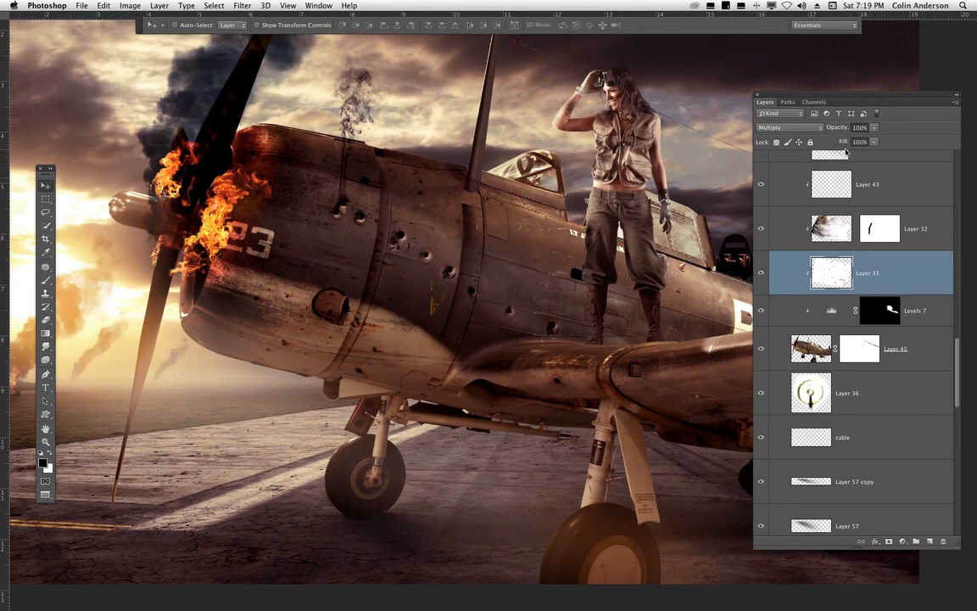
{"action": "left_click", "coordinate": [761, 273]}
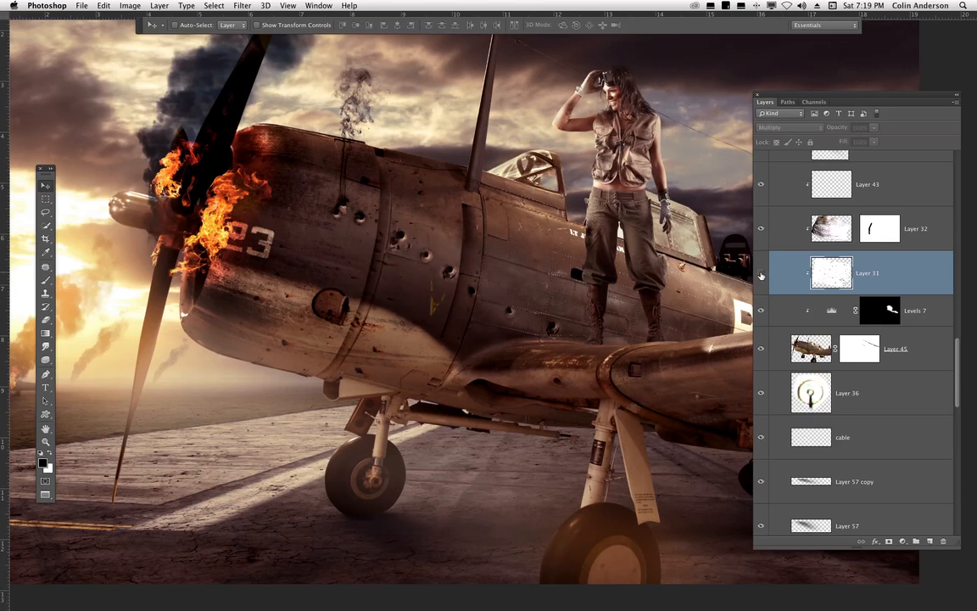
{"action": "left_click", "coordinate": [761, 273]}
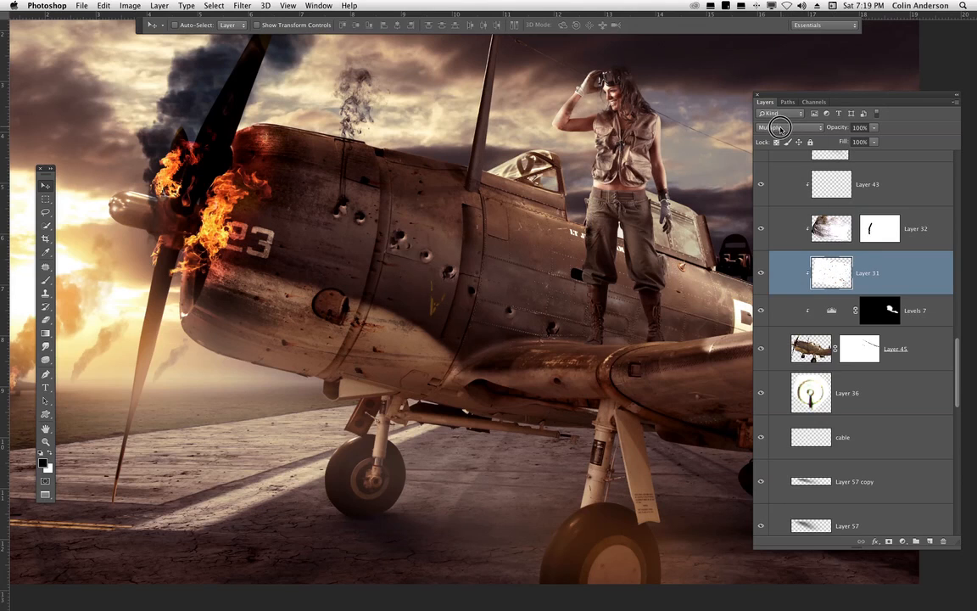
- Switch Layer 31's blend mode to Normal and back to Multiply
{"action": "left_click", "coordinate": [780, 127]}
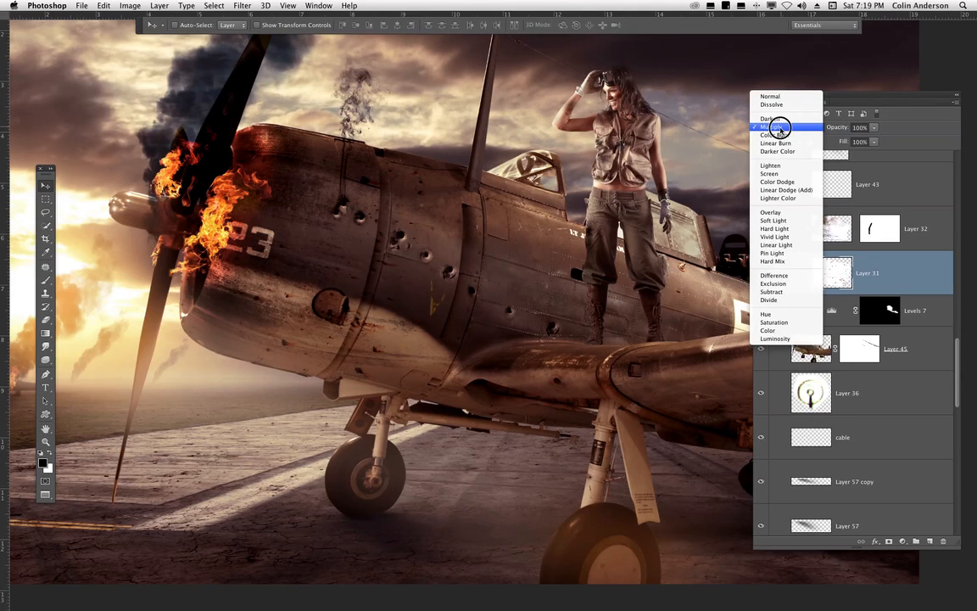
{"action": "left_click", "coordinate": [777, 96]}
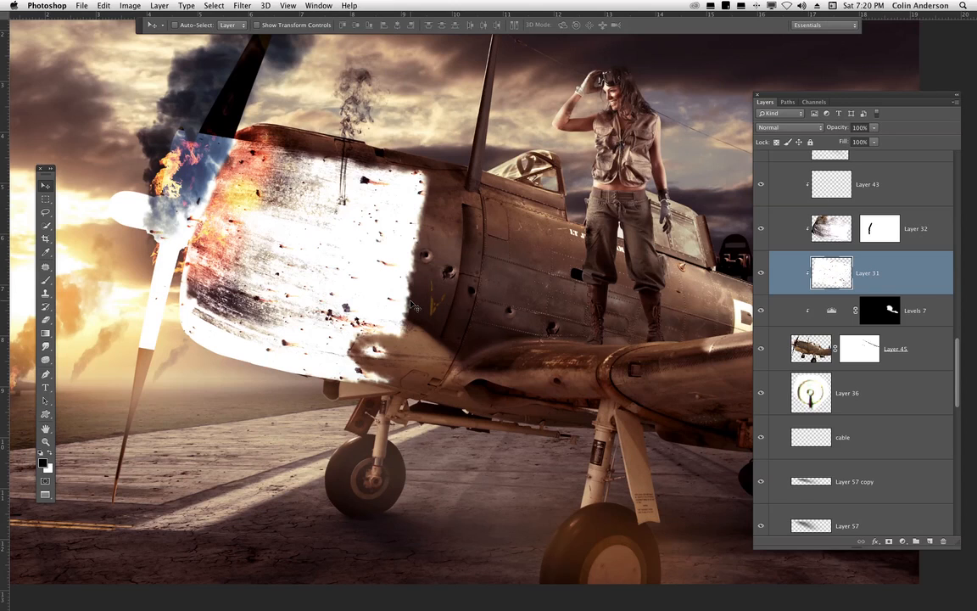
{"action": "left_click", "coordinate": [783, 128]}
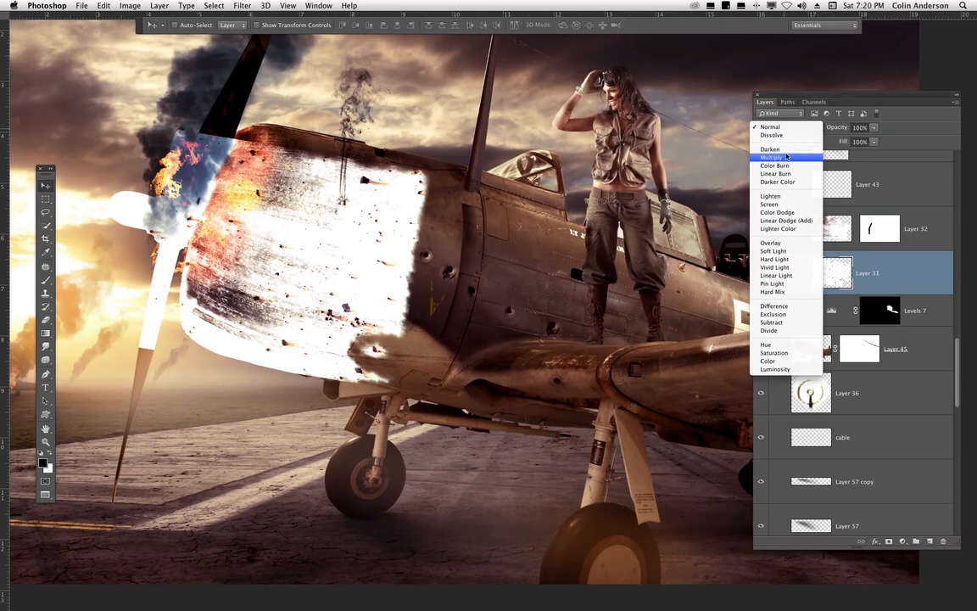
{"action": "left_click", "coordinate": [786, 157]}
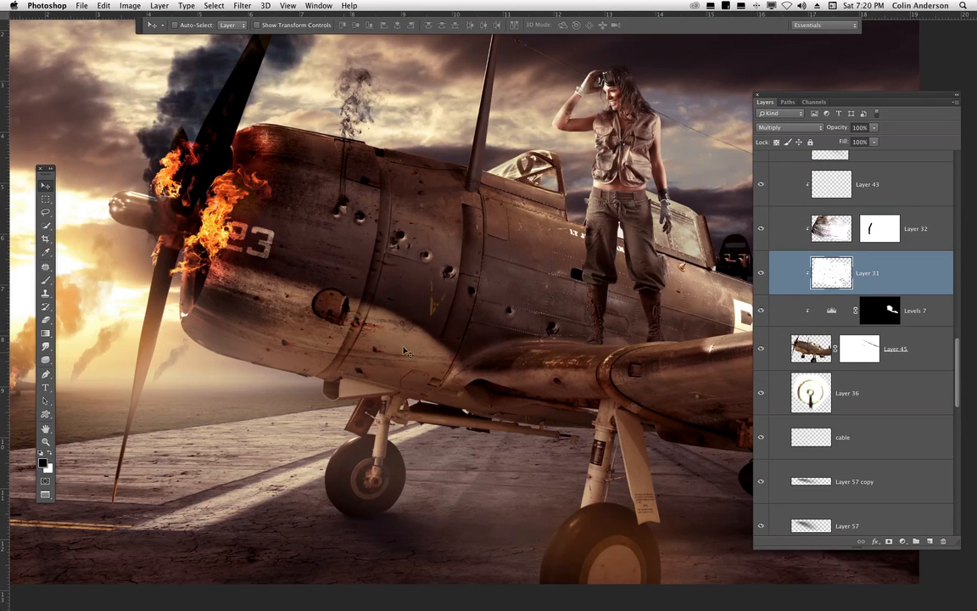
- Toggle the visibility of Layer 32 and Layer 31 to compare their effect on the airplane
{"action": "left_click", "coordinate": [761, 229]}
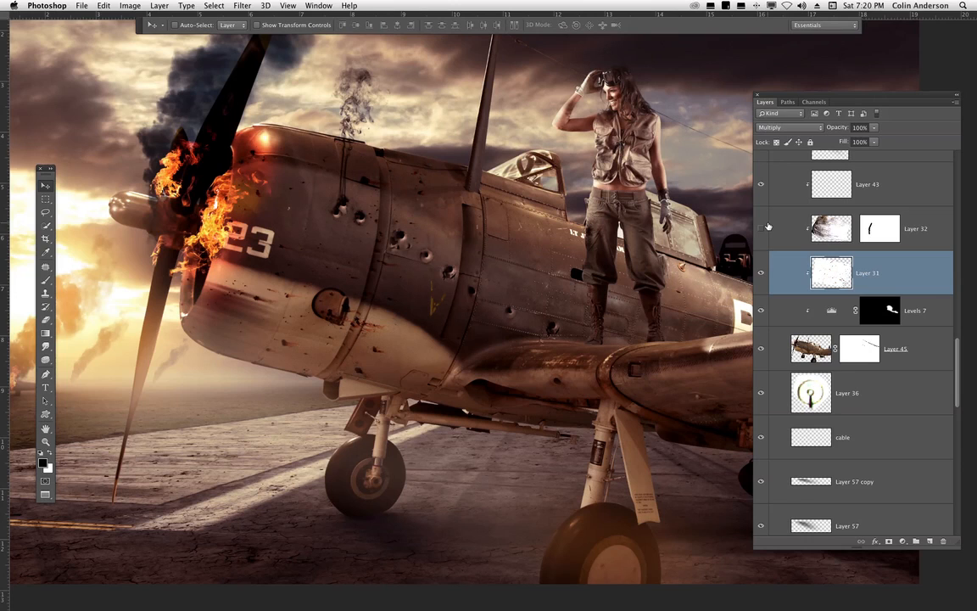
{"action": "left_click_drag", "start_coordinate": [956, 348], "coordinate": [953, 326]}
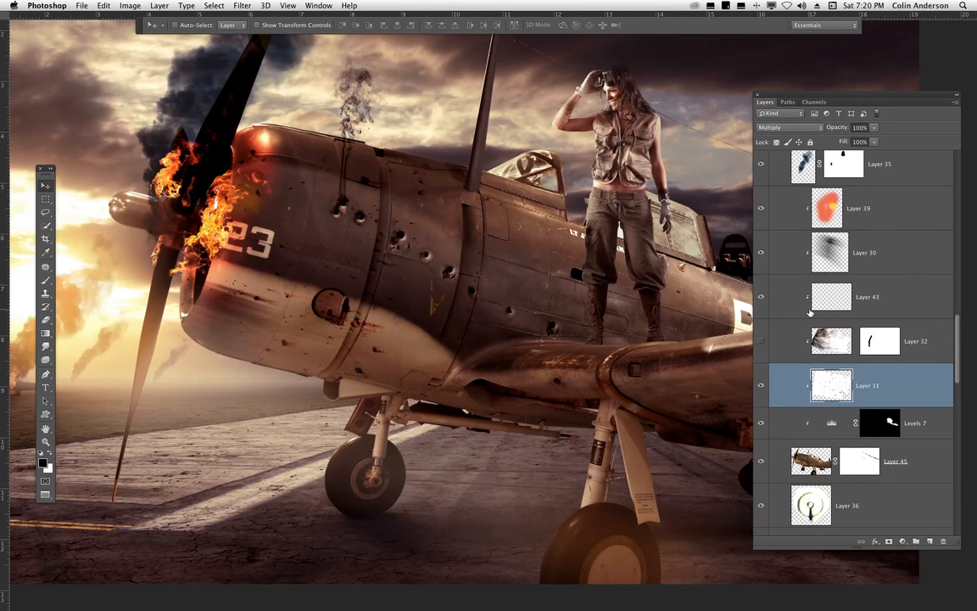
{"action": "left_click", "coordinate": [760, 341]}
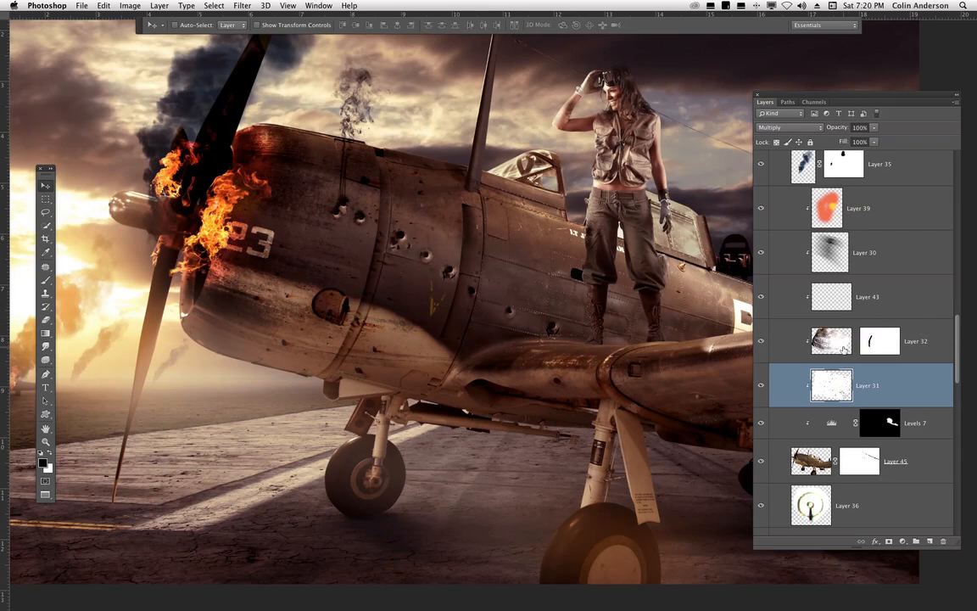
{"action": "left_click", "coordinate": [760, 386]}
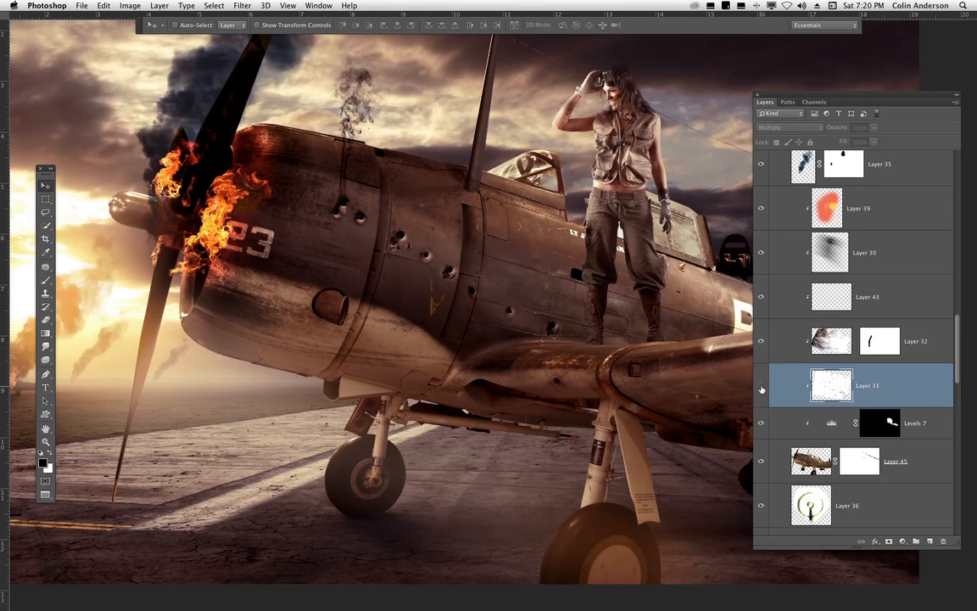
{"action": "left_click", "coordinate": [761, 386]}
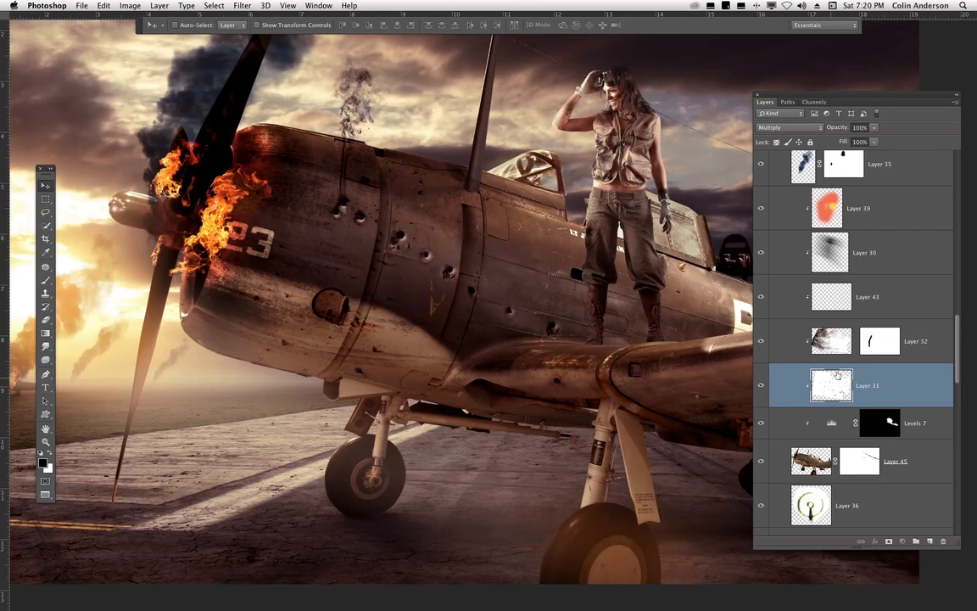
{"action": "left_click", "coordinate": [760, 342]}
- Open the concrete wall photo from the dock in full-screen mode
{"action": "left_click_drag", "start_coordinate": [367, 353], "coordinate": [490, 386]}
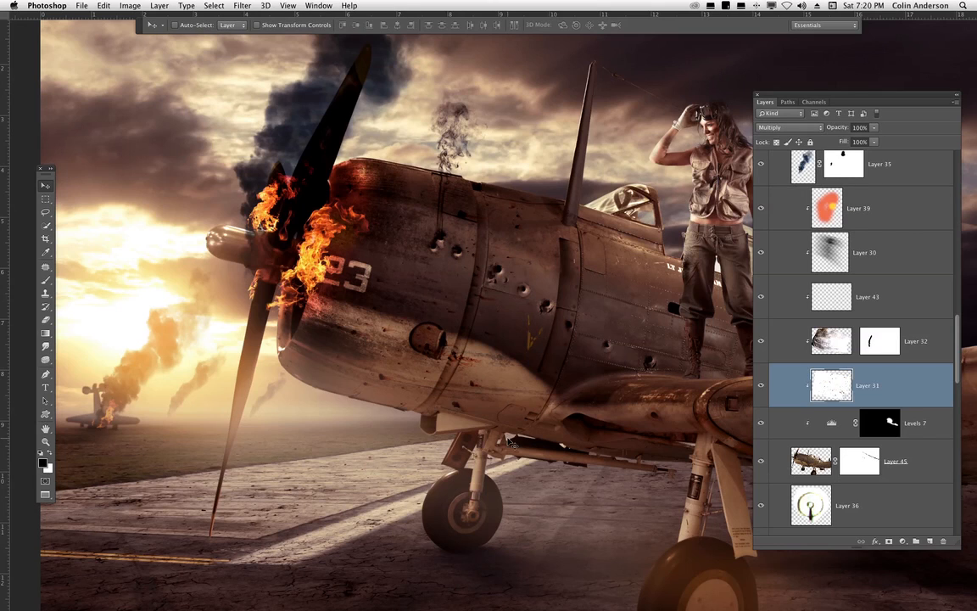
{"action": "mouse_move", "coordinate": [4, 407]}
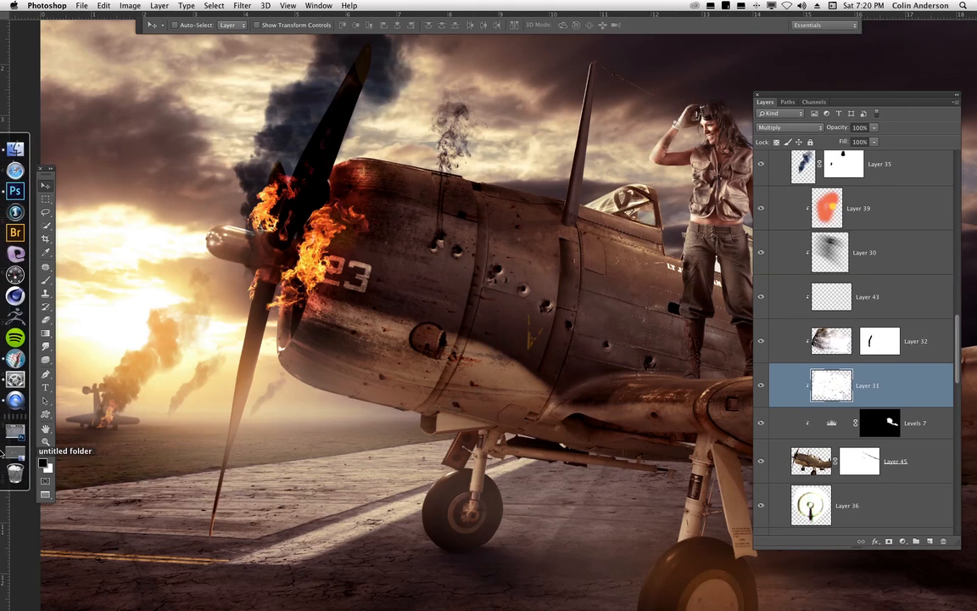
{"action": "left_click", "coordinate": [13, 390]}
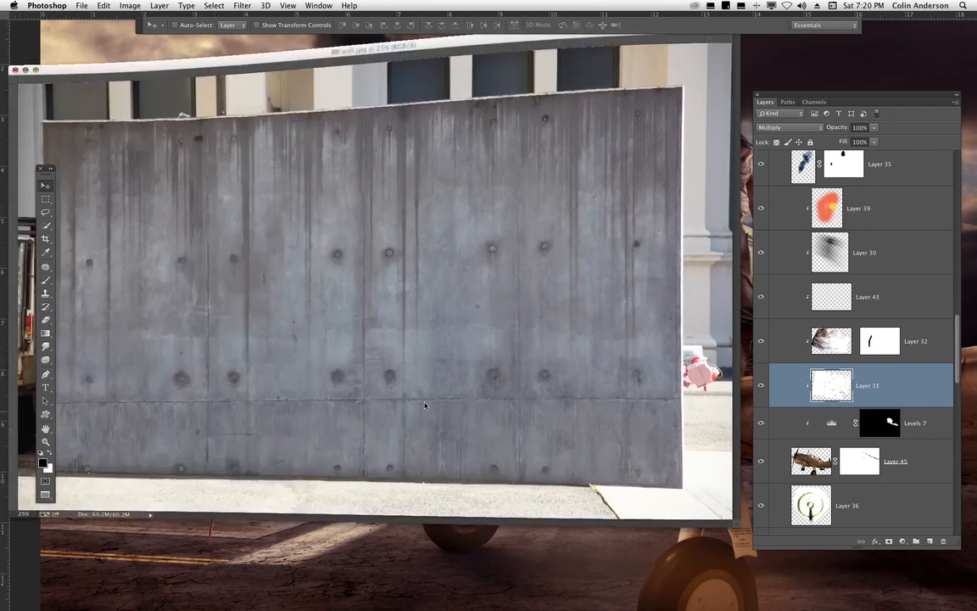
{"action": "key", "text": "f"}
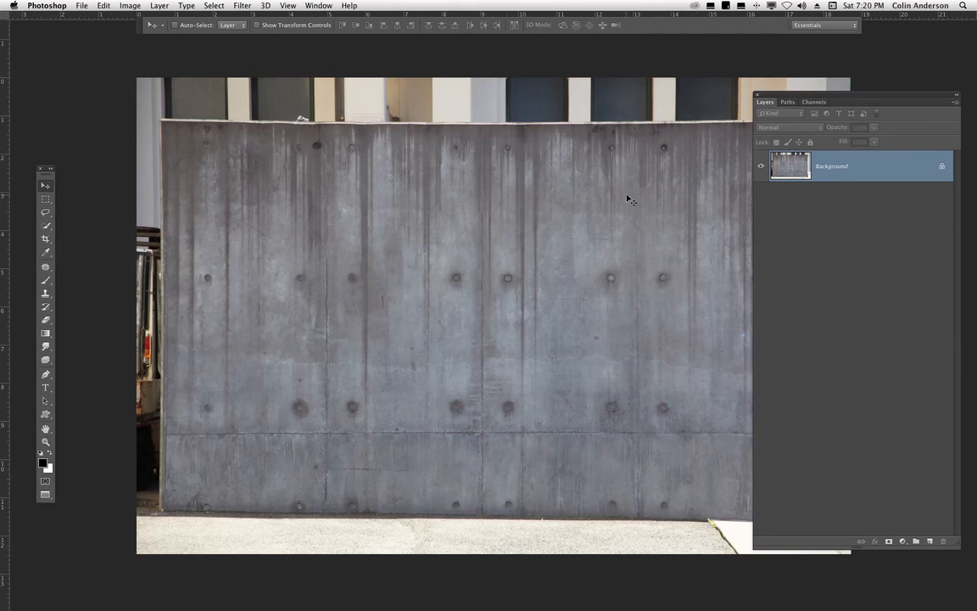
- Crop the wall photo to just the concrete panel, deleting the cropped pixels
{"action": "left_click_drag", "start_coordinate": [787, 98], "coordinate": [846, 117]}
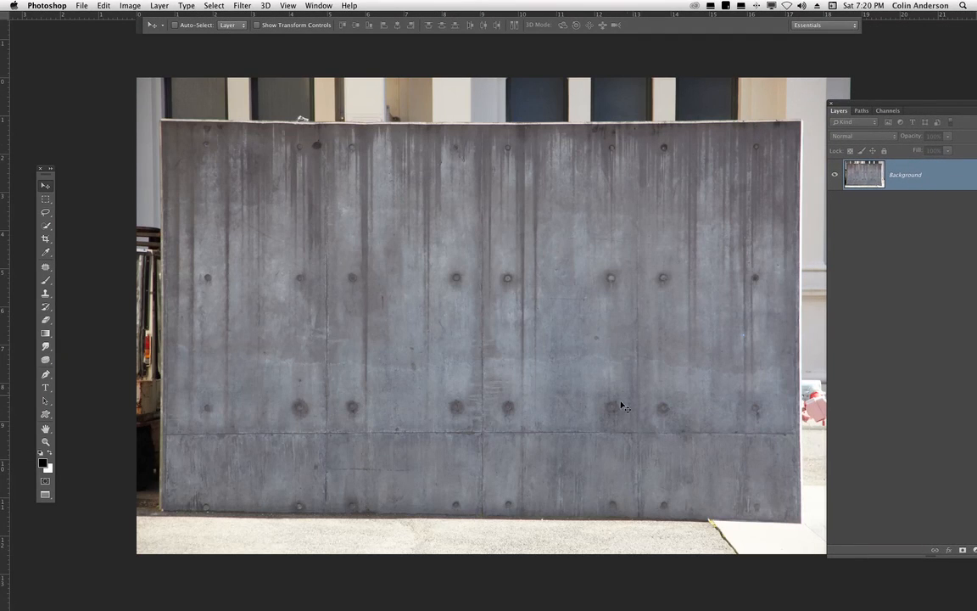
{"action": "left_click_drag", "start_coordinate": [545, 412], "coordinate": [527, 439]}
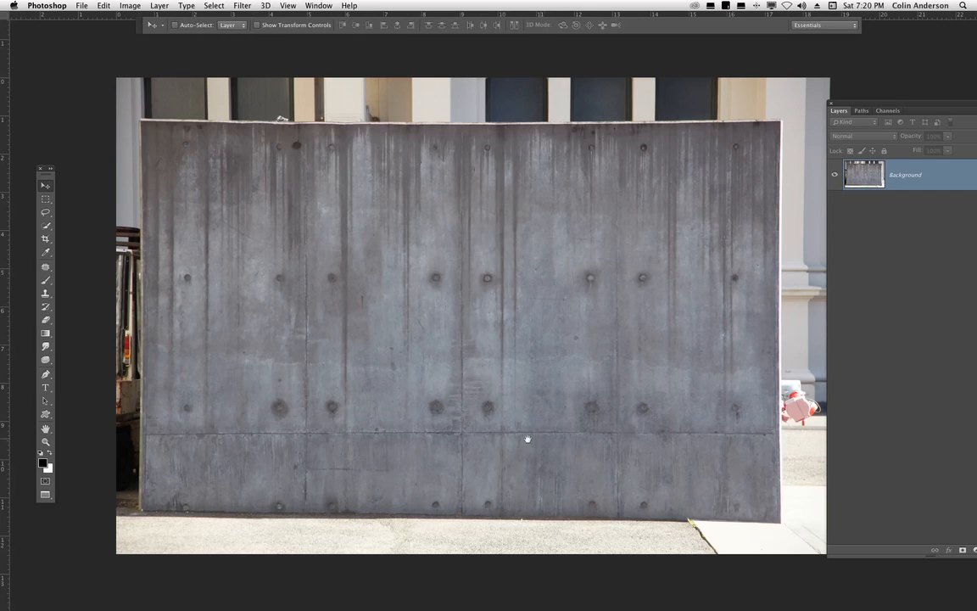
{"action": "left_click", "coordinate": [45, 240]}
{"action": "left_click_drag", "start_coordinate": [142, 121], "coordinate": [774, 518]}
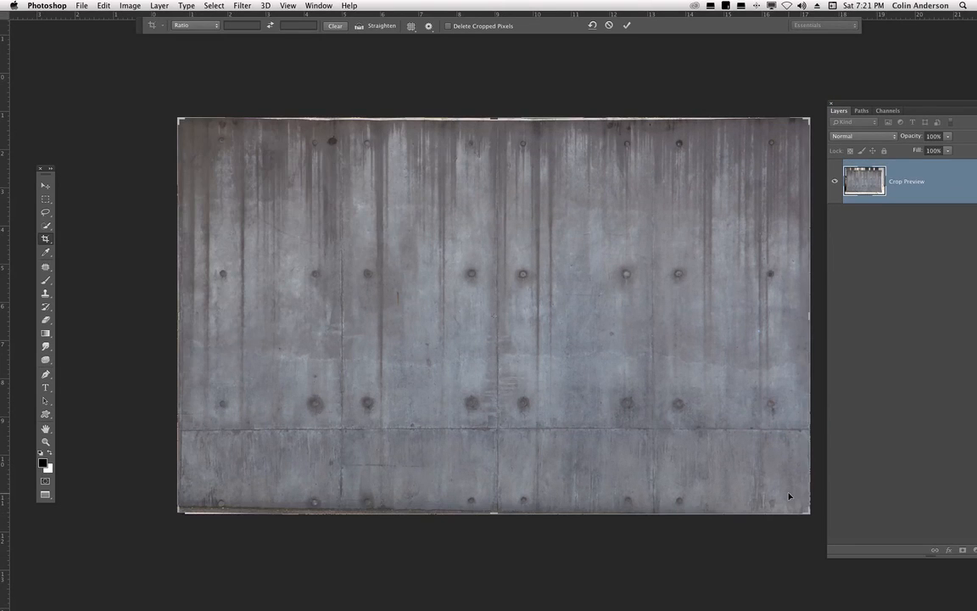
{"action": "left_click", "coordinate": [475, 27]}
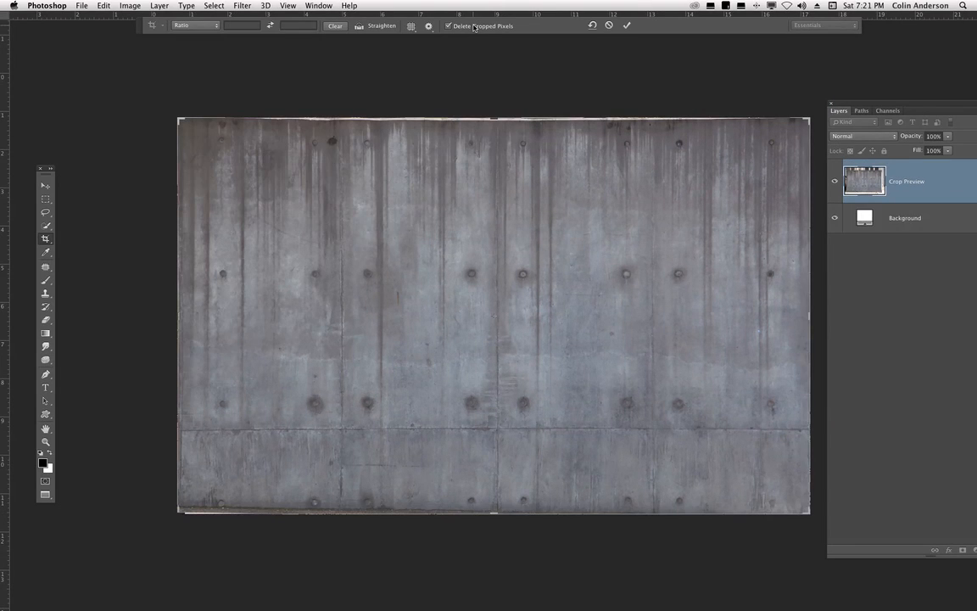
{"action": "key", "text": "Return"}
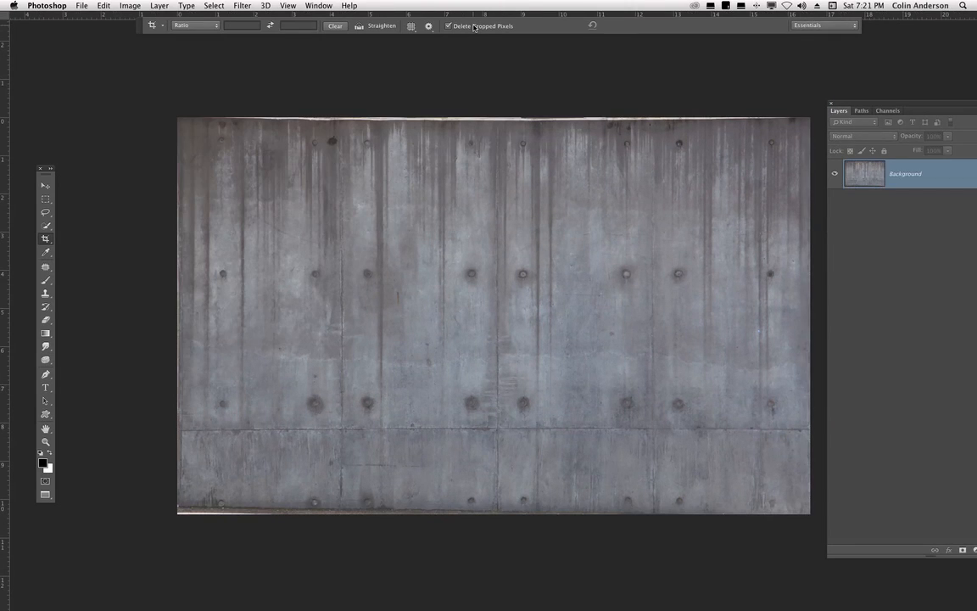
- Drag the cropped wall image into the fly girl composite as a new layer above Layer 32
{"action": "left_click_drag", "start_coordinate": [49, 495], "coordinate": [112, 490]}
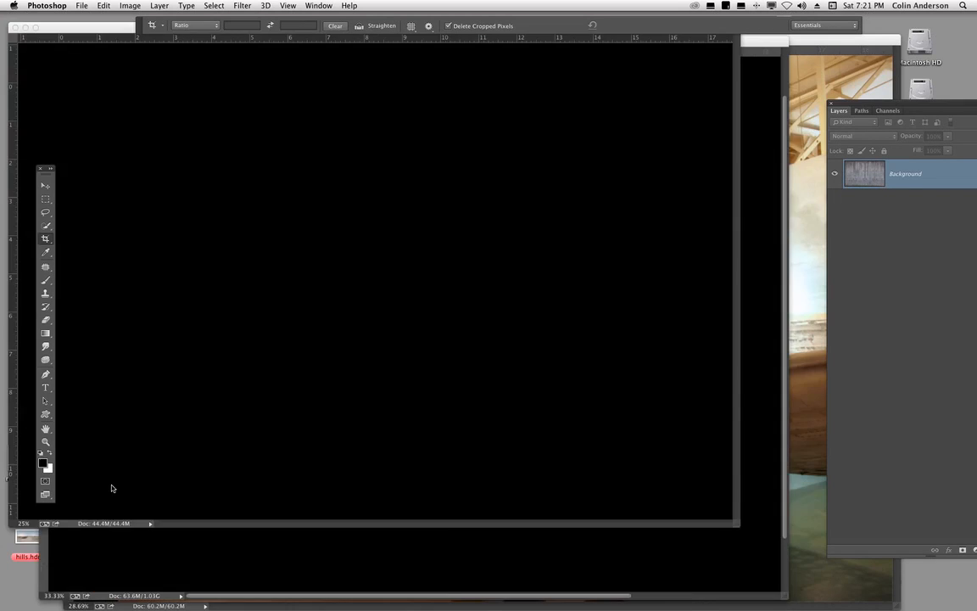
{"action": "key", "text": "v"}
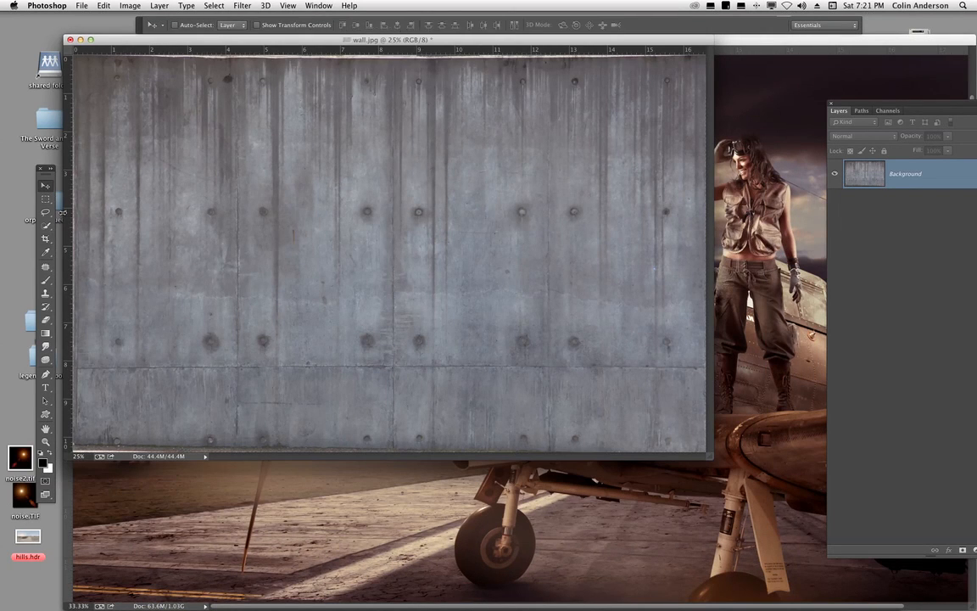
{"action": "left_click", "coordinate": [763, 333]}
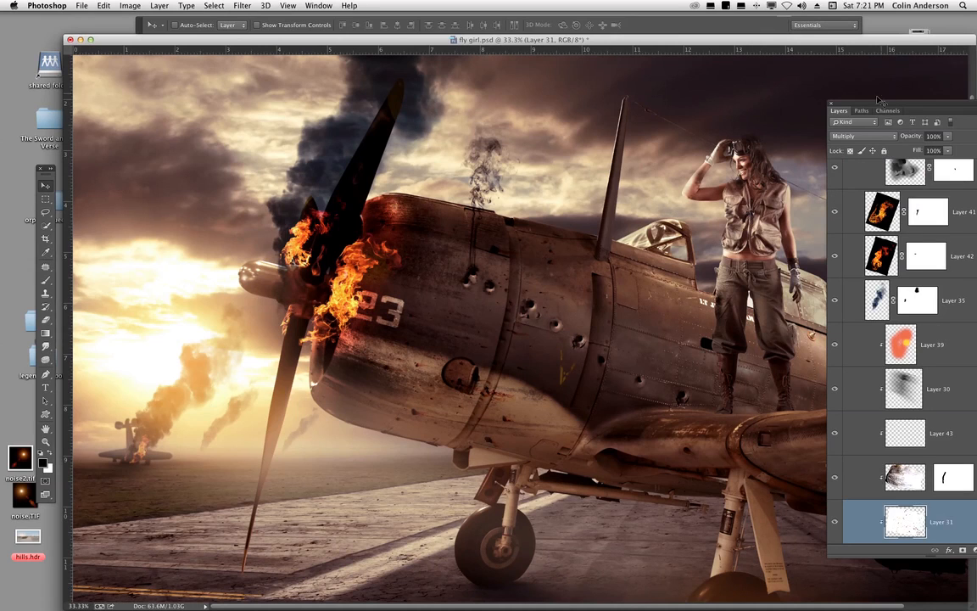
{"action": "left_click_drag", "start_coordinate": [879, 100], "coordinate": [756, 70]}
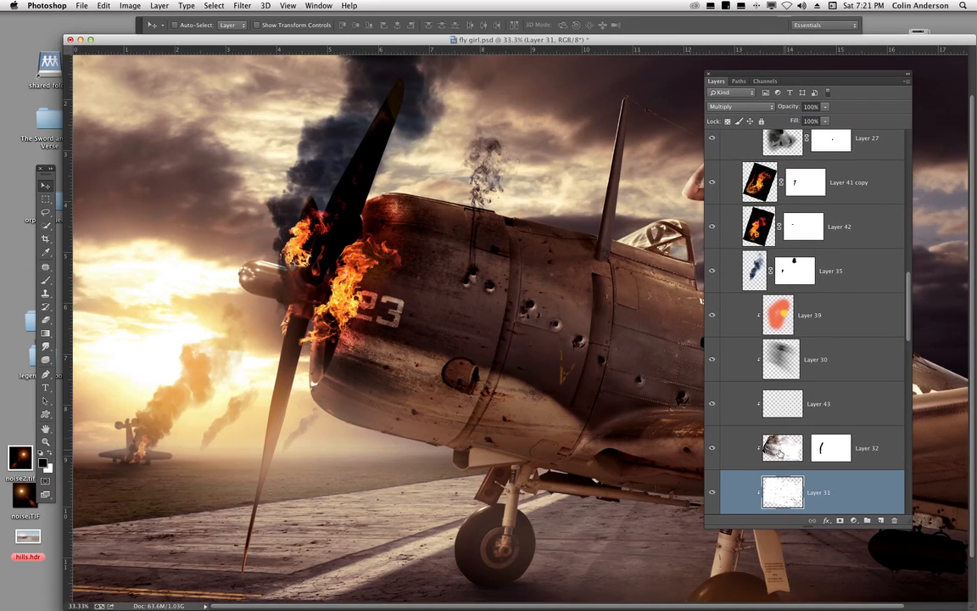
{"action": "left_click", "coordinate": [770, 466]}
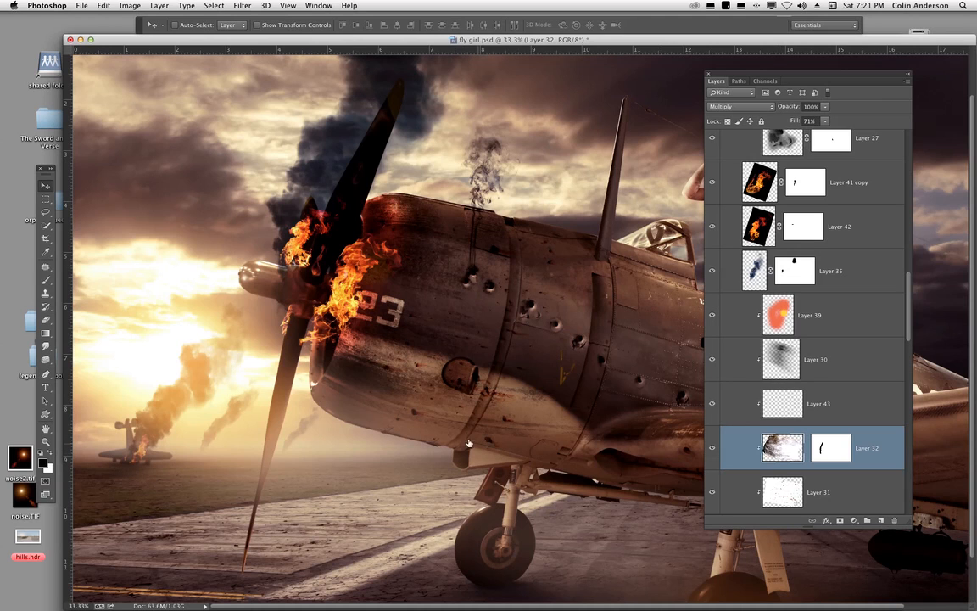
{"action": "left_click_drag", "start_coordinate": [299, 39], "coordinate": [291, 94]}
{"action": "left_click", "coordinate": [297, 77]}
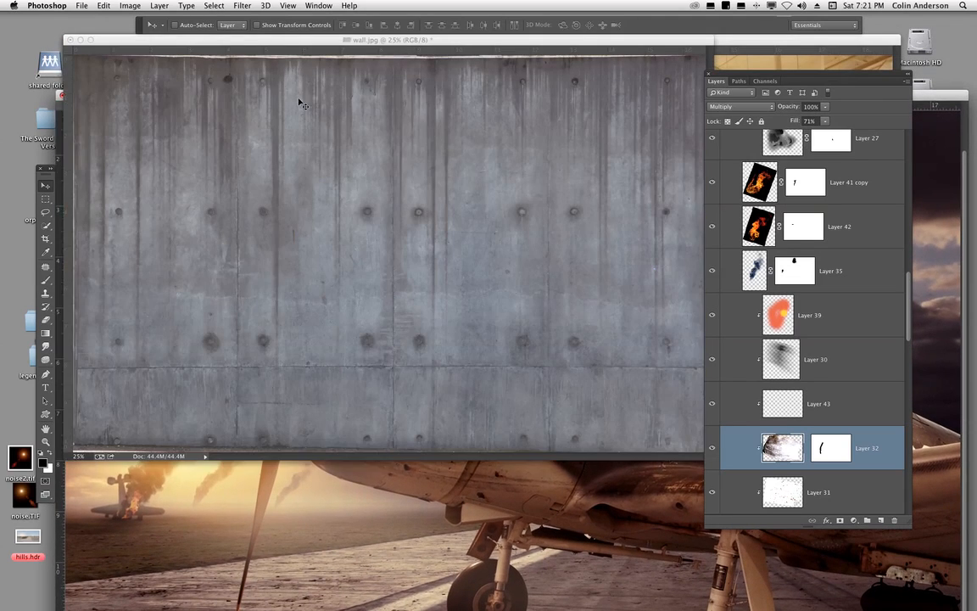
{"action": "left_click_drag", "start_coordinate": [742, 144], "coordinate": [598, 506]}
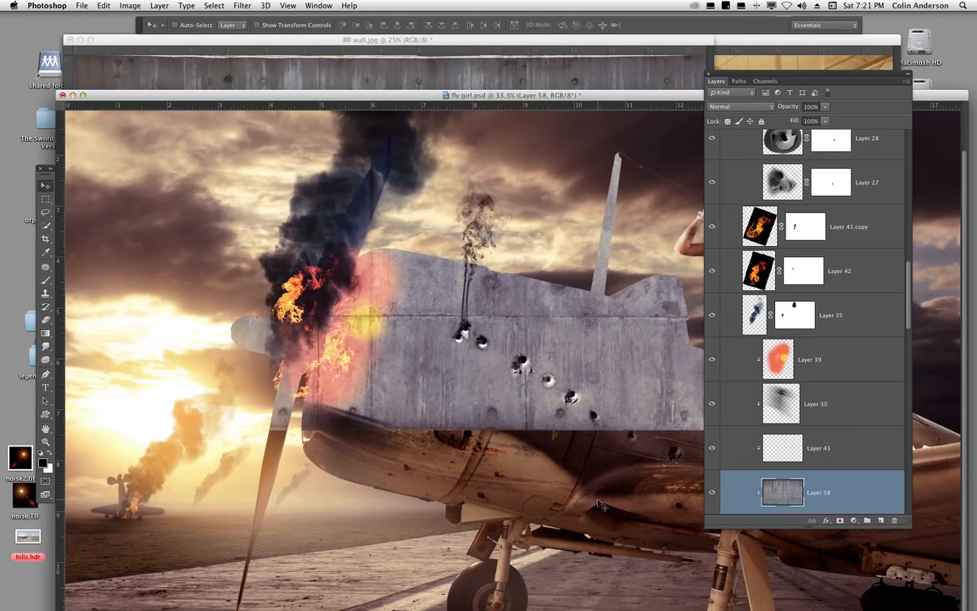
- Close the wall image document without saving and zoom out on the composite
{"action": "left_click", "coordinate": [73, 40]}
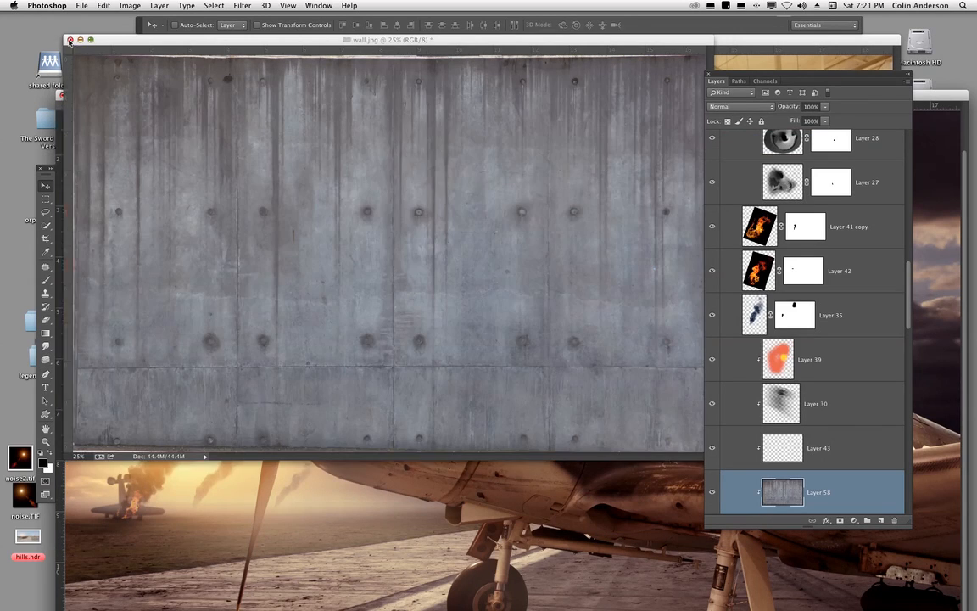
{"action": "left_click", "coordinate": [458, 203]}
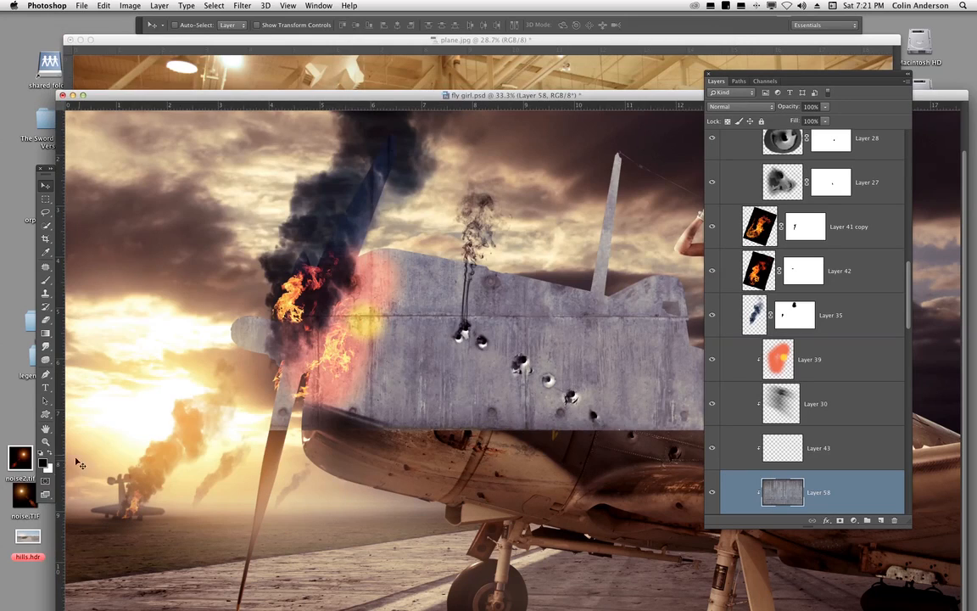
{"action": "left_click", "coordinate": [46, 495]}
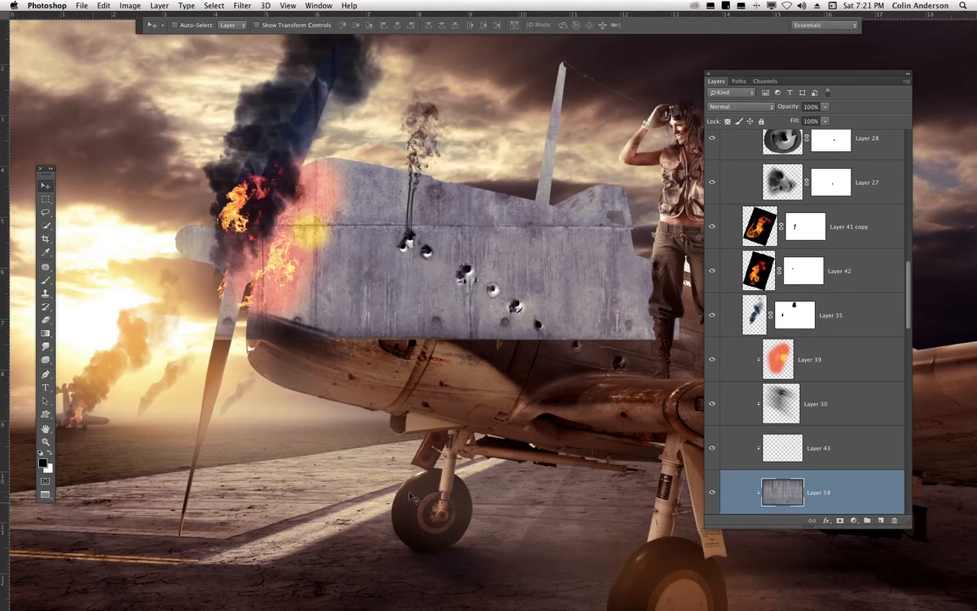
{"action": "left_click_drag", "start_coordinate": [522, 437], "coordinate": [450, 442]}
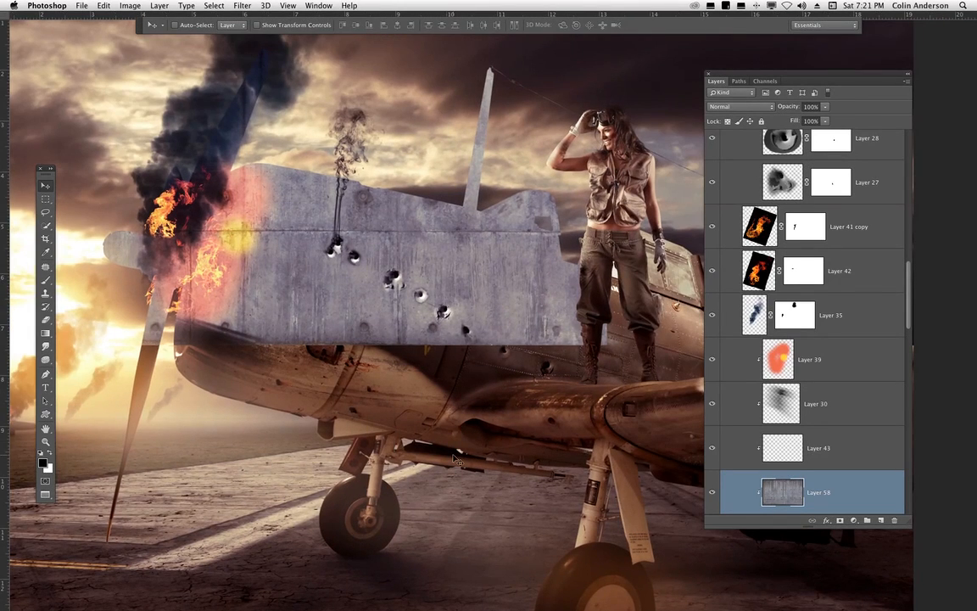
{"action": "key", "text": "super+minus"}
{"action": "key", "text": "super+minus"}
{"action": "left_click_drag", "start_coordinate": [535, 432], "coordinate": [465, 456]}
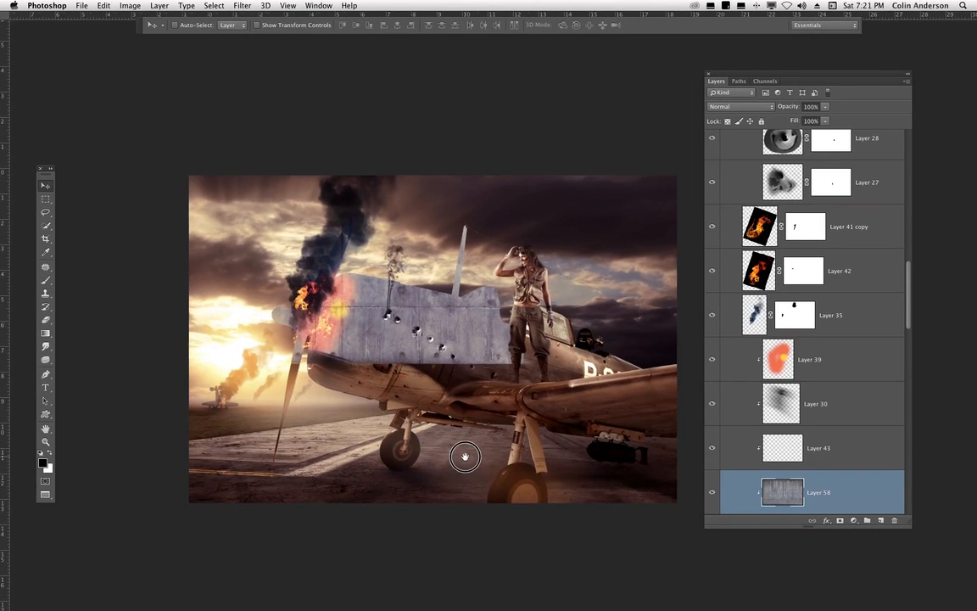
- Free-transform the wall texture layer, moving it over the airplane and rotating it about 75 degrees to lie along the fuselage
{"action": "key", "text": "super+t"}
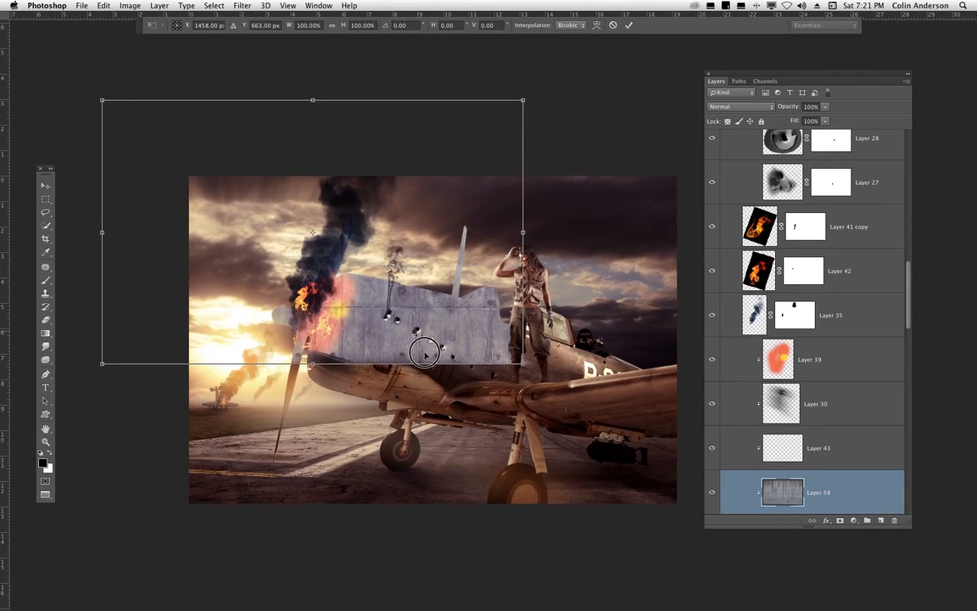
{"action": "left_click_drag", "start_coordinate": [415, 316], "coordinate": [480, 478]}
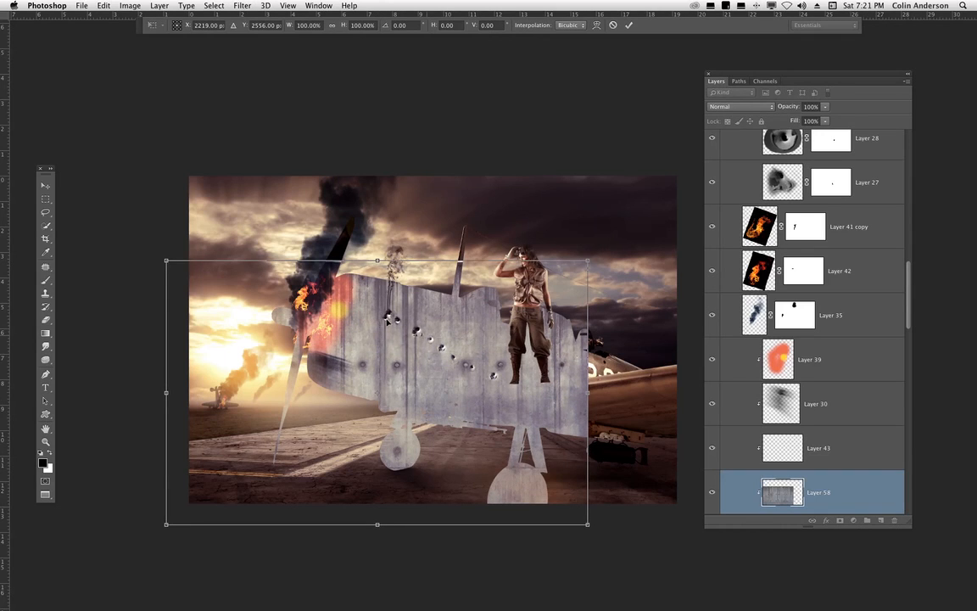
{"action": "left_click_drag", "start_coordinate": [399, 326], "coordinate": [422, 369]}
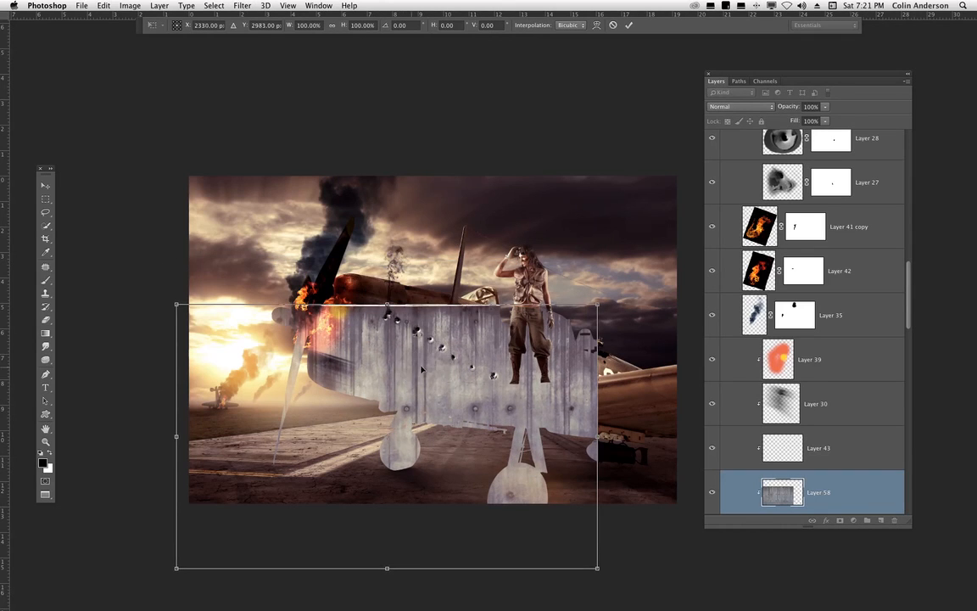
{"action": "left_click_drag", "start_coordinate": [617, 266], "coordinate": [378, 206]}
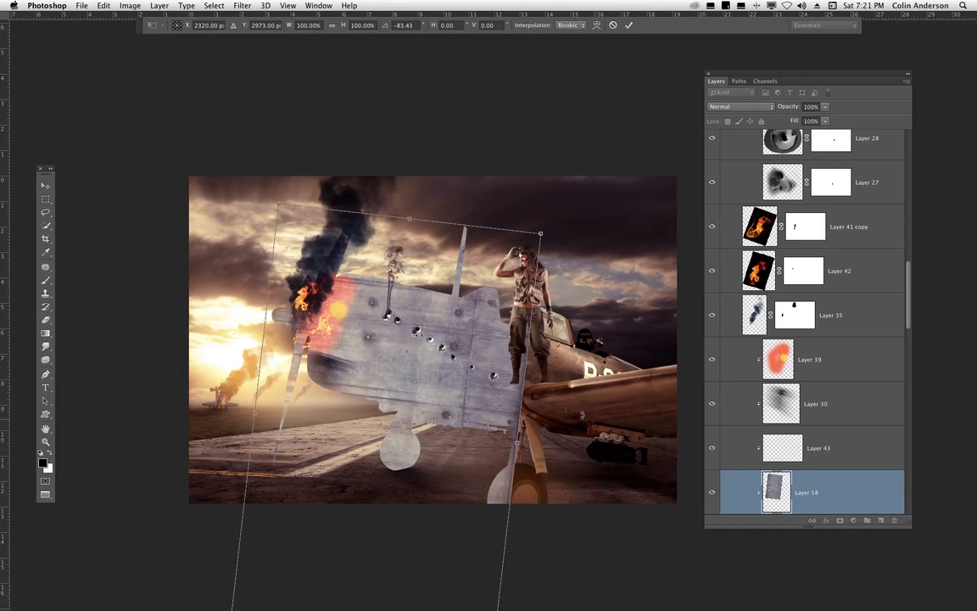
{"action": "left_click_drag", "start_coordinate": [416, 398], "coordinate": [458, 369]}
{"action": "left_click_drag", "start_coordinate": [626, 342], "coordinate": [629, 381]}
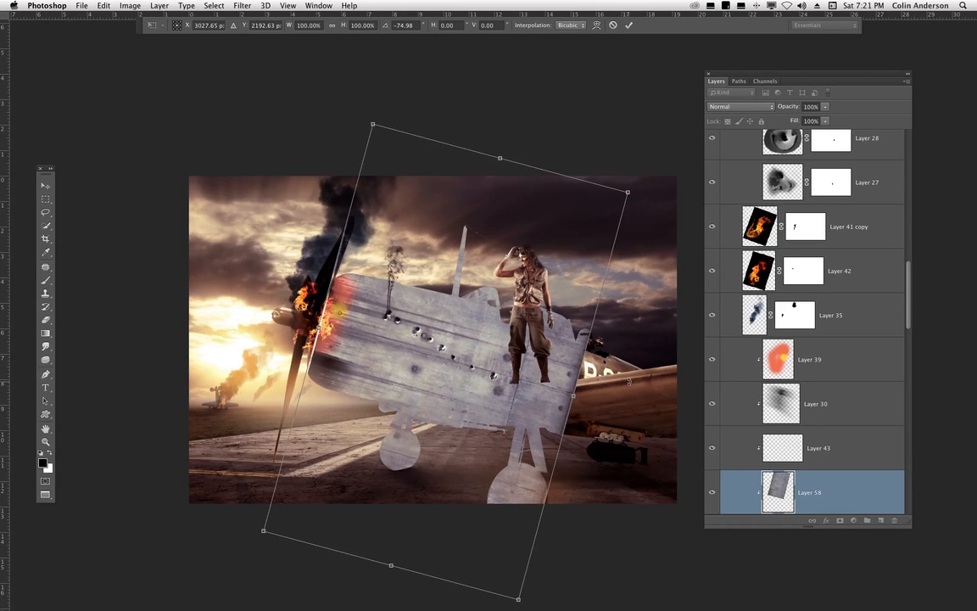
- Scale the wall texture down to about 64% width and 81% height, rotated about -78 degrees over the fuselage
{"action": "key", "text": "super+plus"}
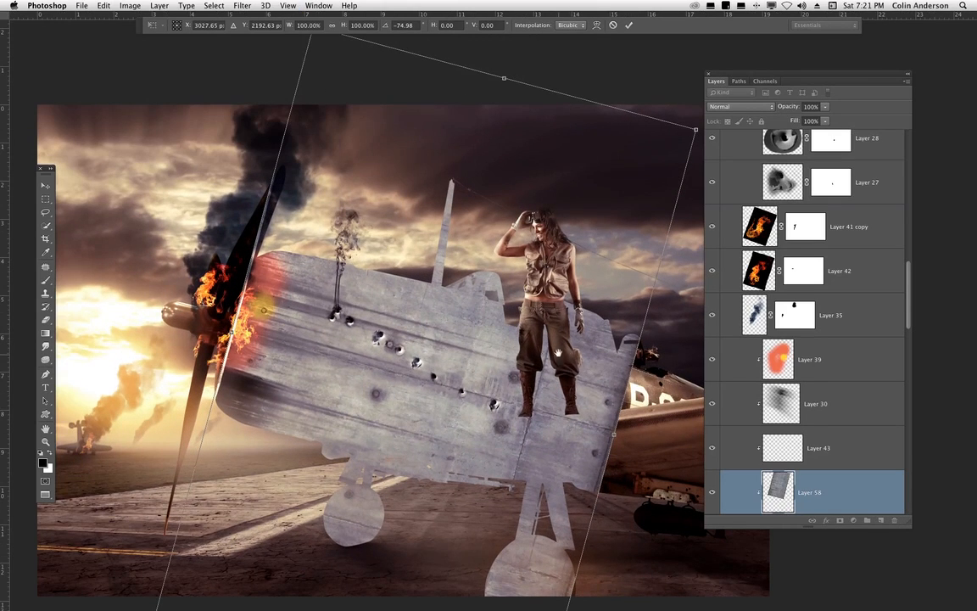
{"action": "left_click_drag", "start_coordinate": [558, 353], "coordinate": [545, 316]}
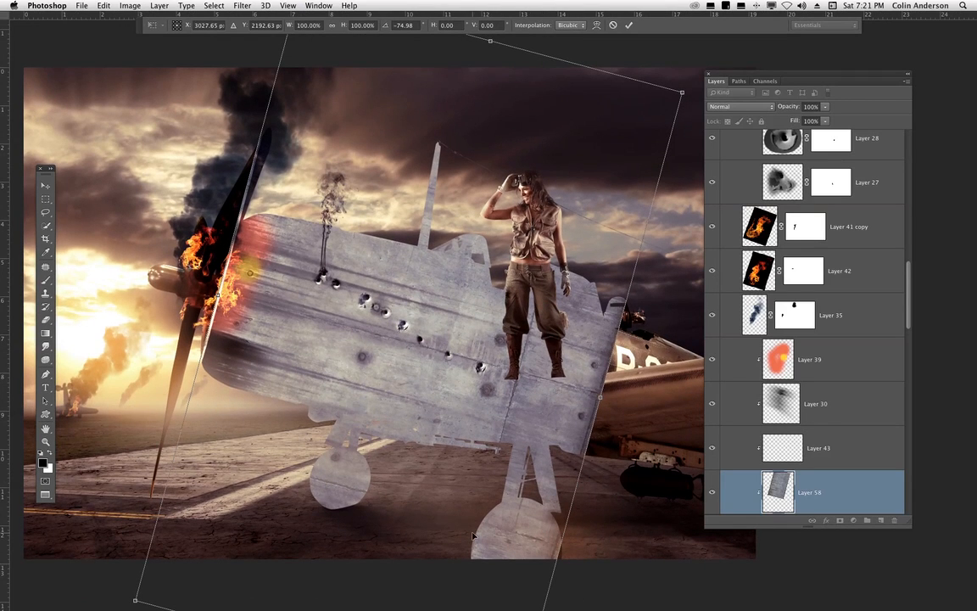
{"action": "key", "text": "super+minus"}
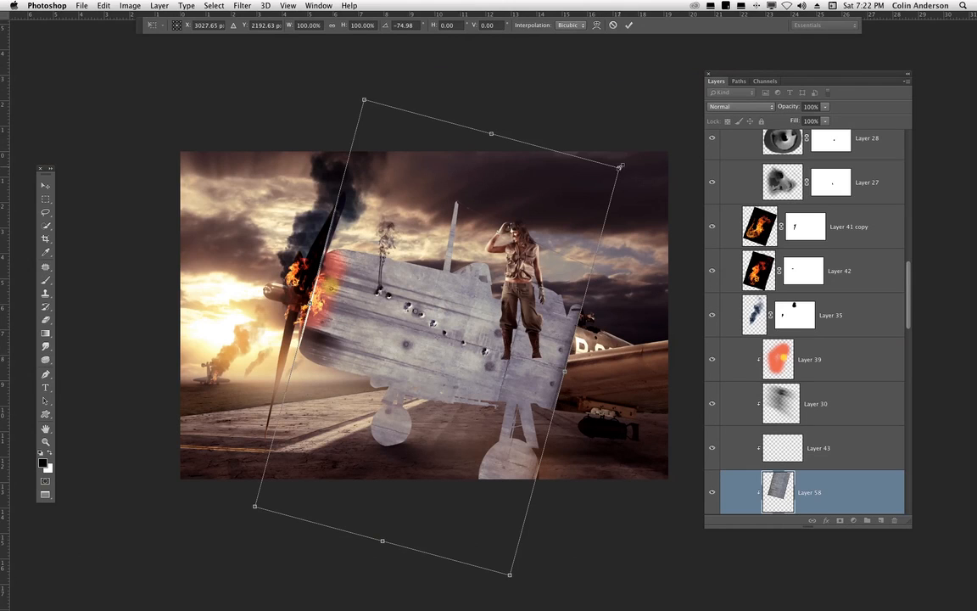
{"action": "left_click_drag", "start_coordinate": [620, 166], "coordinate": [539, 268]}
{"action": "left_click_drag", "start_coordinate": [412, 441], "coordinate": [419, 392]}
{"action": "left_click_drag", "start_coordinate": [538, 312], "coordinate": [539, 306]}
{"action": "left_click_drag", "start_coordinate": [599, 343], "coordinate": [598, 338]}
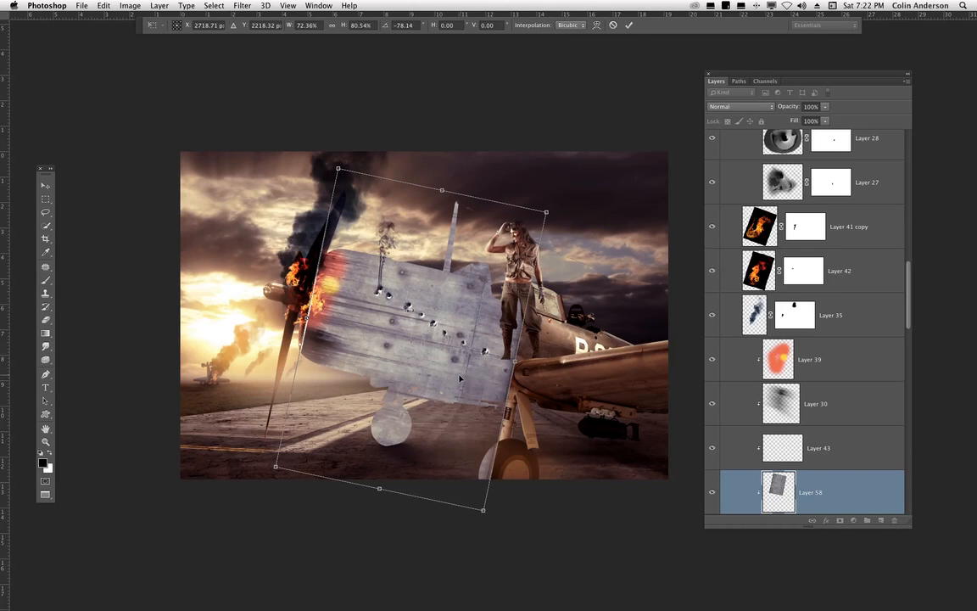
{"action": "key", "text": "super+plus"}
{"action": "key", "text": "super+plus"}
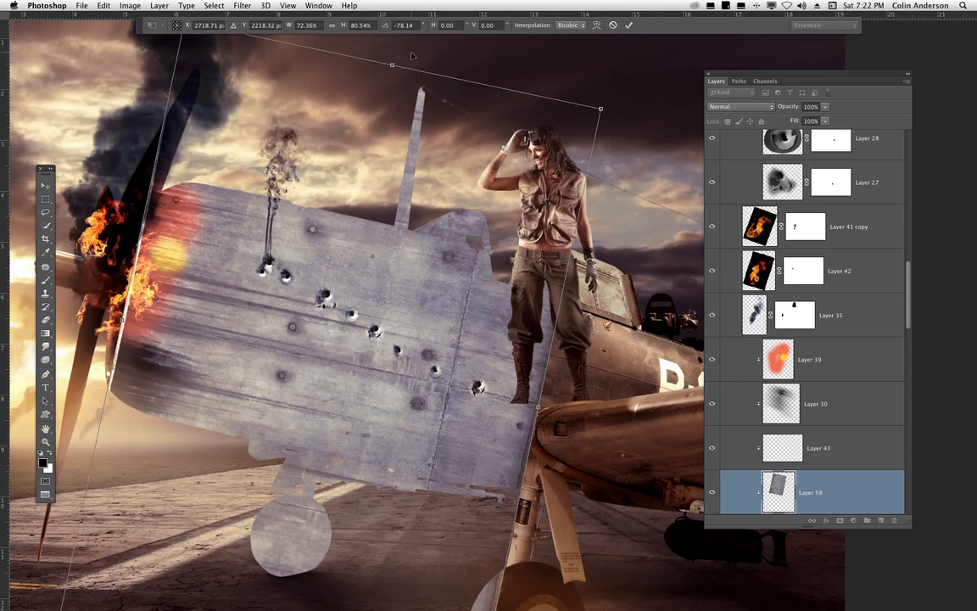
{"action": "left_click_drag", "start_coordinate": [391, 64], "coordinate": [386, 238]}
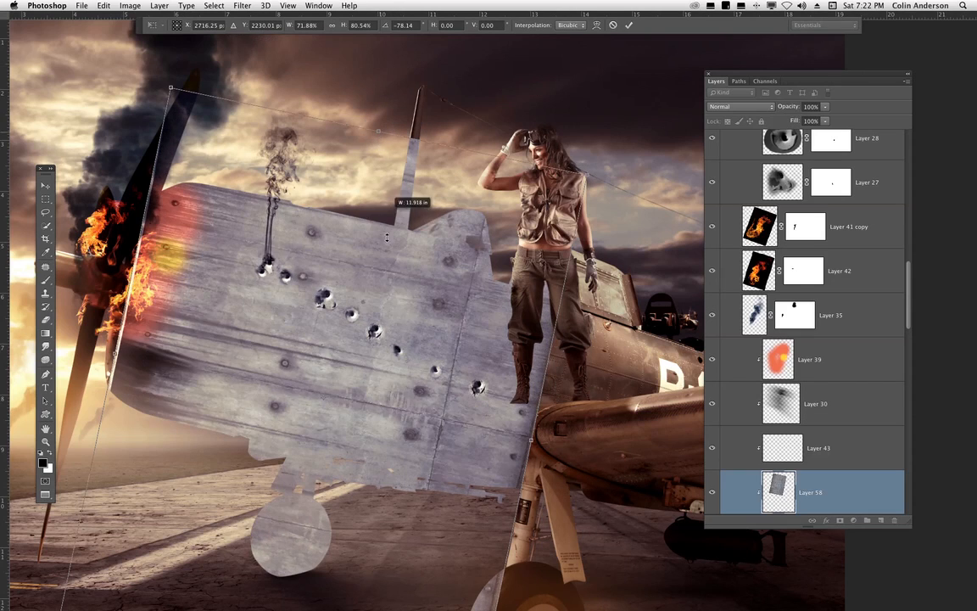
{"action": "left_click_drag", "start_coordinate": [414, 310], "coordinate": [432, 277]}
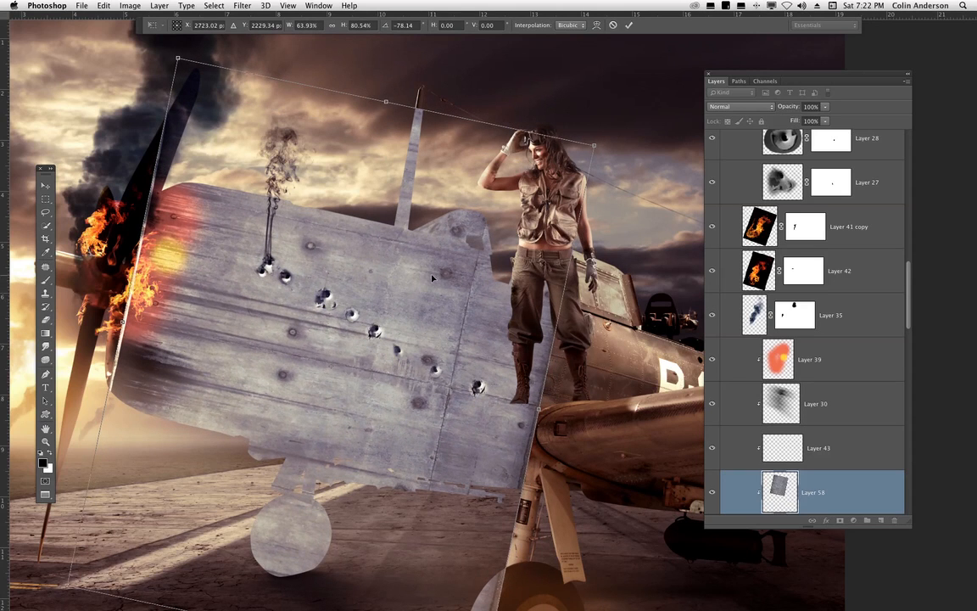
- Switch the transform to Warp and bend the texture's corners and top edge to follow the fuselage's curve
{"action": "right_click", "coordinate": [194, 259]}
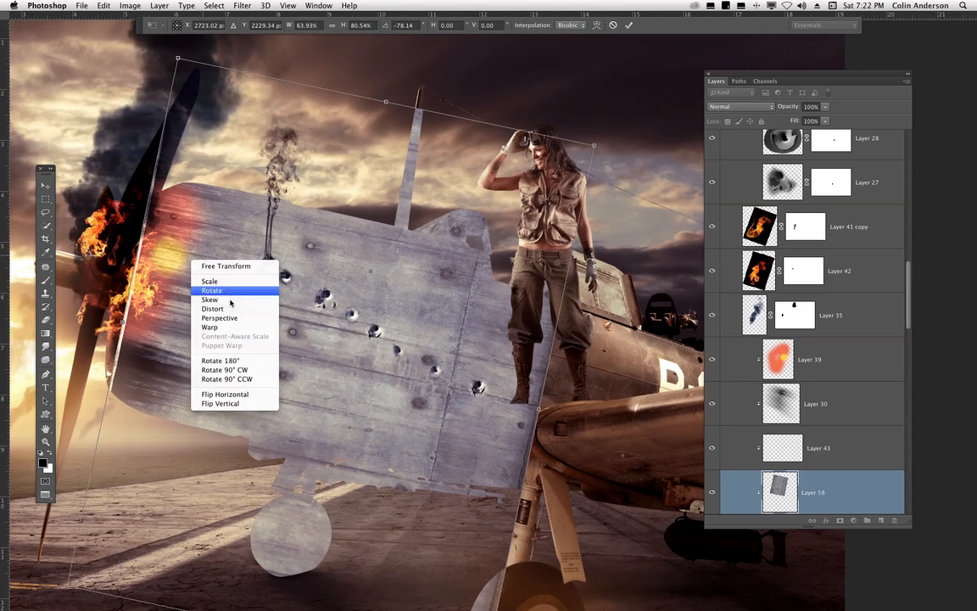
{"action": "left_click", "coordinate": [225, 329]}
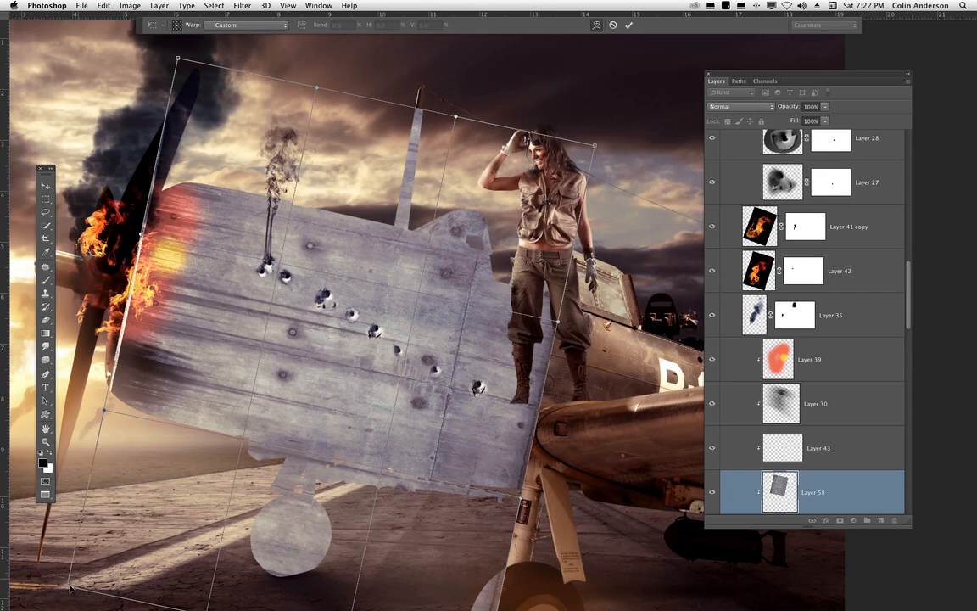
{"action": "left_click_drag", "start_coordinate": [70, 587], "coordinate": [44, 496]}
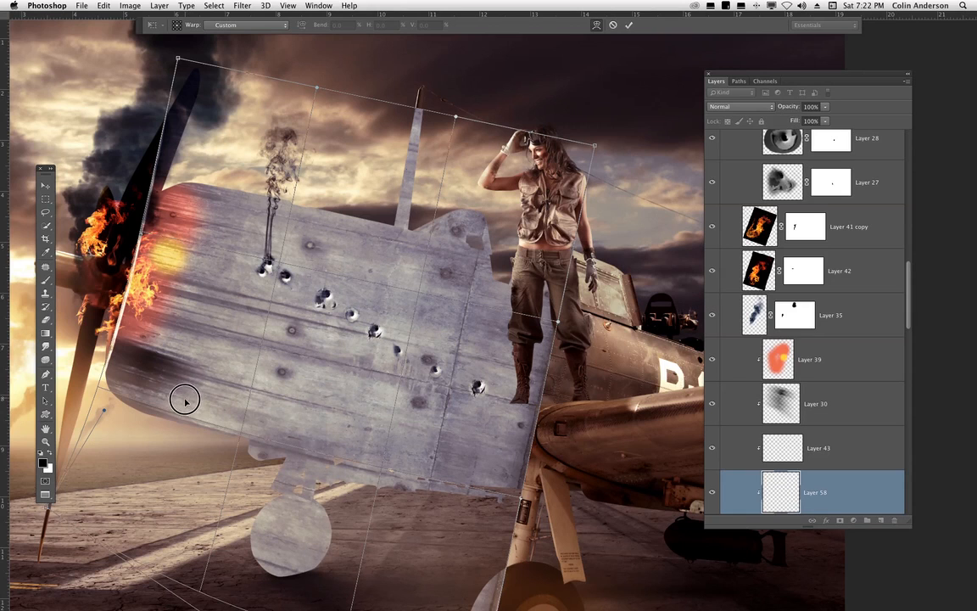
{"action": "left_click_drag", "start_coordinate": [185, 400], "coordinate": [185, 404]}
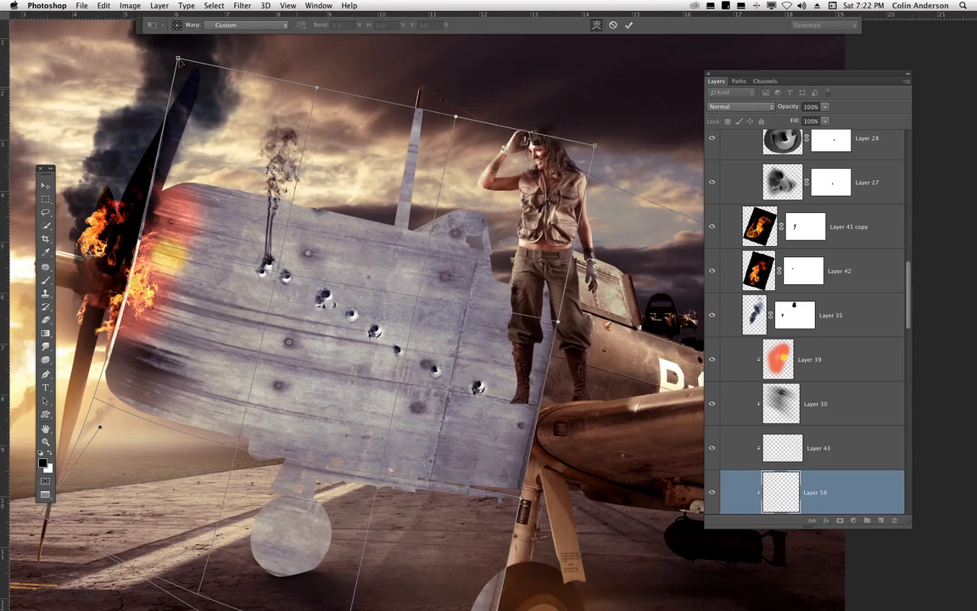
{"action": "left_click_drag", "start_coordinate": [178, 62], "coordinate": [146, 146]}
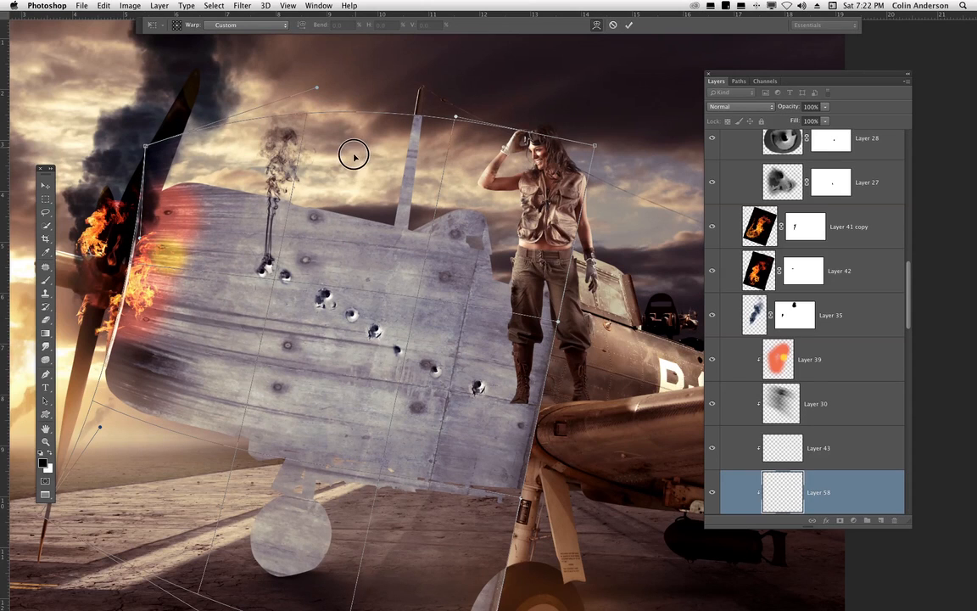
{"action": "left_click_drag", "start_coordinate": [354, 155], "coordinate": [353, 164]}
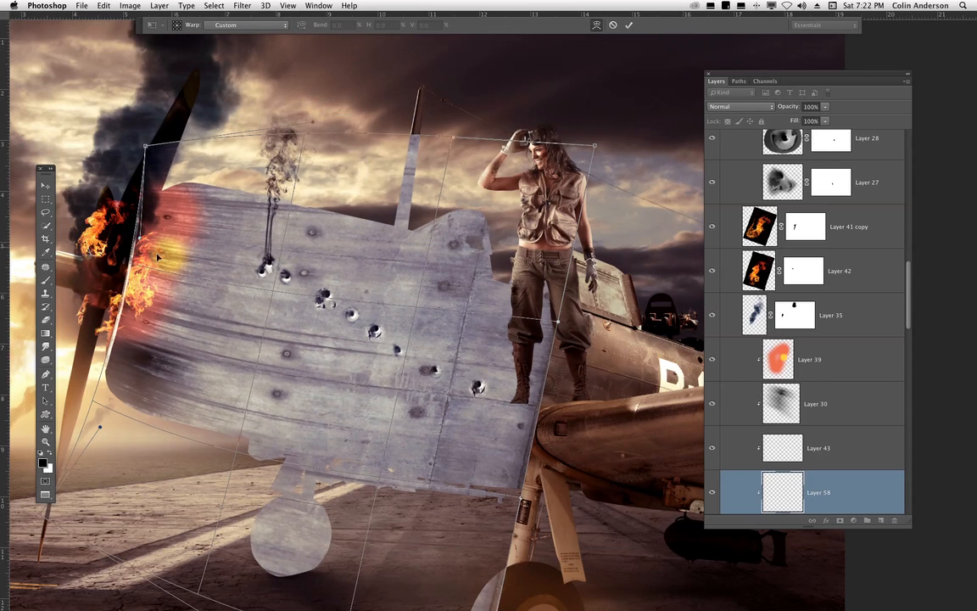
{"action": "left_click_drag", "start_coordinate": [145, 257], "coordinate": [152, 256]}
{"action": "left_click_drag", "start_coordinate": [149, 145], "coordinate": [166, 142]}
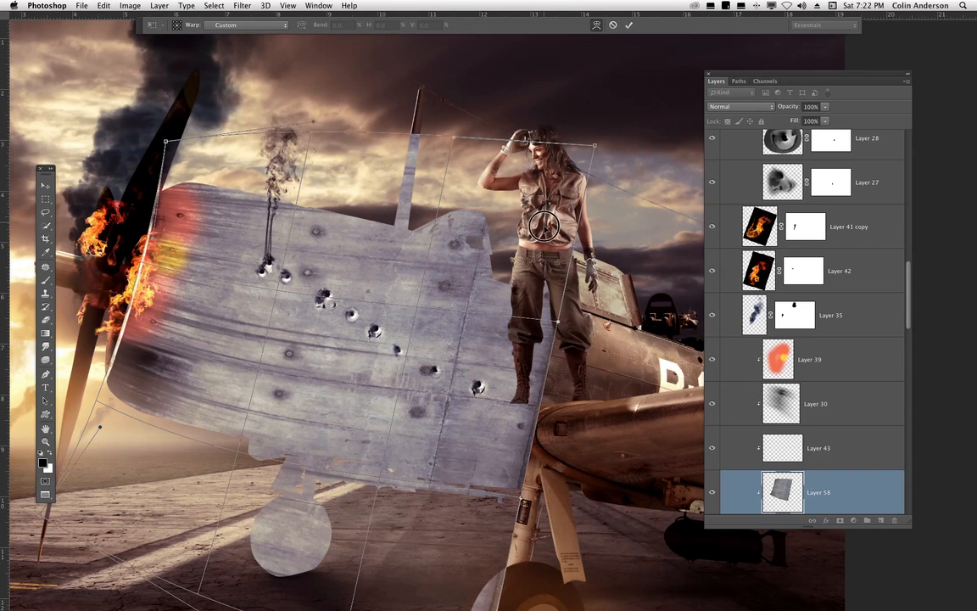
{"action": "left_click_drag", "start_coordinate": [543, 225], "coordinate": [544, 237]}
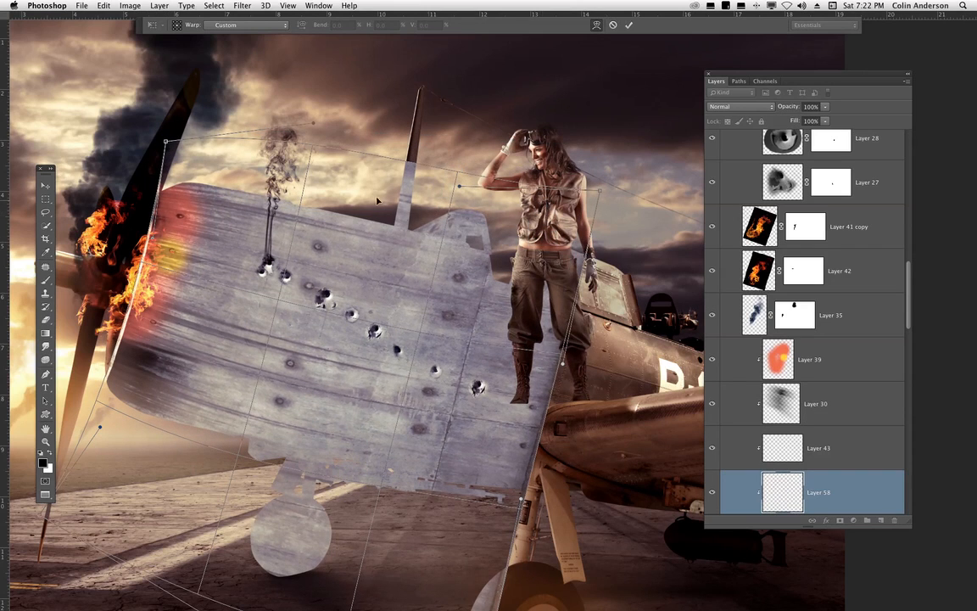
{"action": "left_click_drag", "start_coordinate": [351, 188], "coordinate": [351, 195]}
{"action": "left_click_drag", "start_coordinate": [46, 504], "coordinate": [47, 448]}
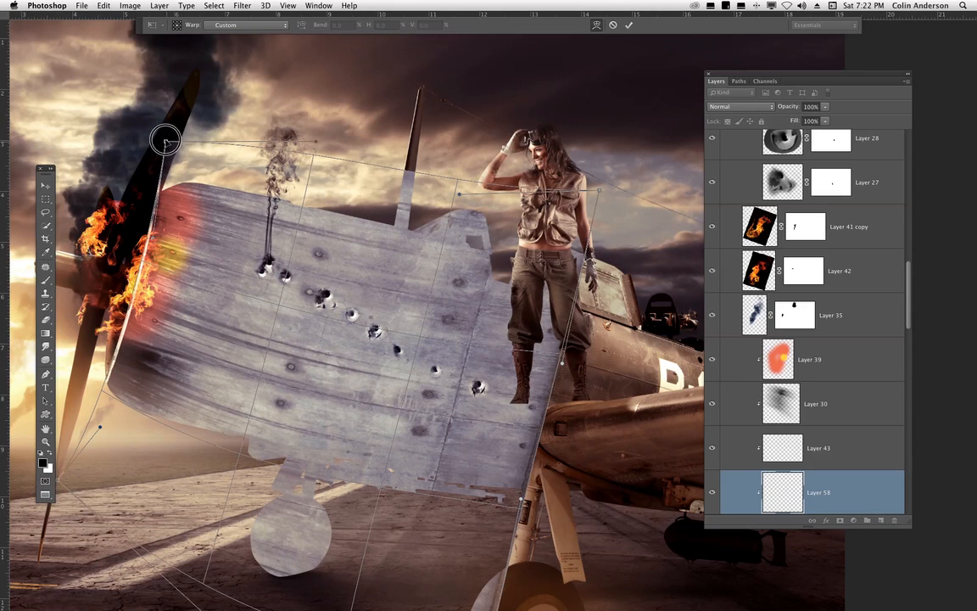
- Refine the warp along the texture's top and bottom edges, then commit the transformation
{"action": "left_click_drag", "start_coordinate": [165, 141], "coordinate": [135, 172]}
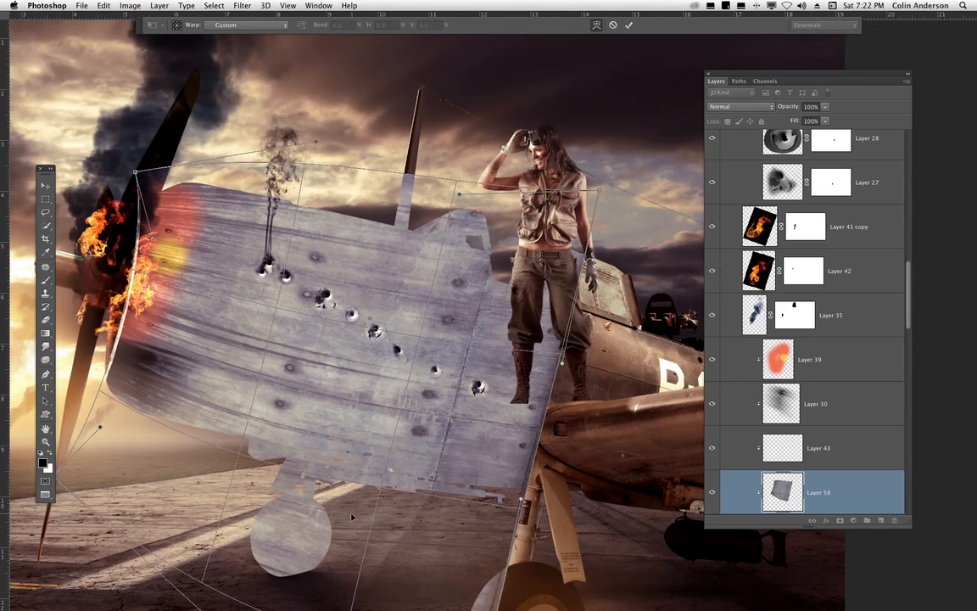
{"action": "left_click_drag", "start_coordinate": [324, 465], "coordinate": [326, 448]}
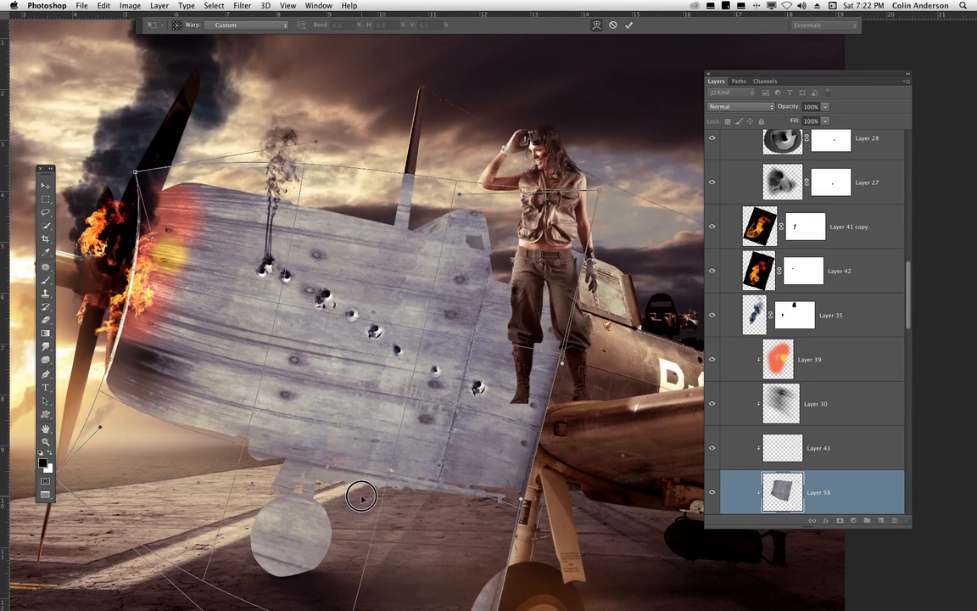
{"action": "left_click_drag", "start_coordinate": [361, 497], "coordinate": [359, 498]}
{"action": "left_click_drag", "start_coordinate": [554, 222], "coordinate": [554, 225]}
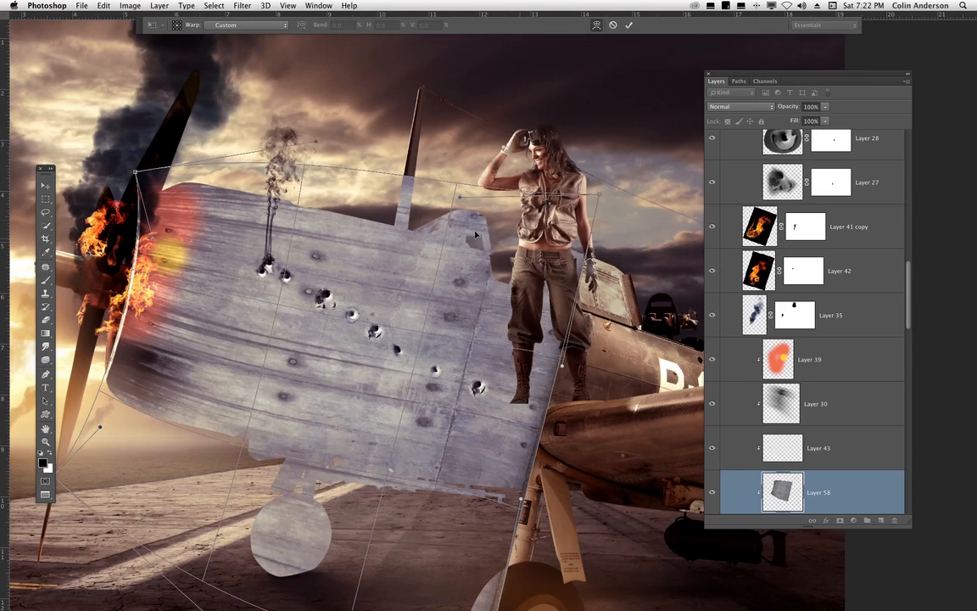
{"action": "left_click_drag", "start_coordinate": [386, 200], "coordinate": [382, 208]}
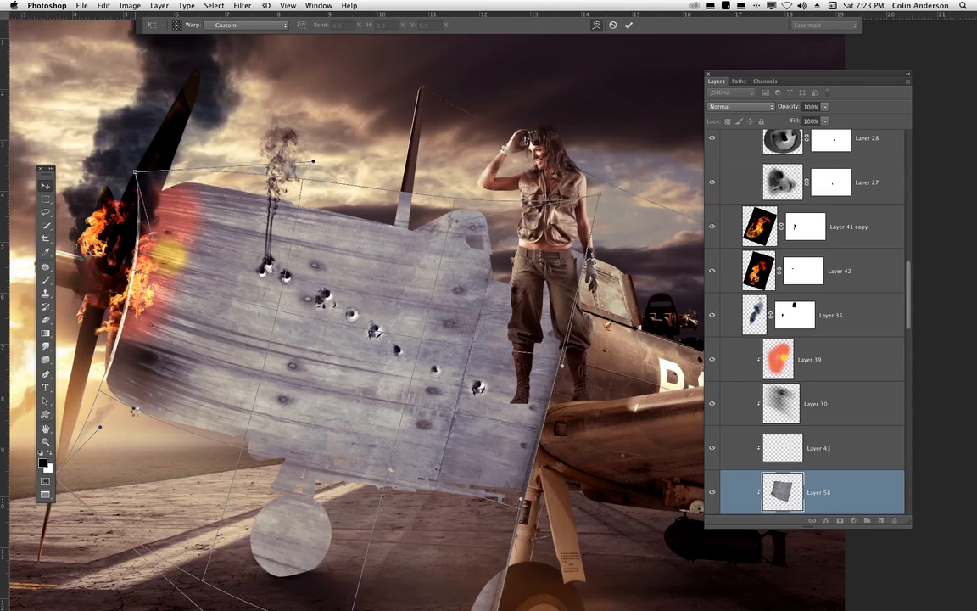
{"action": "key", "text": "Return"}
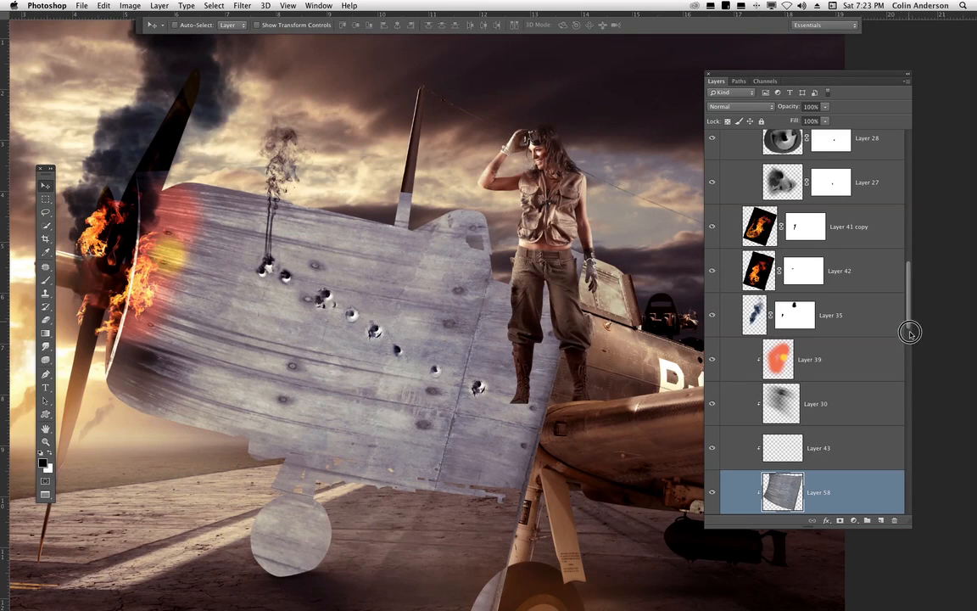
- Set the blend mode of the wall texture layer, Layer 58, to Multiply
{"action": "scroll", "coordinate": [909, 333], "scroll_direction": "down", "scroll_amount": 5}
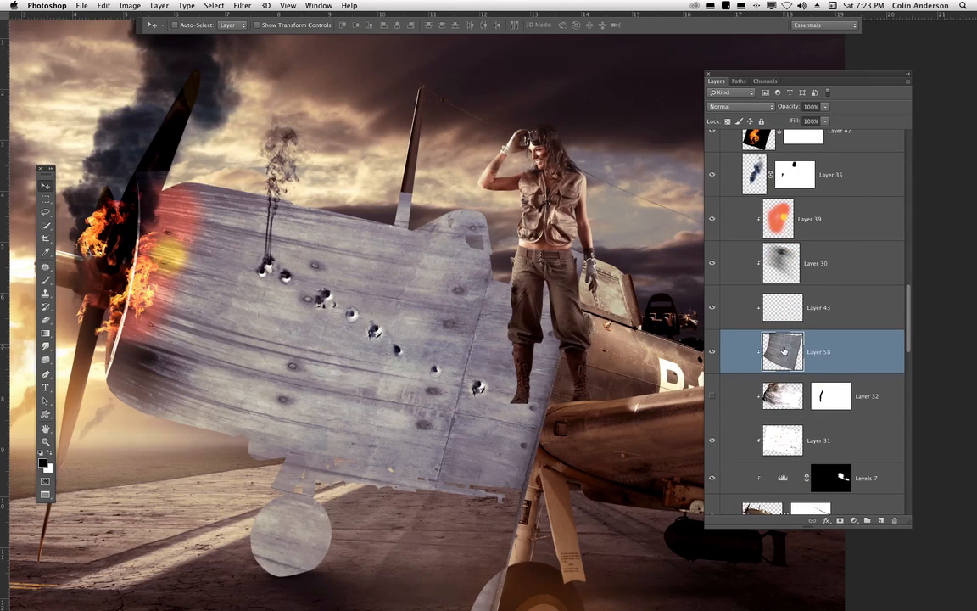
{"action": "left_click", "coordinate": [734, 109]}
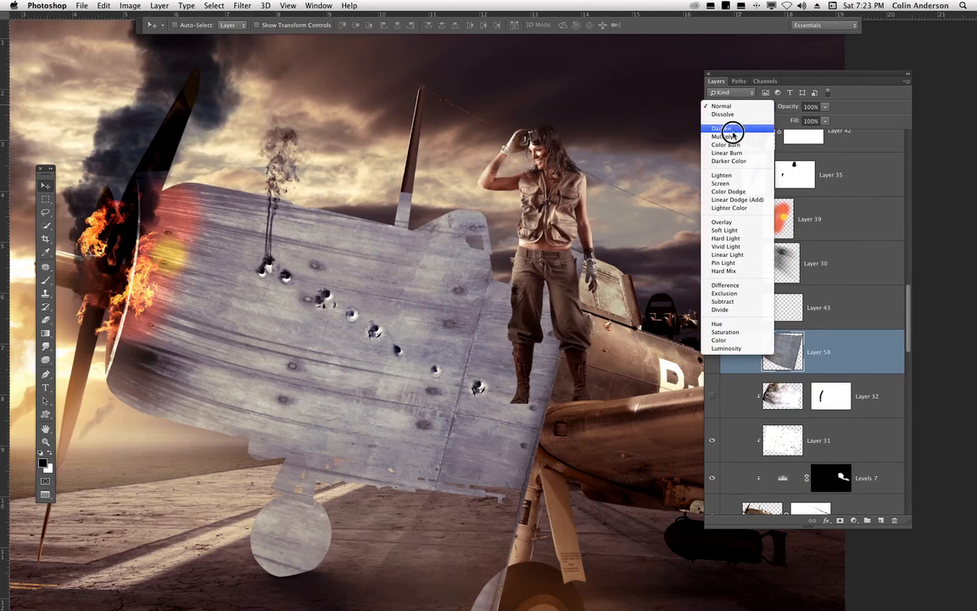
{"action": "left_click", "coordinate": [736, 132]}
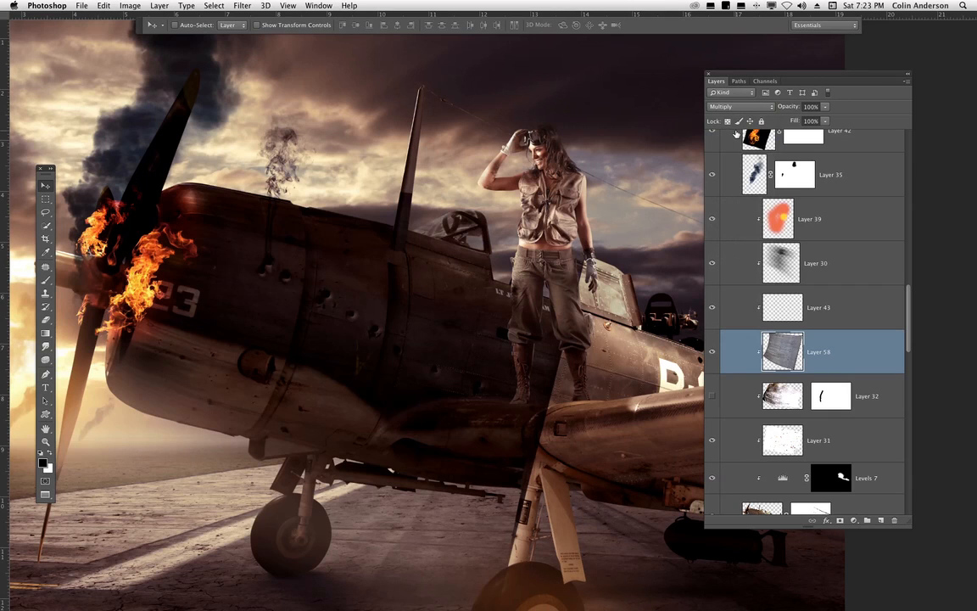
- Apply Levels to the wall texture layer with input levels 76, 0.91 and 128
{"action": "left_click_drag", "start_coordinate": [588, 470], "coordinate": [551, 405]}
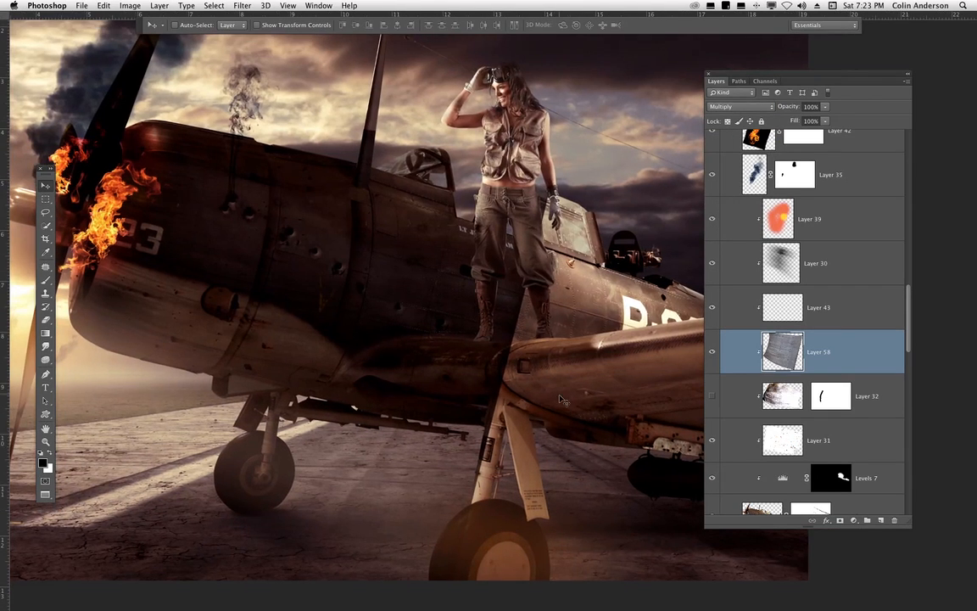
{"action": "key", "text": "super+l"}
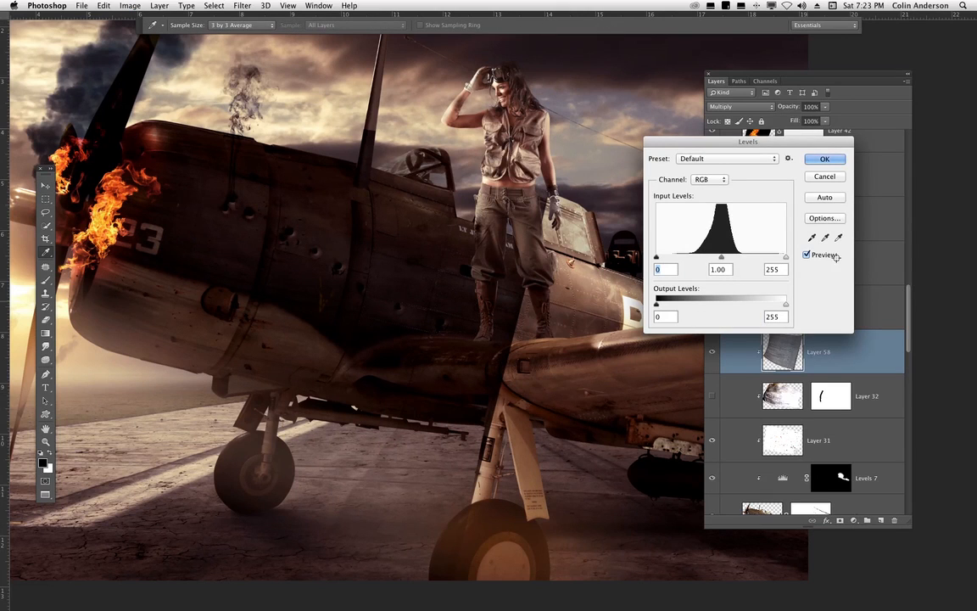
{"action": "left_click_drag", "start_coordinate": [786, 259], "coordinate": [716, 258]}
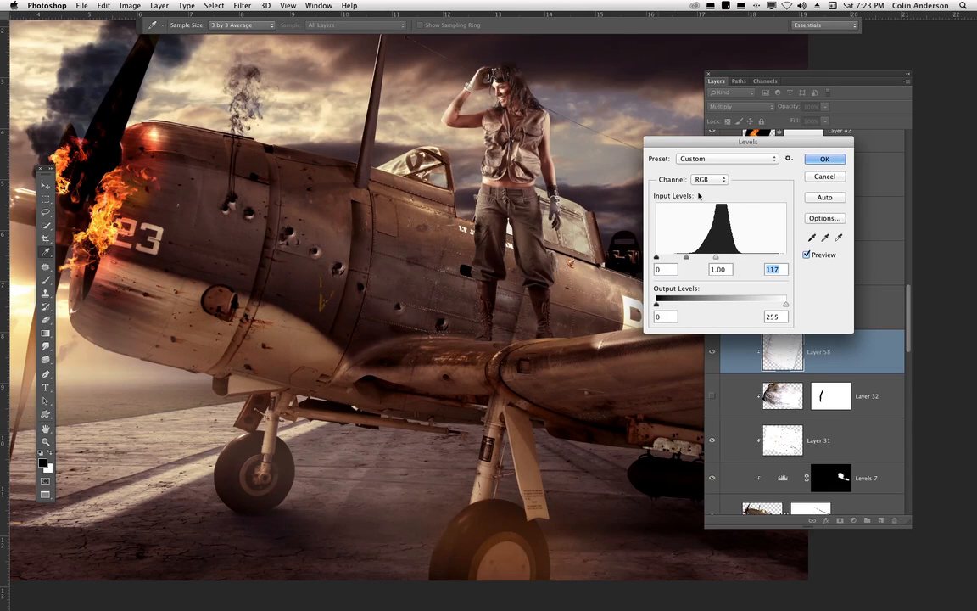
{"action": "left_click_drag", "start_coordinate": [704, 142], "coordinate": [591, 169]}
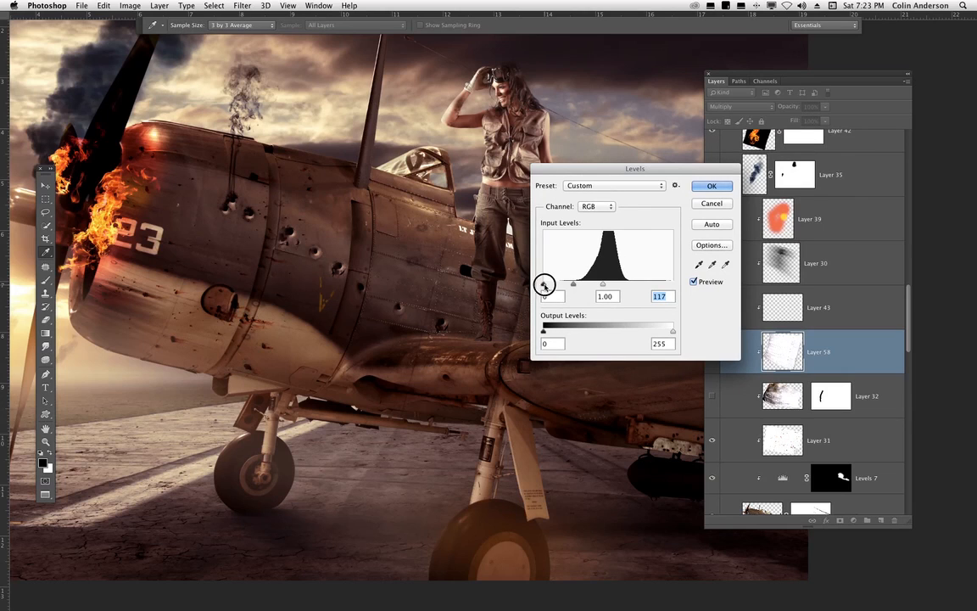
{"action": "left_click_drag", "start_coordinate": [545, 285], "coordinate": [556, 285]}
{"action": "left_click_drag", "start_coordinate": [561, 285], "coordinate": [598, 286]}
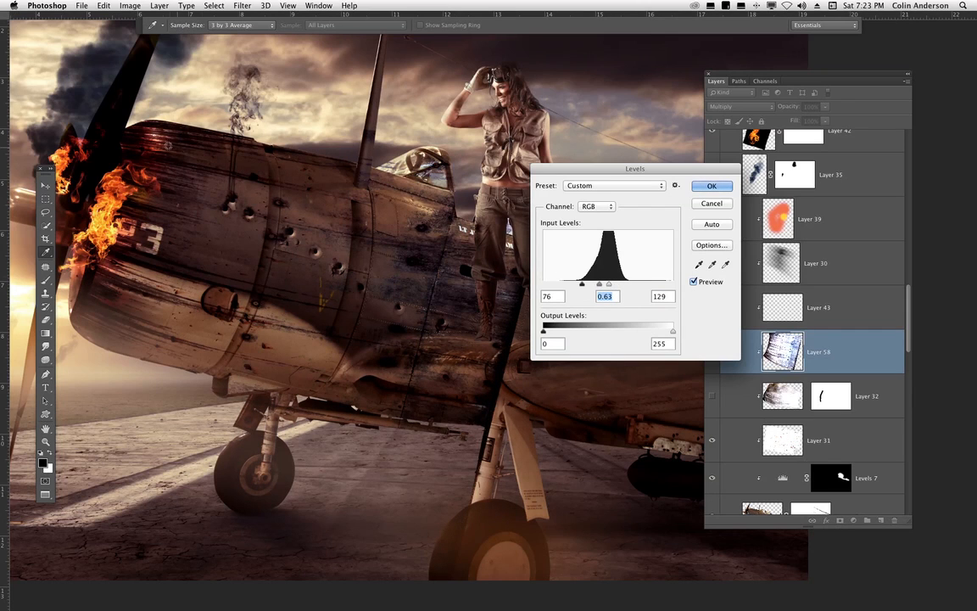
{"action": "left_click_drag", "start_coordinate": [335, 355], "coordinate": [448, 409]}
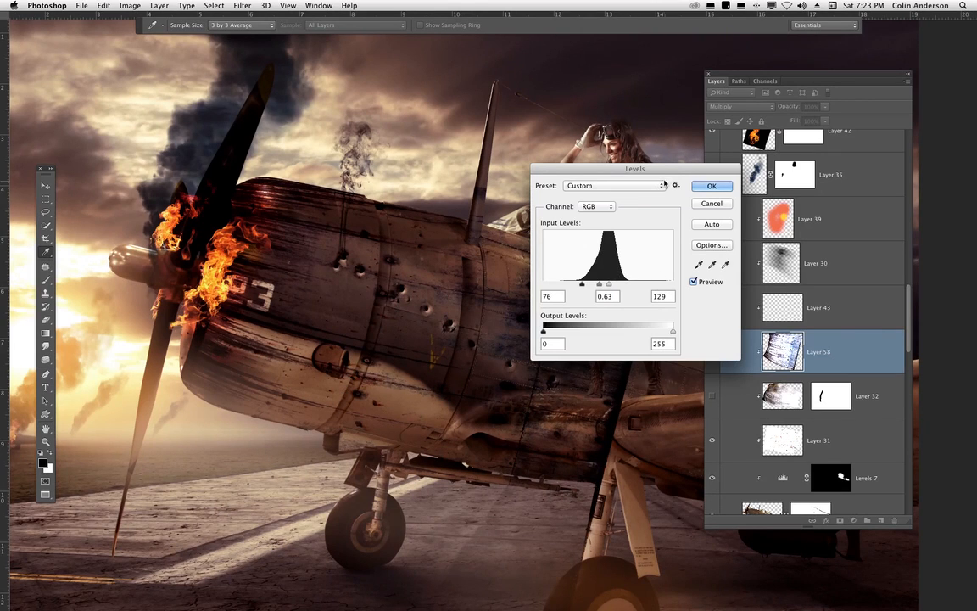
{"action": "left_click_drag", "start_coordinate": [615, 167], "coordinate": [742, 177]}
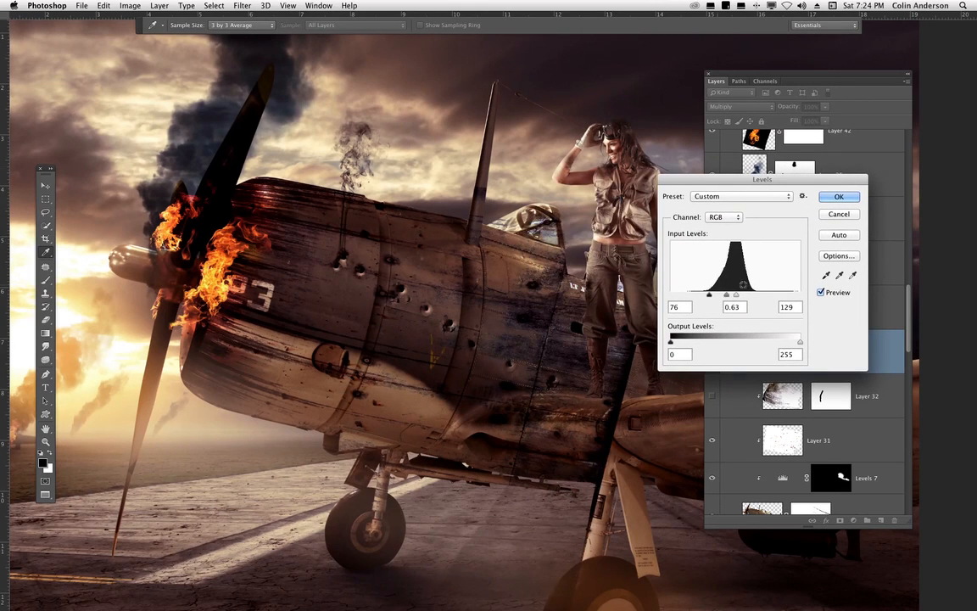
{"action": "mouse_move", "coordinate": [740, 295]}
{"action": "left_mouse_down"}
{"action": "mouse_move", "coordinate": [726, 296]}
{"action": "mouse_move", "coordinate": [737, 296]}
{"action": "left_mouse_up"}
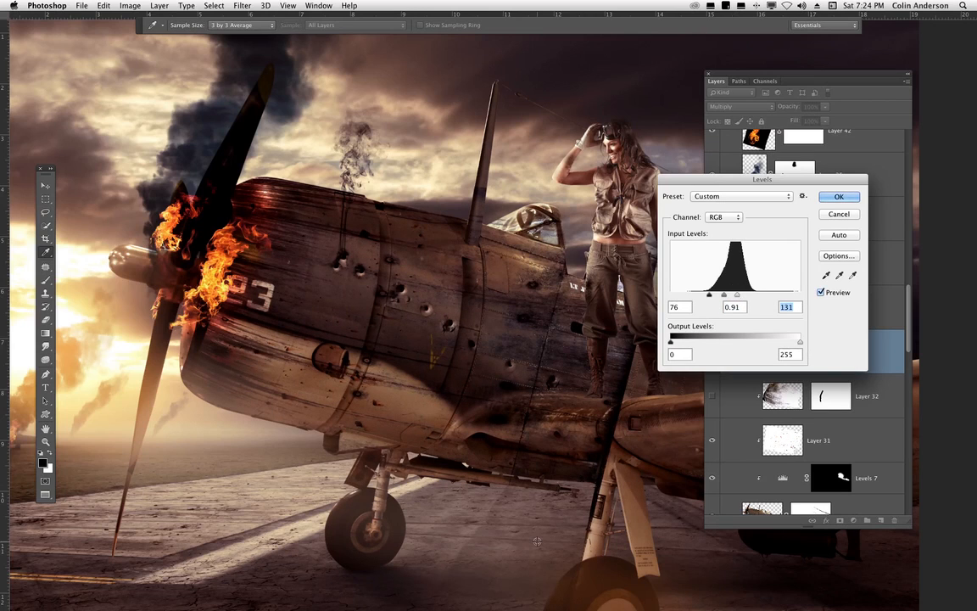
{"action": "left_click_drag", "start_coordinate": [743, 294], "coordinate": [736, 296]}
{"action": "left_click", "coordinate": [838, 196]}
- Set the wall texture layer's fill to 74%
{"action": "key", "text": "v"}
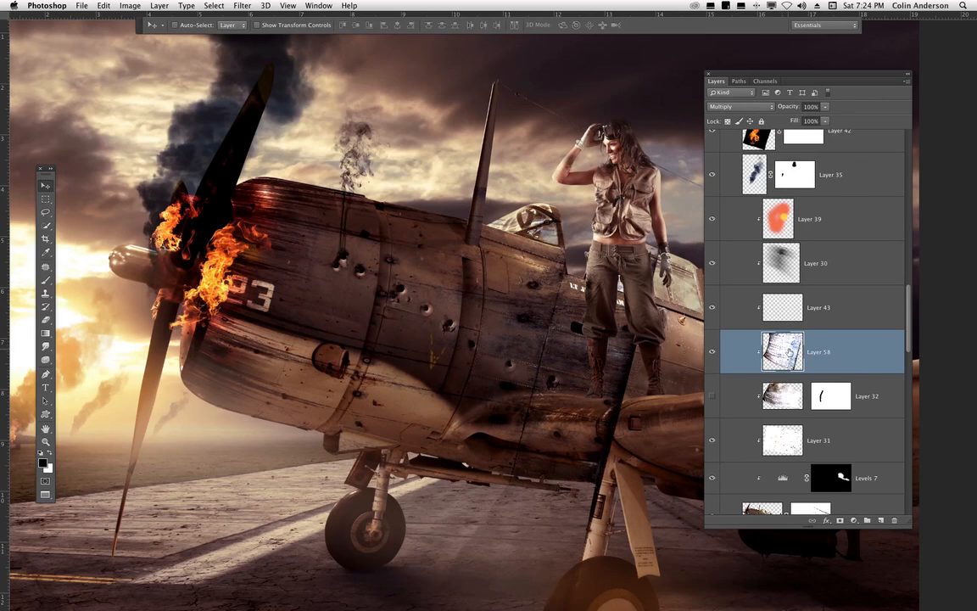
{"action": "left_click", "coordinate": [794, 387]}
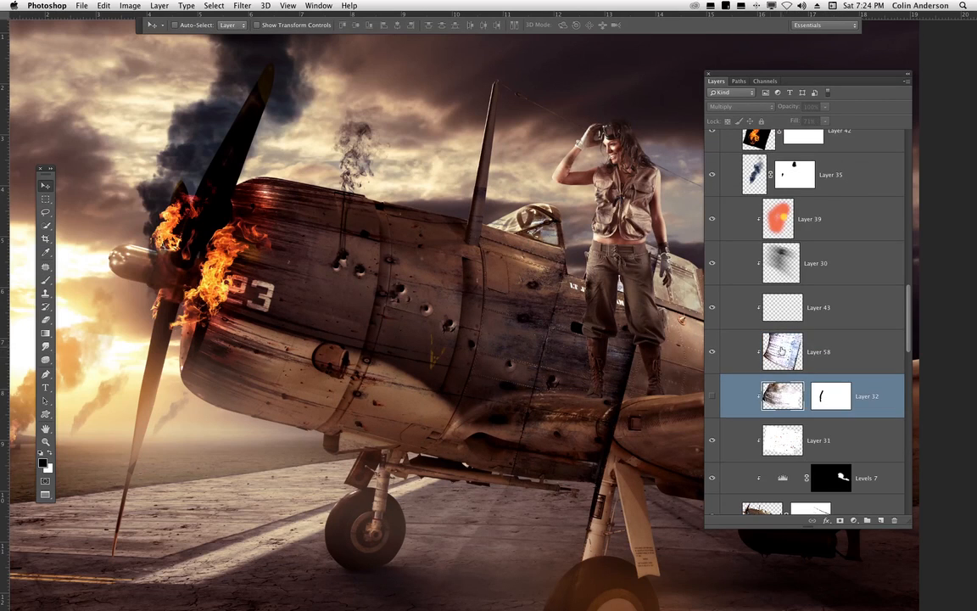
{"action": "left_click", "coordinate": [781, 347]}
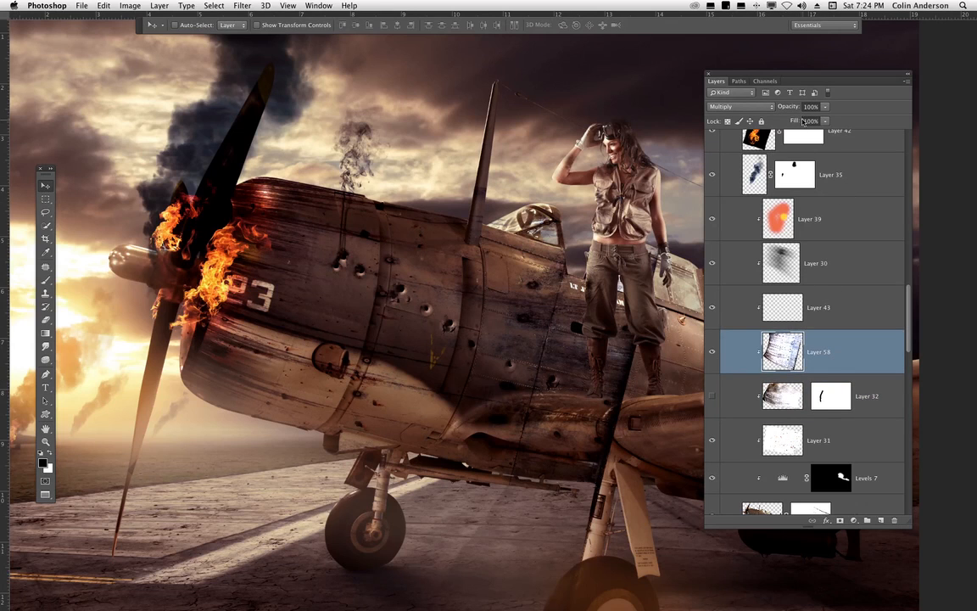
{"action": "left_click_drag", "start_coordinate": [823, 124], "coordinate": [811, 133]}
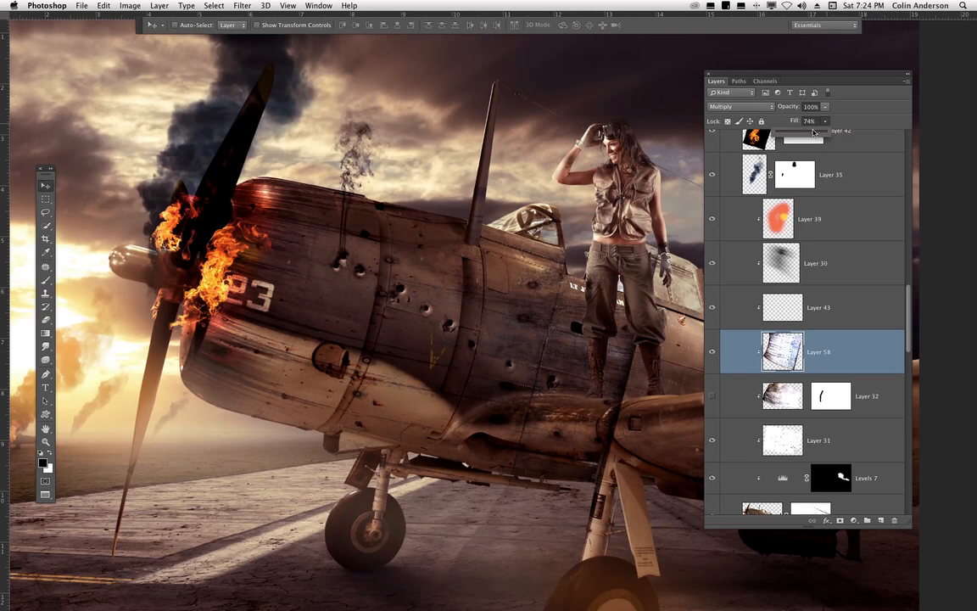
- Add a layer mask to the wall texture layer and dab black onto it with the Brush tool
{"action": "left_click_drag", "start_coordinate": [543, 375], "coordinate": [425, 332]}
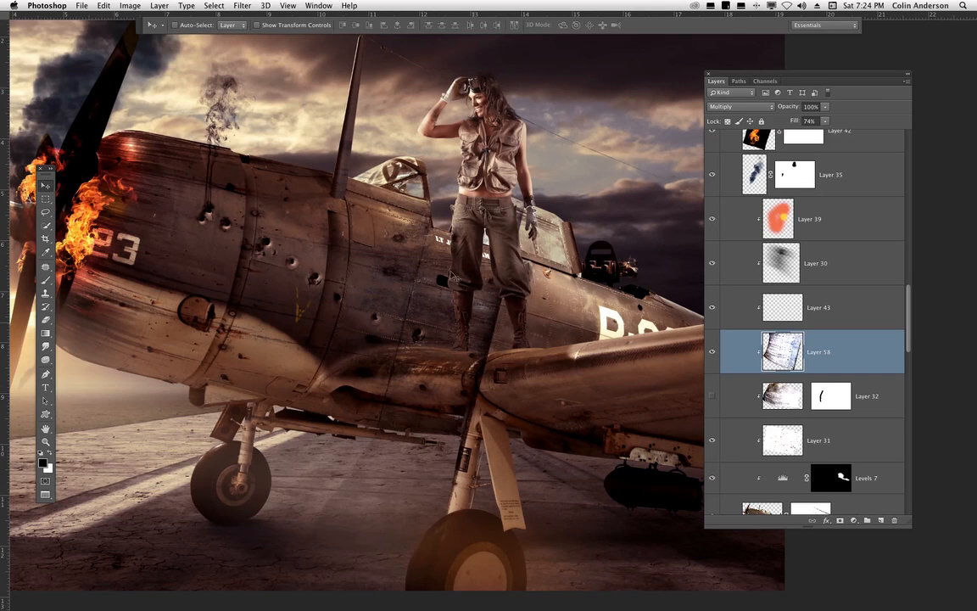
{"action": "left_click_drag", "start_coordinate": [426, 363], "coordinate": [445, 369]}
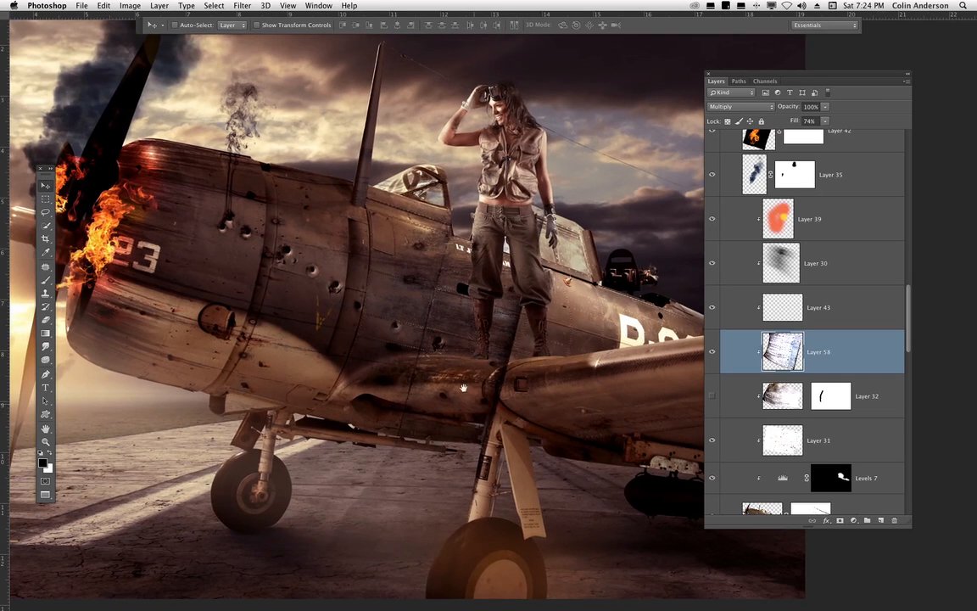
{"action": "left_click", "coordinate": [46, 280]}
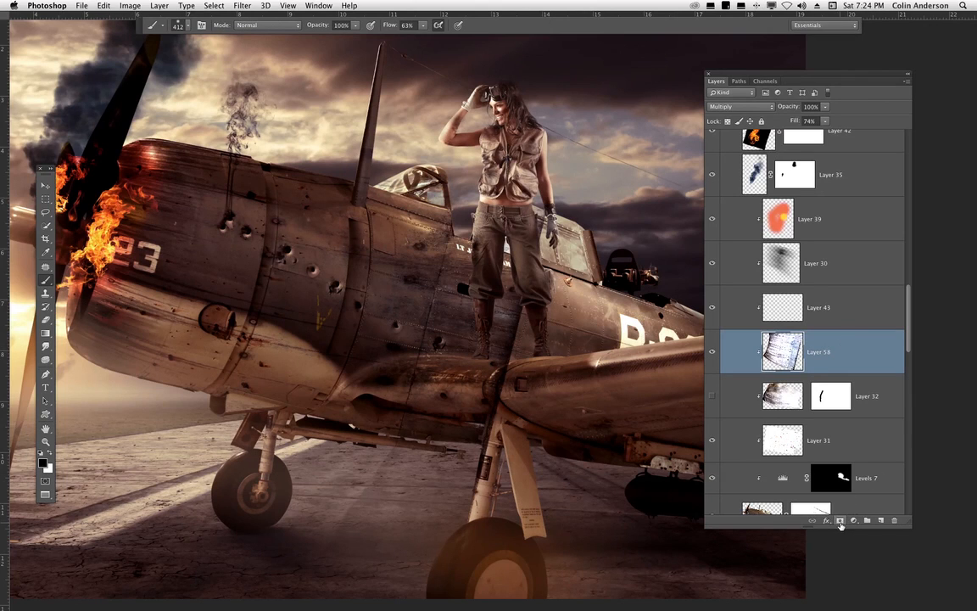
{"action": "left_click", "coordinate": [839, 521]}
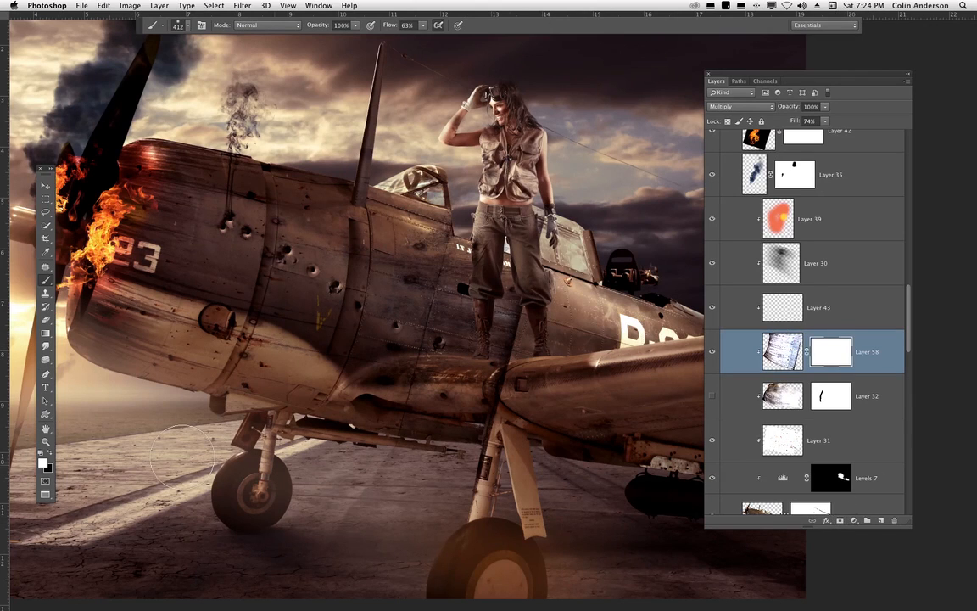
{"action": "left_click", "coordinate": [50, 450]}
{"action": "left_click", "coordinate": [508, 306]}
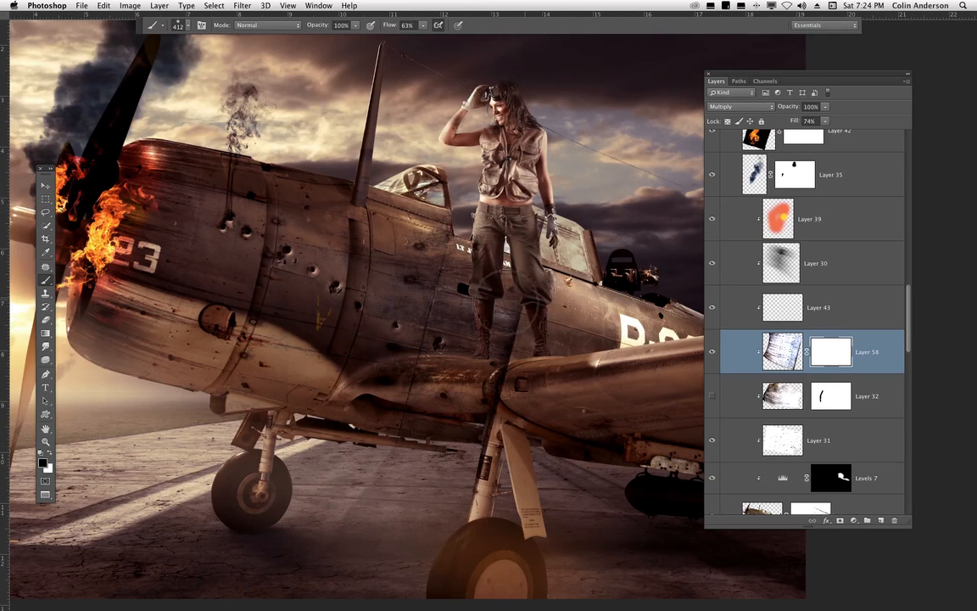
- Set the brush flow to 100% and paint black on the mask to hide the texture around the wing root and landing gear
{"action": "left_click", "coordinate": [425, 25]}
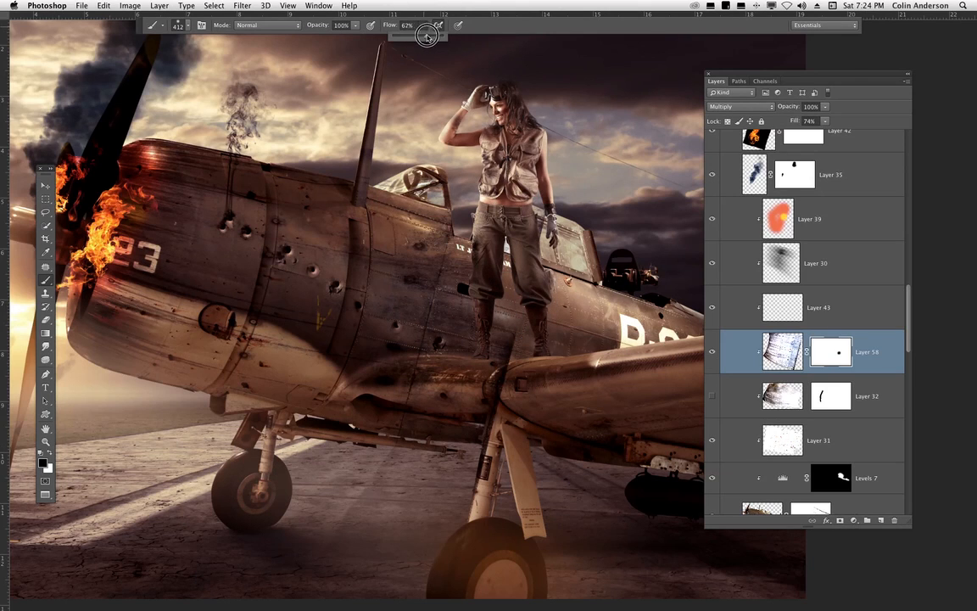
{"action": "left_click_drag", "start_coordinate": [425, 37], "coordinate": [446, 37]}
{"action": "left_click", "coordinate": [436, 262]}
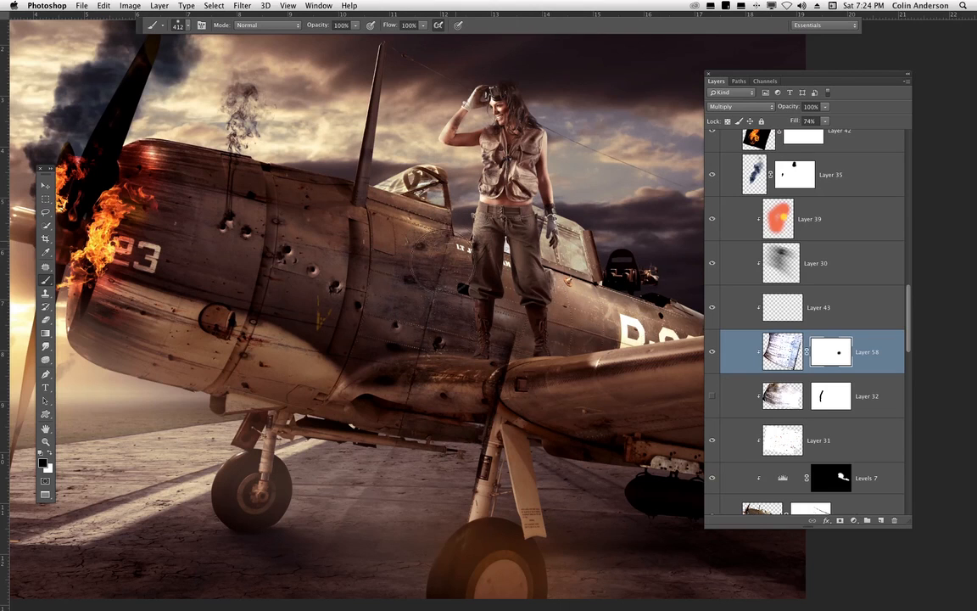
{"action": "mouse_move", "coordinate": [401, 229]}
{"action": "left_mouse_down"}
{"action": "mouse_move", "coordinate": [494, 375]}
{"action": "mouse_move", "coordinate": [497, 454]}
{"action": "mouse_move", "coordinate": [480, 477]}
{"action": "left_mouse_up"}
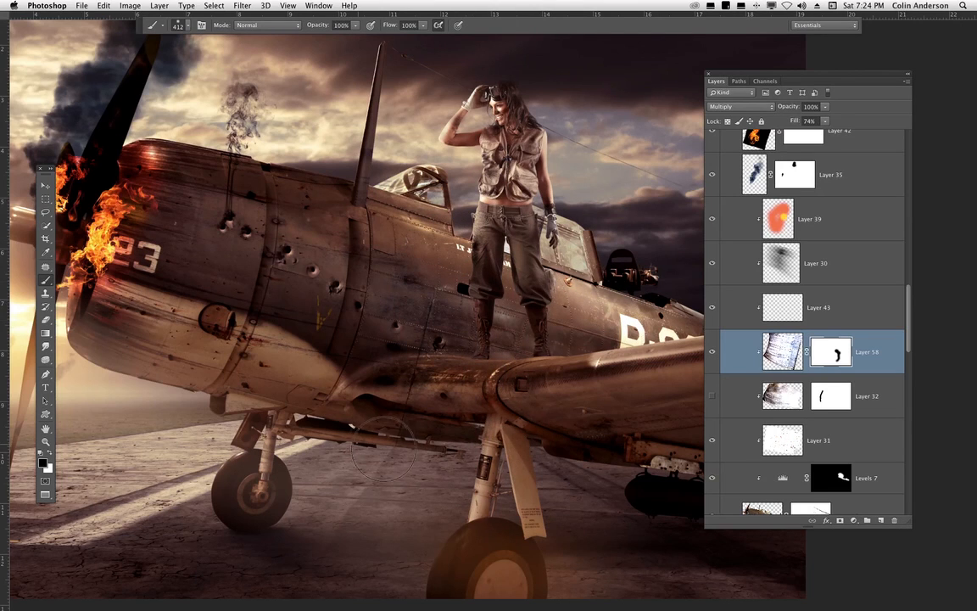
{"action": "left_click_drag", "start_coordinate": [384, 449], "coordinate": [446, 450]}
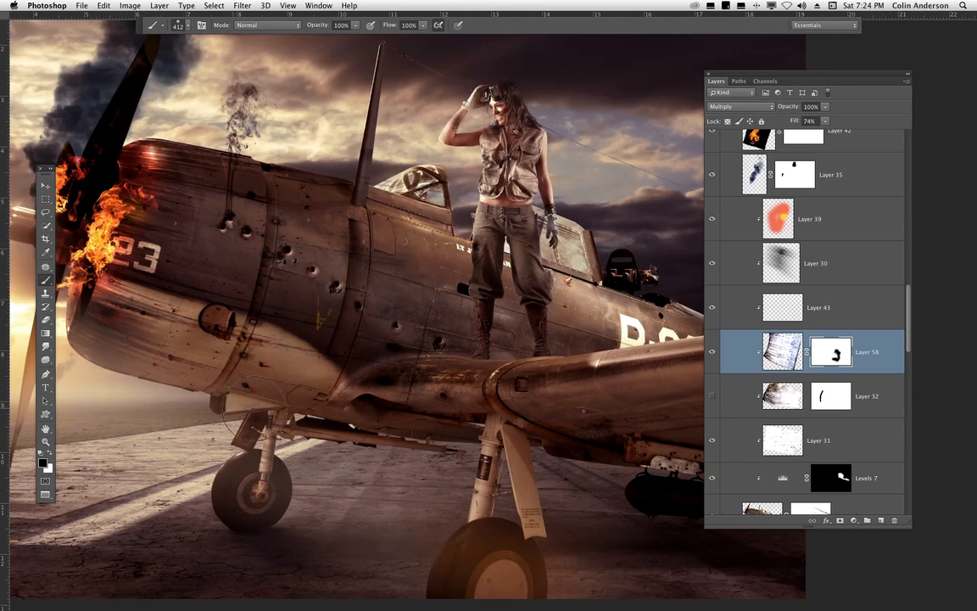
{"action": "left_click_drag", "start_coordinate": [341, 422], "coordinate": [458, 431]}
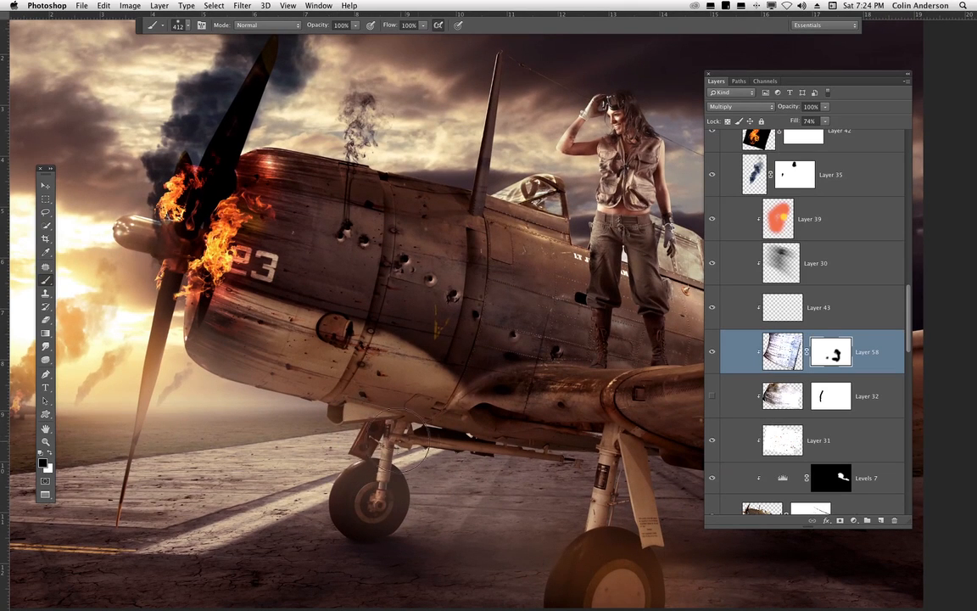
{"action": "left_click_drag", "start_coordinate": [509, 488], "coordinate": [367, 471]}
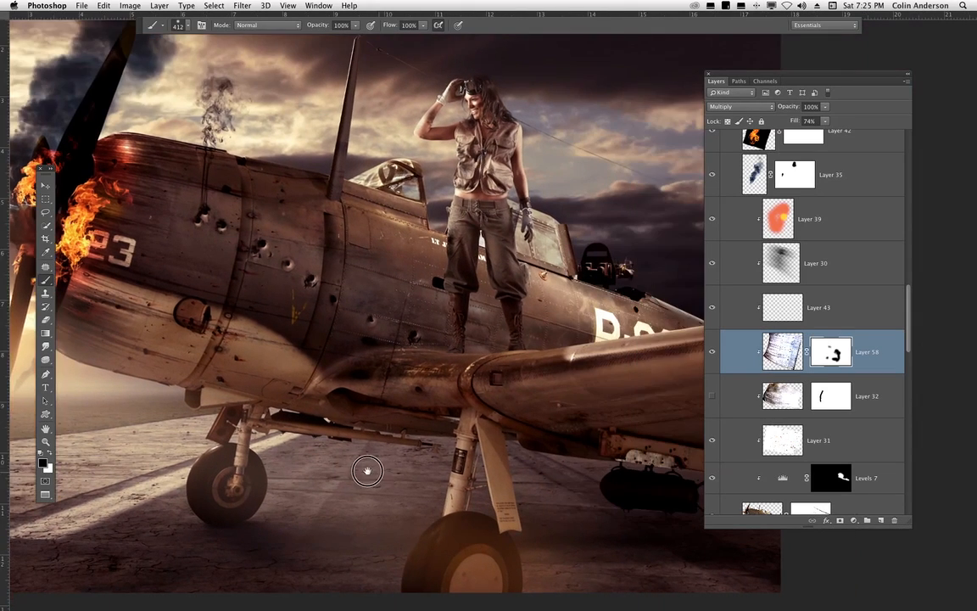
{"action": "left_click_drag", "start_coordinate": [441, 438], "coordinate": [551, 441]}
- Toggle the wall texture layer's visibility to compare, and paint more black on the mask near the wing root
{"action": "left_click", "coordinate": [712, 351]}
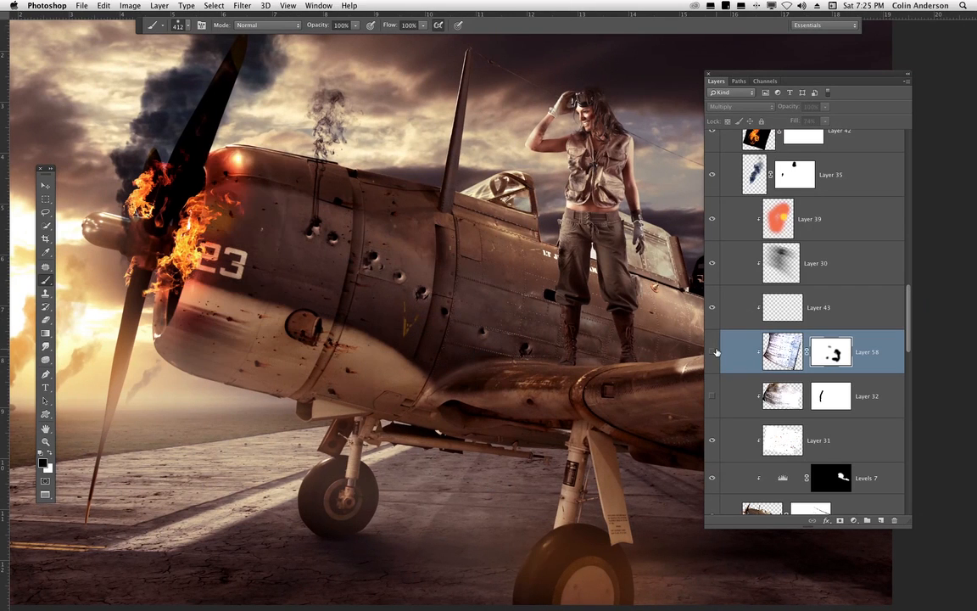
{"action": "left_click", "coordinate": [712, 351]}
{"action": "scroll", "coordinate": [489, 281], "scroll_direction": "down", "scroll_amount": 5}
{"action": "scroll", "coordinate": [489, 281], "scroll_direction": "right", "scroll_amount": 2}
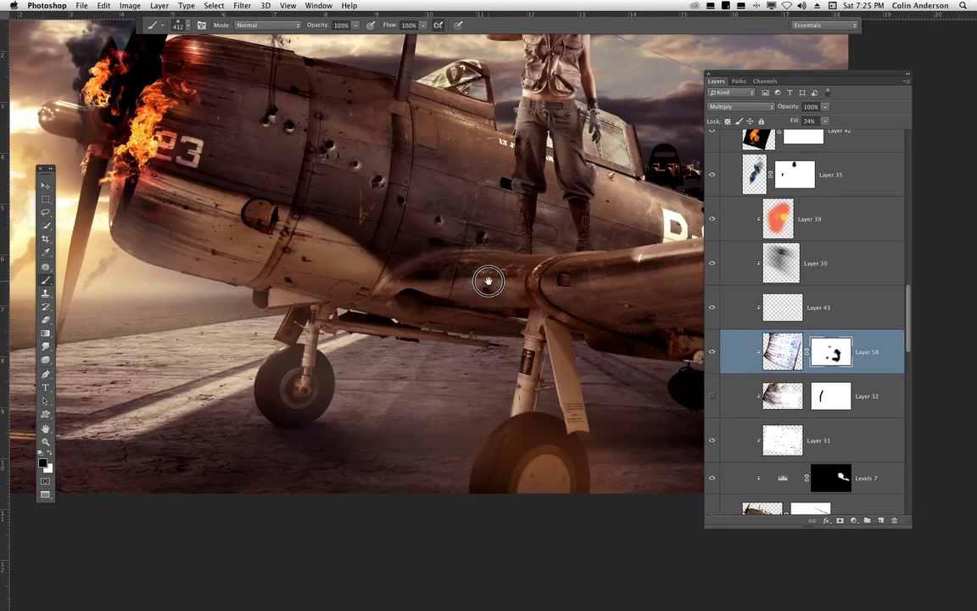
{"action": "scroll", "coordinate": [489, 282], "scroll_direction": "down", "scroll_amount": 3}
{"action": "scroll", "coordinate": [489, 281], "scroll_direction": "right", "scroll_amount": 1}
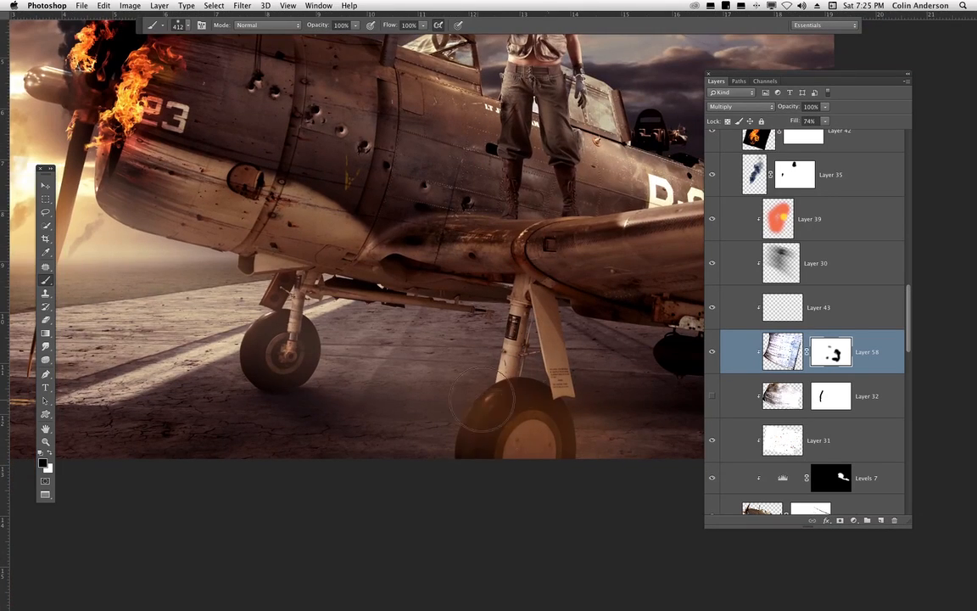
{"action": "scroll", "coordinate": [364, 335], "scroll_direction": "up", "scroll_amount": 8}
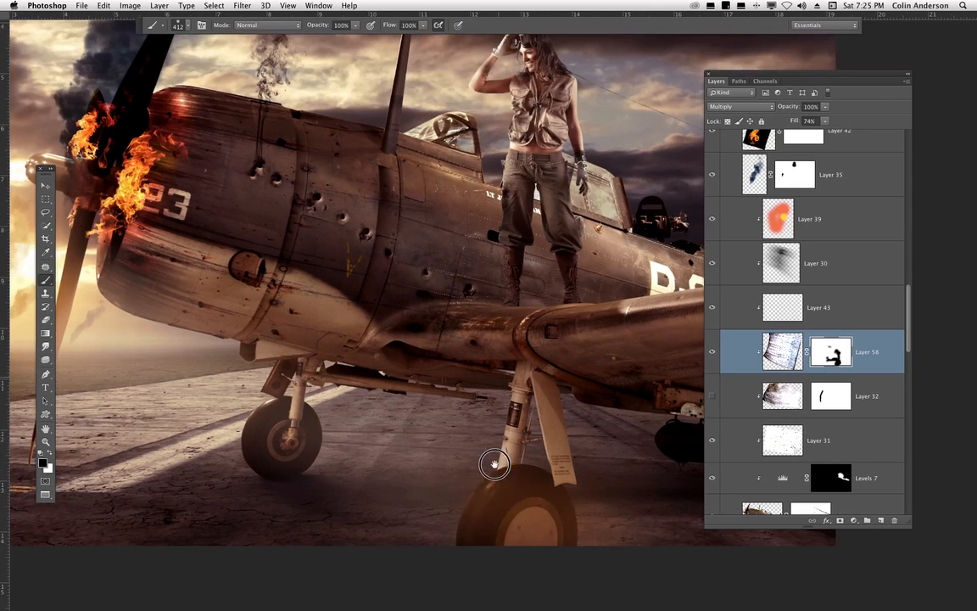
{"action": "mouse_move", "coordinate": [454, 172]}
{"action": "left_mouse_down"}
{"action": "mouse_move", "coordinate": [440, 89]}
{"action": "mouse_move", "coordinate": [440, 148]}
{"action": "left_mouse_up"}
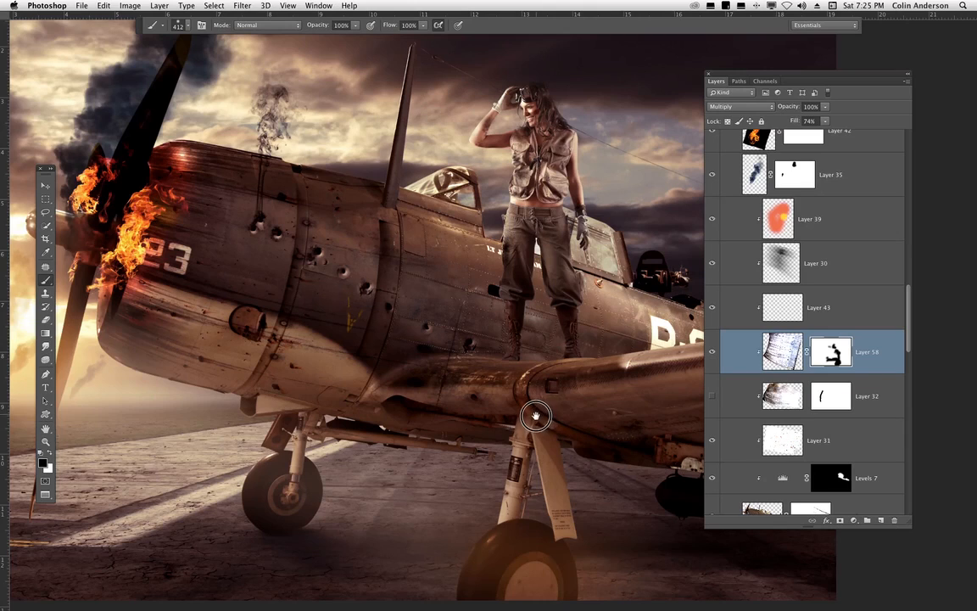
{"action": "scroll", "coordinate": [511, 390], "scroll_direction": "up", "scroll_amount": 1}
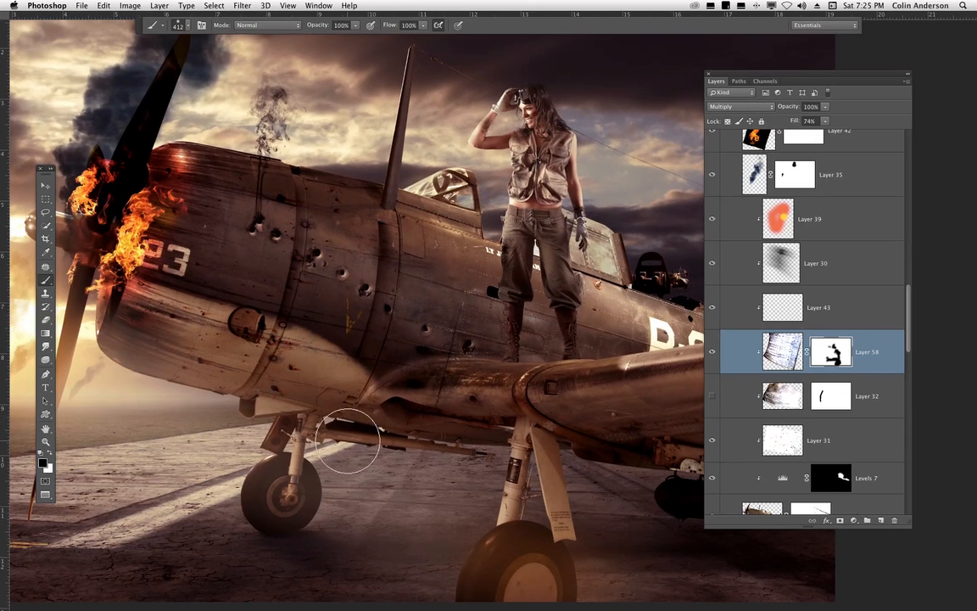
- Select the wall texture layer's content and draw a Lasso selection around the dark patch on the wing root
{"action": "key", "text": "super+plus"}
{"action": "key", "text": "super+plus"}
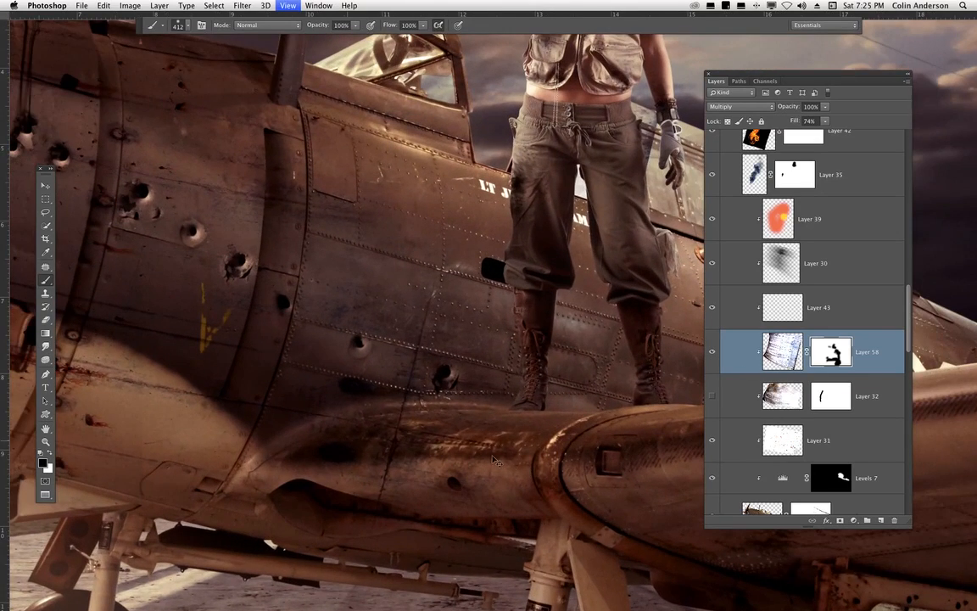
{"action": "scroll", "coordinate": [522, 335], "scroll_direction": "down", "scroll_amount": 3}
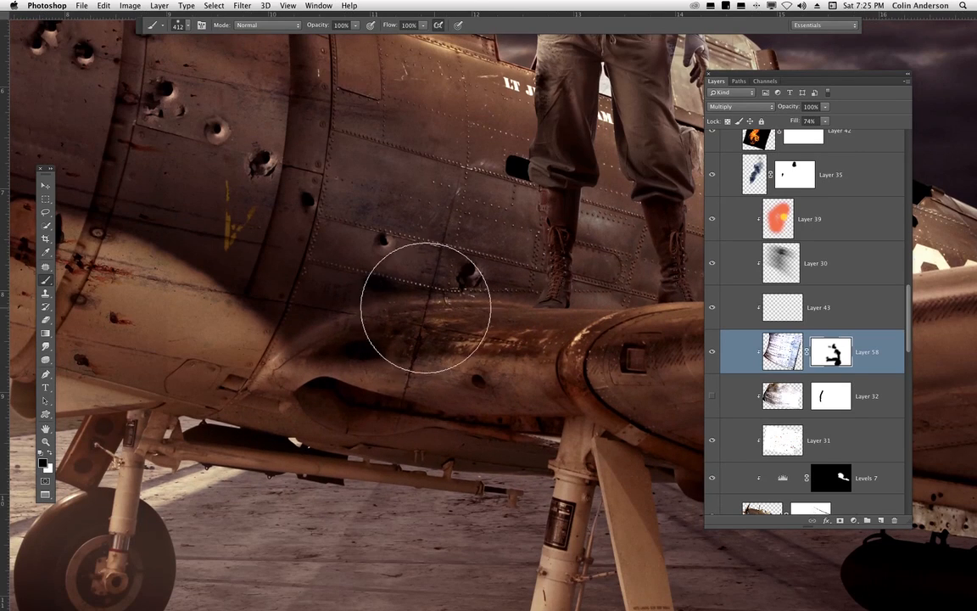
{"action": "left_click", "coordinate": [46, 212]}
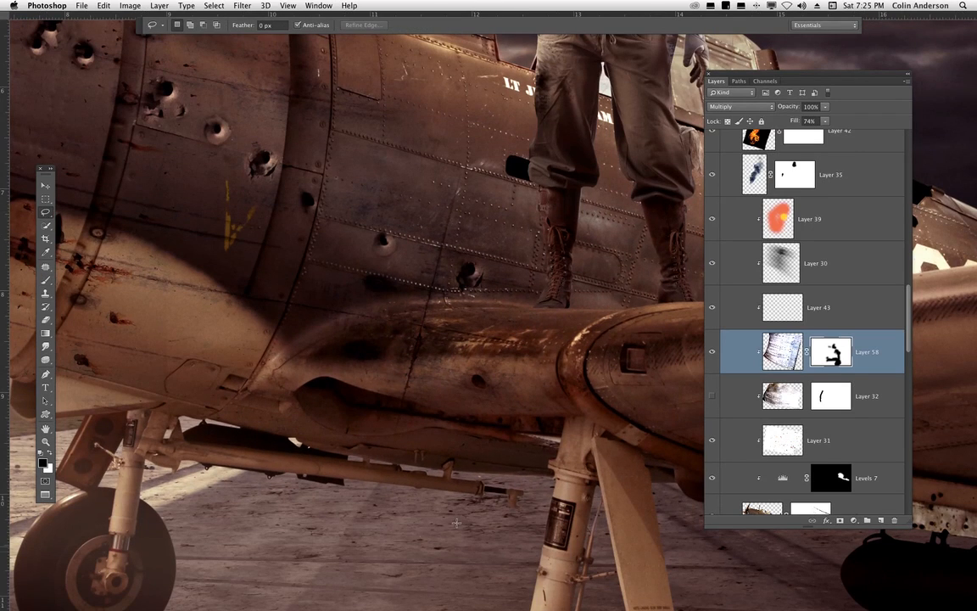
{"action": "left_click", "coordinate": [780, 352]}
{"action": "mouse_move", "coordinate": [427, 297]}
{"action": "left_mouse_down"}
{"action": "mouse_move", "coordinate": [395, 328]}
{"action": "mouse_move", "coordinate": [380, 450]}
{"action": "mouse_move", "coordinate": [452, 397]}
{"action": "mouse_move", "coordinate": [496, 231]}
{"action": "mouse_move", "coordinate": [445, 204]}
{"action": "mouse_move", "coordinate": [405, 308]}
{"action": "mouse_move", "coordinate": [403, 368]}
{"action": "left_mouse_up"}
{"action": "left_click", "coordinate": [442, 310]}
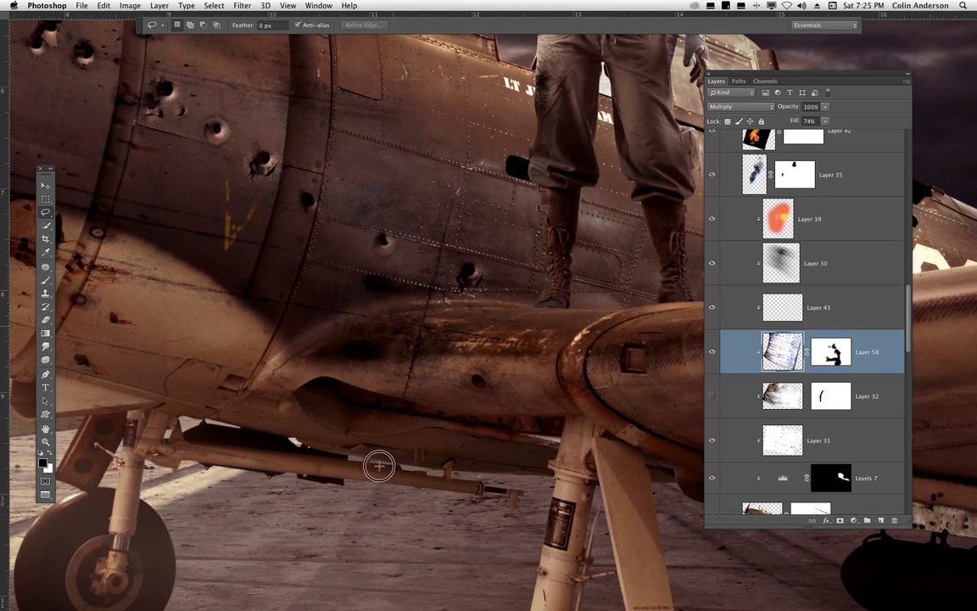
{"action": "left_click_drag", "start_coordinate": [465, 306], "coordinate": [490, 291]}
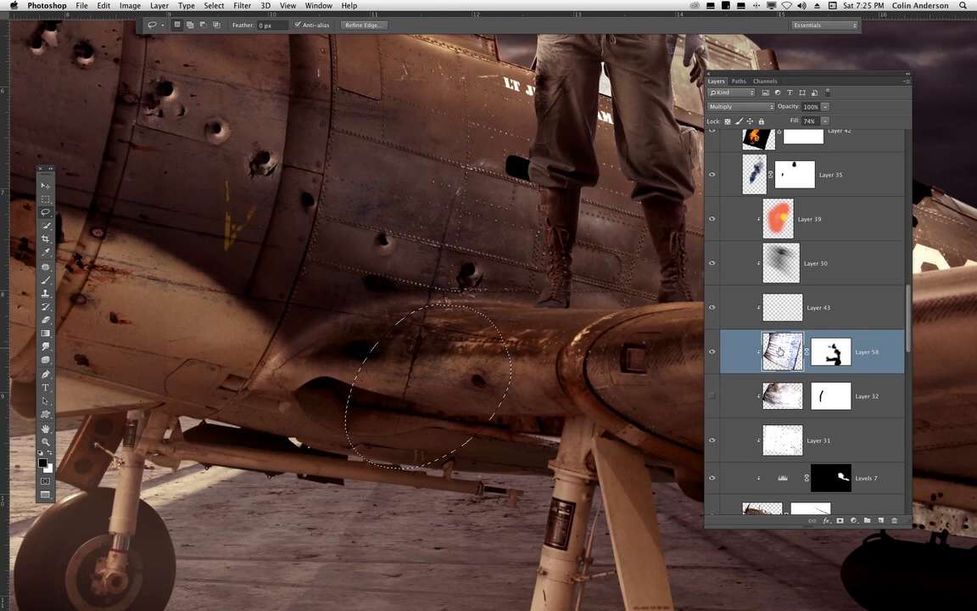
- Try warping the selected texture patch over the wing root, then undo the warp
{"action": "key", "text": "super+t"}
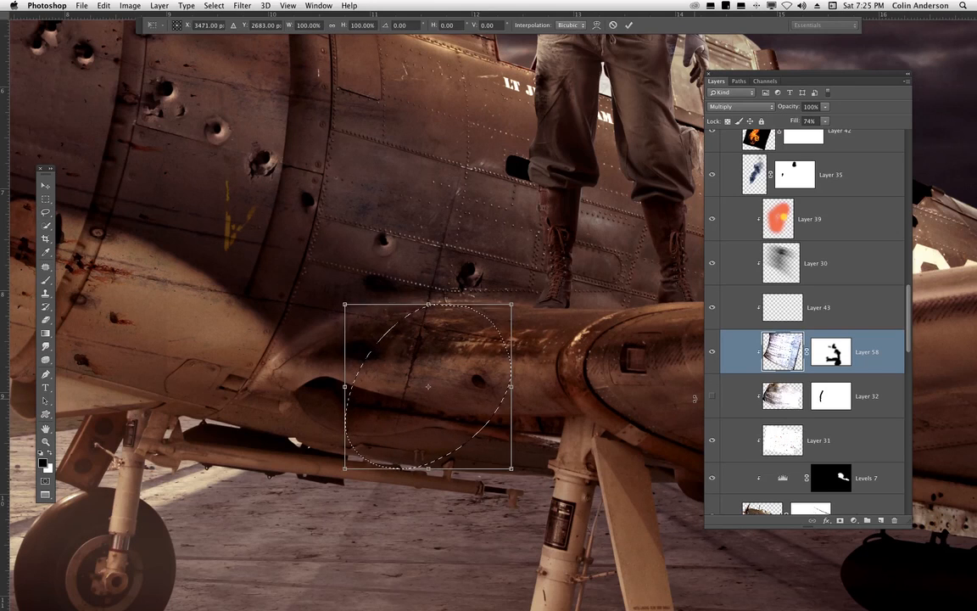
{"action": "right_click", "coordinate": [410, 338]}
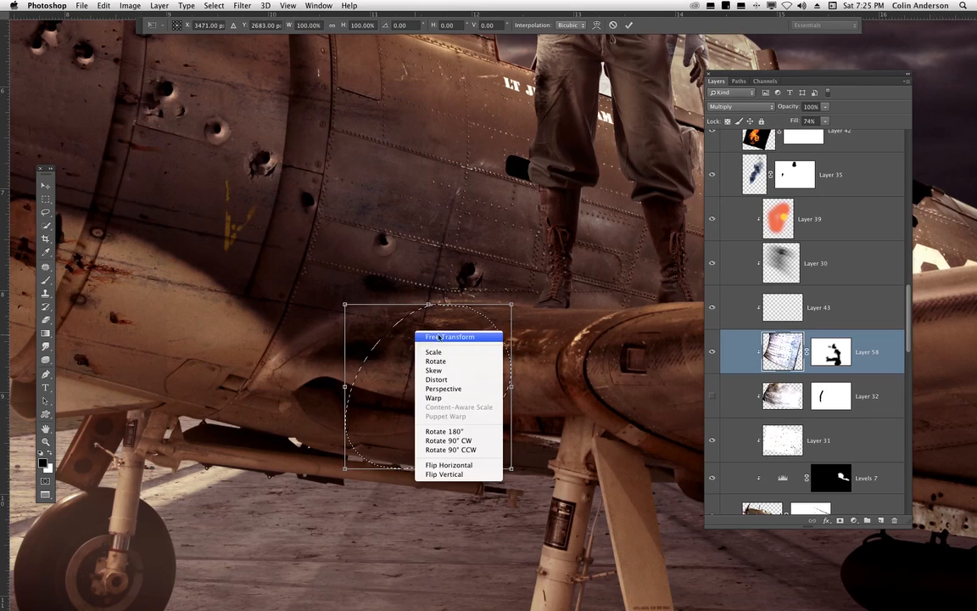
{"action": "left_click", "coordinate": [454, 395]}
{"action": "left_click_drag", "start_coordinate": [409, 464], "coordinate": [431, 455]}
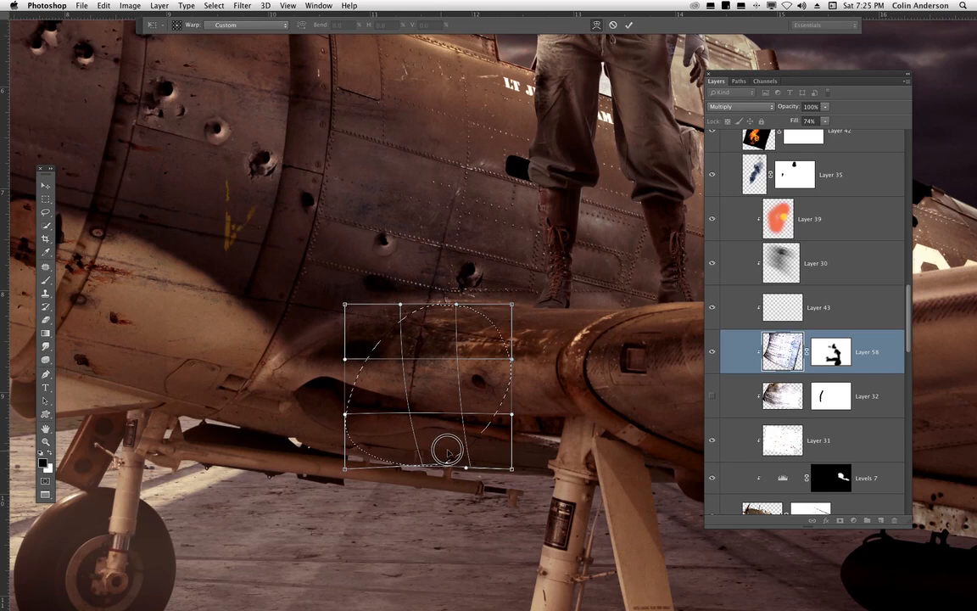
{"action": "left_click_drag", "start_coordinate": [442, 389], "coordinate": [412, 369]}
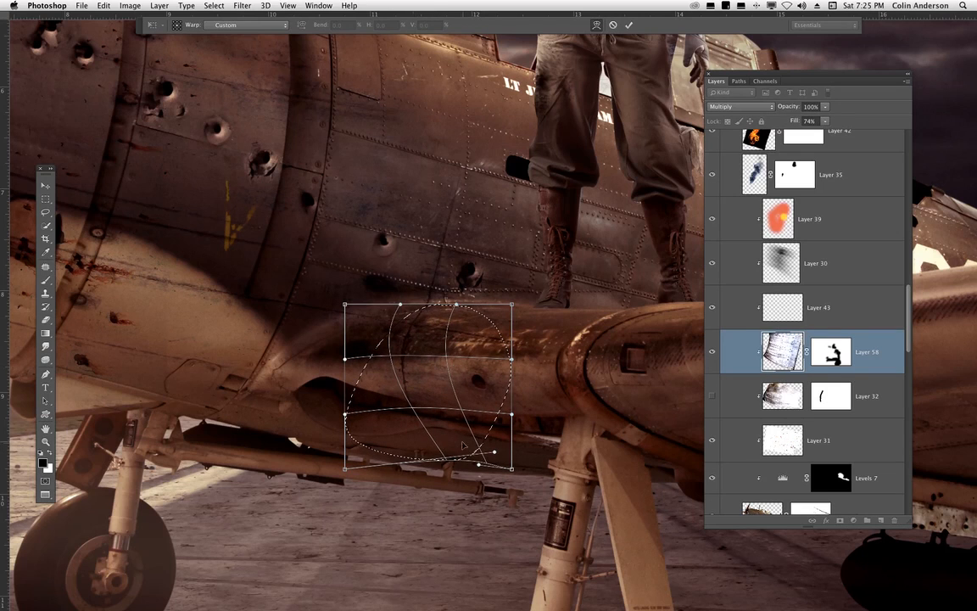
{"action": "left_click_drag", "start_coordinate": [452, 446], "coordinate": [477, 415]}
{"action": "left_click_drag", "start_coordinate": [376, 319], "coordinate": [368, 332]}
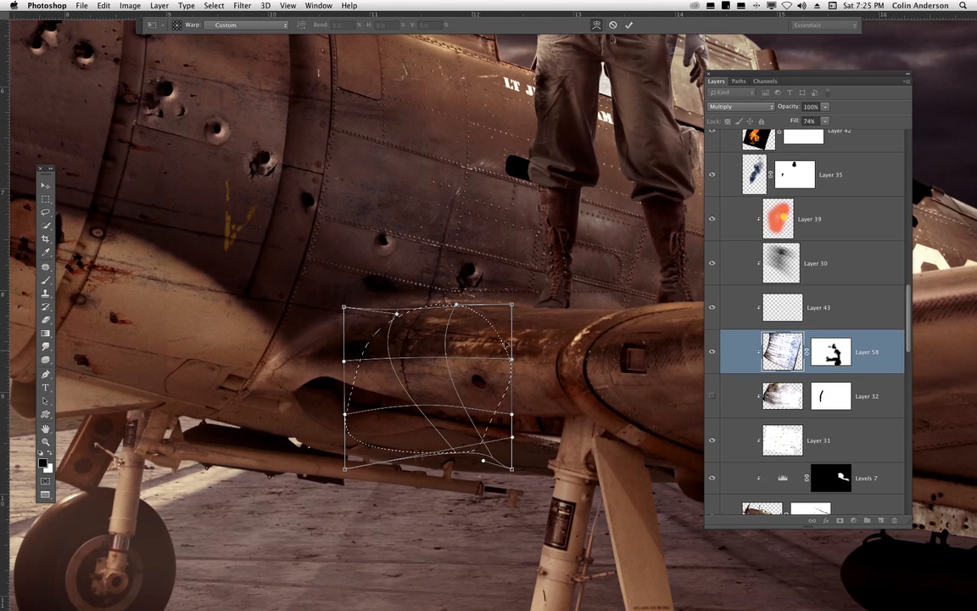
{"action": "left_click_drag", "start_coordinate": [506, 344], "coordinate": [512, 335]}
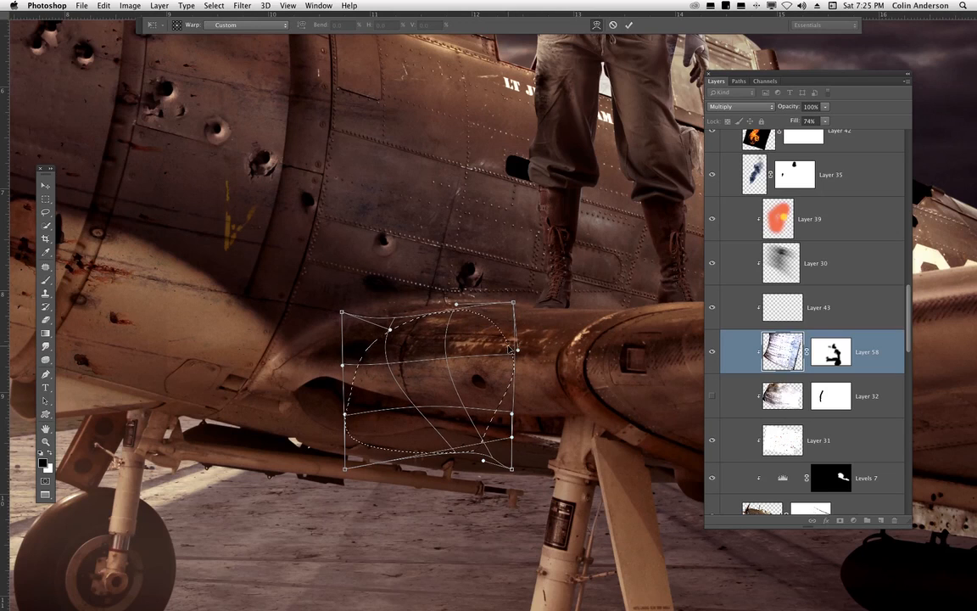
{"action": "key", "text": "Return"}
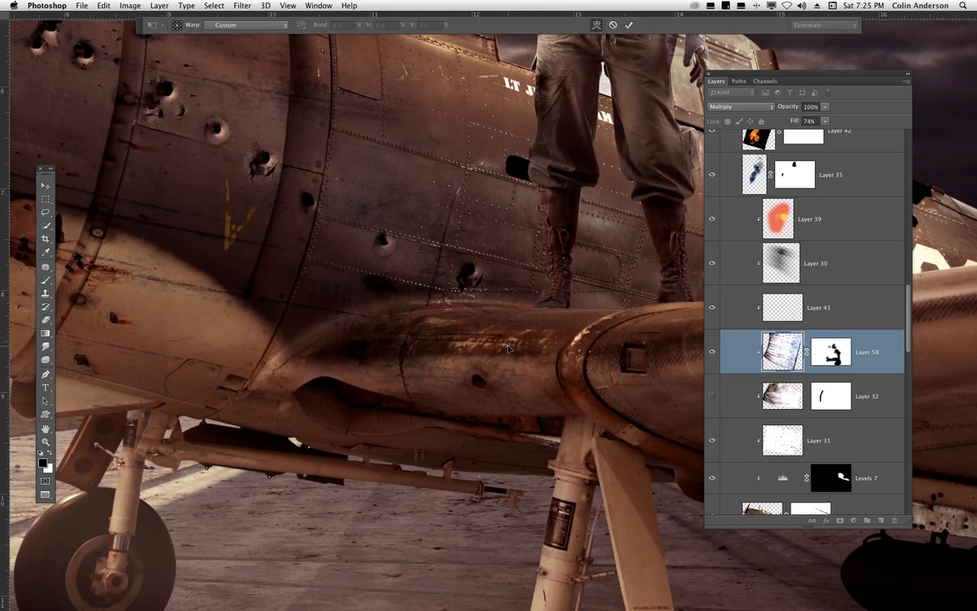
{"action": "key", "text": "super+z"}
- Undo the two previous edits to the wall texture on the wing root
{"action": "key", "text": "l"}
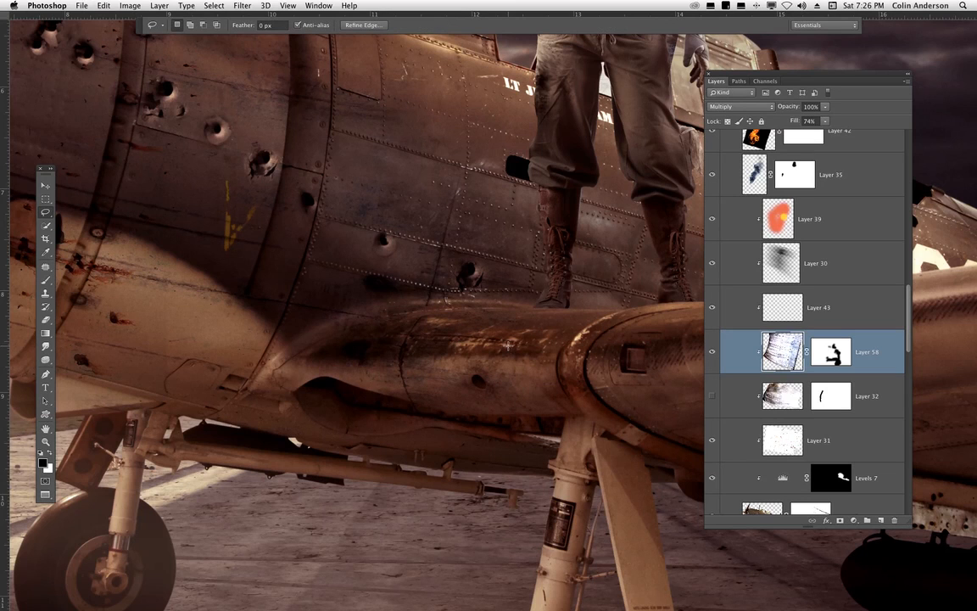
{"action": "key", "text": "super+minus"}
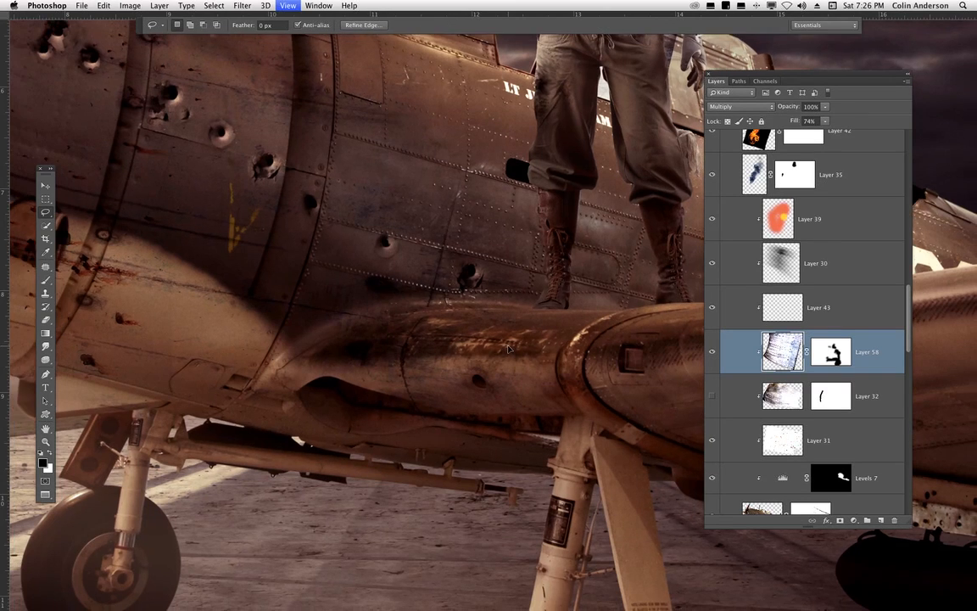
{"action": "key", "text": "super+z"}
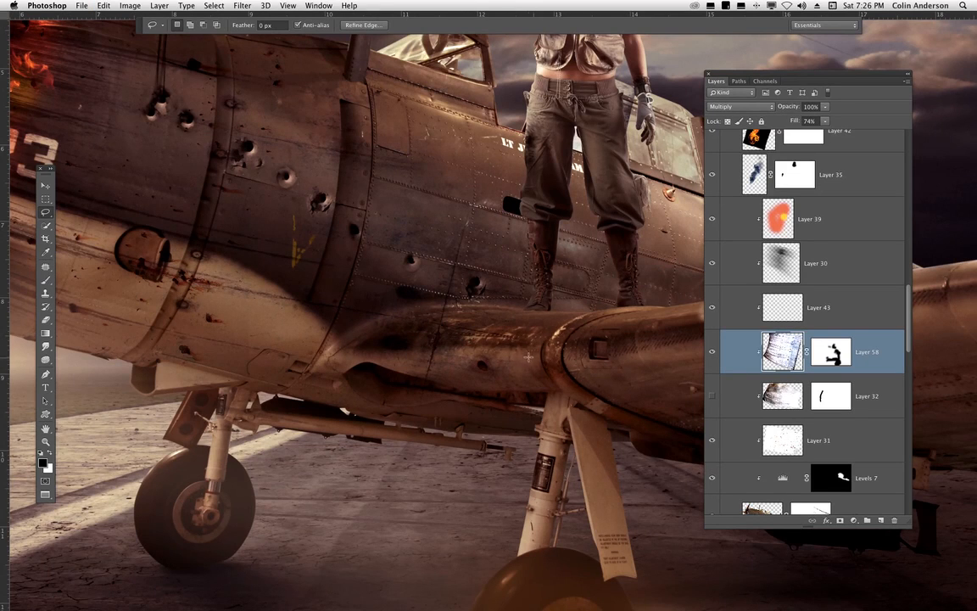
{"action": "key", "text": "super+z"}
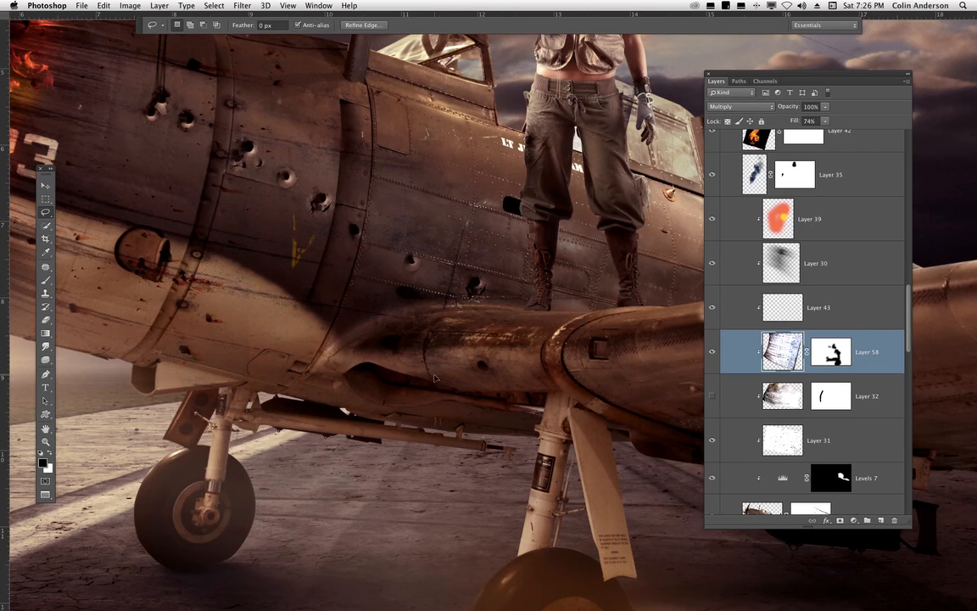
- Set the brush size to 94 px and paint on the texture mask to hide texture along the cowling's front edge
{"action": "key", "text": "super+minus"}
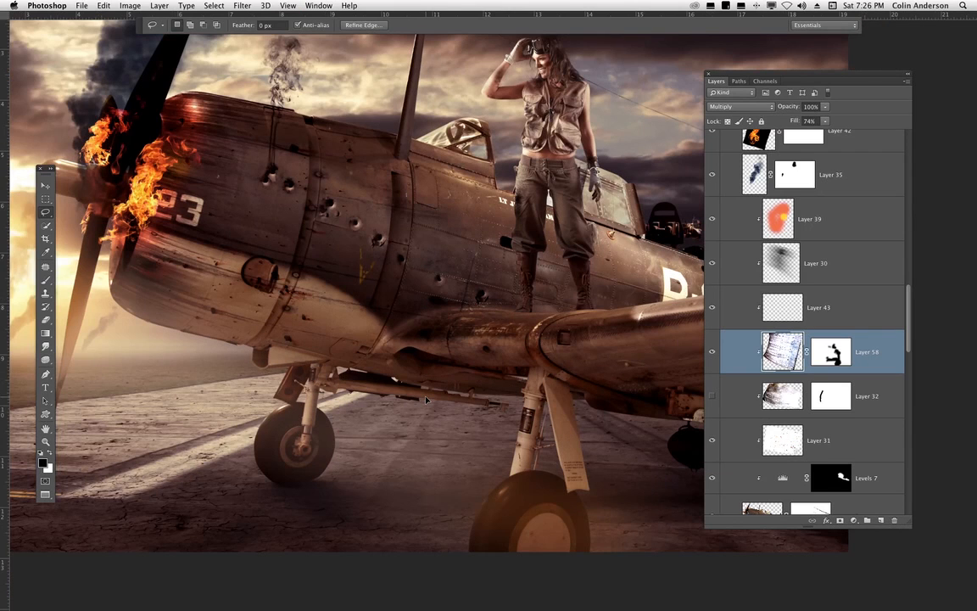
{"action": "left_click_drag", "start_coordinate": [345, 409], "coordinate": [444, 391]}
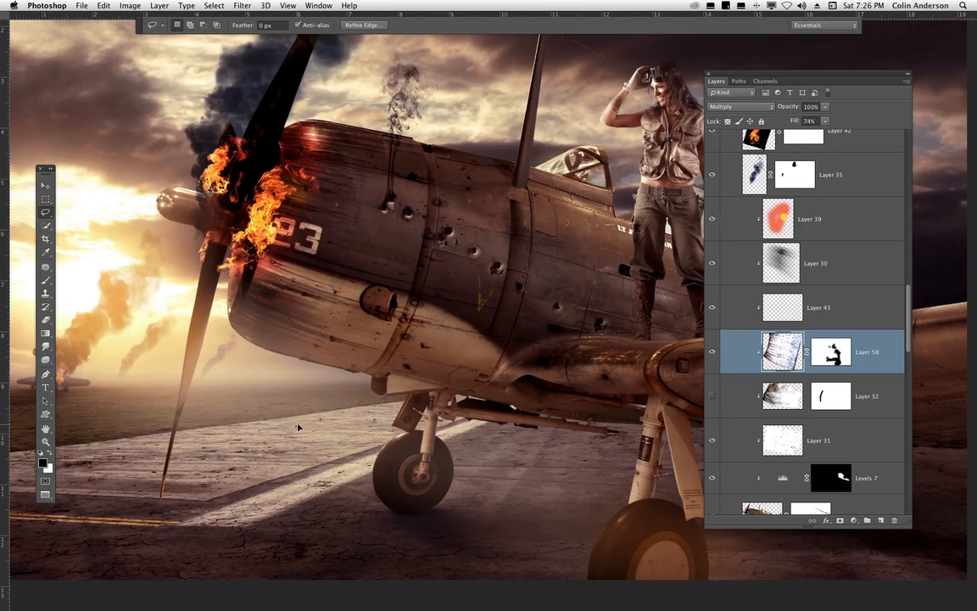
{"action": "key", "text": "super+plus"}
{"action": "left_click_drag", "start_coordinate": [312, 317], "coordinate": [548, 397]}
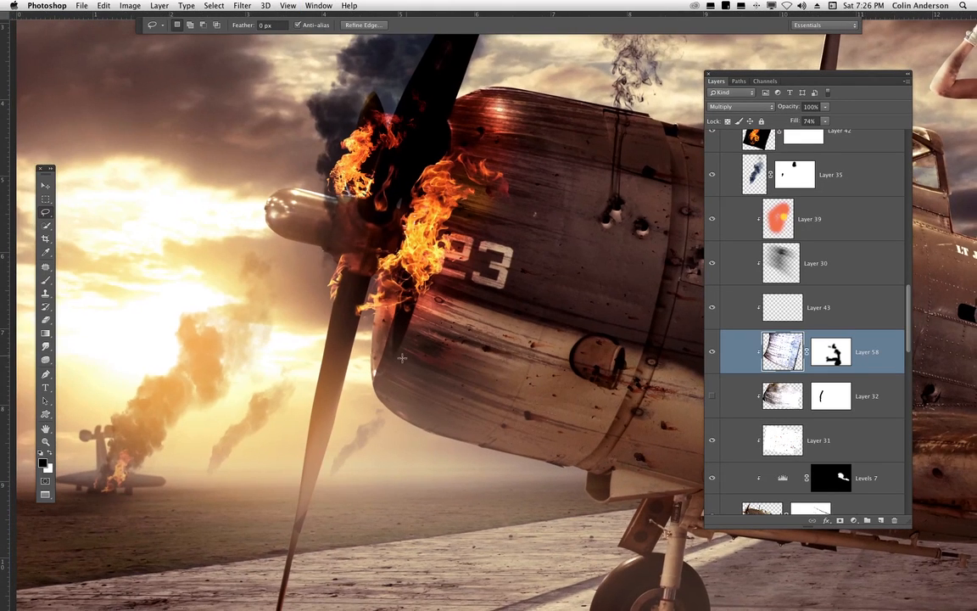
{"action": "left_click", "coordinate": [46, 280]}
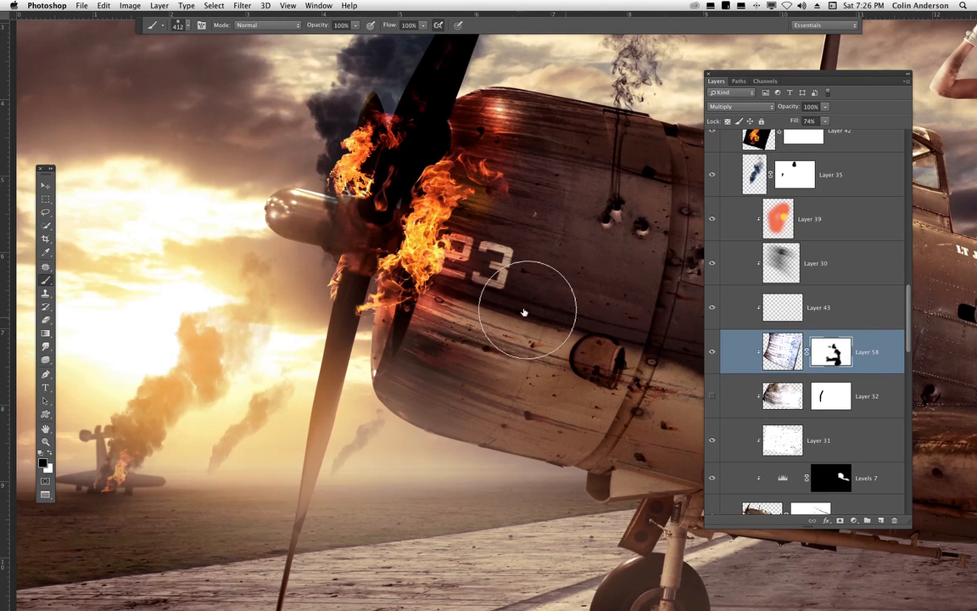
{"action": "right_click", "coordinate": [509, 250]}
{"action": "type", "text": "94"}
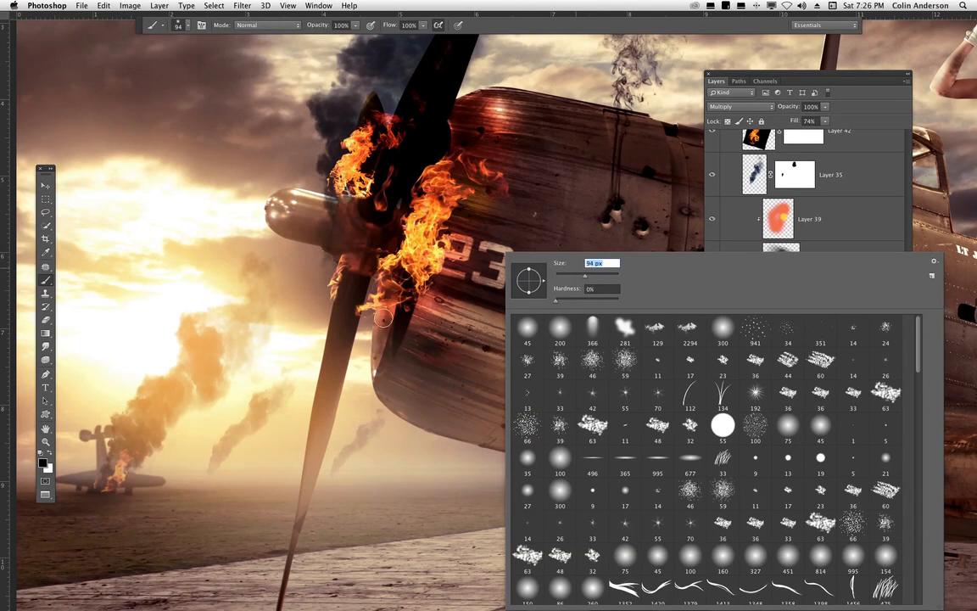
{"action": "key", "text": "Return"}
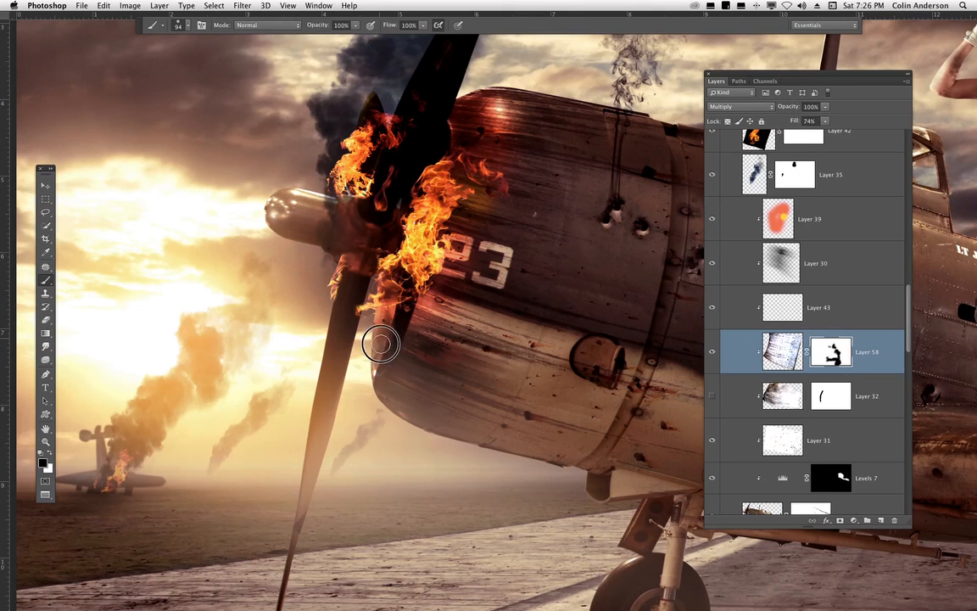
{"action": "left_click_drag", "start_coordinate": [389, 328], "coordinate": [353, 266]}
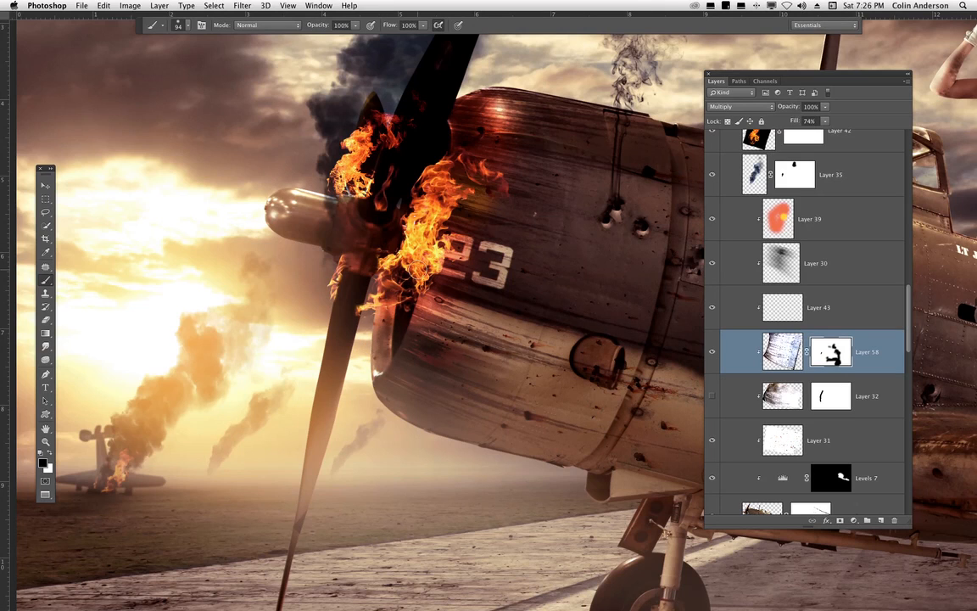
{"action": "mouse_move", "coordinate": [458, 133]}
{"action": "left_mouse_down"}
{"action": "mouse_move", "coordinate": [444, 125]}
{"action": "mouse_move", "coordinate": [448, 170]}
{"action": "left_mouse_up"}
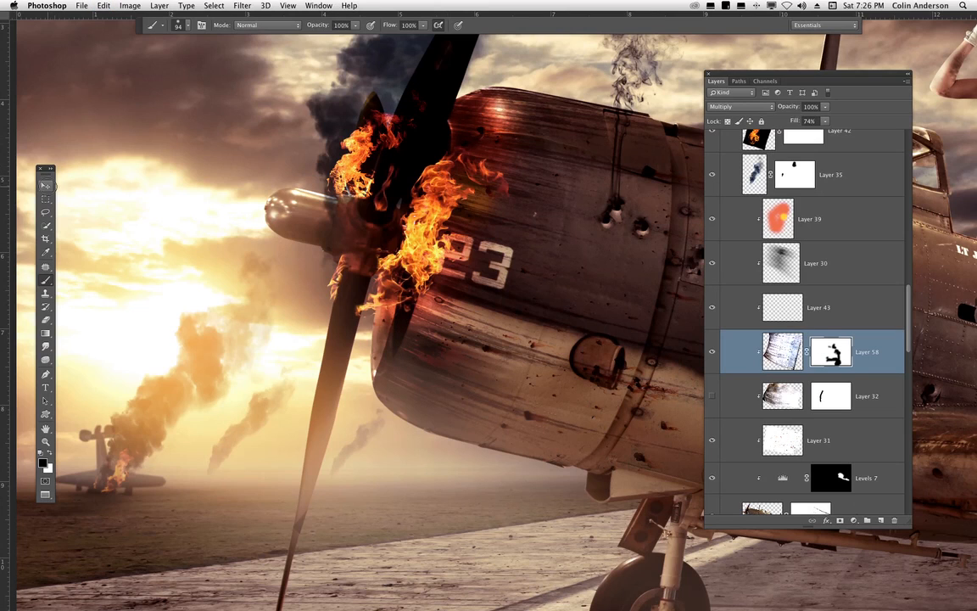
- Try shifting the wall texture layer over the nose, undoing each move
{"action": "key", "text": "v"}
{"action": "left_click", "coordinate": [779, 349]}
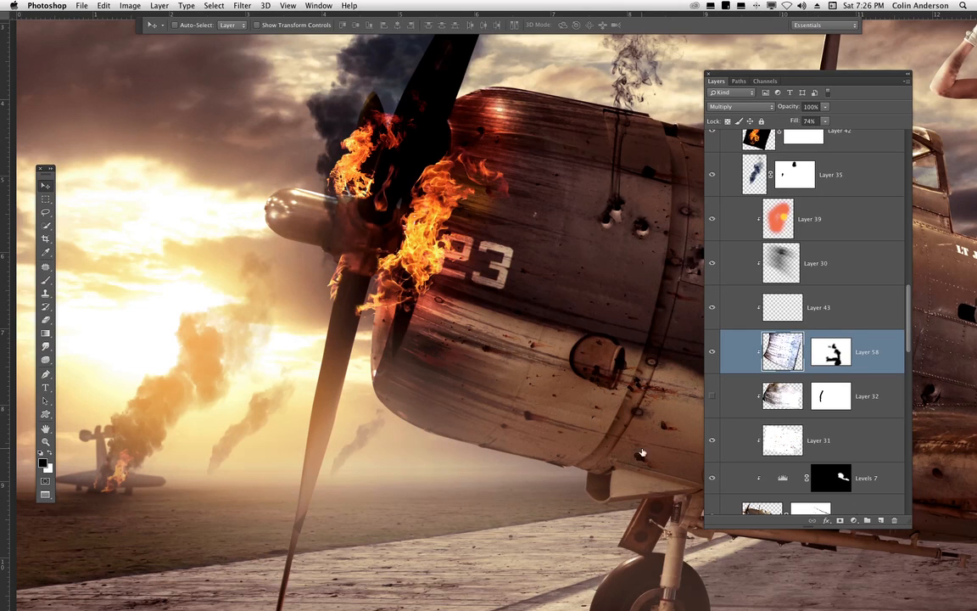
{"action": "key", "text": "super+minus"}
{"action": "key", "text": "super+minus"}
{"action": "key", "text": "space"}
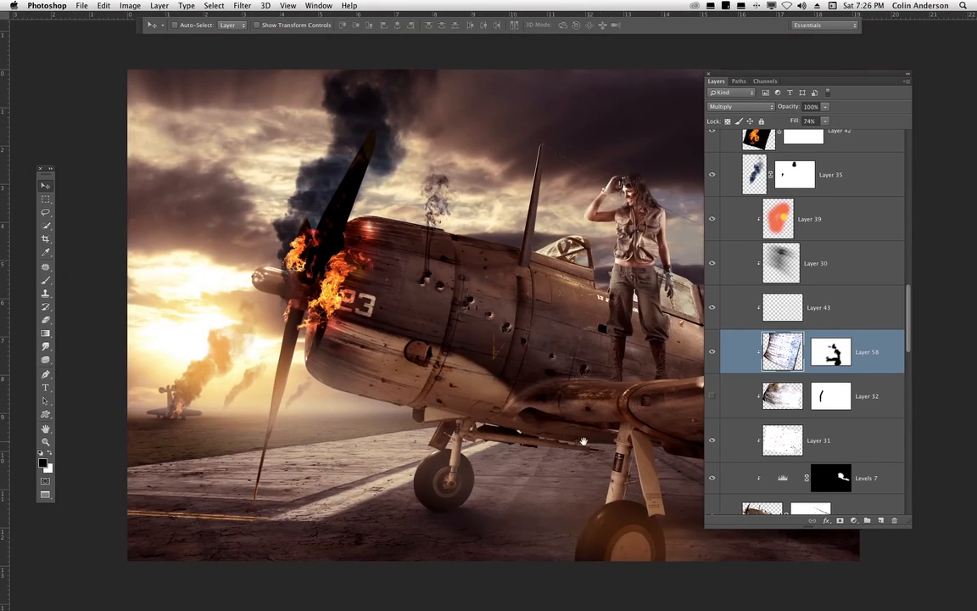
{"action": "left_click_drag", "start_coordinate": [578, 441], "coordinate": [543, 439]}
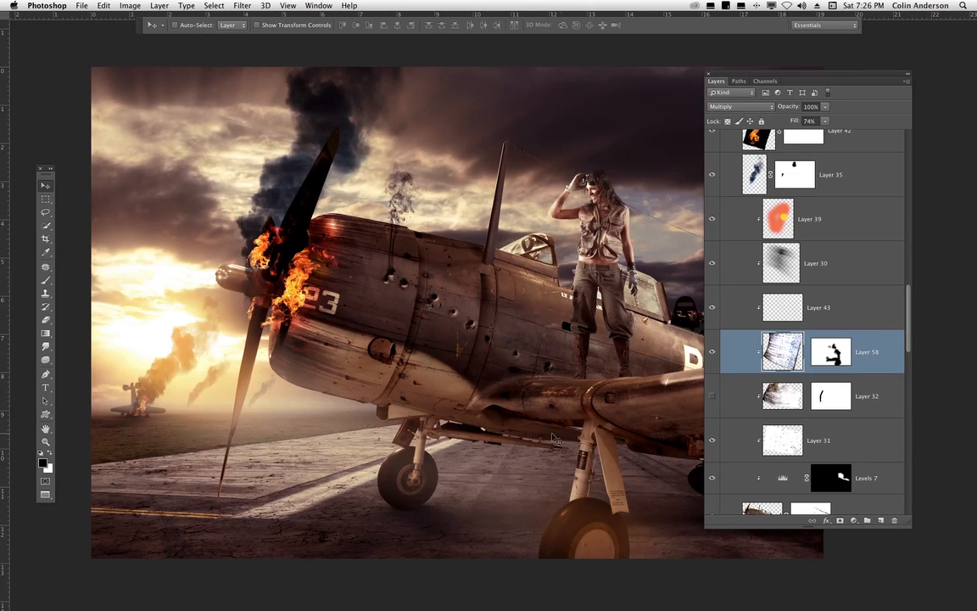
{"action": "left_click_drag", "start_coordinate": [530, 424], "coordinate": [502, 432]}
{"action": "key", "text": "super+z"}
{"action": "key", "text": "super+equal"}
{"action": "key", "text": "super+equal"}
{"action": "key", "text": "super+equal"}
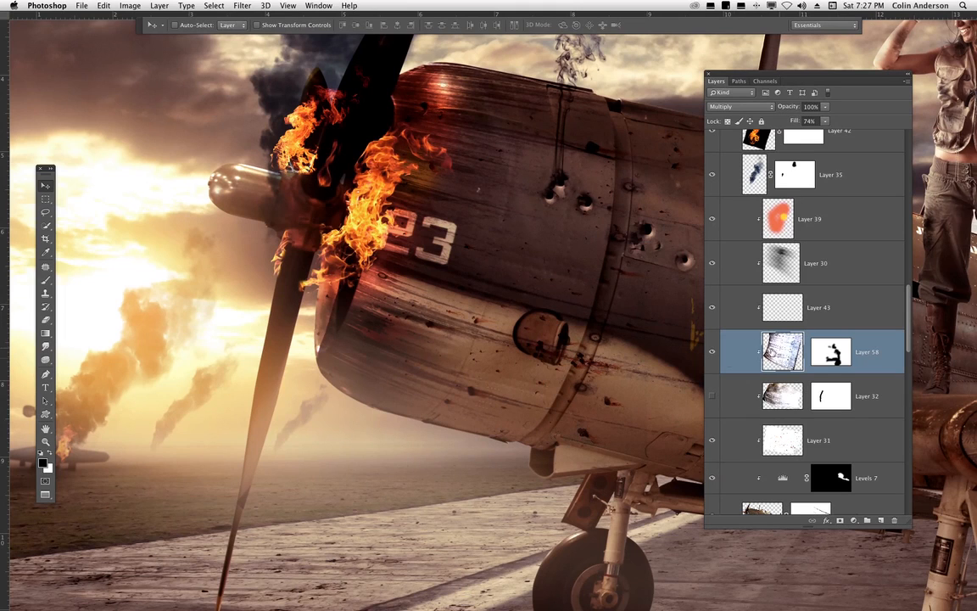
{"action": "left_click_drag", "start_coordinate": [502, 404], "coordinate": [485, 396]}
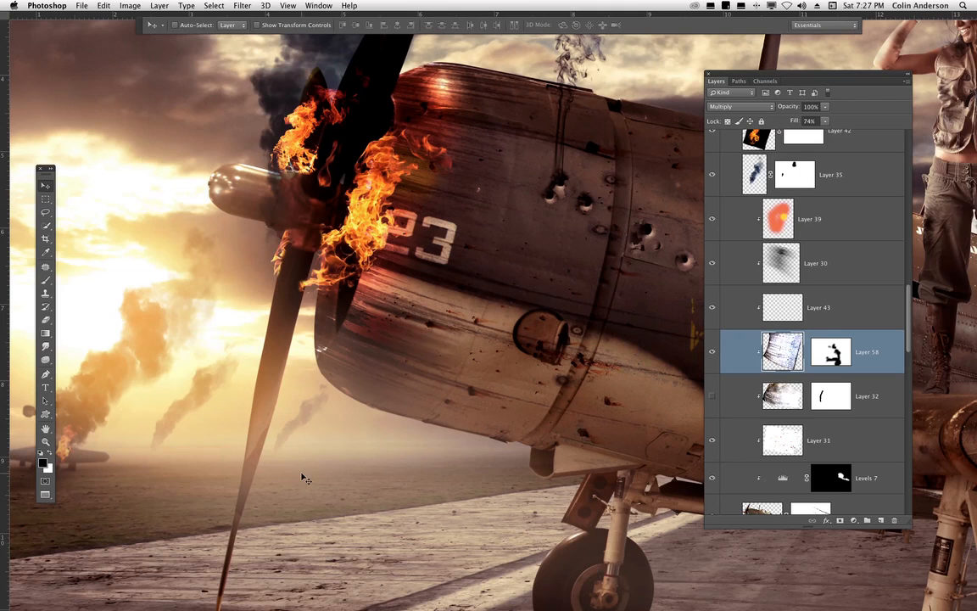
{"action": "key", "text": "super+z"}
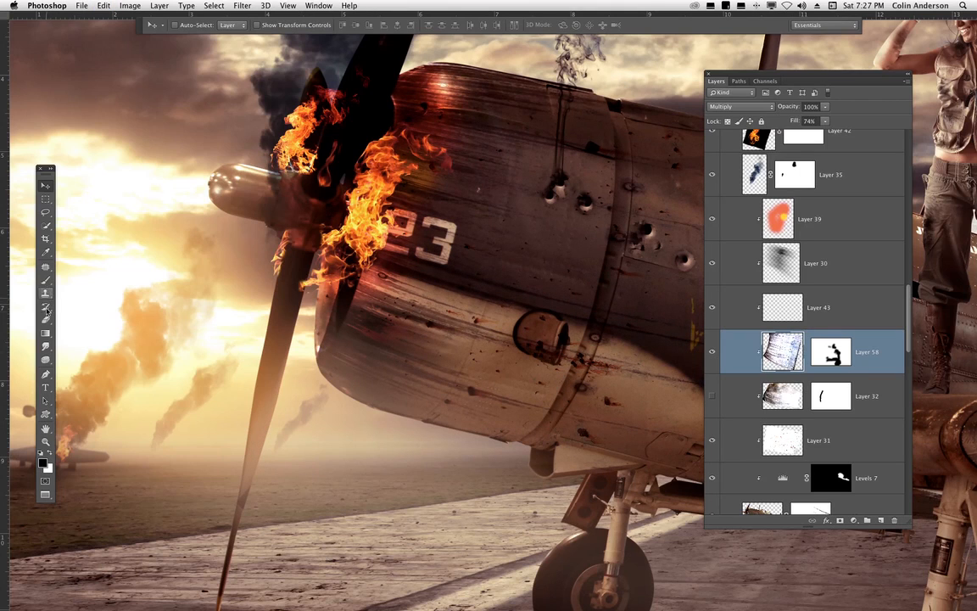
- Set the Smudge tool strength to 91% and smudge the texture along the cowling's lower front edge
{"action": "left_click", "coordinate": [46, 346]}
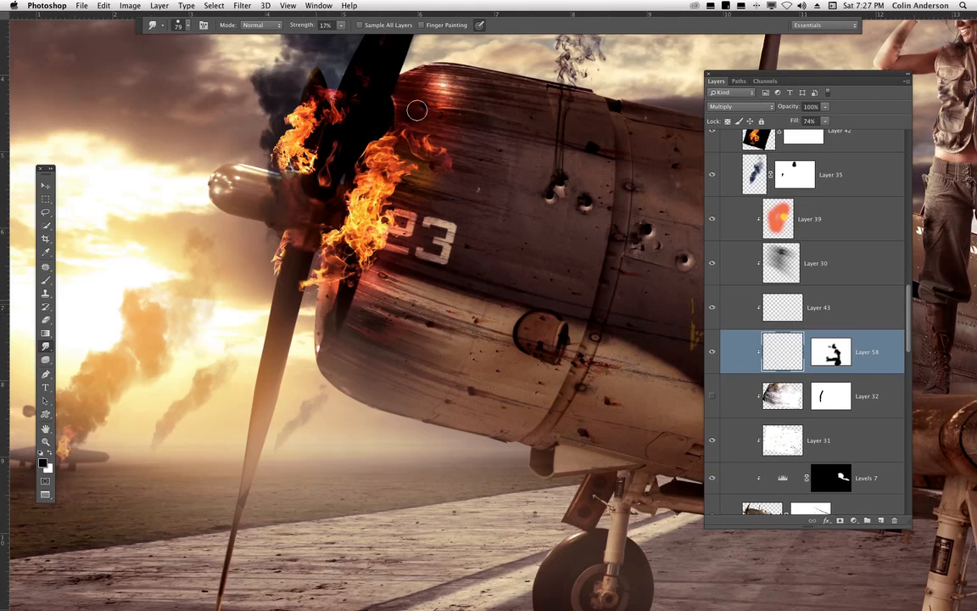
{"action": "left_click_drag", "start_coordinate": [344, 28], "coordinate": [378, 38]}
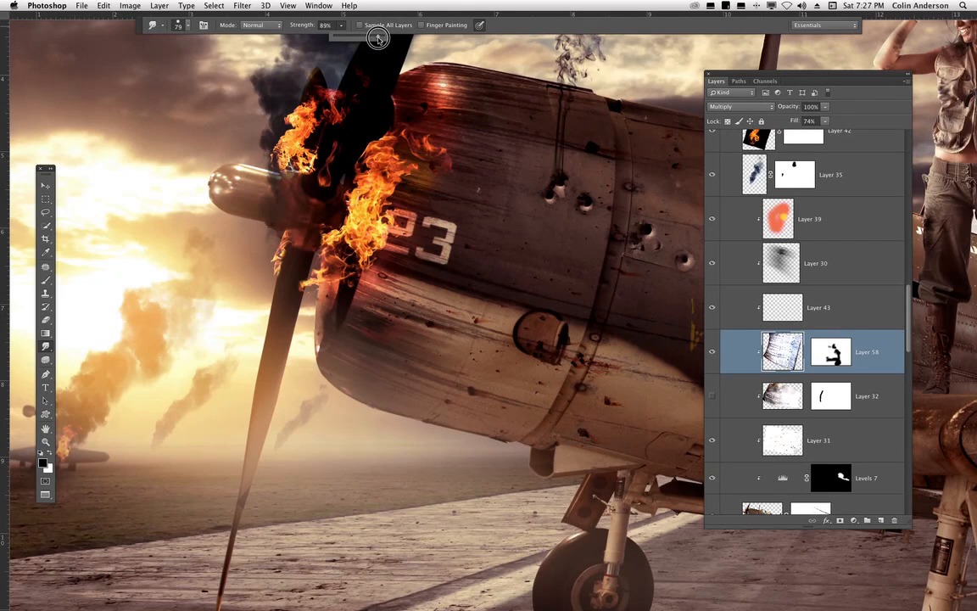
{"action": "mouse_move", "coordinate": [333, 322]}
{"action": "left_mouse_down"}
{"action": "mouse_move", "coordinate": [328, 310]}
{"action": "mouse_move", "coordinate": [319, 348]}
{"action": "mouse_move", "coordinate": [302, 325]}
{"action": "left_mouse_up"}
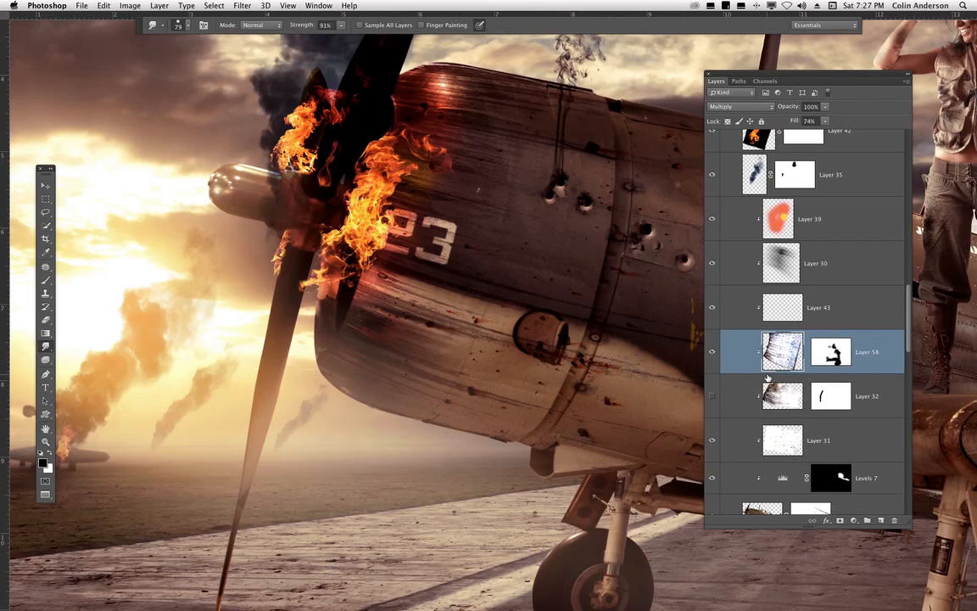
{"action": "mouse_move", "coordinate": [326, 306]}
{"action": "left_mouse_down"}
{"action": "mouse_move", "coordinate": [323, 294]}
{"action": "mouse_move", "coordinate": [316, 304]}
{"action": "mouse_move", "coordinate": [332, 284]}
{"action": "left_mouse_up"}
{"action": "mouse_move", "coordinate": [322, 336]}
{"action": "left_mouse_down"}
{"action": "mouse_move", "coordinate": [300, 351]}
{"action": "mouse_move", "coordinate": [297, 462]}
{"action": "mouse_move", "coordinate": [332, 430]}
{"action": "mouse_move", "coordinate": [321, 313]}
{"action": "mouse_move", "coordinate": [348, 335]}
{"action": "mouse_move", "coordinate": [330, 316]}
{"action": "mouse_move", "coordinate": [324, 324]}
{"action": "mouse_move", "coordinate": [318, 304]}
{"action": "mouse_move", "coordinate": [327, 311]}
{"action": "mouse_move", "coordinate": [326, 297]}
{"action": "mouse_move", "coordinate": [336, 306]}
{"action": "mouse_move", "coordinate": [348, 288]}
{"action": "mouse_move", "coordinate": [326, 325]}
{"action": "left_mouse_up"}
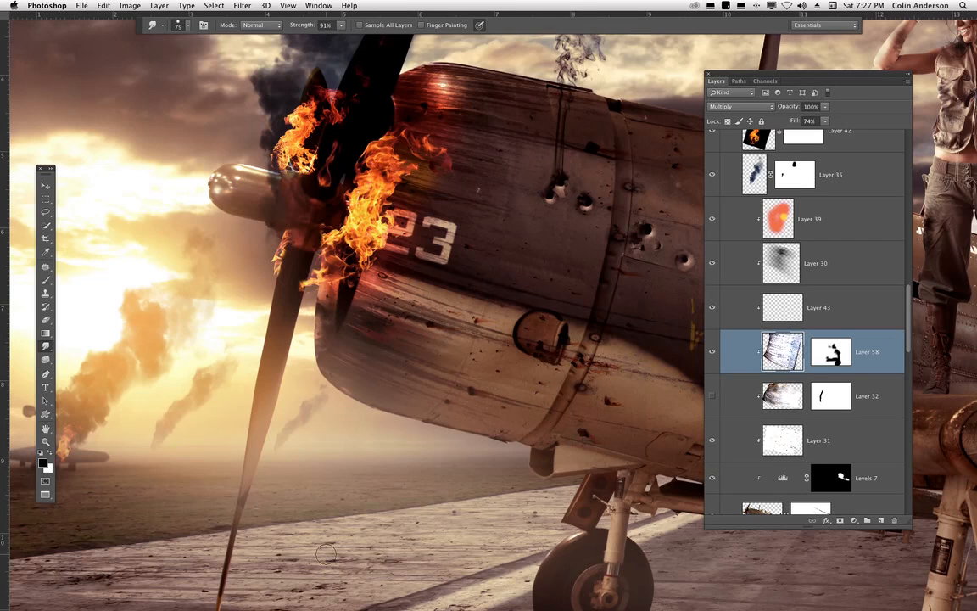
- Delete the wall texture layer
{"action": "key", "text": "super+minus"}
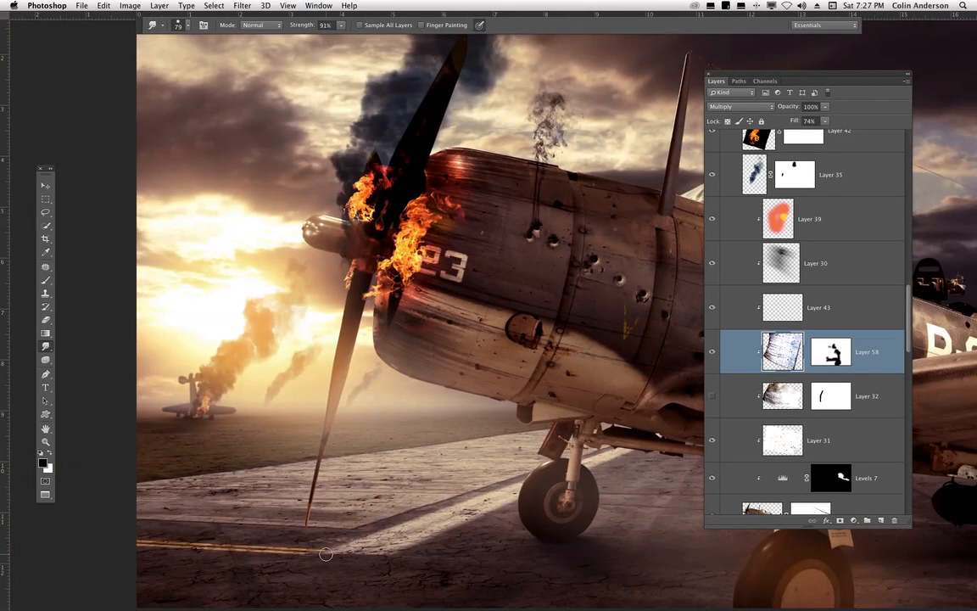
{"action": "left_click_drag", "start_coordinate": [450, 486], "coordinate": [437, 517]}
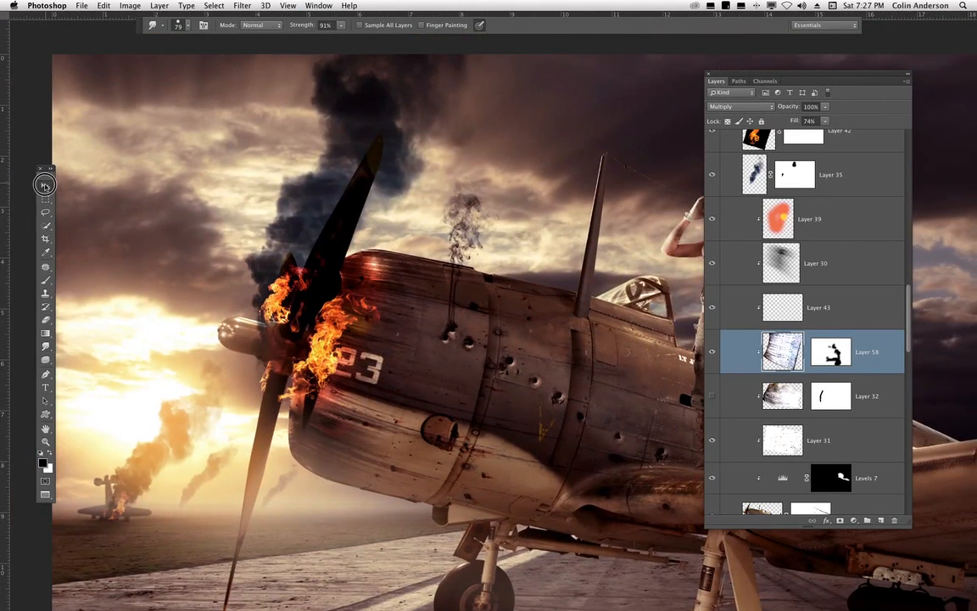
{"action": "key", "text": "v"}
{"action": "left_click_drag", "start_coordinate": [853, 359], "coordinate": [894, 520]}
- Turn on the earlier wing texture layer's visibility and delete the empty Layer 43 above it
{"action": "left_click", "coordinate": [713, 351]}
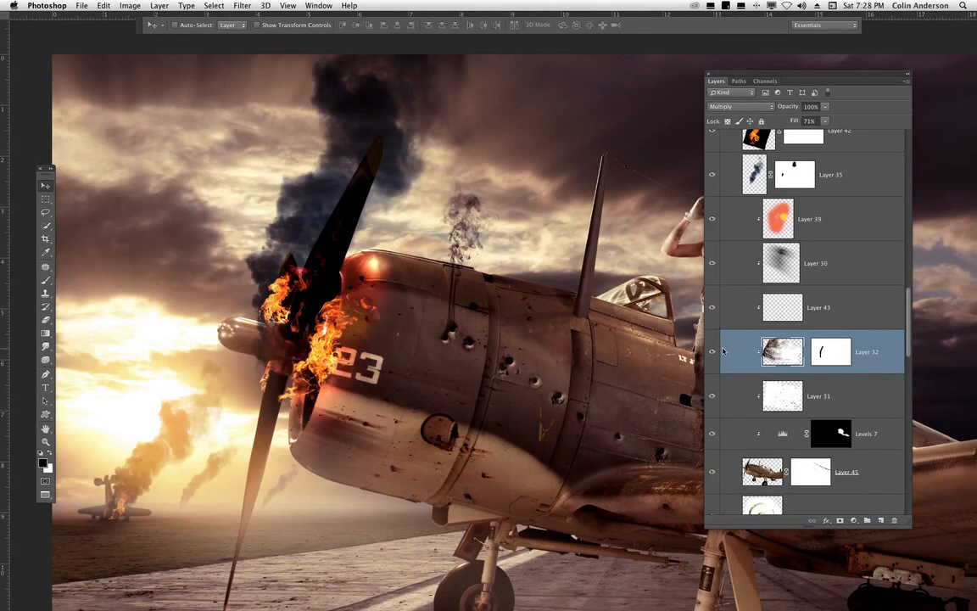
{"action": "left_click_drag", "start_coordinate": [585, 479], "coordinate": [469, 469]}
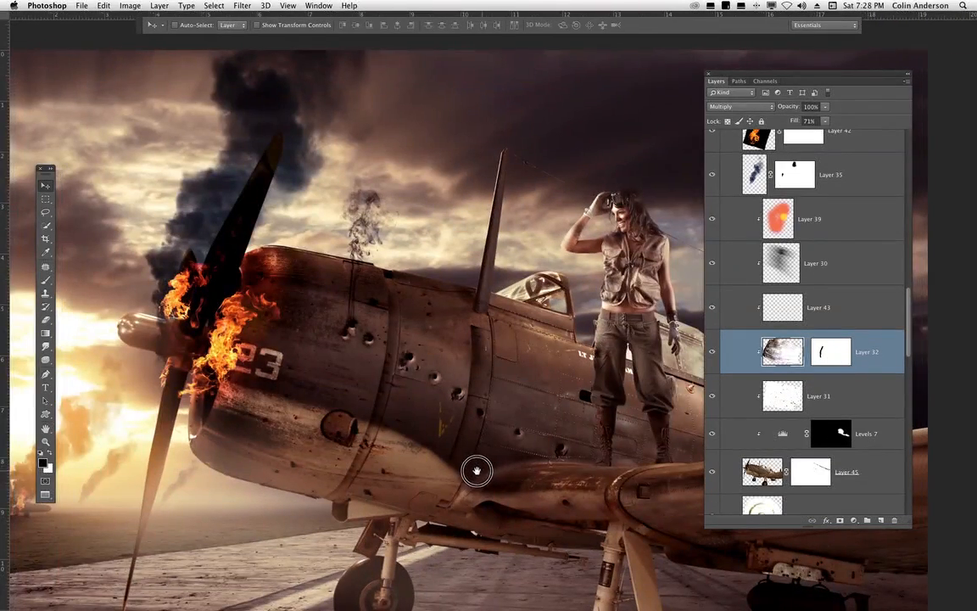
{"action": "left_click", "coordinate": [794, 307]}
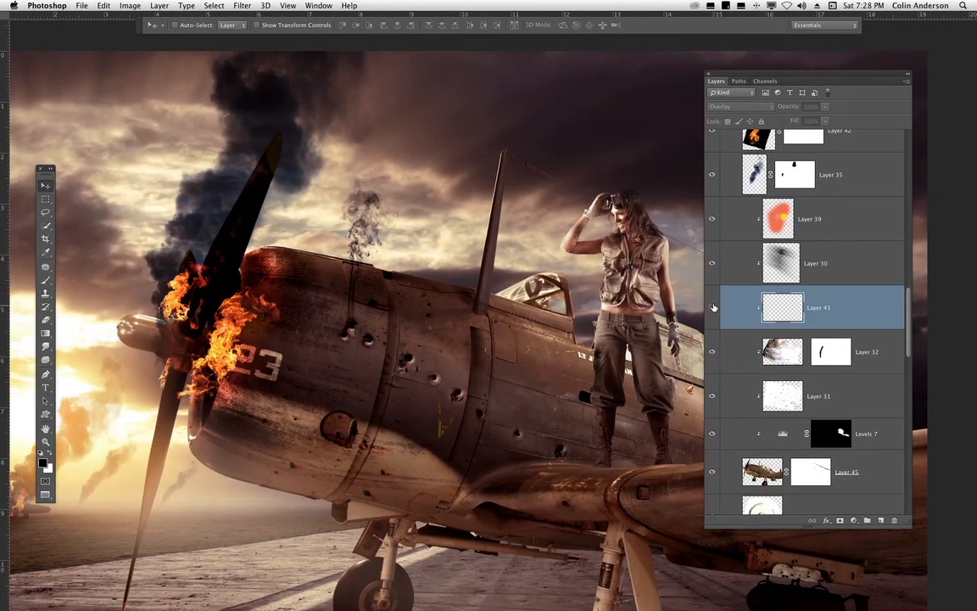
{"action": "key", "text": "BackSpace"}
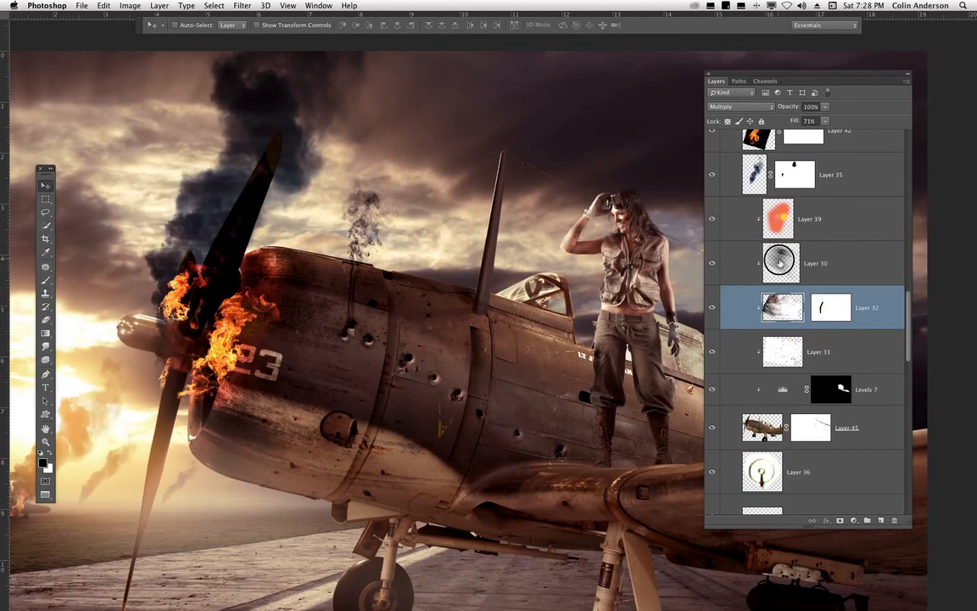
- On Layer 30, paint speckled texture along the cowling's lower nose with the 66 scatter brush at 162 px and 21% flow
{"action": "left_click", "coordinate": [723, 263]}
{"action": "left_click", "coordinate": [713, 264]}
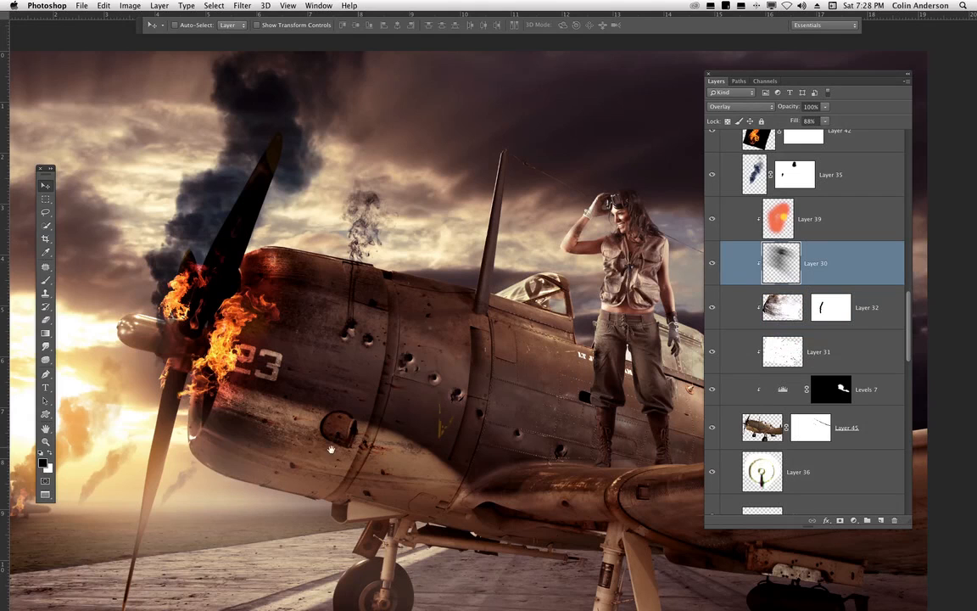
{"action": "mouse_move", "coordinate": [304, 400]}
{"action": "left_mouse_down"}
{"action": "mouse_move", "coordinate": [493, 375]}
{"action": "mouse_move", "coordinate": [412, 375]}
{"action": "left_mouse_up"}
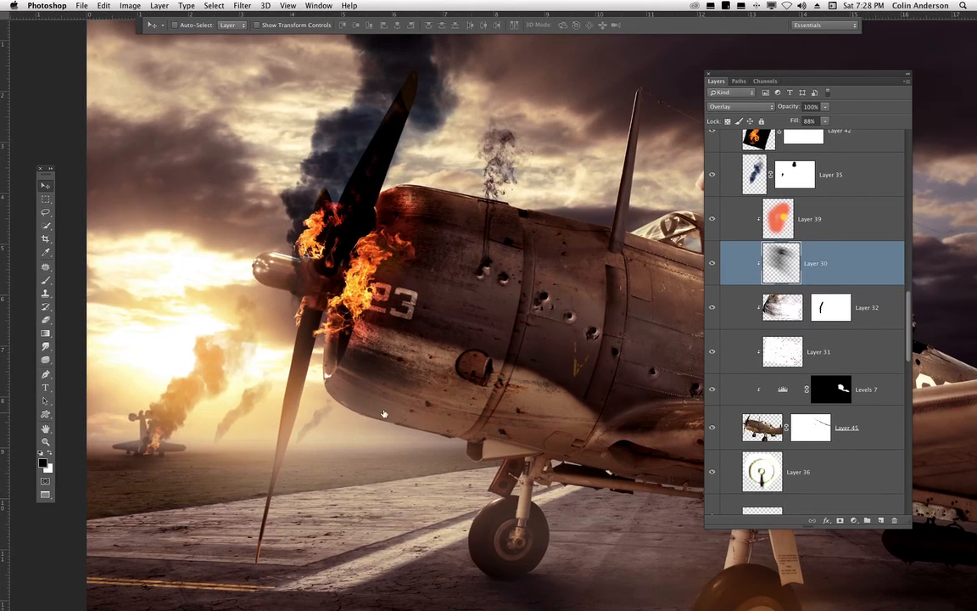
{"action": "key", "text": "b"}
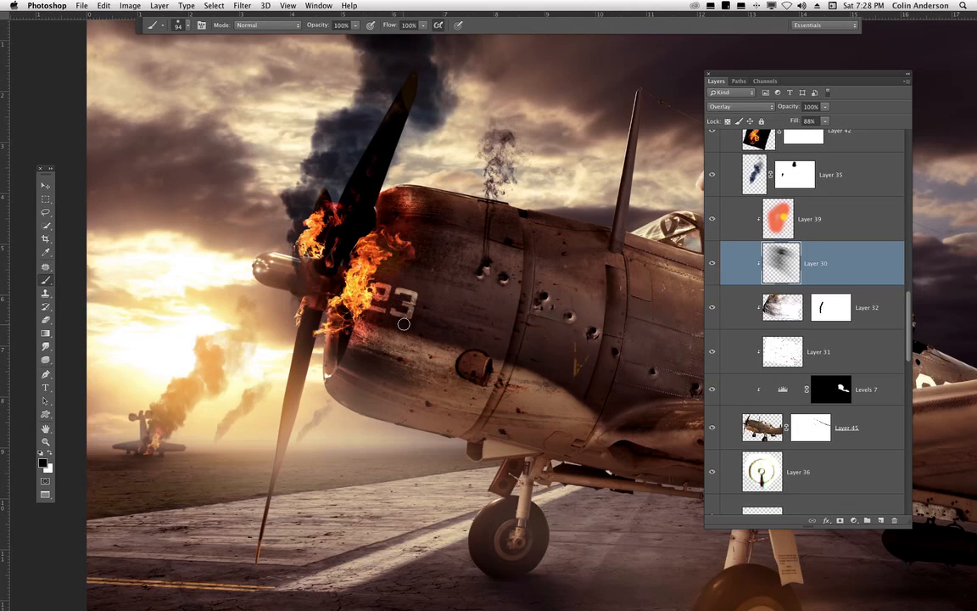
{"action": "right_click", "coordinate": [404, 323]}
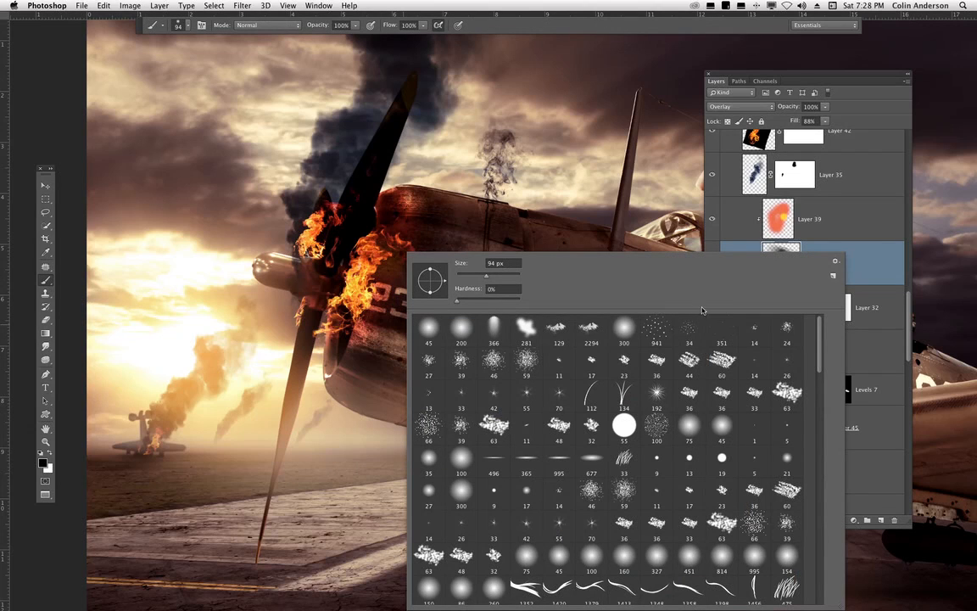
{"action": "left_click", "coordinate": [754, 526]}
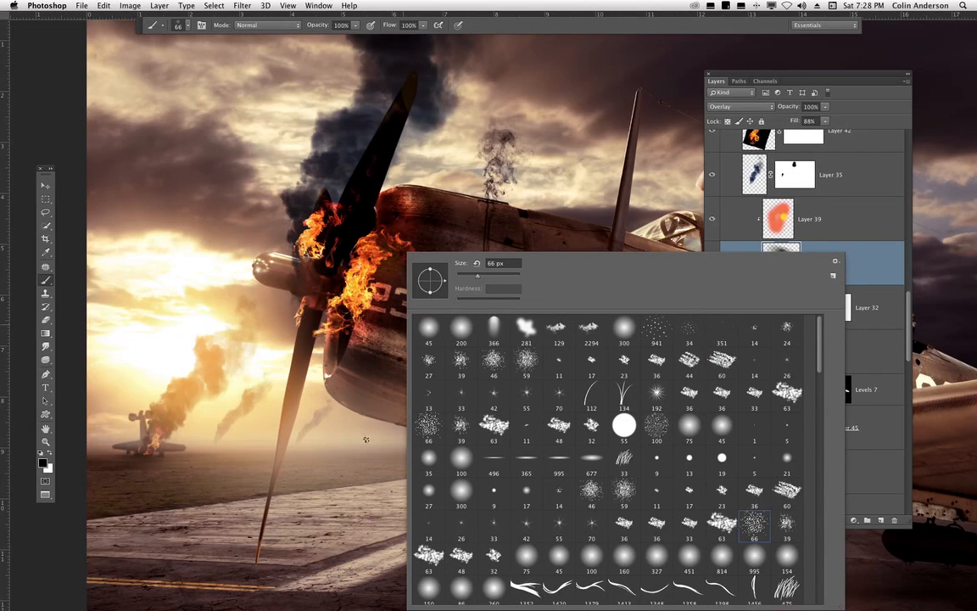
{"action": "left_click", "coordinate": [498, 275]}
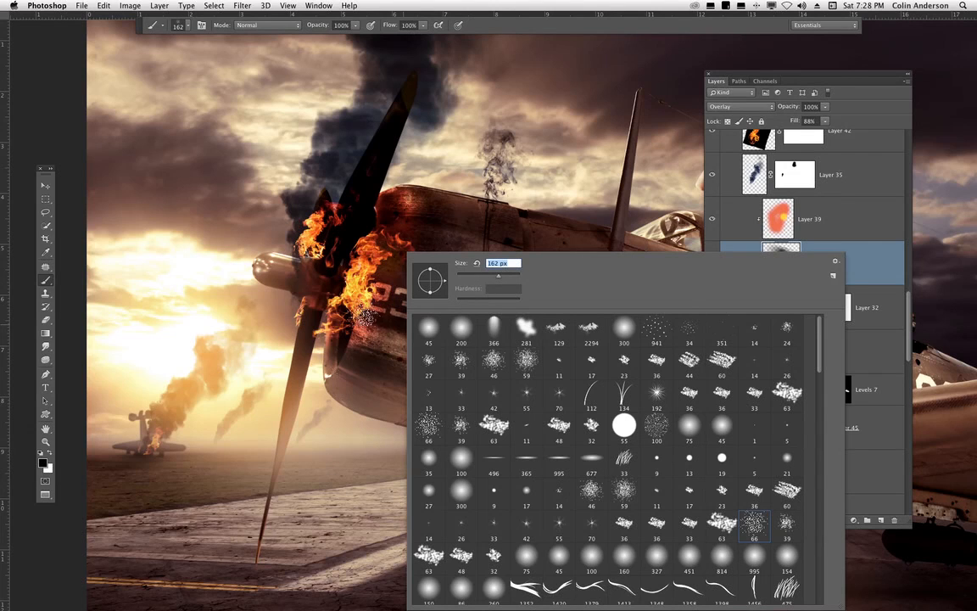
{"action": "mouse_move", "coordinate": [424, 28]}
{"action": "left_mouse_down"}
{"action": "mouse_move", "coordinate": [343, 39]}
{"action": "mouse_move", "coordinate": [384, 38]}
{"action": "left_mouse_up"}
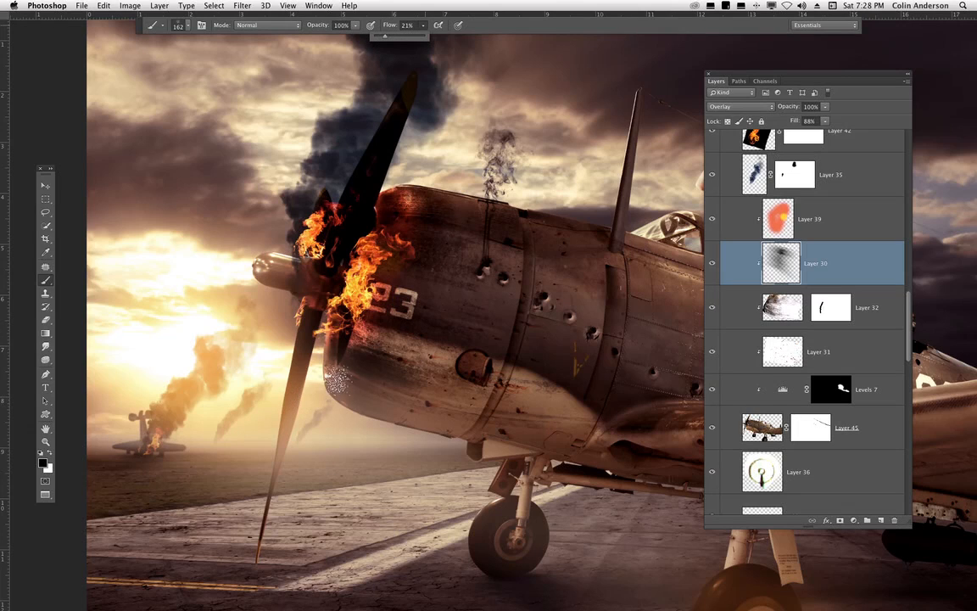
{"action": "left_click", "coordinate": [340, 381]}
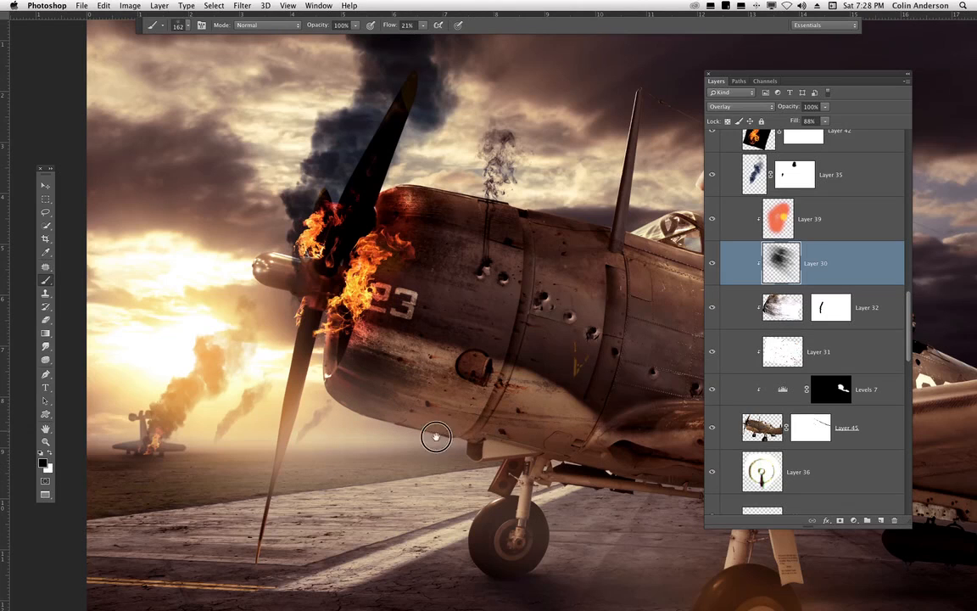
{"action": "left_click_drag", "start_coordinate": [437, 437], "coordinate": [412, 461]}
{"action": "left_click", "coordinate": [45, 185]}
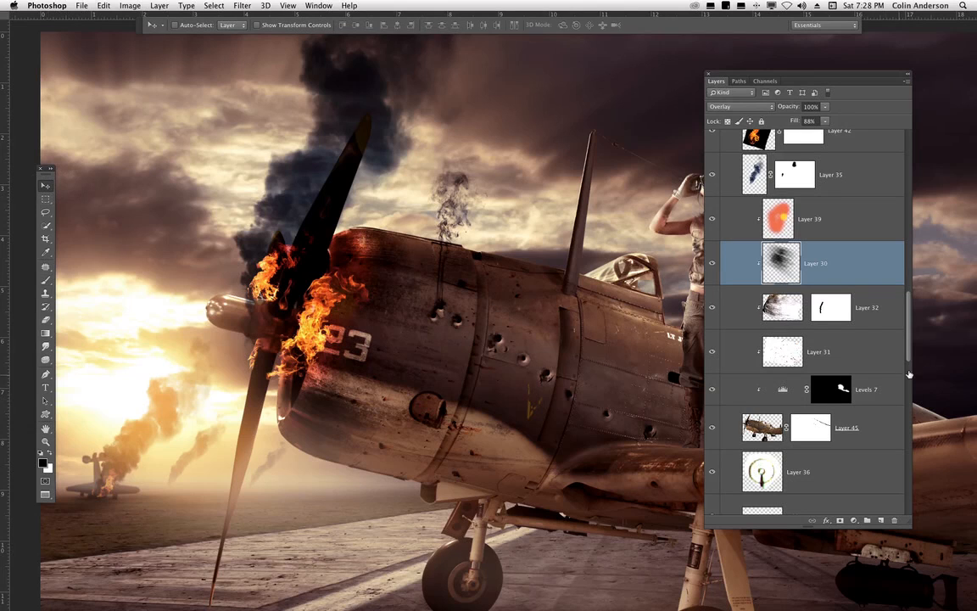
- Select Layer 39 and toggle its visibility to compare the glow on the nose with and without it
{"action": "left_click_drag", "start_coordinate": [908, 353], "coordinate": [888, 330]}
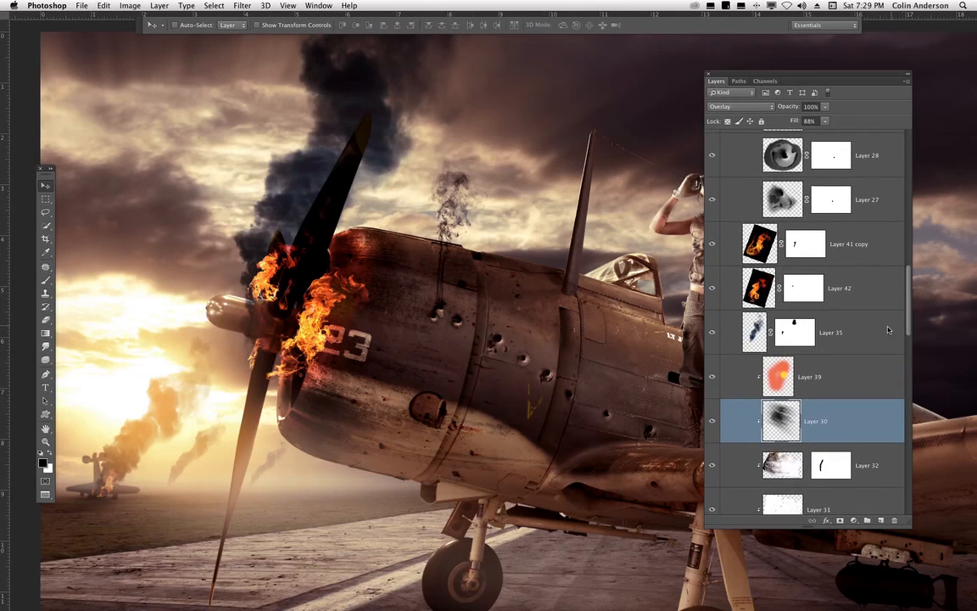
{"action": "left_click", "coordinate": [813, 362]}
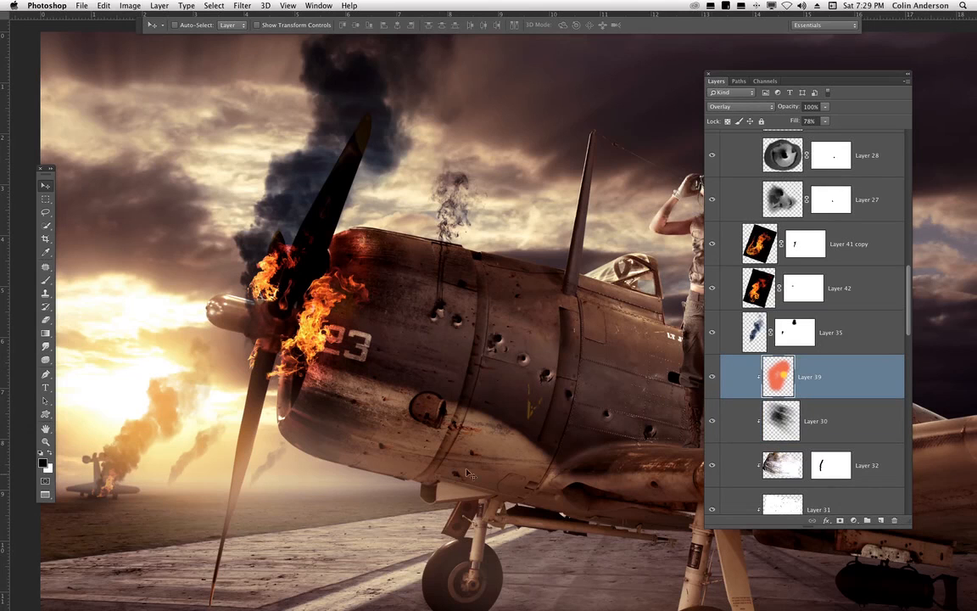
{"action": "left_click_drag", "start_coordinate": [515, 393], "coordinate": [465, 375]}
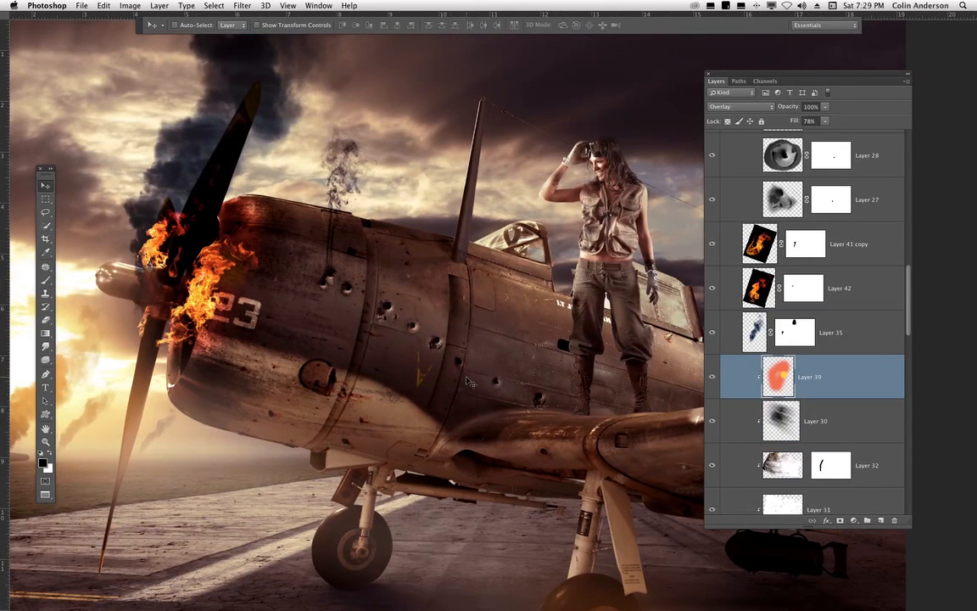
{"action": "key", "text": "Tab"}
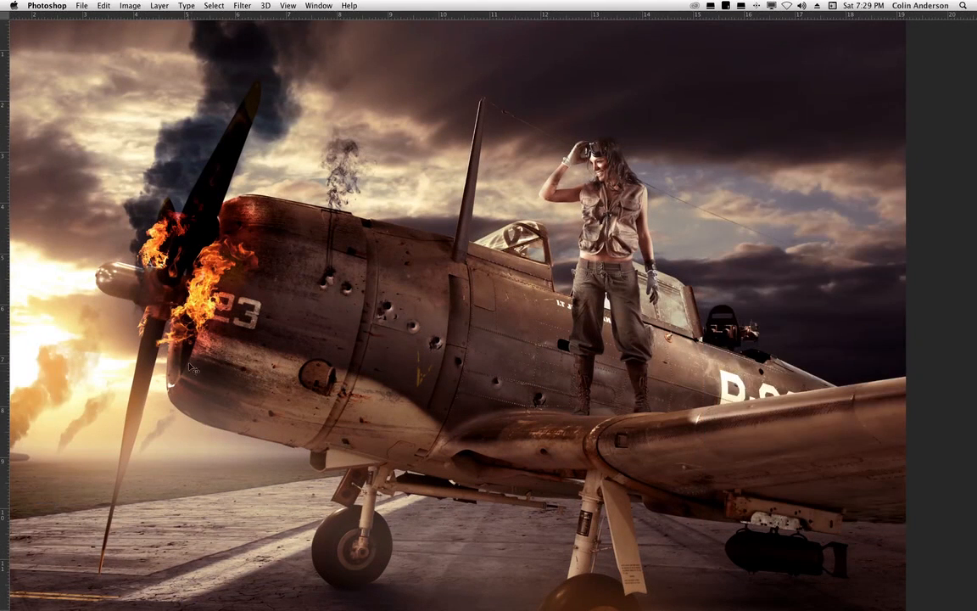
{"action": "key", "text": "Tab"}
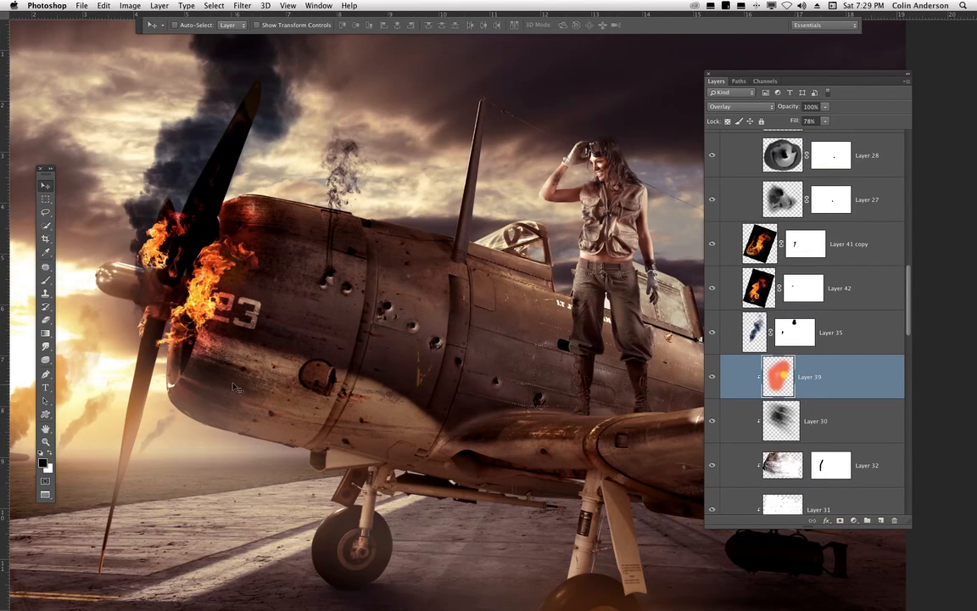
{"action": "left_click_drag", "start_coordinate": [294, 381], "coordinate": [416, 372]}
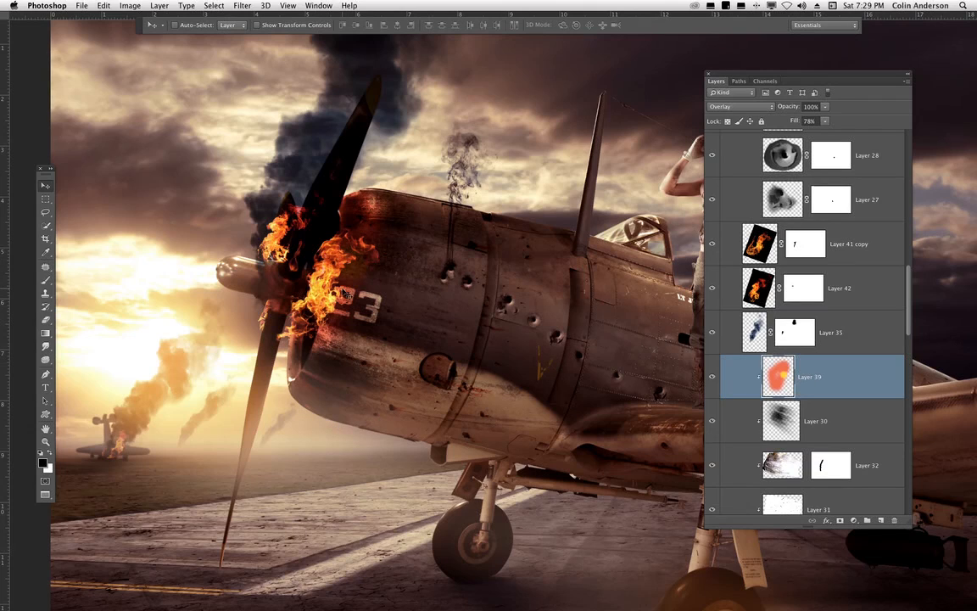
{"action": "left_click", "coordinate": [712, 377]}
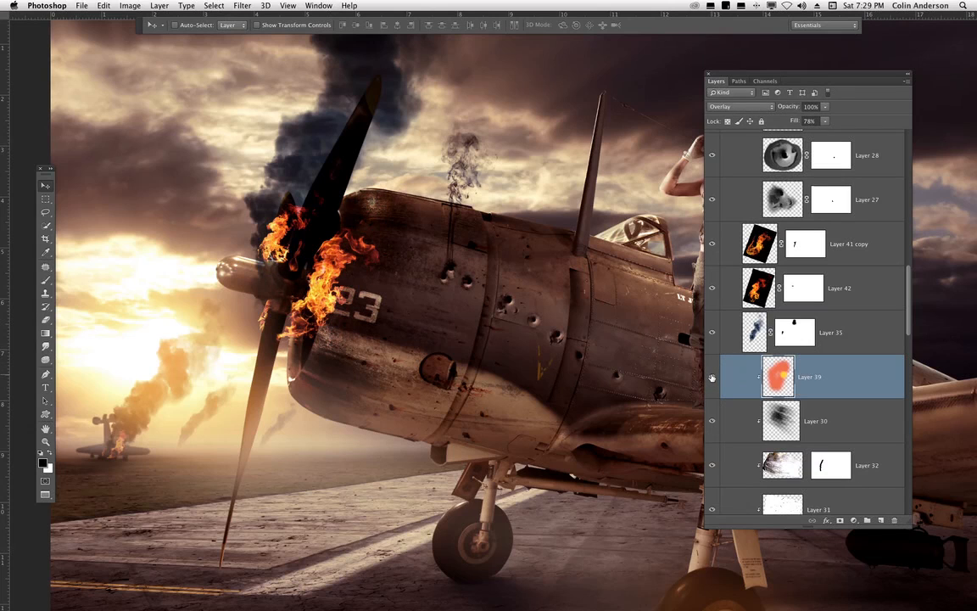
{"action": "left_click", "coordinate": [711, 377]}
{"action": "left_click", "coordinate": [736, 373]}
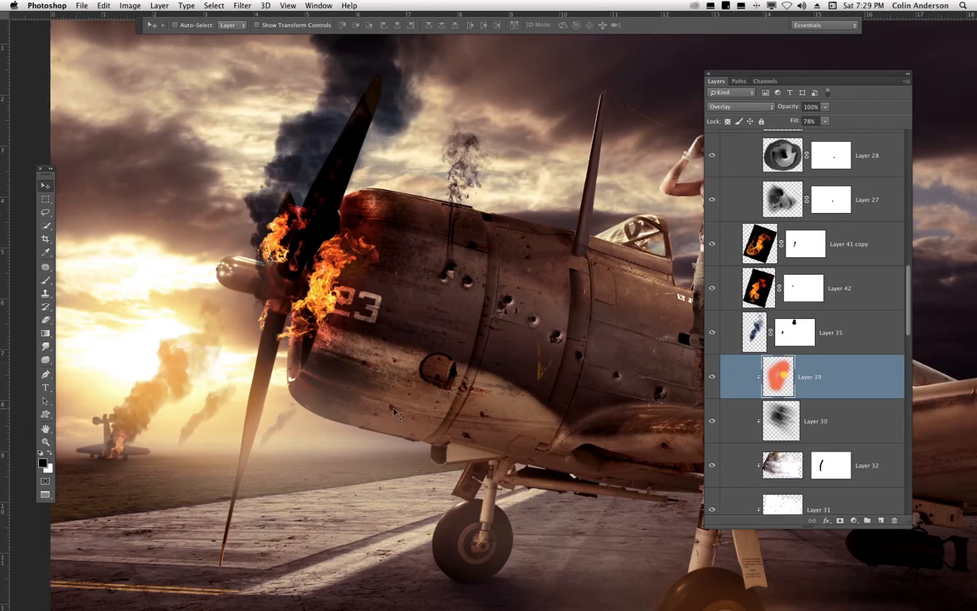
- Paint a warm glow on Layer 39 beneath the flames using a 200 px soft brush in orange f07d1f
{"action": "left_click", "coordinate": [47, 281]}
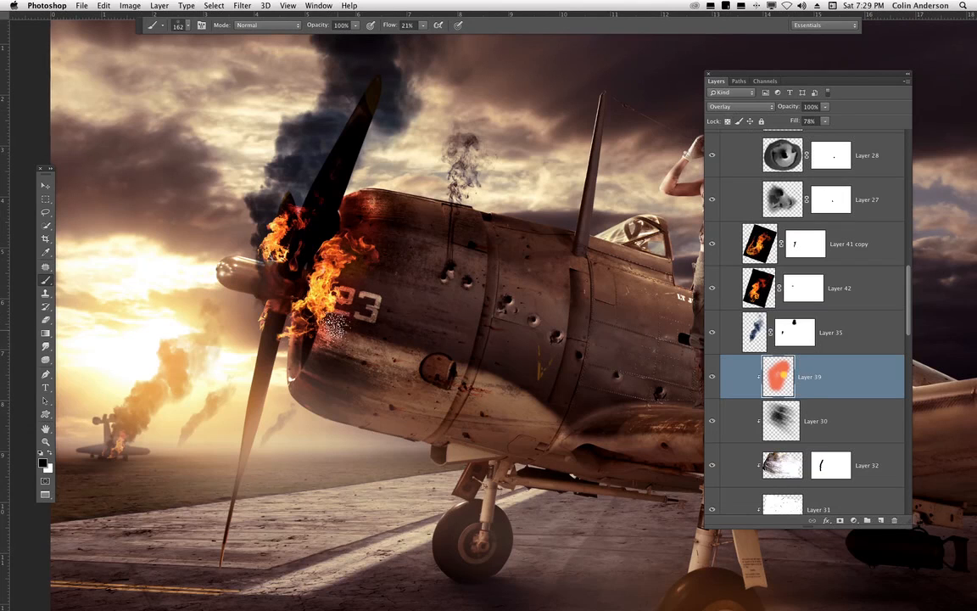
{"action": "right_click", "coordinate": [400, 254]}
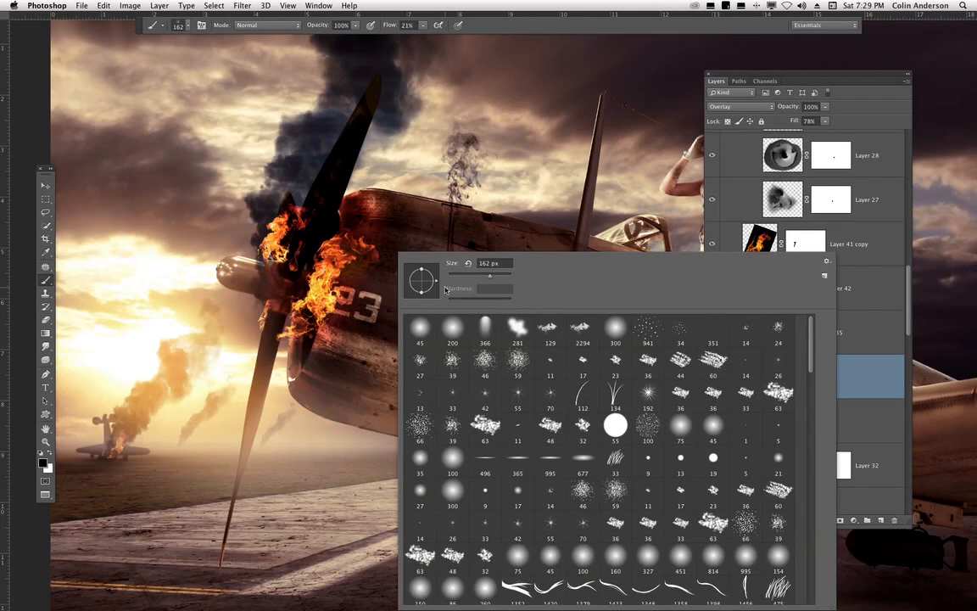
{"action": "left_click", "coordinate": [452, 326]}
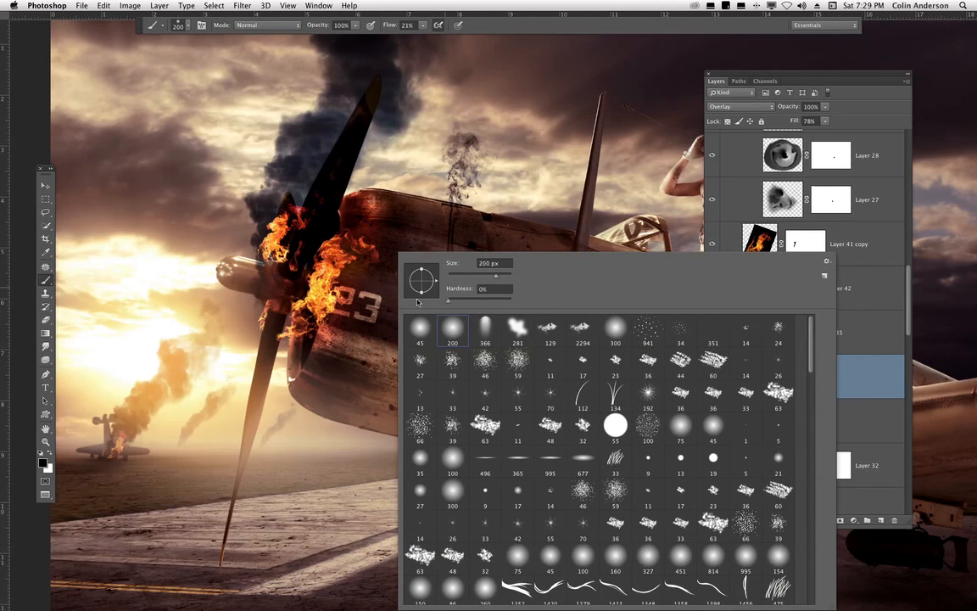
{"action": "left_click", "coordinate": [859, 374]}
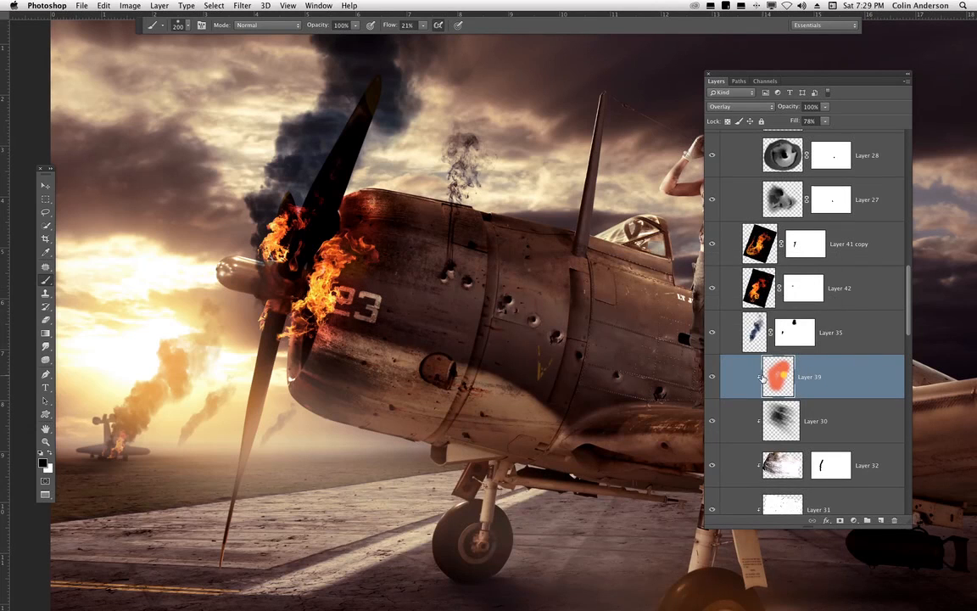
{"action": "key", "text": "super+plus"}
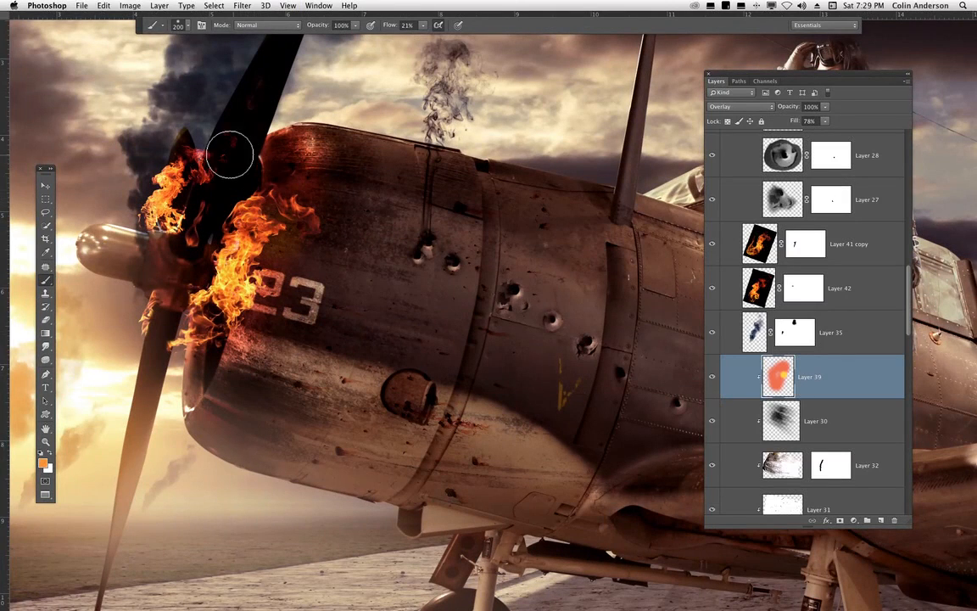
{"action": "left_click", "coordinate": [156, 217], "text": "alt"}
{"action": "left_click", "coordinate": [43, 463]}
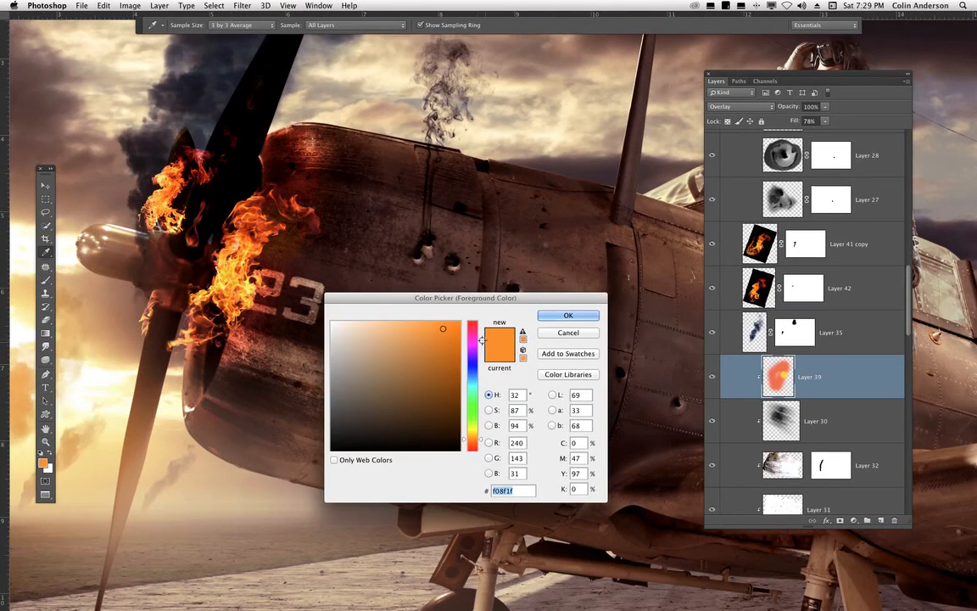
{"action": "left_click", "coordinate": [475, 441]}
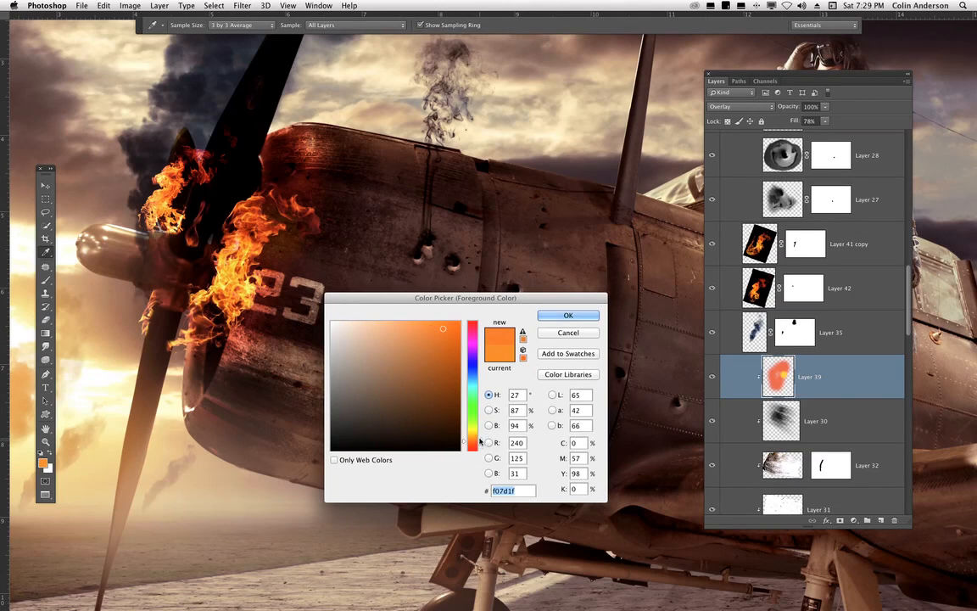
{"action": "left_click", "coordinate": [580, 315]}
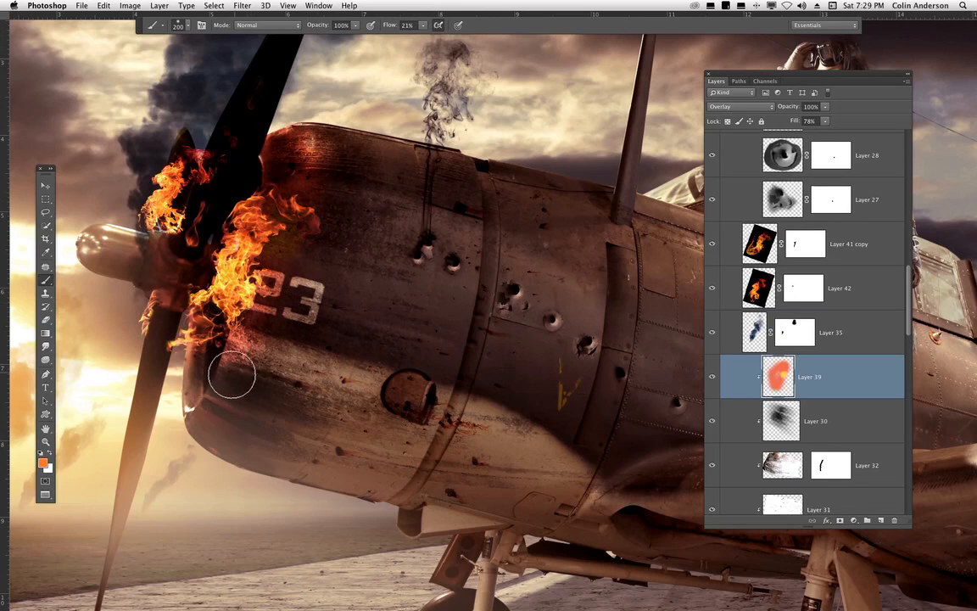
{"action": "mouse_move", "coordinate": [231, 375]}
{"action": "left_mouse_down"}
{"action": "mouse_move", "coordinate": [254, 351]}
{"action": "mouse_move", "coordinate": [237, 315]}
{"action": "mouse_move", "coordinate": [243, 254]}
{"action": "mouse_move", "coordinate": [280, 157]}
{"action": "mouse_move", "coordinate": [271, 239]}
{"action": "mouse_move", "coordinate": [237, 272]}
{"action": "mouse_move", "coordinate": [153, 246]}
{"action": "mouse_move", "coordinate": [182, 366]}
{"action": "mouse_move", "coordinate": [260, 355]}
{"action": "mouse_move", "coordinate": [196, 475]}
{"action": "left_mouse_up"}
{"action": "left_click_drag", "start_coordinate": [250, 317], "coordinate": [252, 333]}
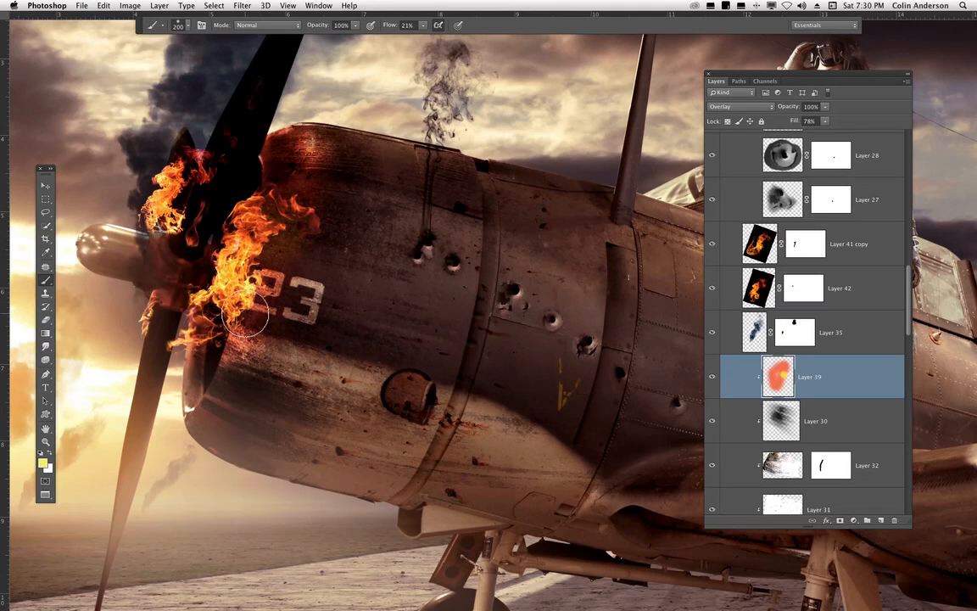
{"action": "key", "text": "super+minus"}
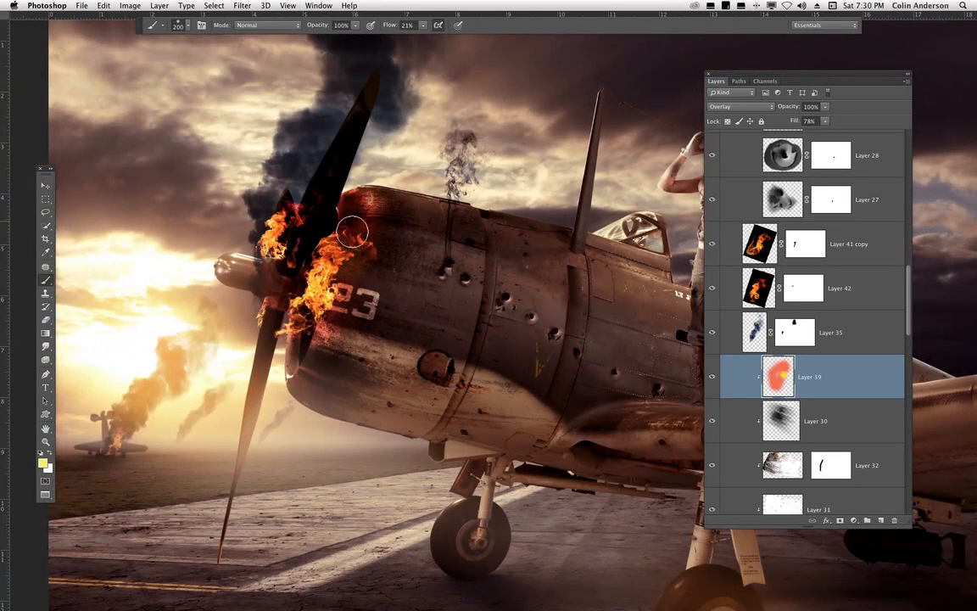
{"action": "left_click_drag", "start_coordinate": [432, 343], "coordinate": [398, 394]}
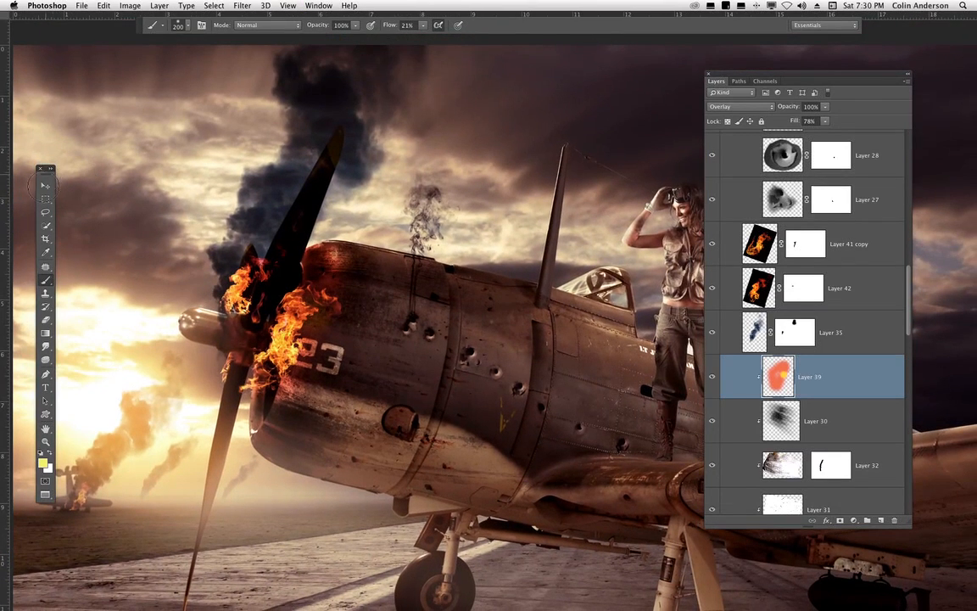
{"action": "left_click", "coordinate": [45, 187]}
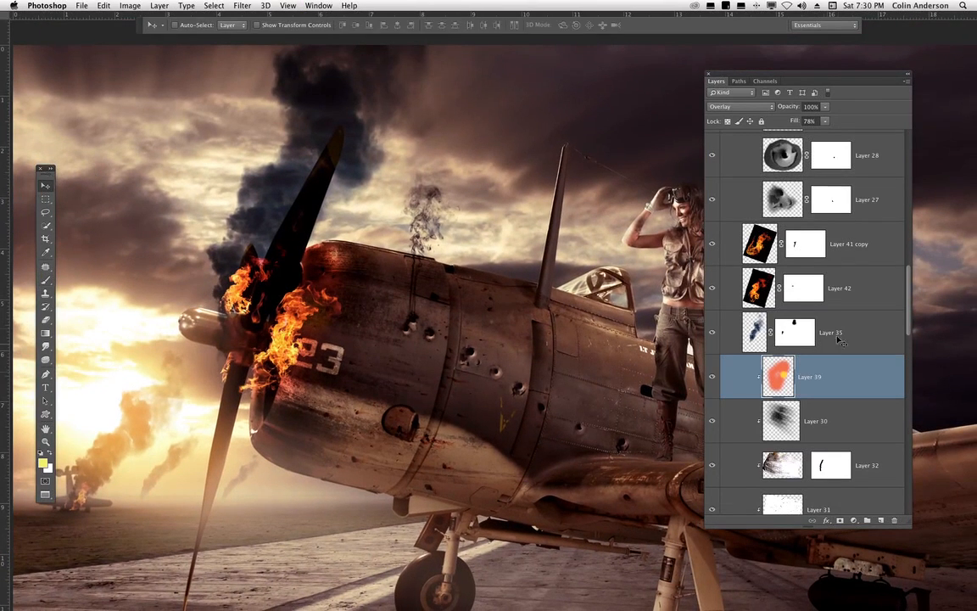
- Select Layer 35 and toggle its visibility to compare the nose with and without it
{"action": "left_click", "coordinate": [836, 332]}
{"action": "left_click", "coordinate": [712, 332]}
{"action": "left_click", "coordinate": [713, 333]}
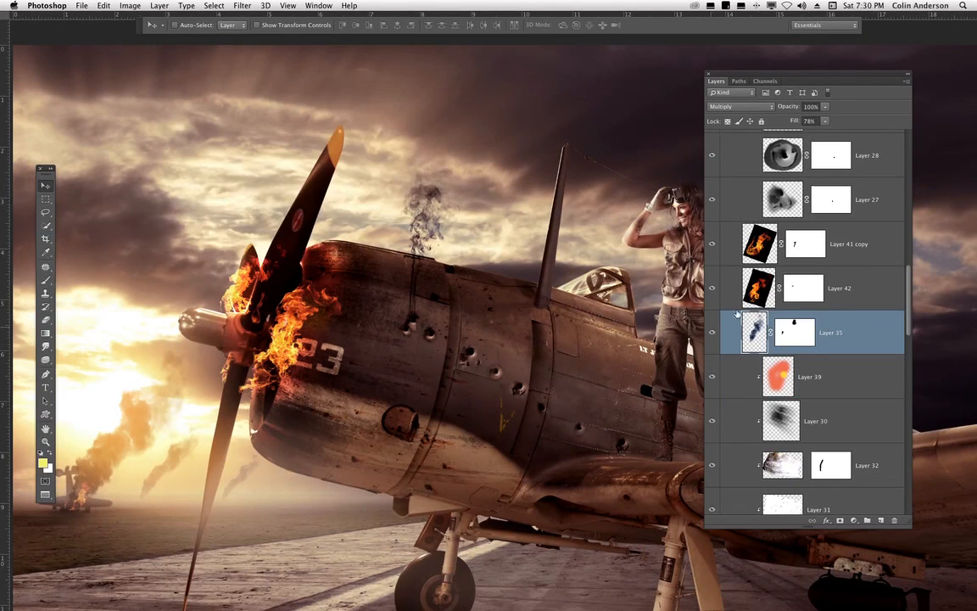
{"action": "left_click_drag", "start_coordinate": [324, 418], "coordinate": [402, 475]}
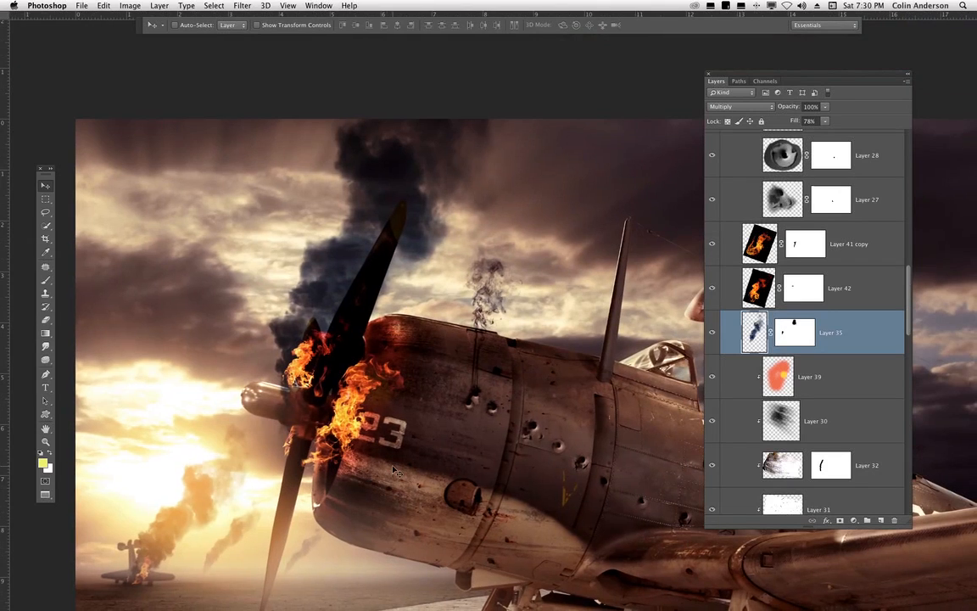
- Compare Layer 35 in Normal and Multiply blend modes, leaving it on Multiply
{"action": "left_click", "coordinate": [722, 109]}
{"action": "left_click", "coordinate": [726, 75]}
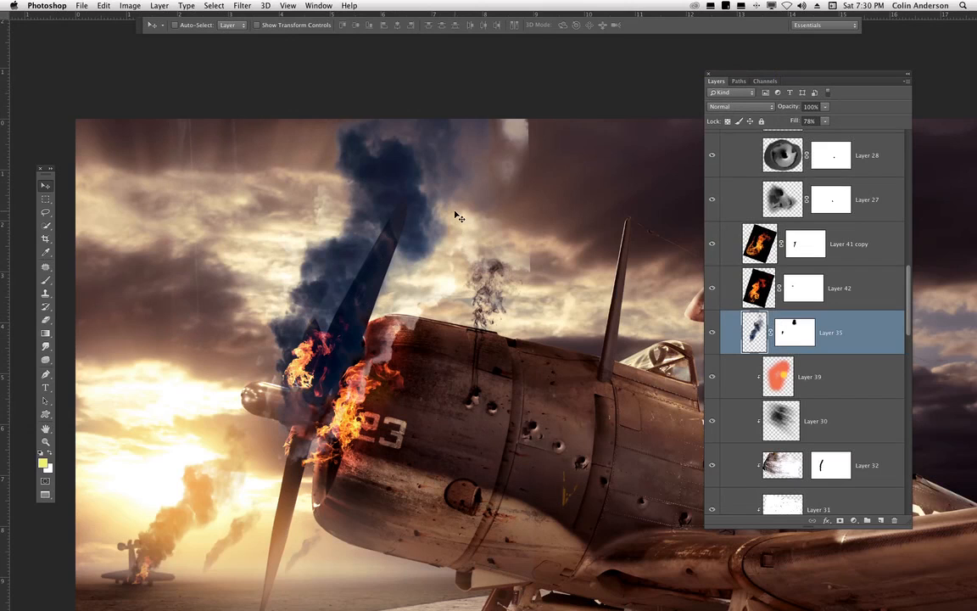
{"action": "left_click", "coordinate": [734, 106]}
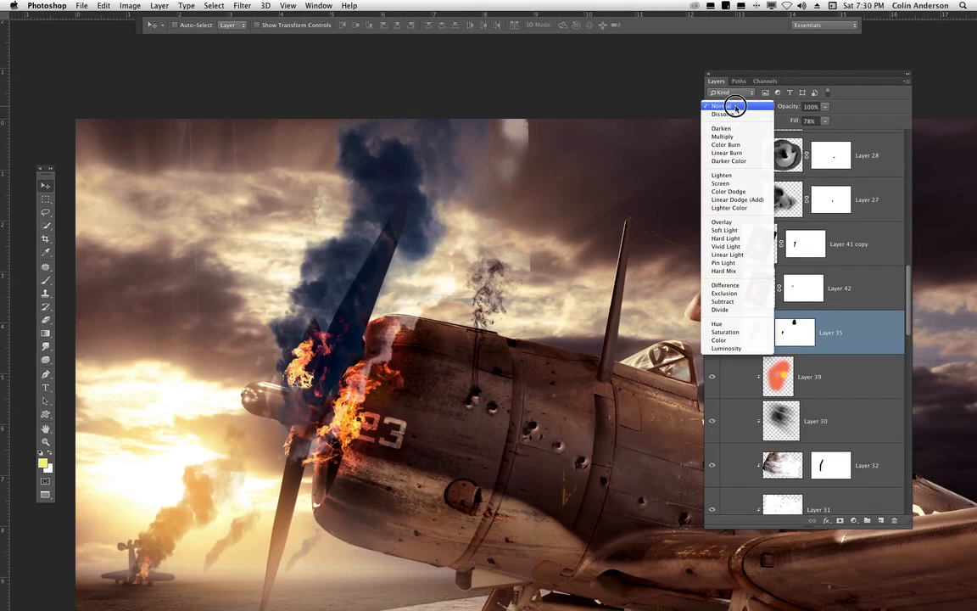
{"action": "left_click_drag", "start_coordinate": [735, 106], "coordinate": [629, 164]}
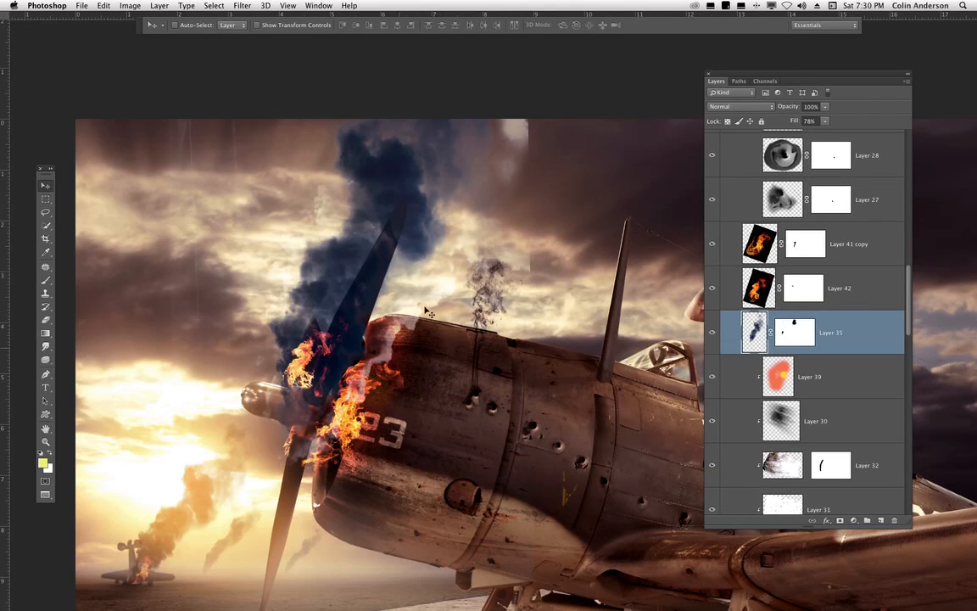
{"action": "left_click", "coordinate": [732, 106]}
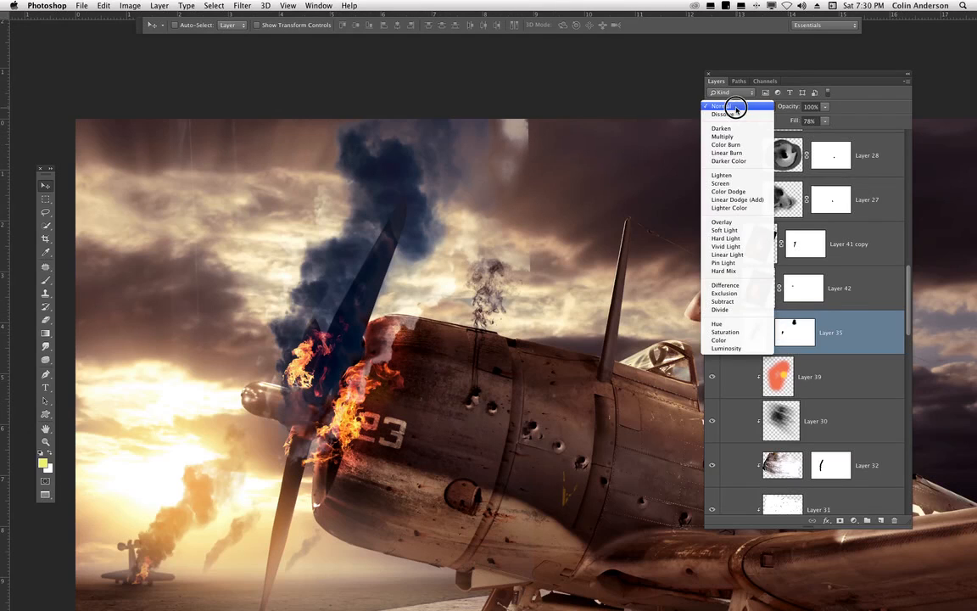
{"action": "left_click", "coordinate": [733, 134]}
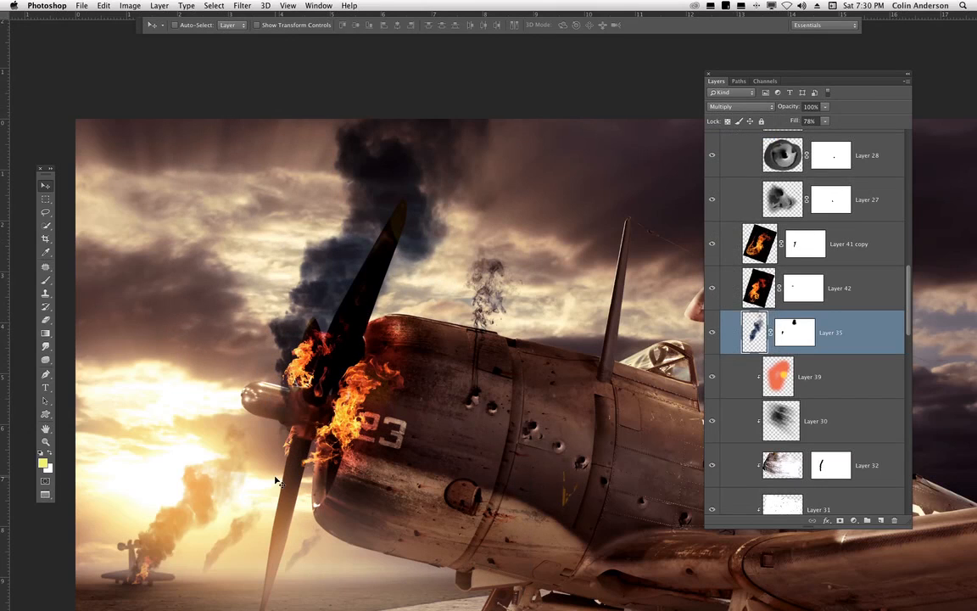
- Try raising Layer 35's fill to 100%, then undo the change
{"action": "left_click", "coordinate": [827, 123]}
{"action": "left_click_drag", "start_coordinate": [827, 131], "coordinate": [867, 130]}
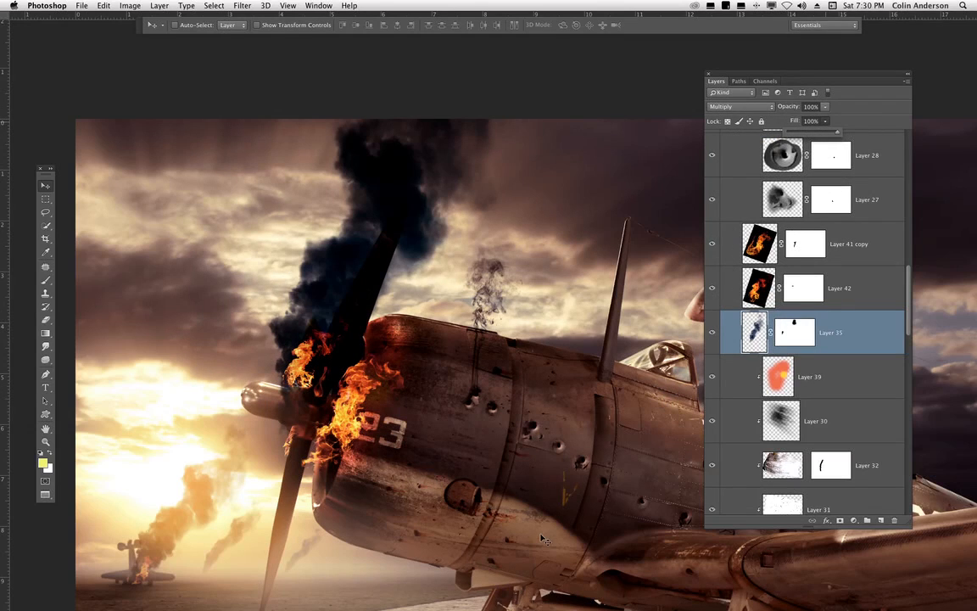
{"action": "key", "text": "super+z"}
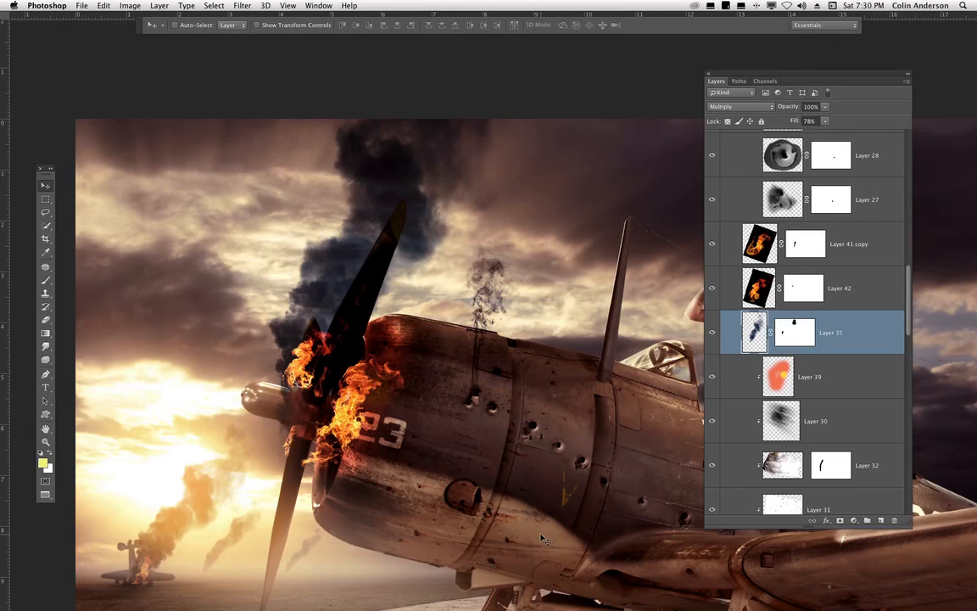
- Toggle Layer 42's visibility to compare the nose flames with and without it, and select it
{"action": "scroll", "coordinate": [484, 297], "scroll_direction": "down", "scroll_amount": 5}
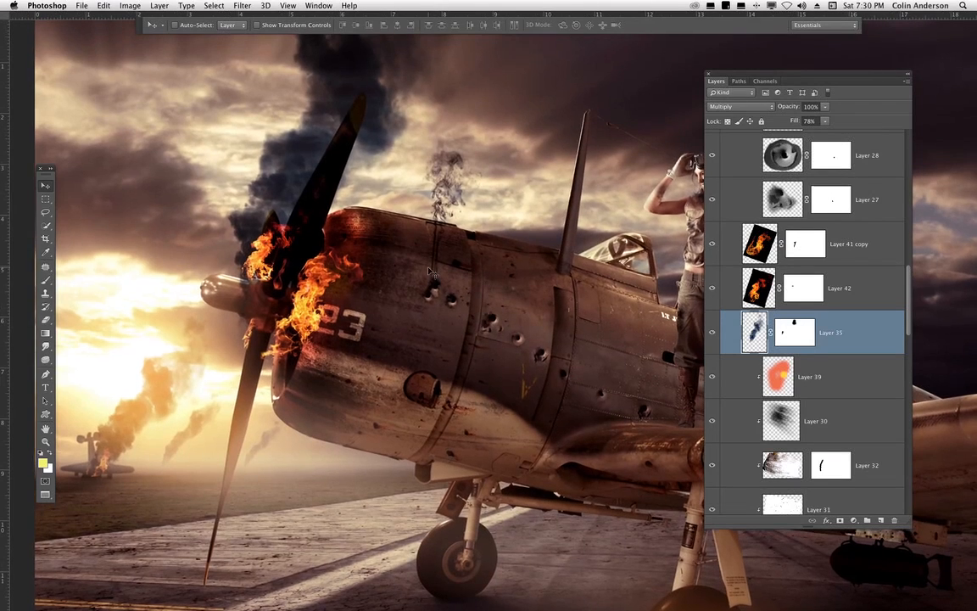
{"action": "left_click", "coordinate": [712, 288]}
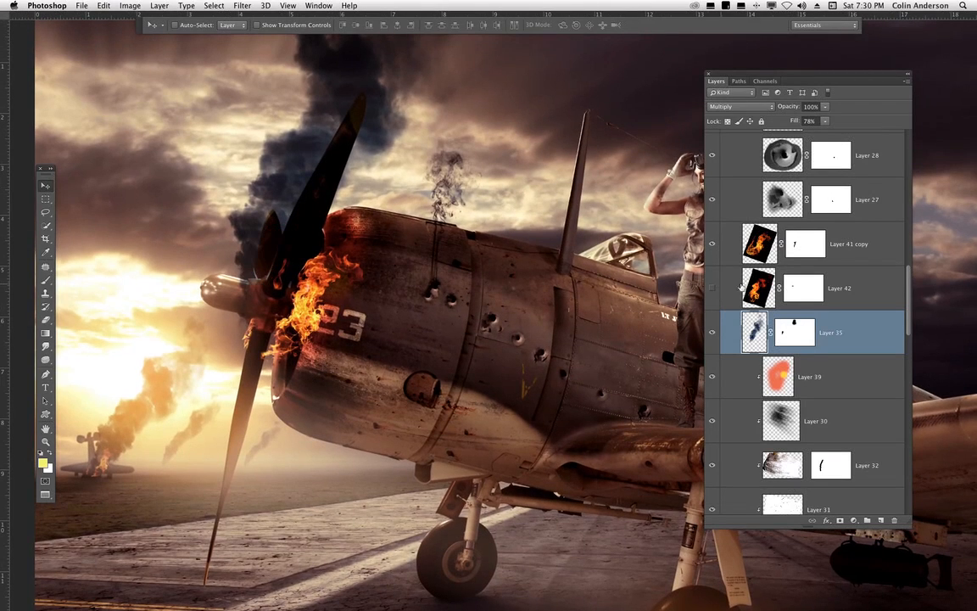
{"action": "left_click", "coordinate": [712, 287]}
{"action": "left_click", "coordinate": [736, 281]}
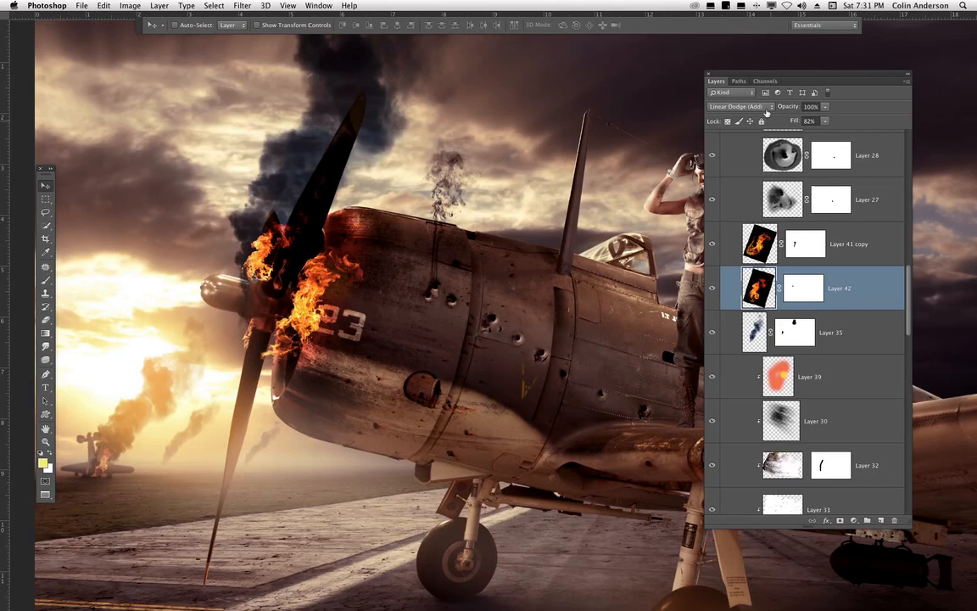
{"action": "left_click", "coordinate": [738, 106]}
{"action": "left_click", "coordinate": [731, 12]}
- Select Layer 41 copy, inspect its flame image up close in Normal mode, and return it to Lighten blending
{"action": "left_click", "coordinate": [779, 243]}
{"action": "left_click", "coordinate": [731, 105]}
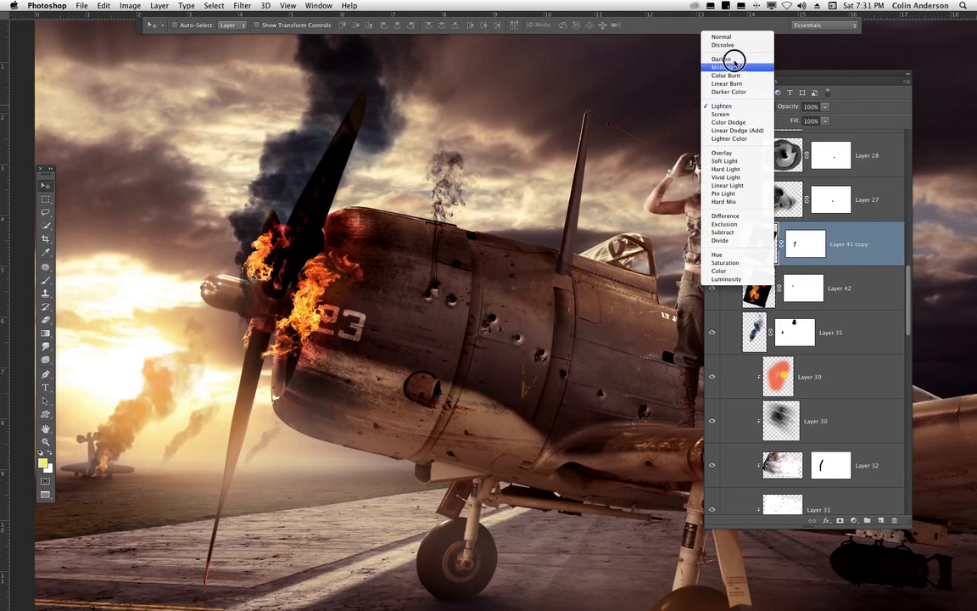
{"action": "left_click", "coordinate": [734, 34]}
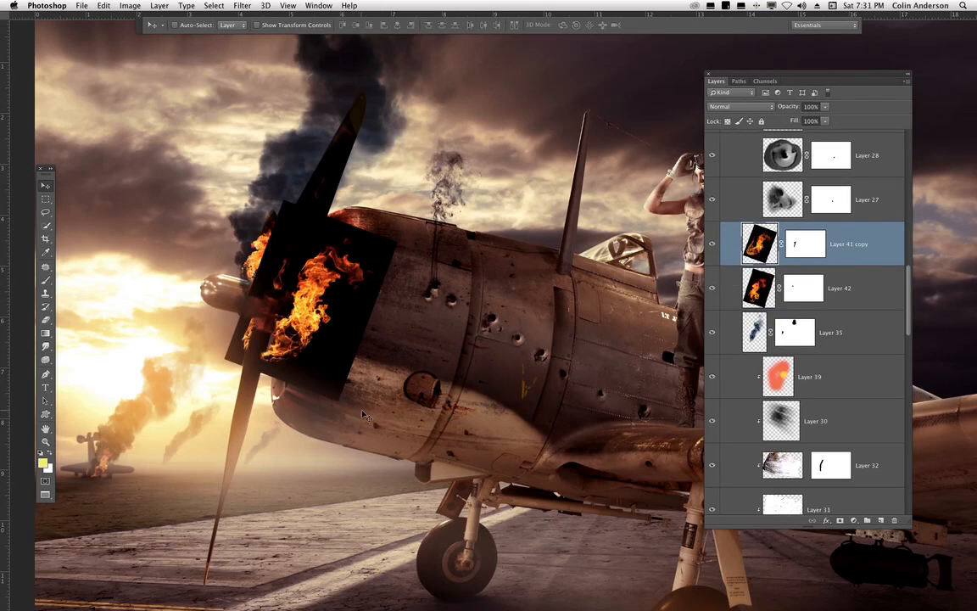
{"action": "key", "text": "super+plus"}
{"action": "key", "text": "super+plus"}
{"action": "key", "text": "super+plus"}
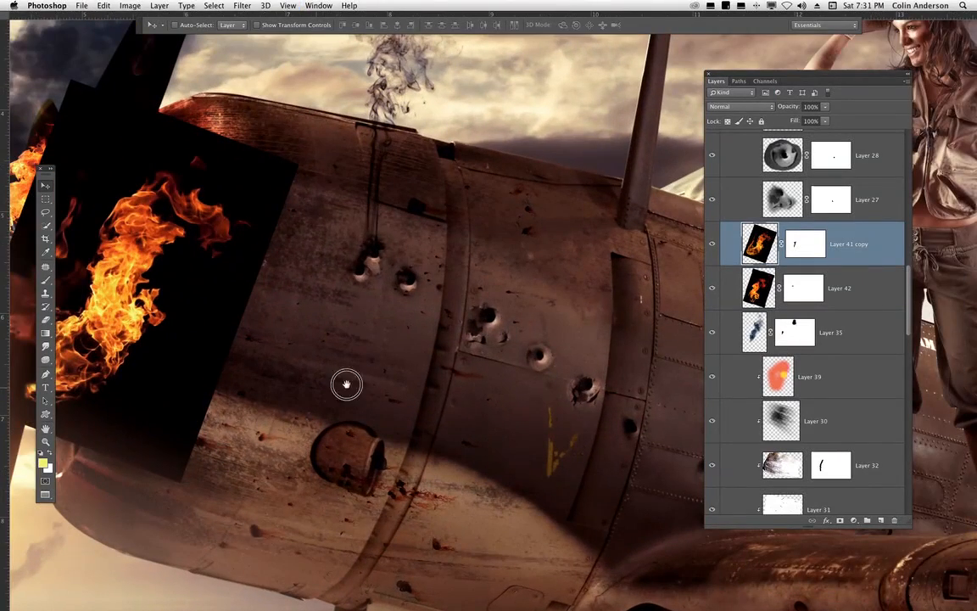
{"action": "left_click_drag", "start_coordinate": [346, 384], "coordinate": [546, 388]}
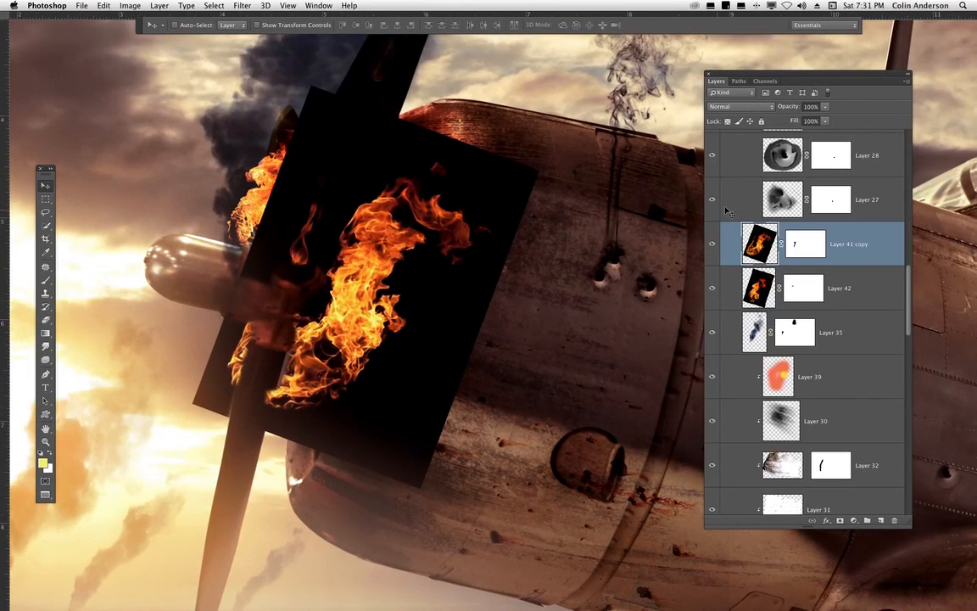
{"action": "key", "text": "shift+alt+g"}
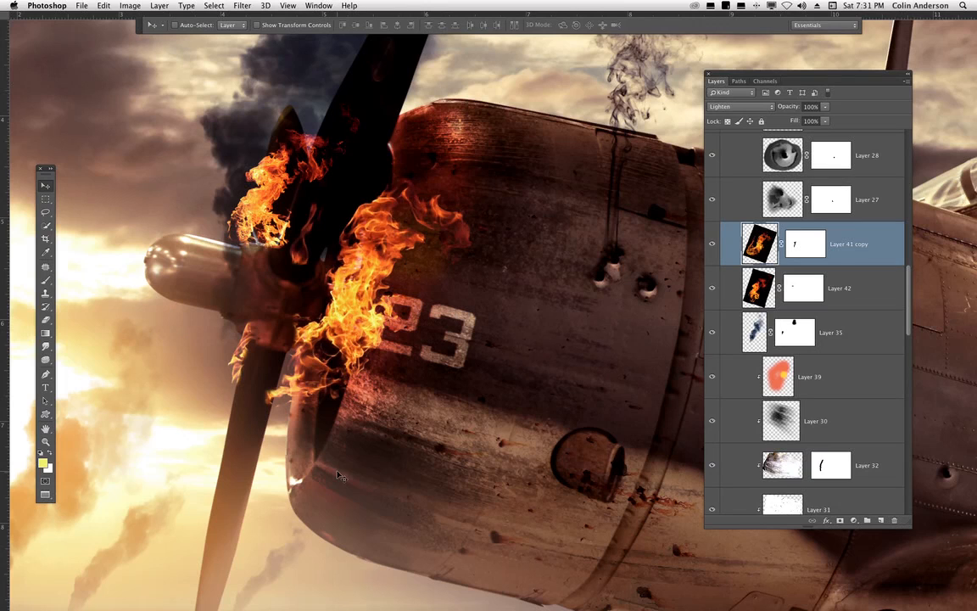
- Try moving the Layer 41 copy flames onto the fuselage, then undo the moves
{"action": "key", "text": "super+minus"}
{"action": "key", "text": "super+minus"}
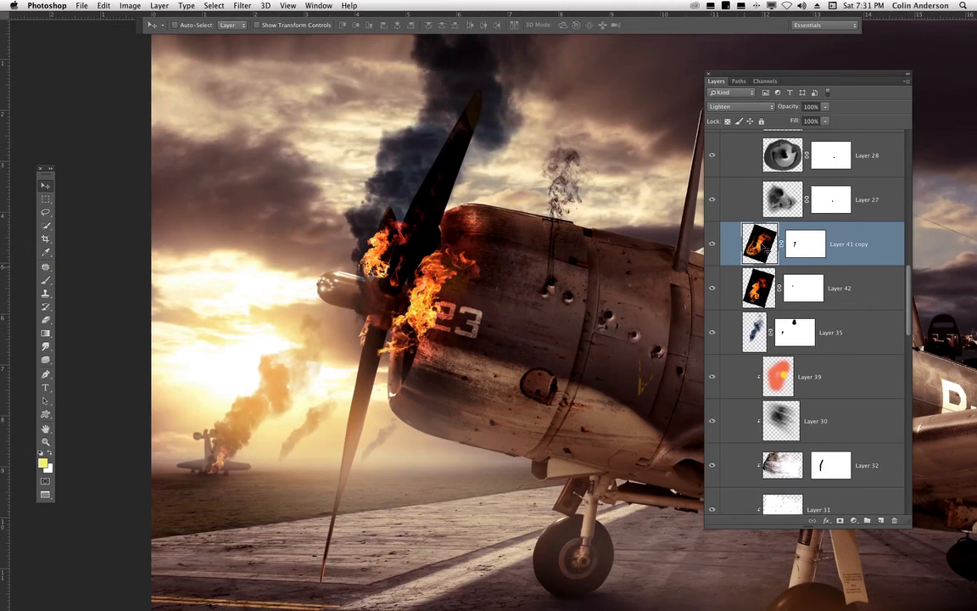
{"action": "left_click_drag", "start_coordinate": [535, 360], "coordinate": [640, 262]}
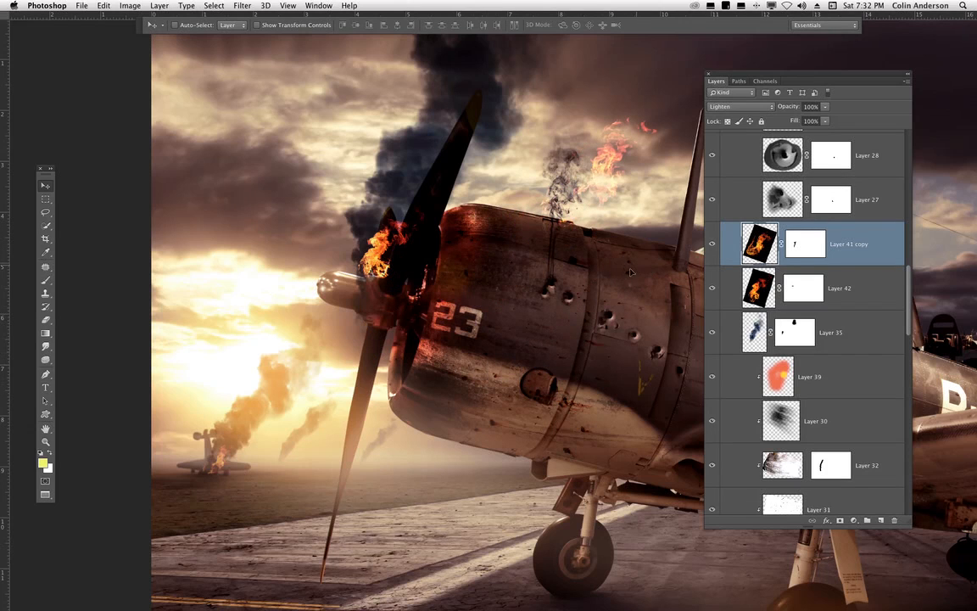
{"action": "key", "text": "super+equal"}
{"action": "left_click_drag", "start_coordinate": [620, 321], "coordinate": [287, 536]}
{"action": "key", "text": "super+z"}
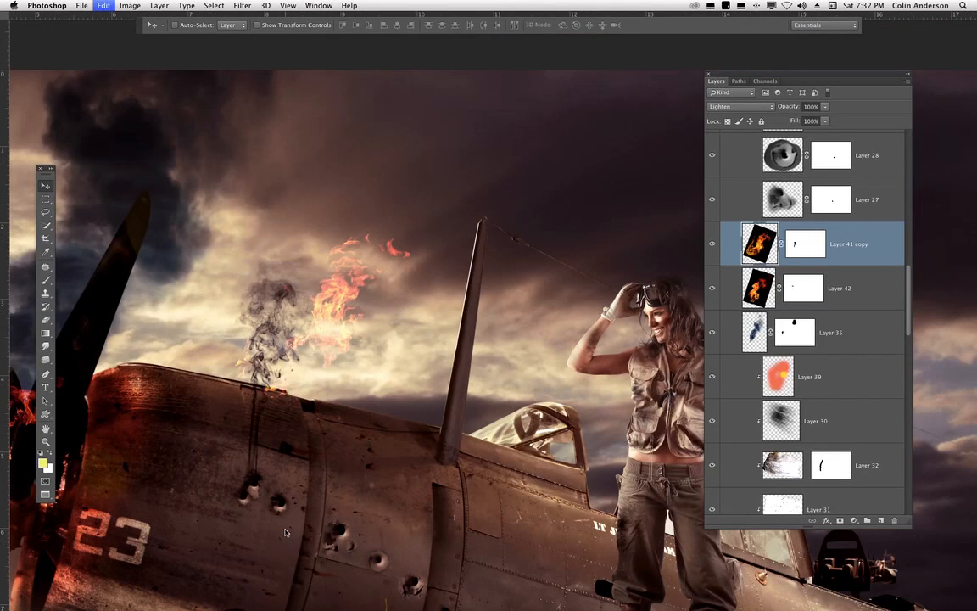
{"action": "left_click_drag", "start_coordinate": [99, 552], "coordinate": [384, 507]}
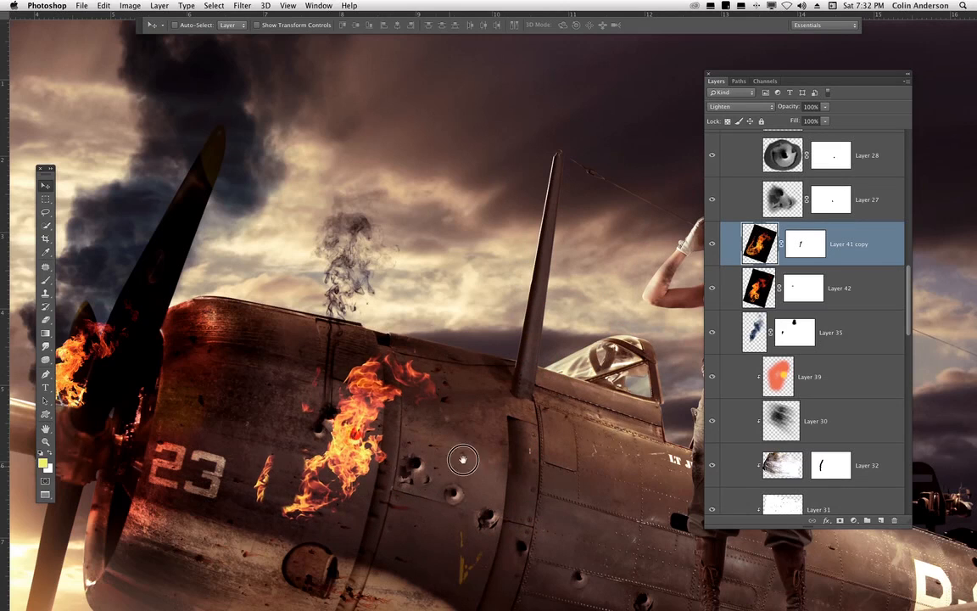
{"action": "left_click_drag", "start_coordinate": [416, 413], "coordinate": [557, 331]}
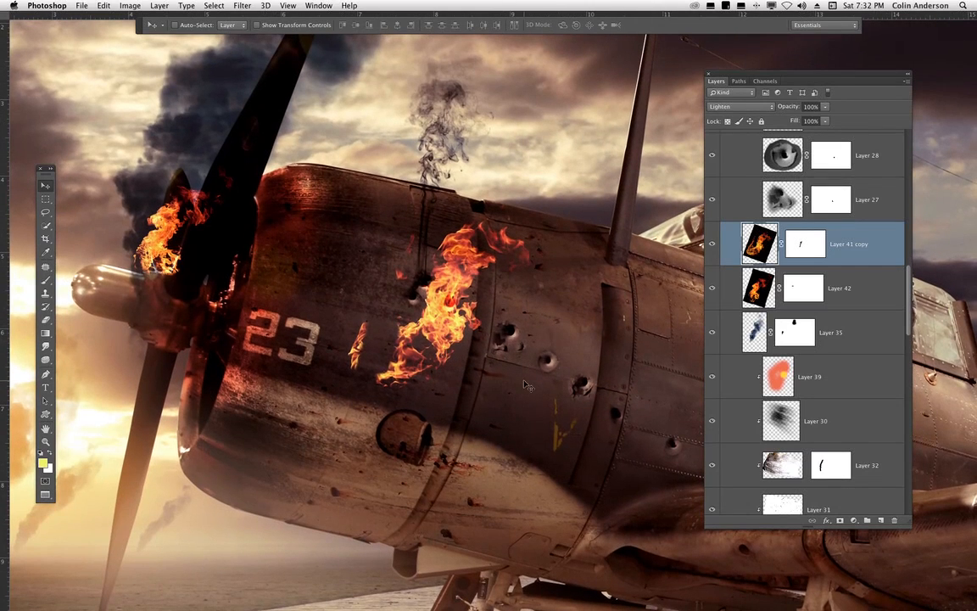
{"action": "key", "text": "ctrl+z"}
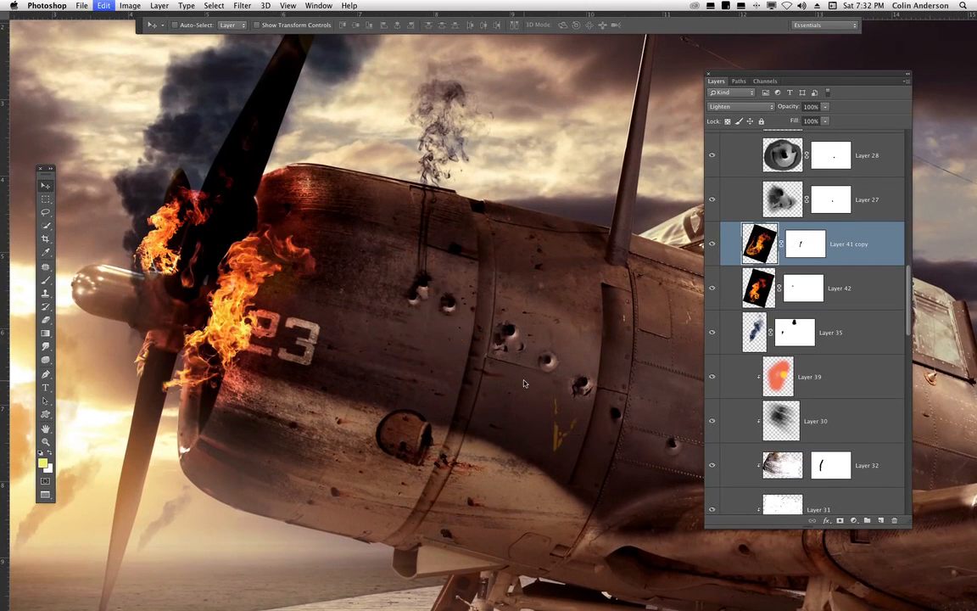
{"action": "key", "text": "ctrl+z"}
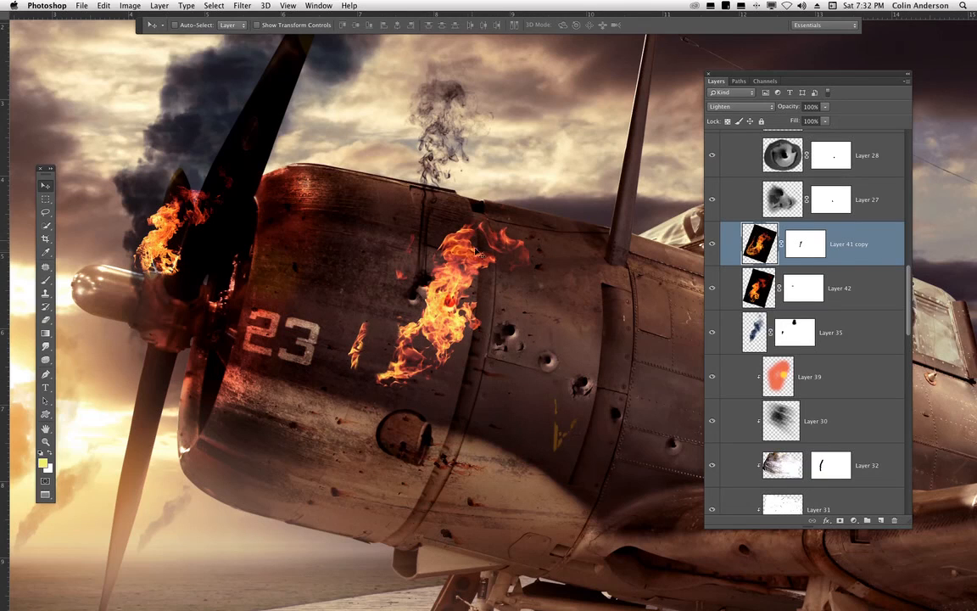
{"action": "key", "text": "ctrl+z"}
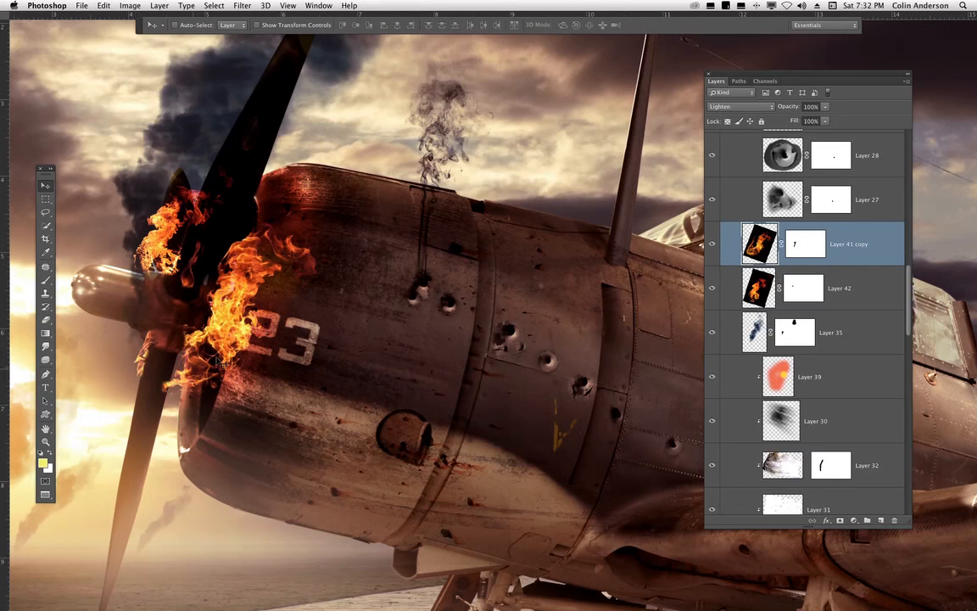
- Try painting on Layer 41 copy's mask with a 114 px brush around the lower flames, then undo the strokes
{"action": "left_click_drag", "start_coordinate": [360, 332], "coordinate": [463, 343]}
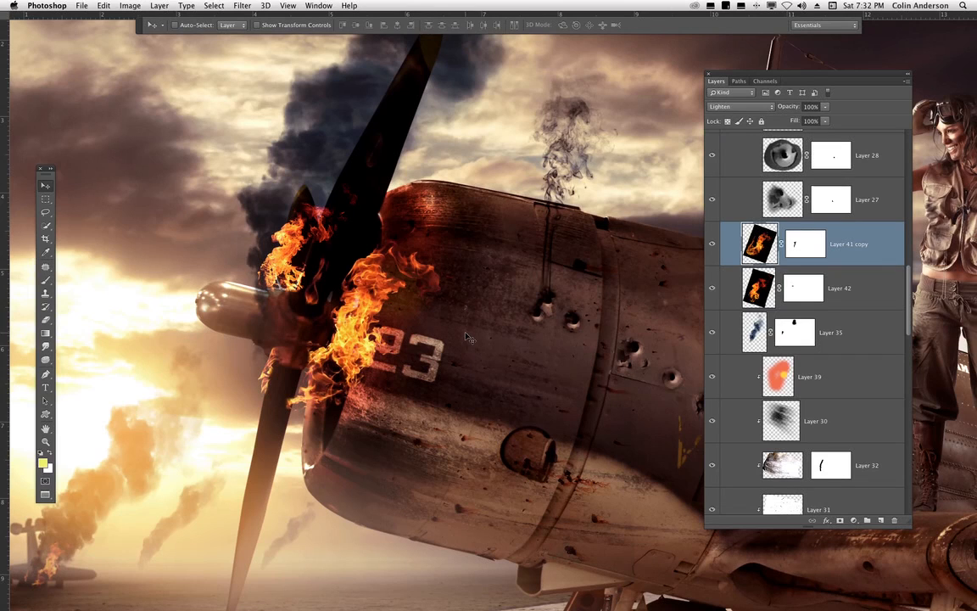
{"action": "left_click", "coordinate": [804, 239]}
{"action": "left_click", "coordinate": [45, 280]}
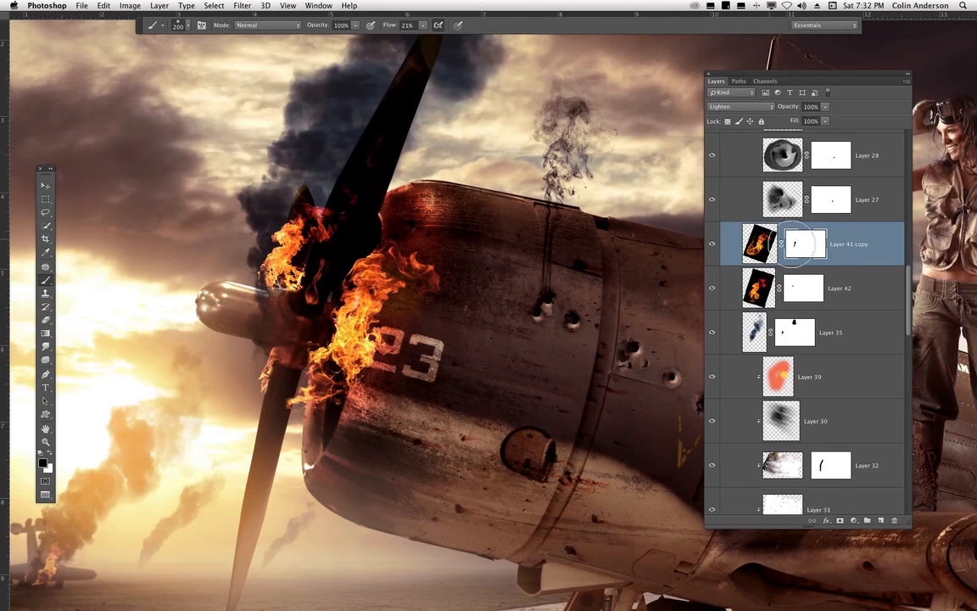
{"action": "right_click", "coordinate": [361, 273]}
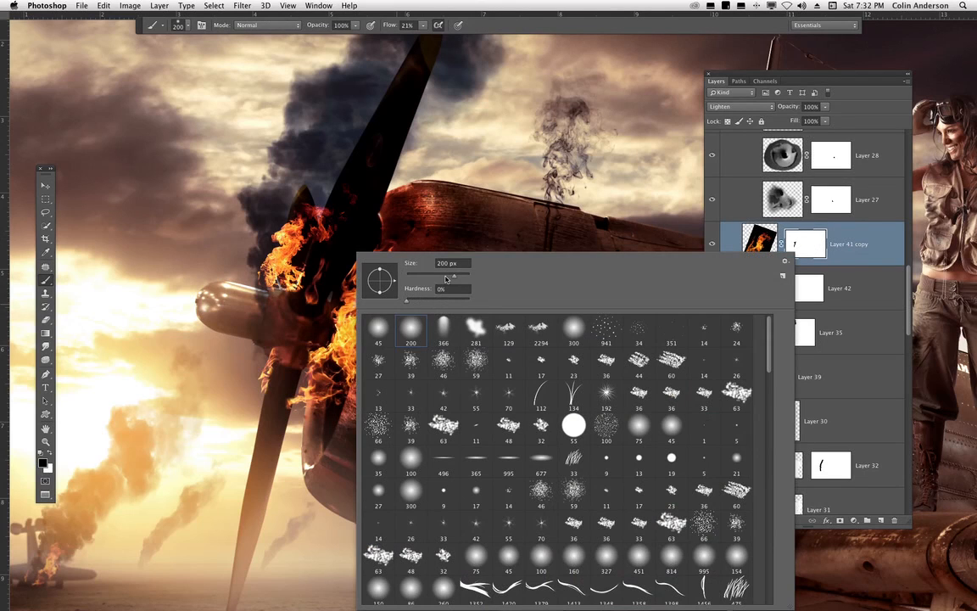
{"action": "left_click_drag", "start_coordinate": [445, 276], "coordinate": [438, 274]}
{"action": "left_click", "coordinate": [301, 389]}
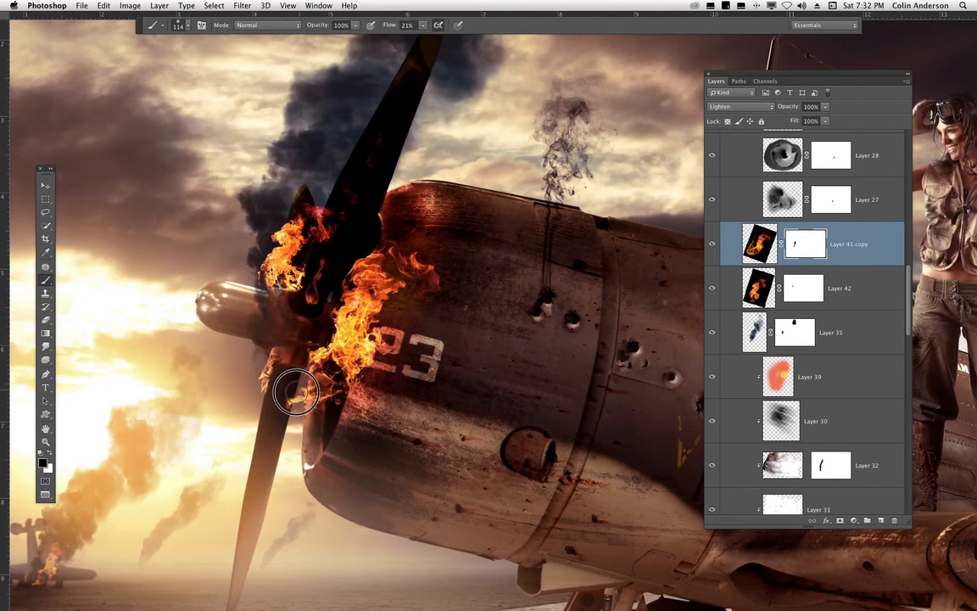
{"action": "mouse_move", "coordinate": [296, 392]}
{"action": "left_mouse_down"}
{"action": "mouse_move", "coordinate": [276, 356]}
{"action": "mouse_move", "coordinate": [300, 414]}
{"action": "left_mouse_up"}
{"action": "key", "text": "ctrl+z"}
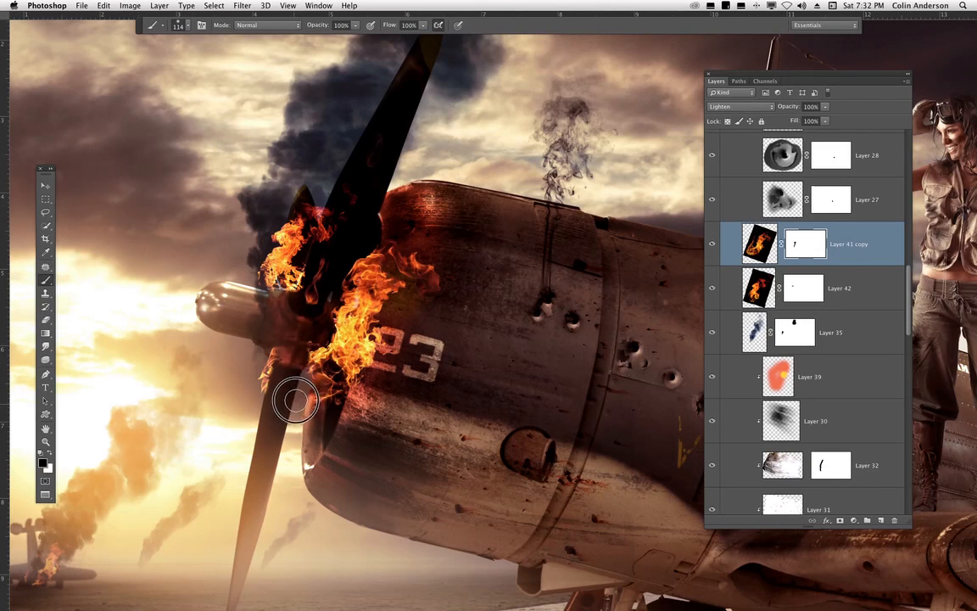
{"action": "mouse_move", "coordinate": [295, 400]}
{"action": "left_mouse_down"}
{"action": "mouse_move", "coordinate": [268, 371]}
{"action": "mouse_move", "coordinate": [253, 432]}
{"action": "mouse_move", "coordinate": [302, 393]}
{"action": "mouse_move", "coordinate": [265, 355]}
{"action": "left_mouse_up"}
{"action": "key", "text": "ctrl+z"}
{"action": "key", "text": "x"}
{"action": "key", "text": "bracketleft"}
{"action": "key", "text": "bracketleft"}
{"action": "key", "text": "bracketleft"}
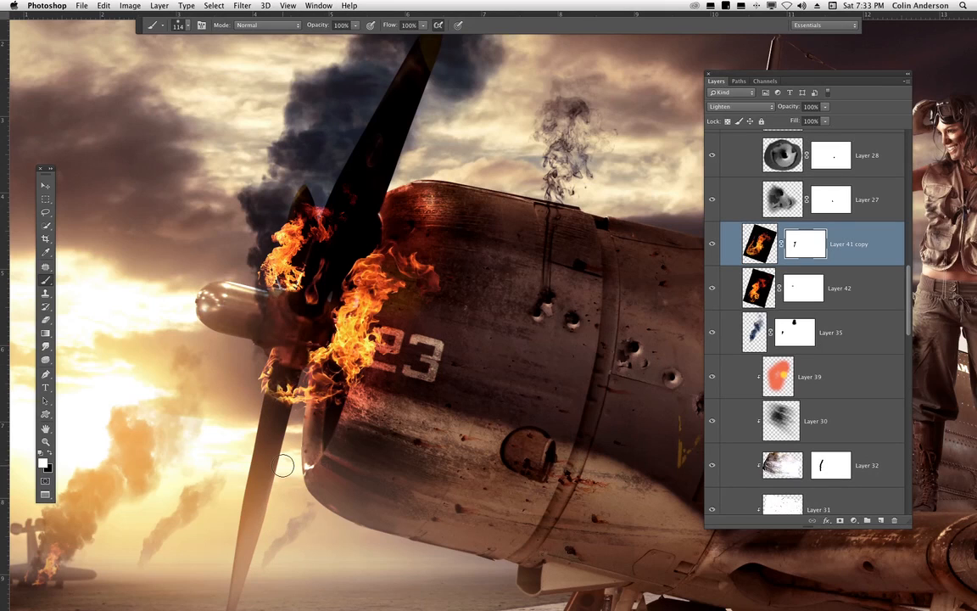
{"action": "key", "text": "super+z"}
{"action": "key", "text": "super+z"}
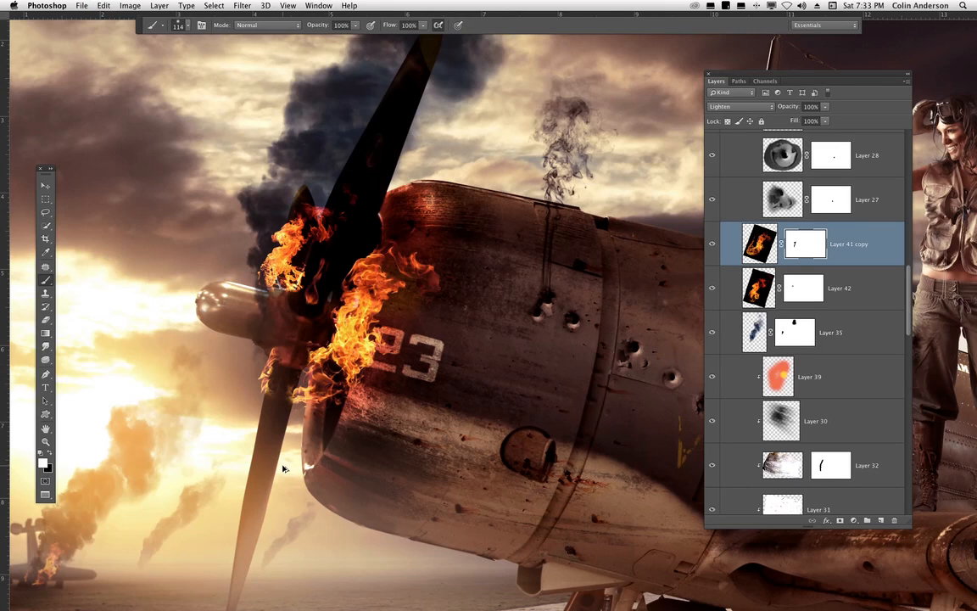
{"action": "key", "text": "super+z"}
{"action": "key", "text": "super+z"}
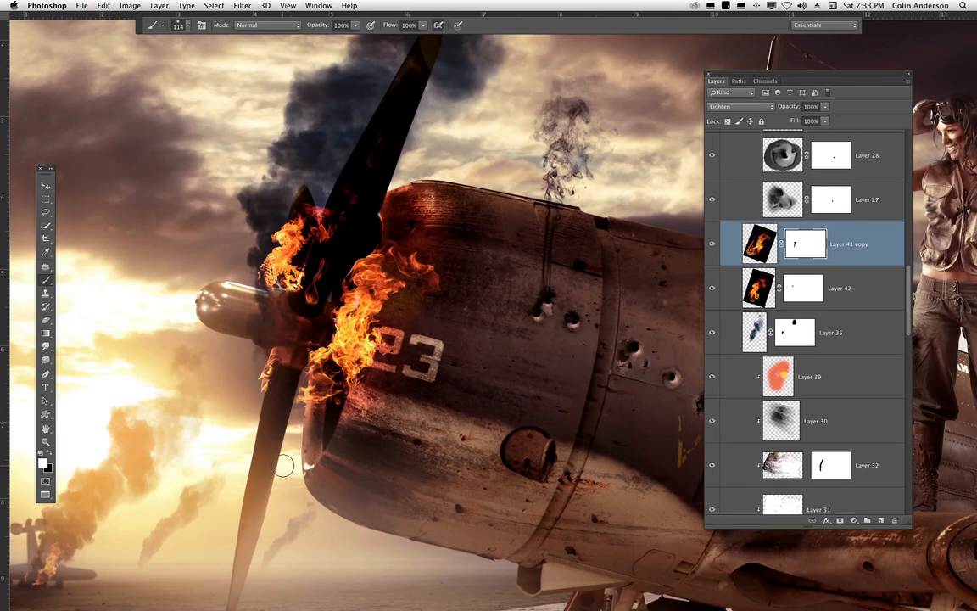
- Select Layer 41 copy's image and warp its flames to wrap around the curve of the nose cowling
{"action": "left_click", "coordinate": [46, 185]}
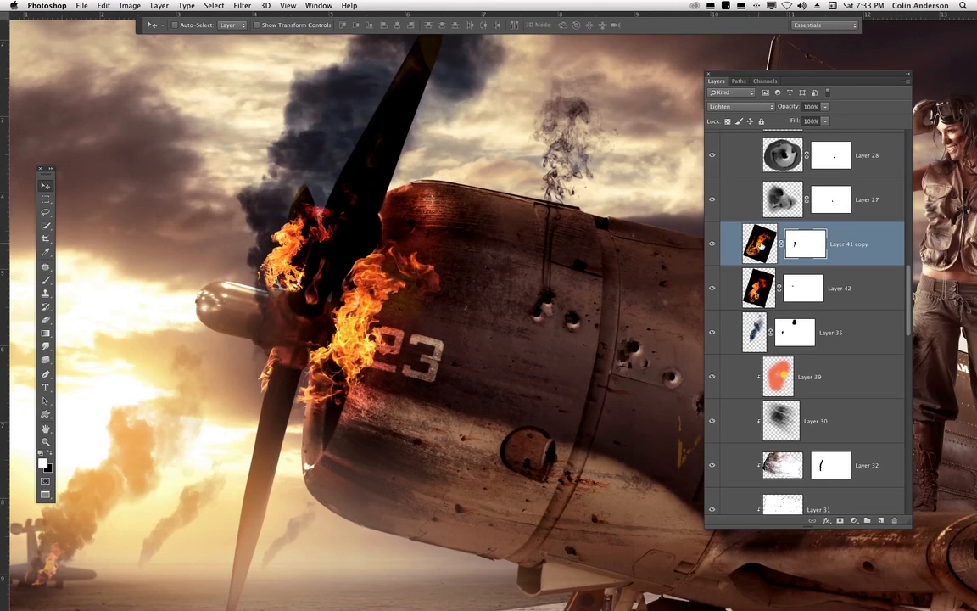
{"action": "left_click", "coordinate": [761, 240]}
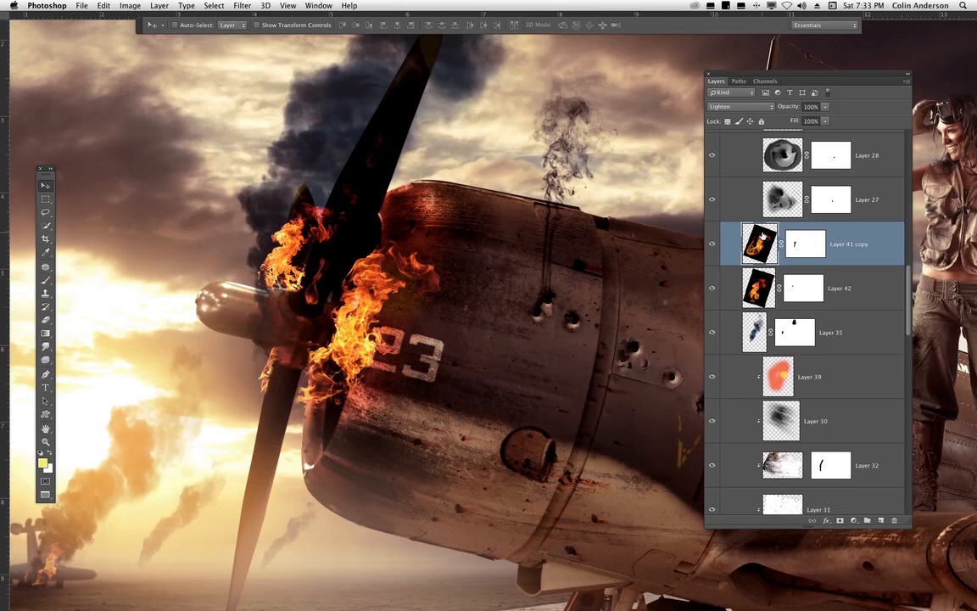
{"action": "key", "text": "super+t"}
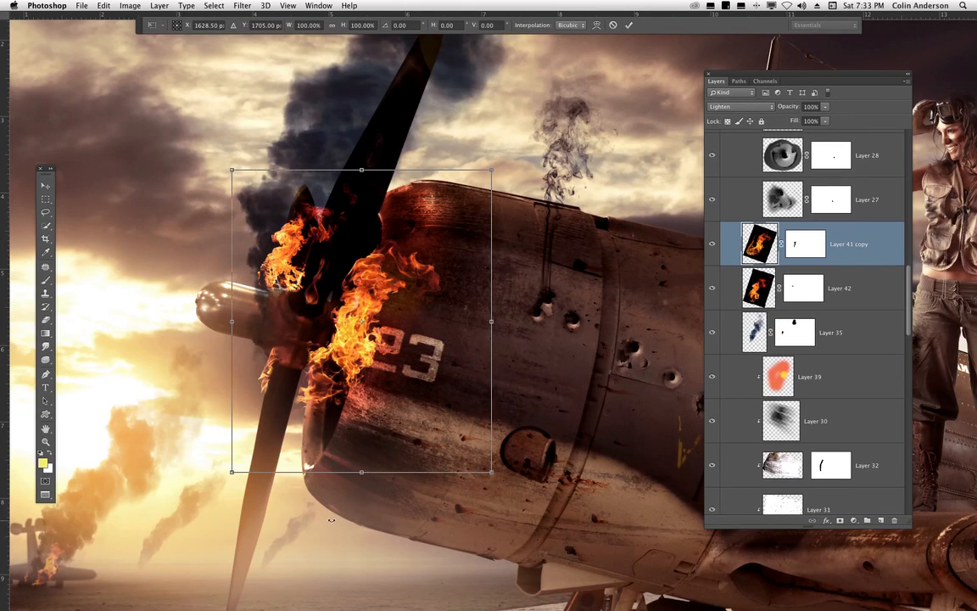
{"action": "right_click", "coordinate": [331, 295]}
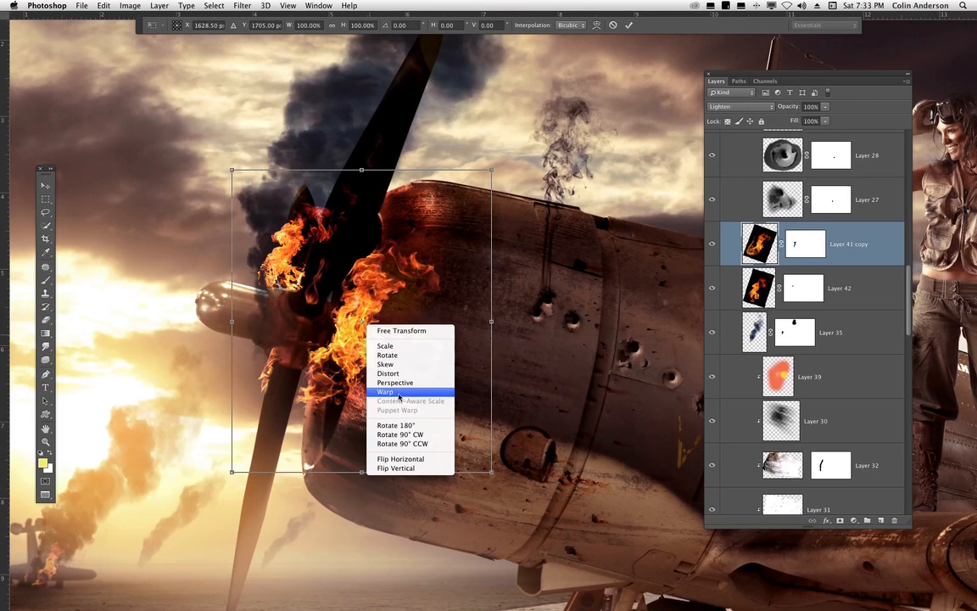
{"action": "left_click", "coordinate": [360, 360]}
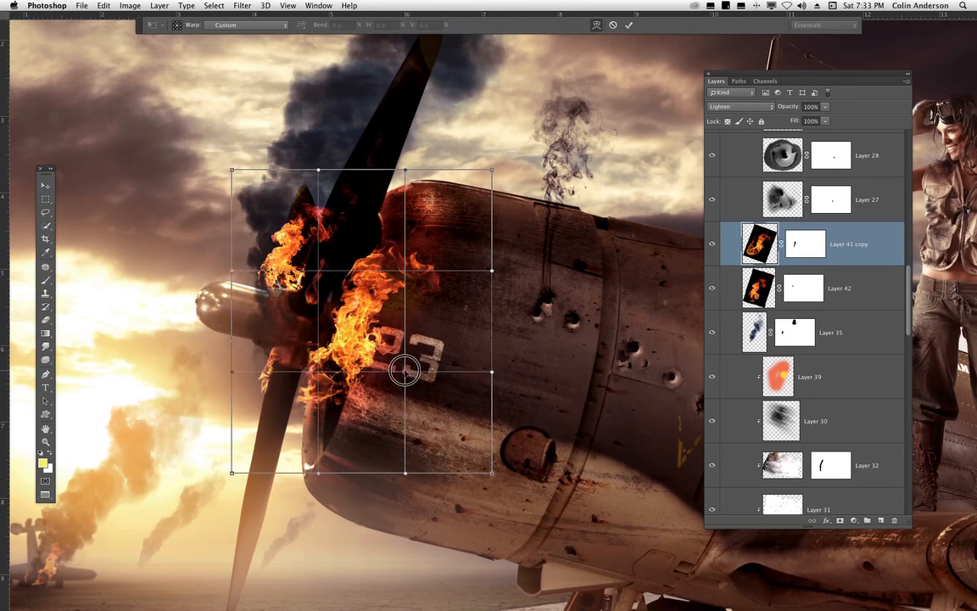
{"action": "left_click_drag", "start_coordinate": [403, 367], "coordinate": [390, 363]}
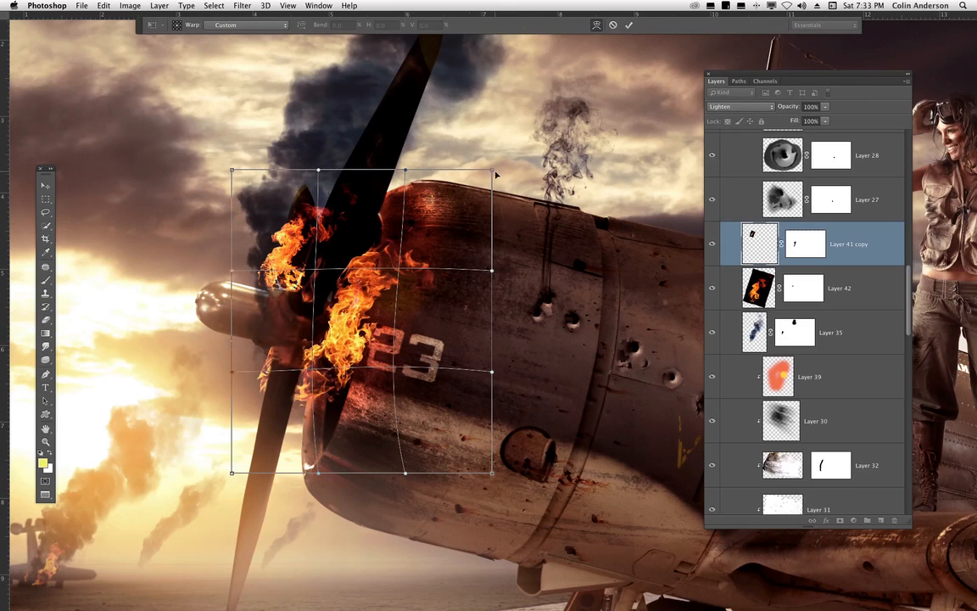
{"action": "left_click_drag", "start_coordinate": [492, 171], "coordinate": [500, 201]}
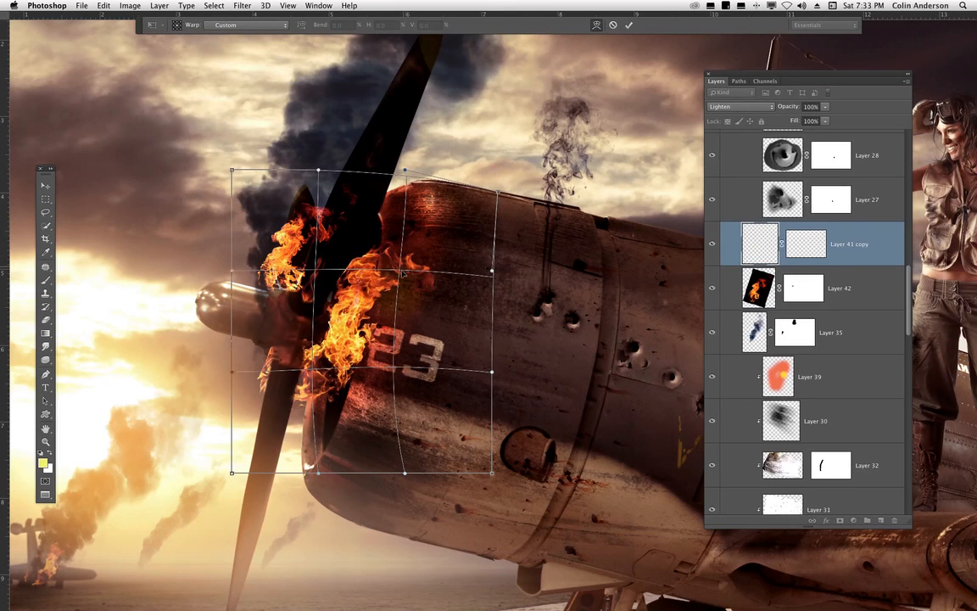
{"action": "left_click_drag", "start_coordinate": [403, 277], "coordinate": [407, 275]}
{"action": "left_click_drag", "start_coordinate": [312, 370], "coordinate": [323, 375]}
{"action": "left_click_drag", "start_coordinate": [321, 417], "coordinate": [318, 425]}
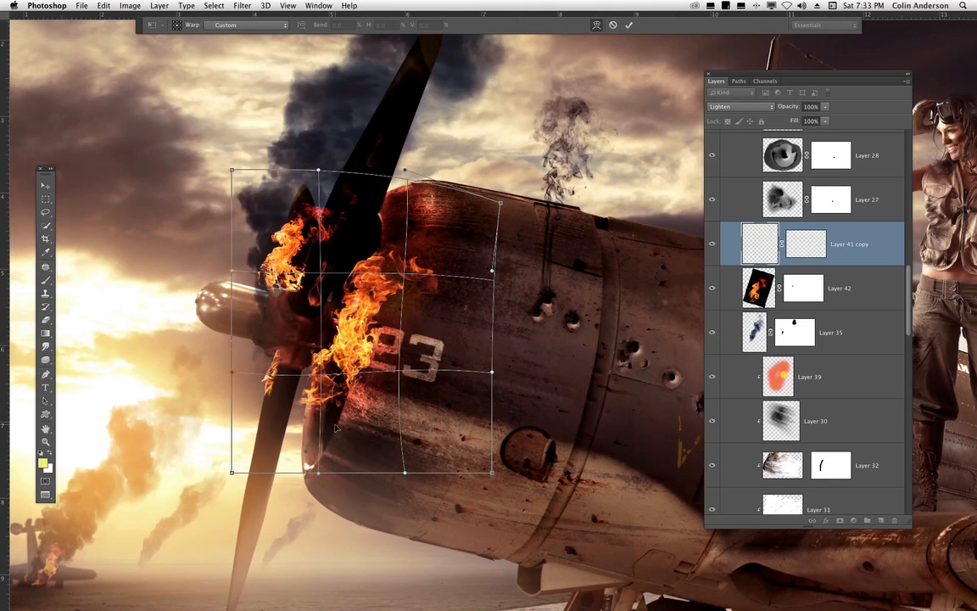
{"action": "left_click_drag", "start_coordinate": [399, 363], "coordinate": [392, 359]}
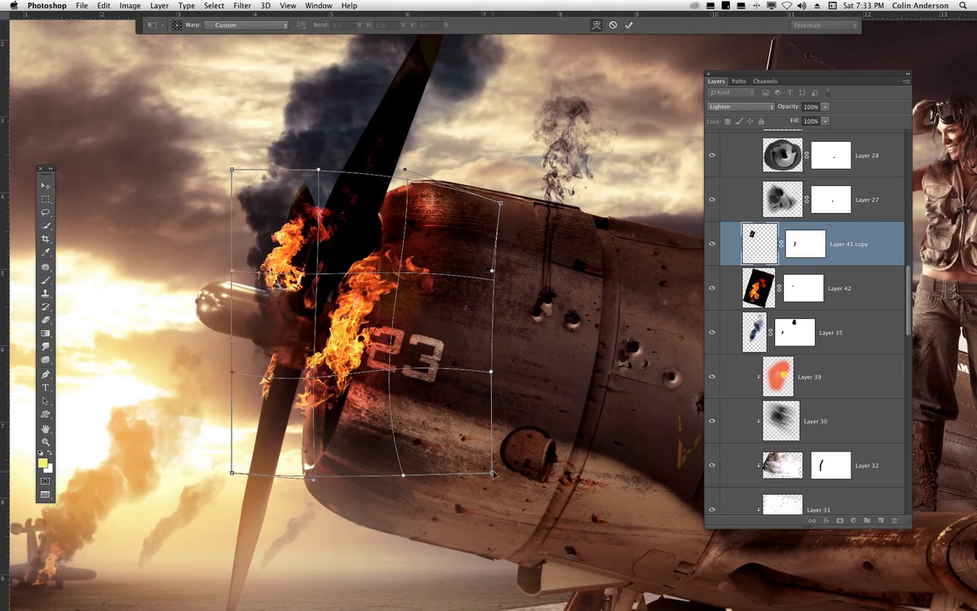
{"action": "left_click_drag", "start_coordinate": [492, 473], "coordinate": [463, 438]}
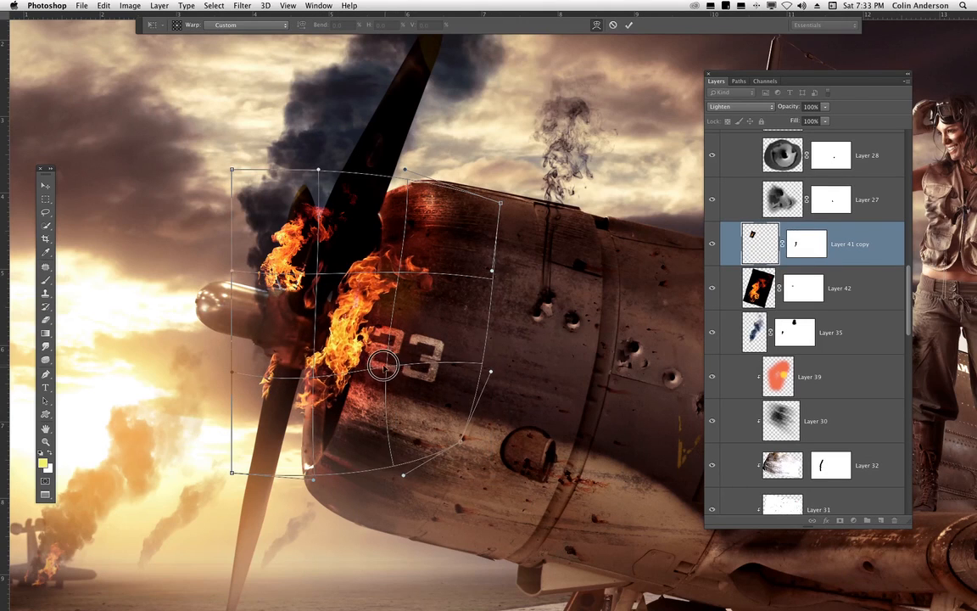
{"action": "left_click_drag", "start_coordinate": [388, 363], "coordinate": [385, 356]}
{"action": "left_click_drag", "start_coordinate": [500, 204], "coordinate": [504, 204]}
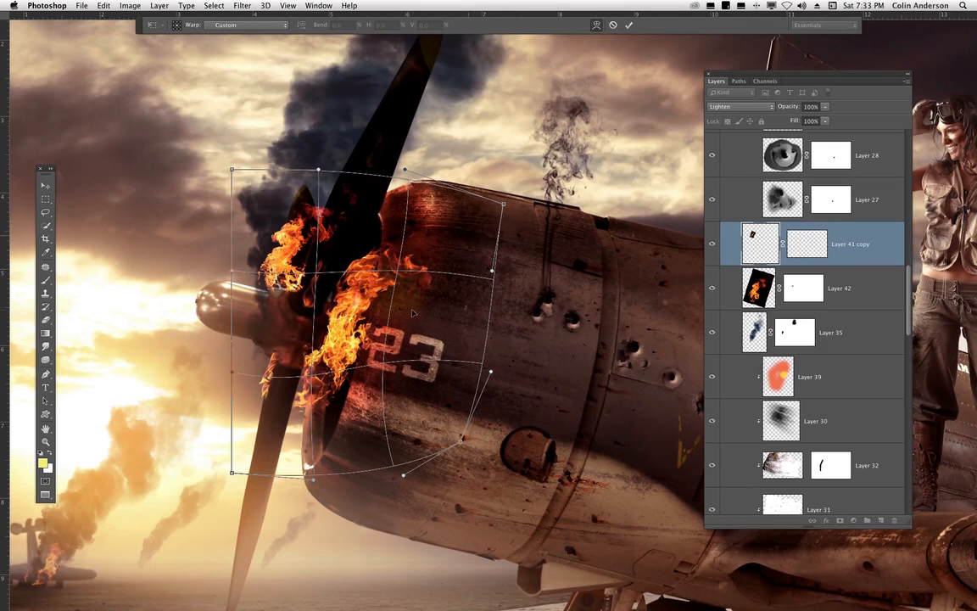
{"action": "left_click_drag", "start_coordinate": [402, 329], "coordinate": [418, 315]}
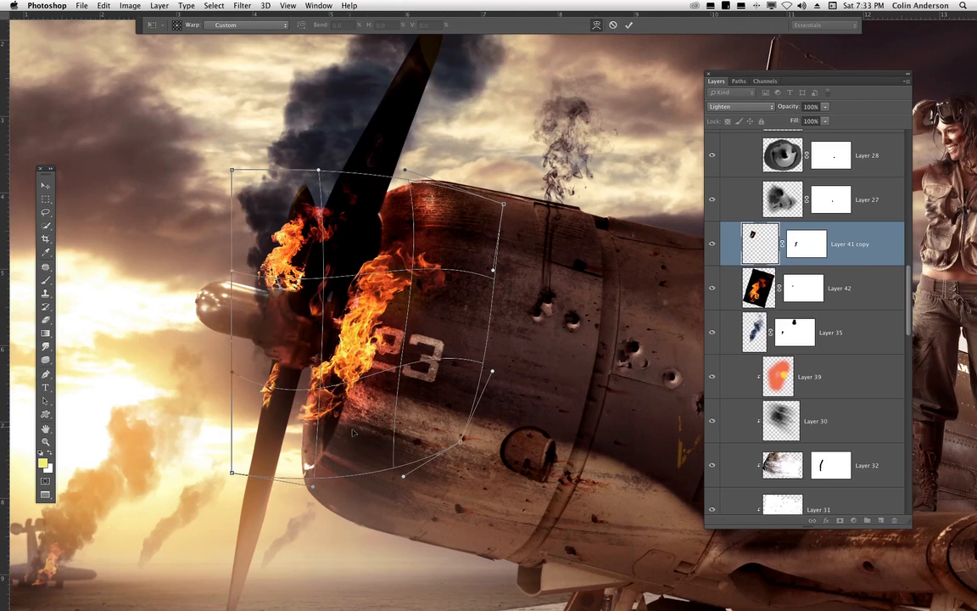
{"action": "left_click_drag", "start_coordinate": [335, 472], "coordinate": [373, 518]}
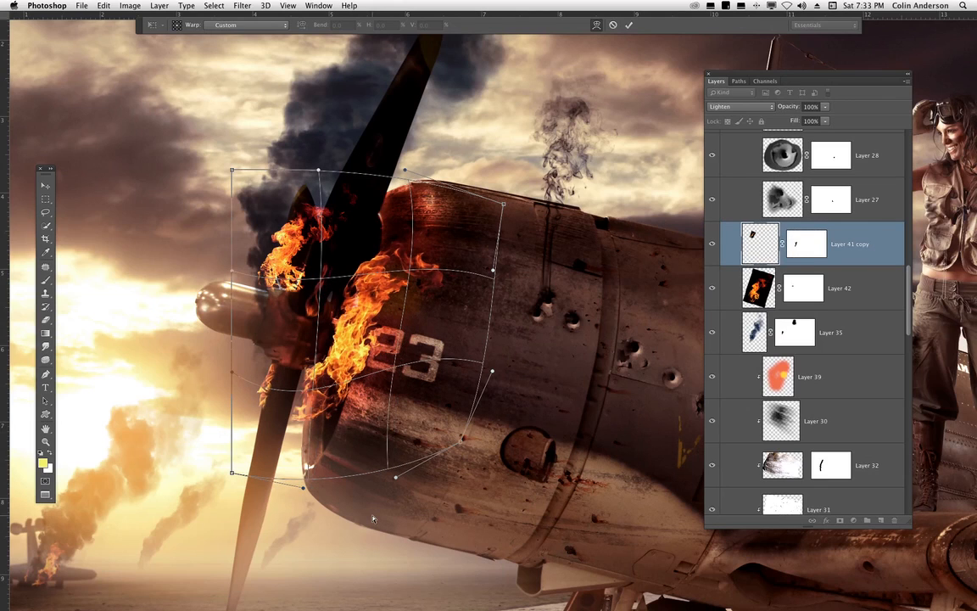
{"action": "key", "text": "Return"}
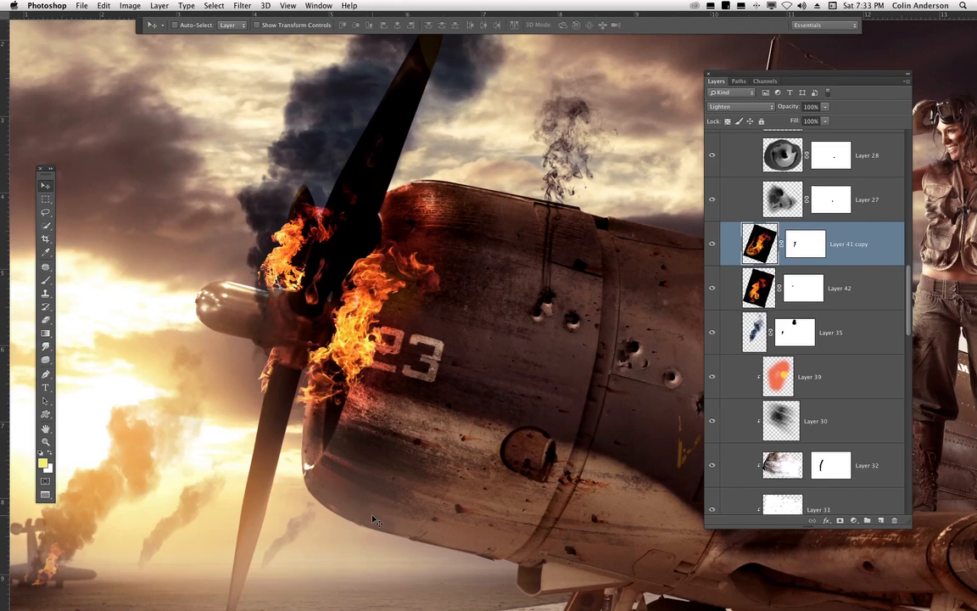
- Select Layer 29 and move its bullet hole onto the fuselage side panel below the cockpit
{"action": "key", "text": "super+0"}
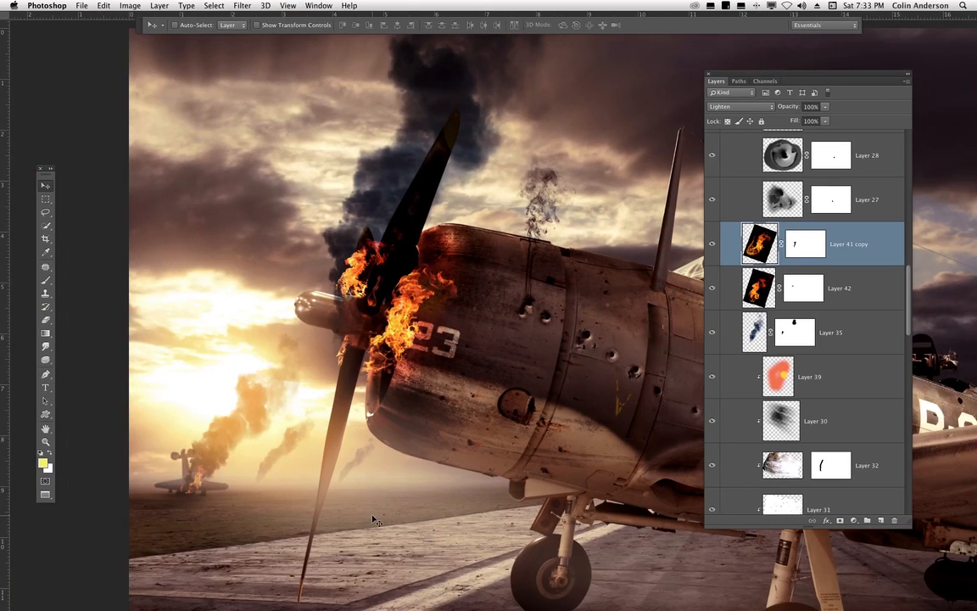
{"action": "left_click_drag", "start_coordinate": [579, 419], "coordinate": [520, 443]}
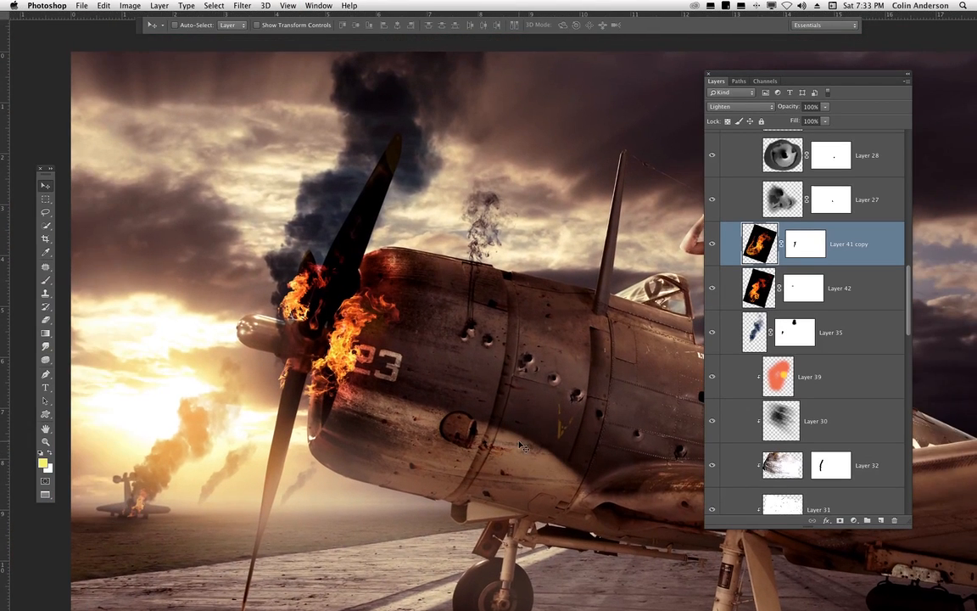
{"action": "scroll", "coordinate": [906, 228], "scroll_direction": "up", "scroll_amount": 4}
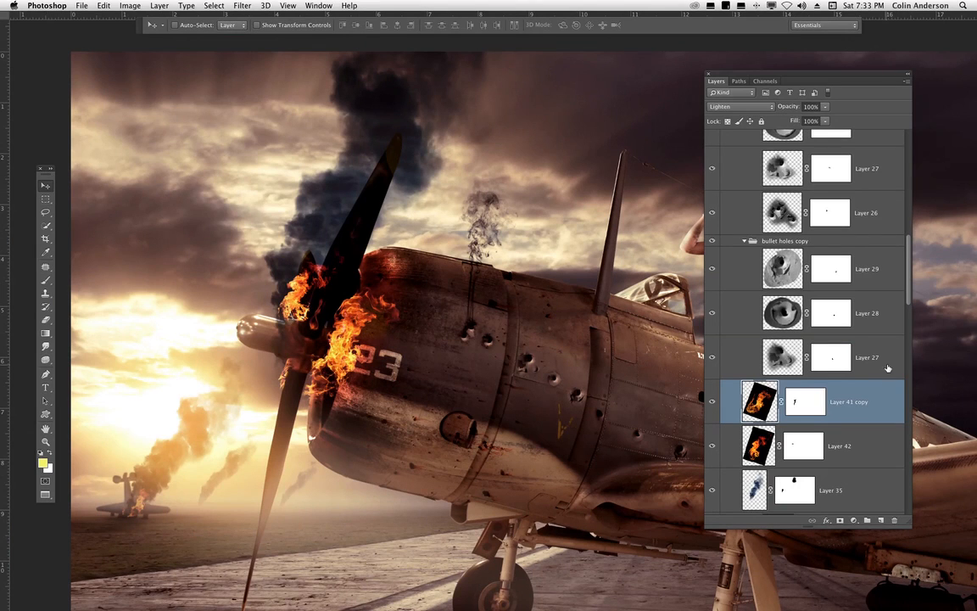
{"action": "left_click_drag", "start_coordinate": [581, 422], "coordinate": [457, 340]}
{"action": "key", "text": "super+plus"}
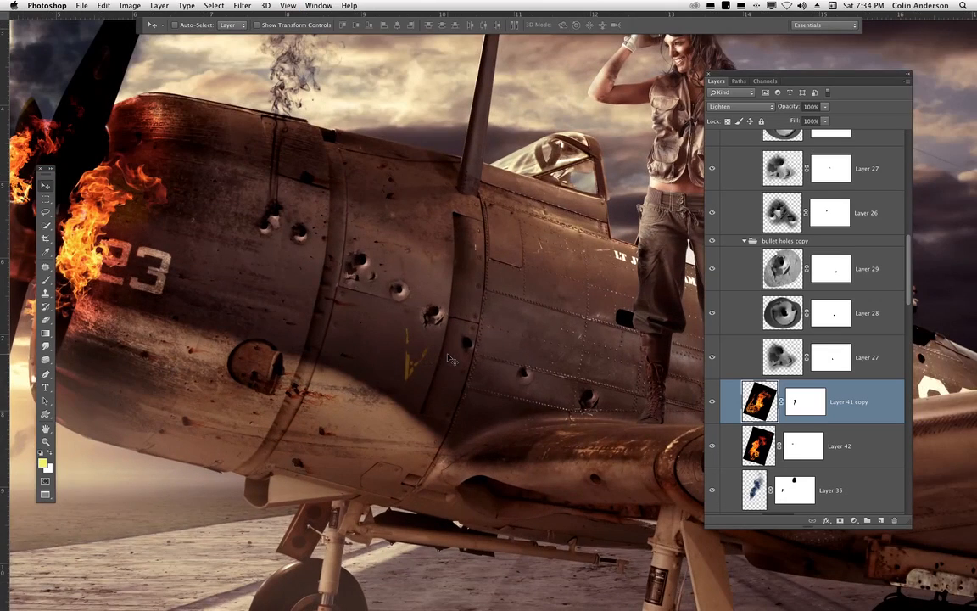
{"action": "left_click_drag", "start_coordinate": [550, 460], "coordinate": [473, 415]}
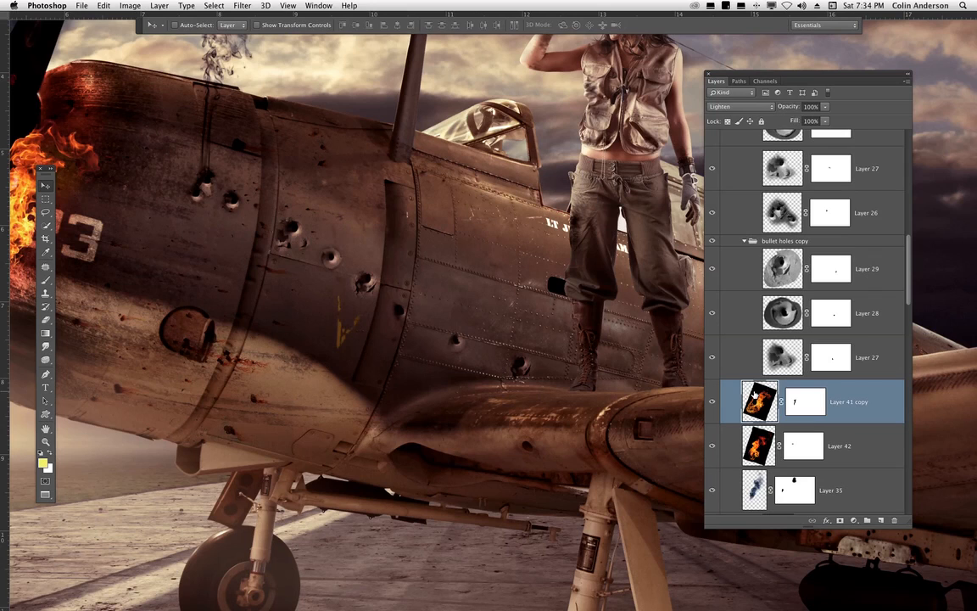
{"action": "left_click", "coordinate": [777, 343]}
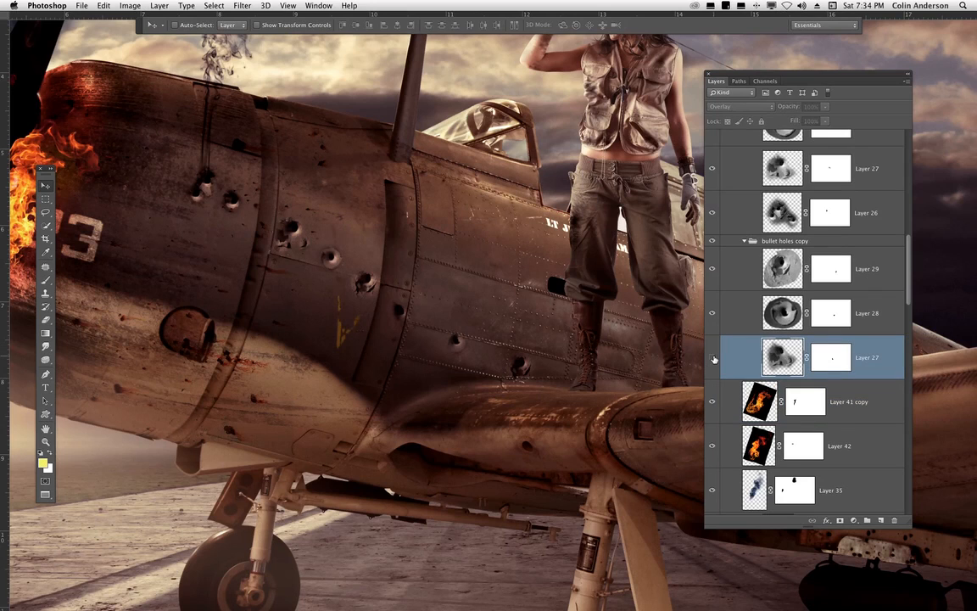
{"action": "left_click", "coordinate": [763, 271]}
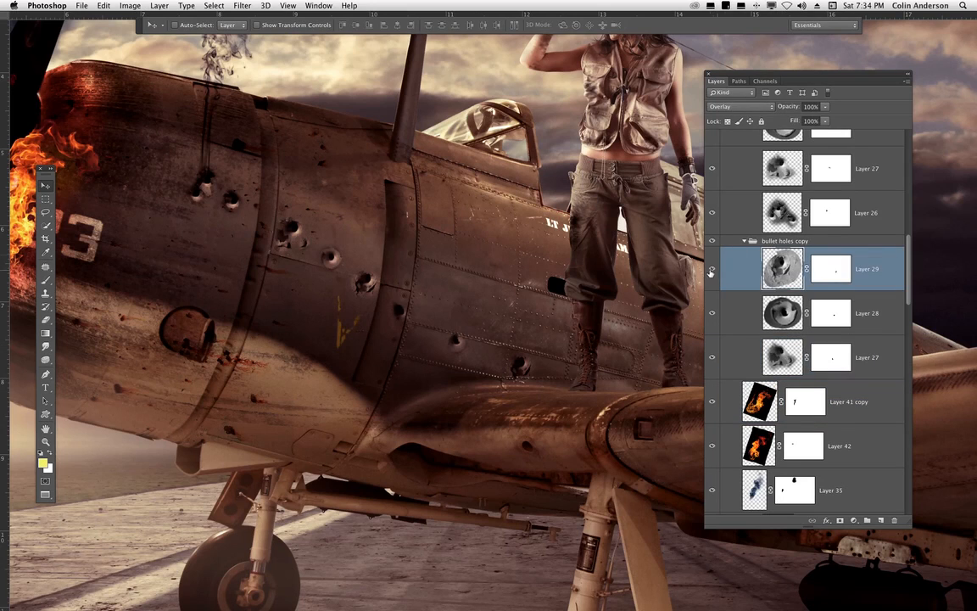
{"action": "left_click_drag", "start_coordinate": [571, 429], "coordinate": [515, 367]}
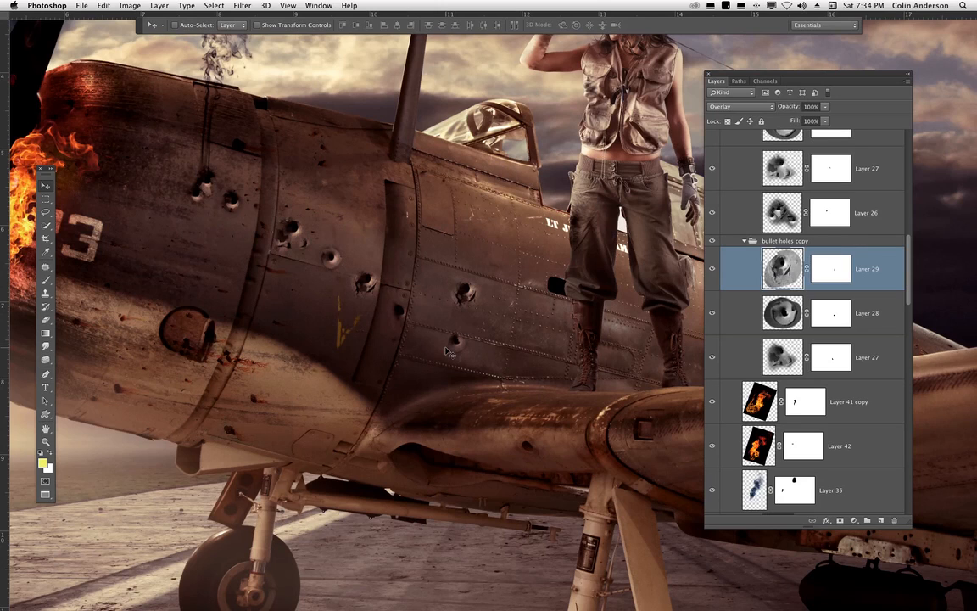
- Desaturate Layer 29 to -100 saturation and compare Normal blending, keeping it in Overlay mode
{"action": "key", "text": "super+u"}
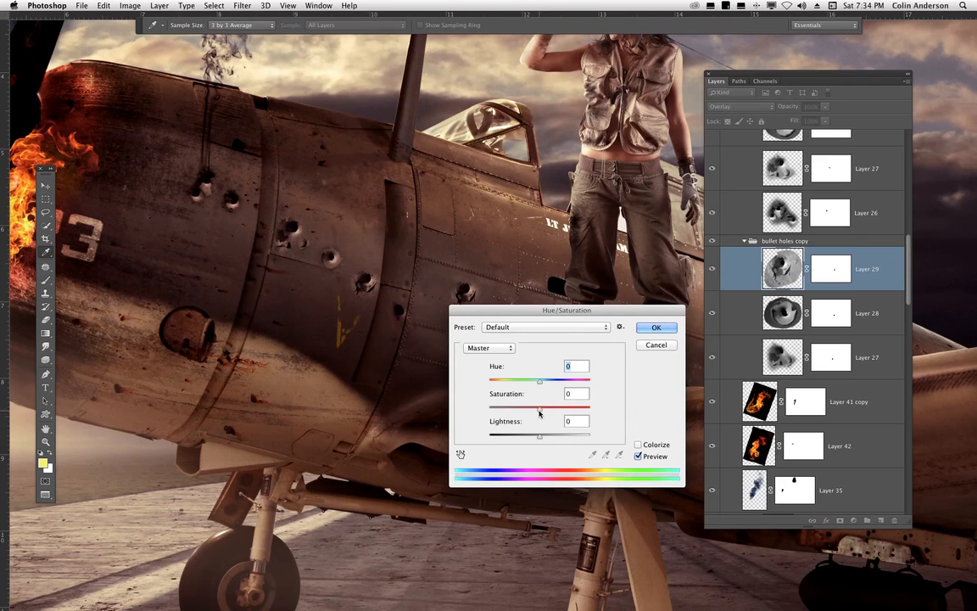
{"action": "left_click_drag", "start_coordinate": [539, 413], "coordinate": [305, 462]}
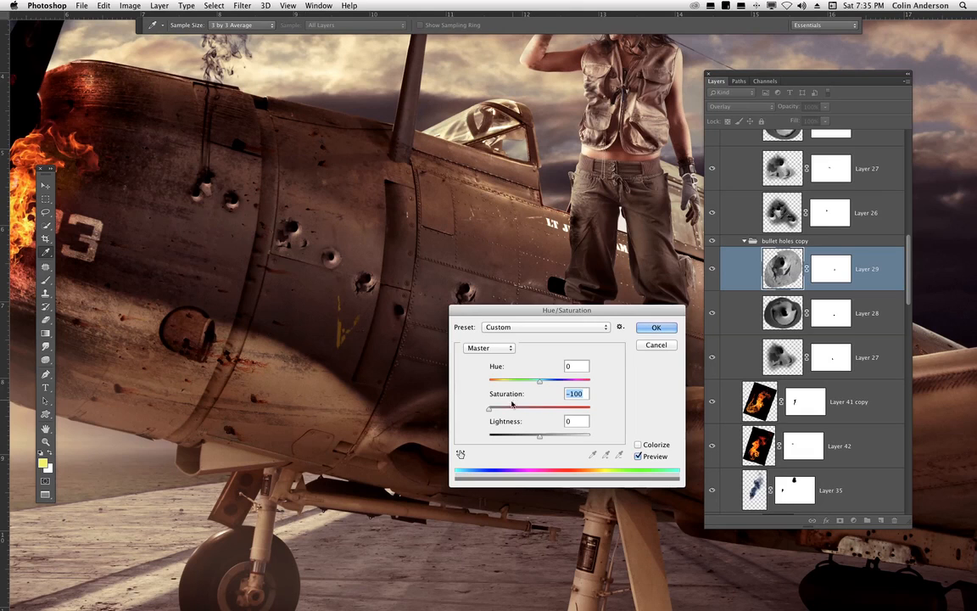
{"action": "left_click", "coordinate": [657, 329]}
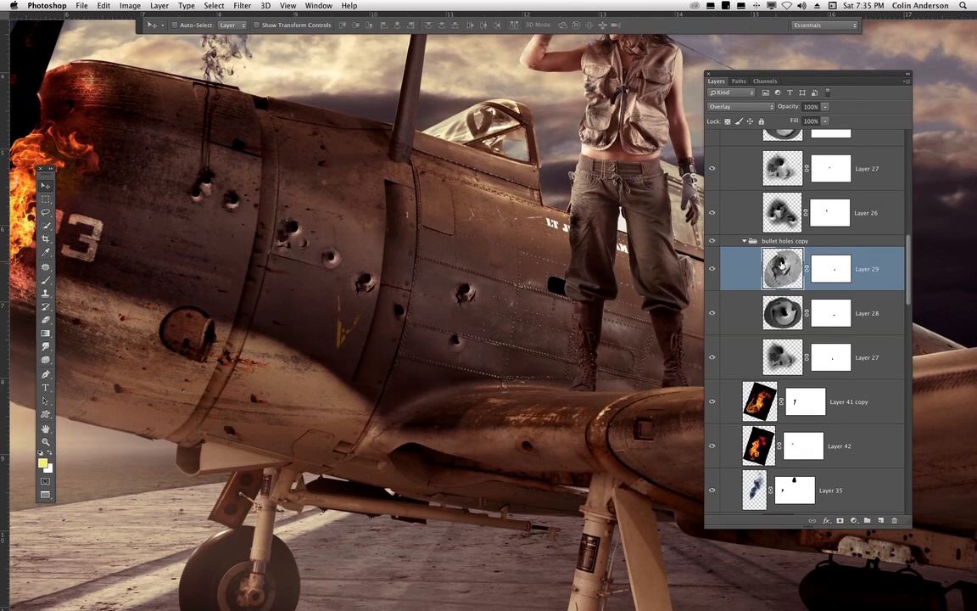
{"action": "left_click_drag", "start_coordinate": [730, 108], "coordinate": [731, 12]}
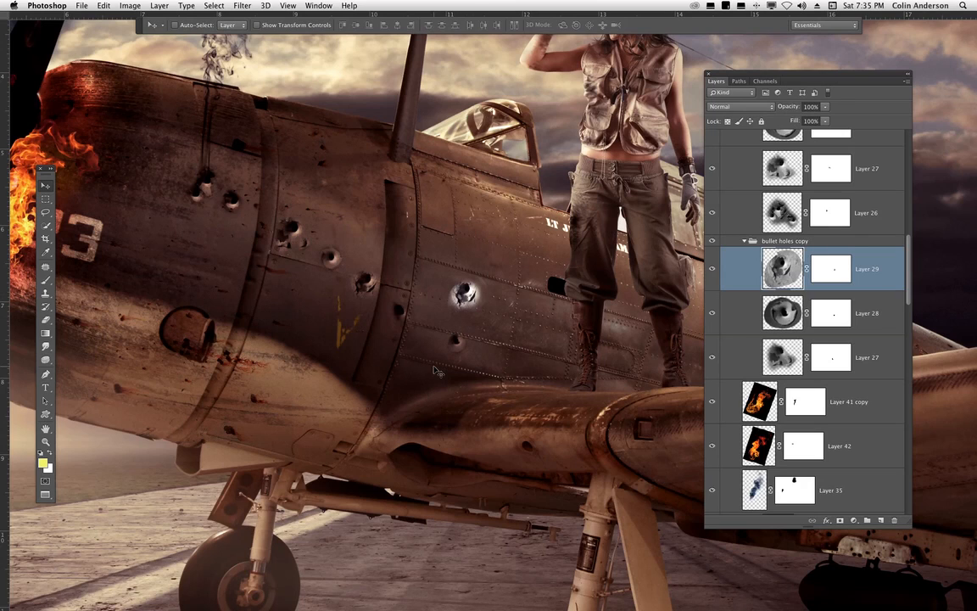
{"action": "key", "text": "alt+shift+o"}
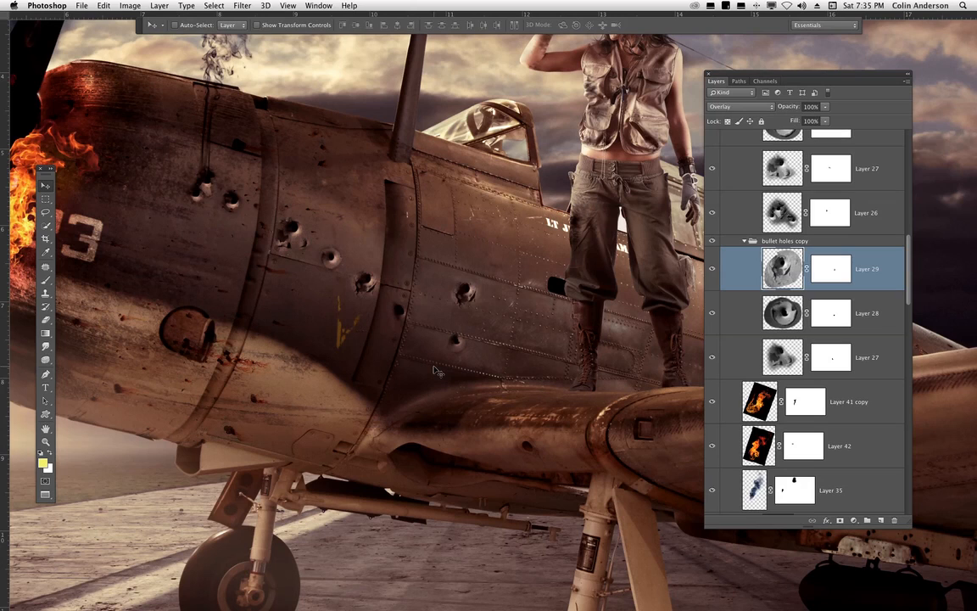
- Reposition Layer 29's bullet hole lower on the side panel near the rivet seam
{"action": "mouse_move", "coordinate": [512, 375]}
{"action": "left_mouse_down"}
{"action": "mouse_move", "coordinate": [487, 354]}
{"action": "mouse_move", "coordinate": [331, 471]}
{"action": "mouse_move", "coordinate": [540, 398]}
{"action": "mouse_move", "coordinate": [512, 386]}
{"action": "mouse_move", "coordinate": [521, 271]}
{"action": "mouse_move", "coordinate": [567, 338]}
{"action": "mouse_move", "coordinate": [654, 312]}
{"action": "mouse_move", "coordinate": [654, 290]}
{"action": "mouse_move", "coordinate": [543, 463]}
{"action": "mouse_move", "coordinate": [547, 493]}
{"action": "mouse_move", "coordinate": [612, 510]}
{"action": "mouse_move", "coordinate": [607, 527]}
{"action": "mouse_move", "coordinate": [530, 523]}
{"action": "mouse_move", "coordinate": [604, 521]}
{"action": "mouse_move", "coordinate": [613, 543]}
{"action": "mouse_move", "coordinate": [559, 471]}
{"action": "mouse_move", "coordinate": [486, 408]}
{"action": "mouse_move", "coordinate": [388, 450]}
{"action": "mouse_move", "coordinate": [493, 375]}
{"action": "mouse_move", "coordinate": [541, 394]}
{"action": "mouse_move", "coordinate": [565, 426]}
{"action": "mouse_move", "coordinate": [557, 417]}
{"action": "mouse_move", "coordinate": [524, 422]}
{"action": "mouse_move", "coordinate": [480, 388]}
{"action": "mouse_move", "coordinate": [492, 376]}
{"action": "left_mouse_up"}
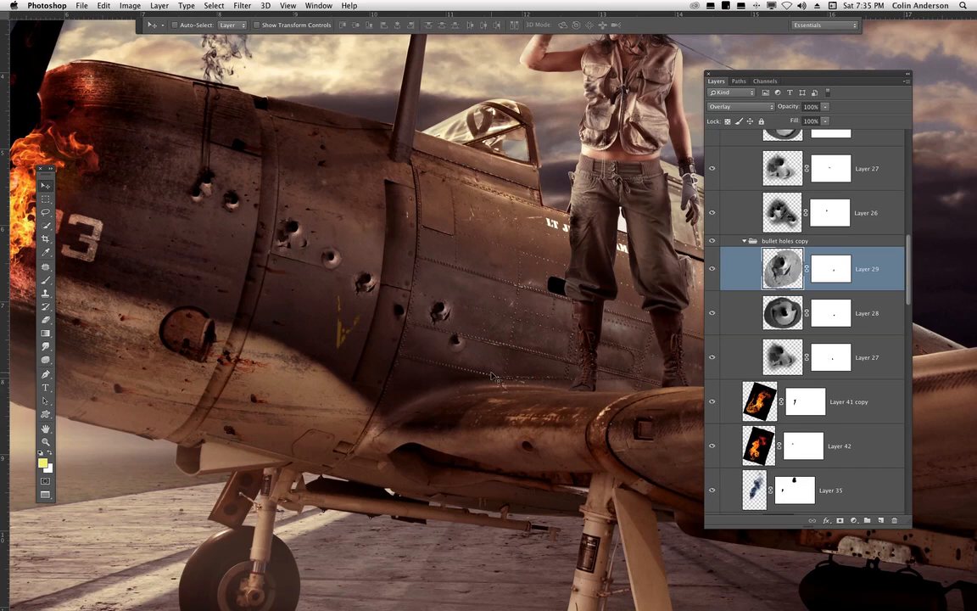
{"action": "key", "text": "super+z"}
{"action": "left_click_drag", "start_coordinate": [463, 254], "coordinate": [514, 324]}
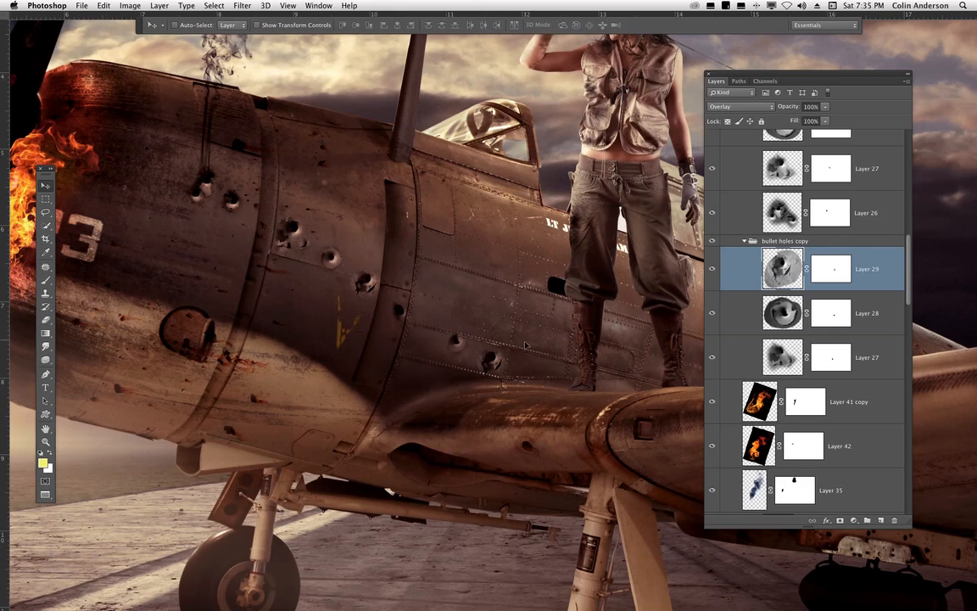
- Try painting out Layer 29's bullet hole on its layer mask with a 62 px black brush, then undo the stroke
{"action": "left_click", "coordinate": [841, 261]}
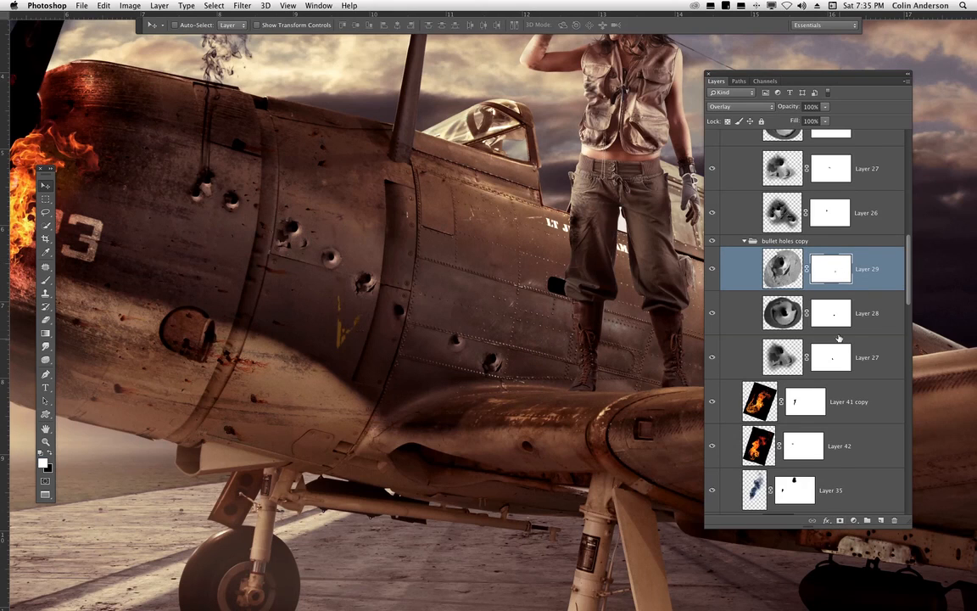
{"action": "left_click", "coordinate": [45, 279]}
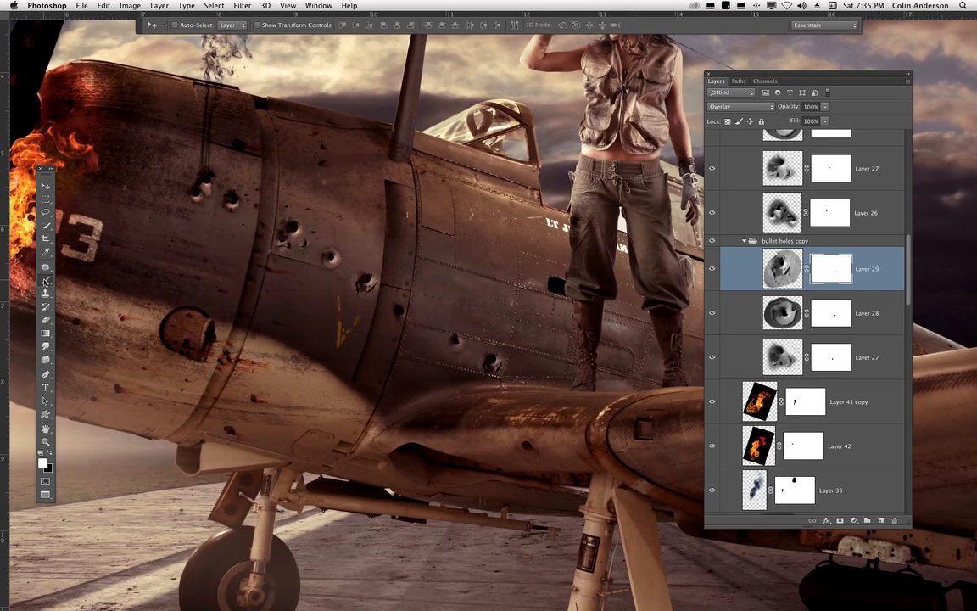
{"action": "left_click", "coordinate": [50, 452]}
{"action": "key", "text": "super+plus"}
{"action": "key", "text": "super+plus"}
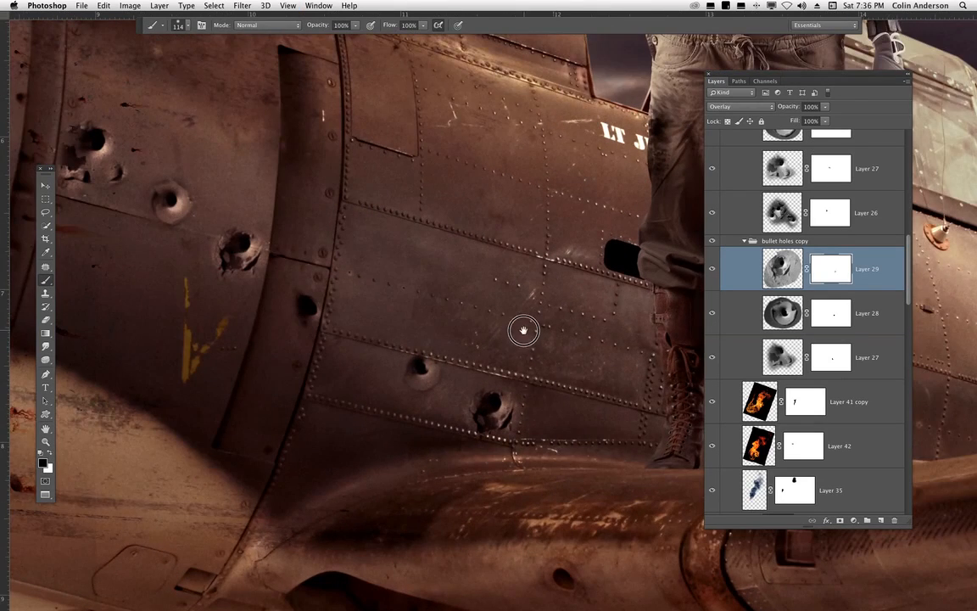
{"action": "left_click_drag", "start_coordinate": [524, 330], "coordinate": [482, 259]}
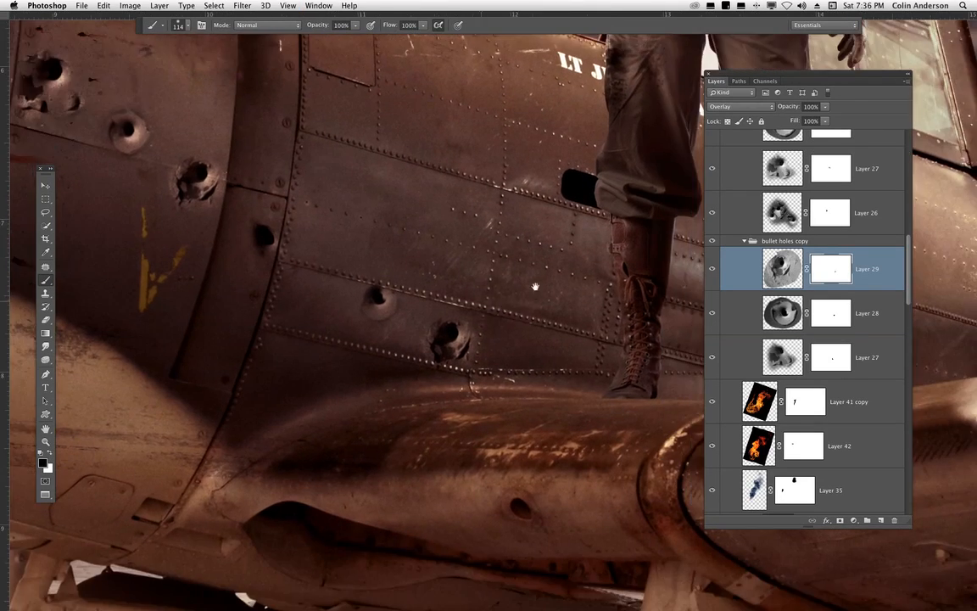
{"action": "right_click", "coordinate": [576, 246]}
{"action": "left_click_drag", "start_coordinate": [607, 276], "coordinate": [605, 276]}
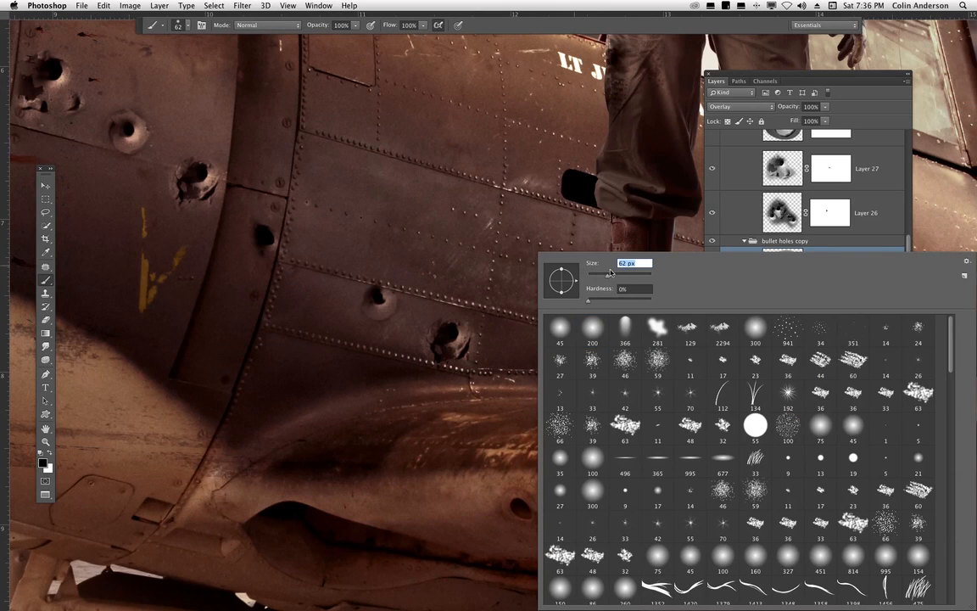
{"action": "key", "text": "Return"}
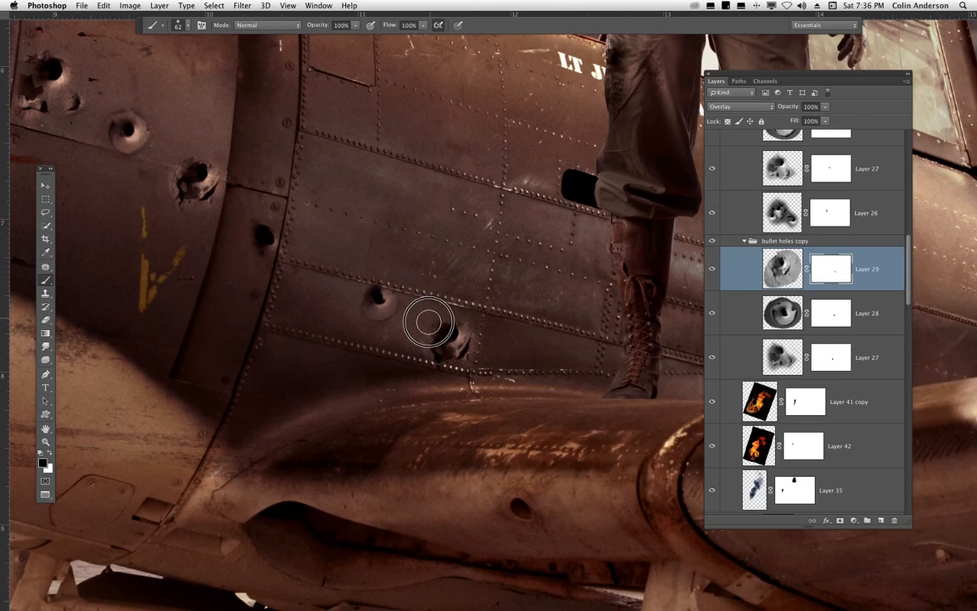
{"action": "mouse_move", "coordinate": [422, 335]}
{"action": "left_mouse_down"}
{"action": "mouse_move", "coordinate": [423, 370]}
{"action": "mouse_move", "coordinate": [487, 340]}
{"action": "left_mouse_up"}
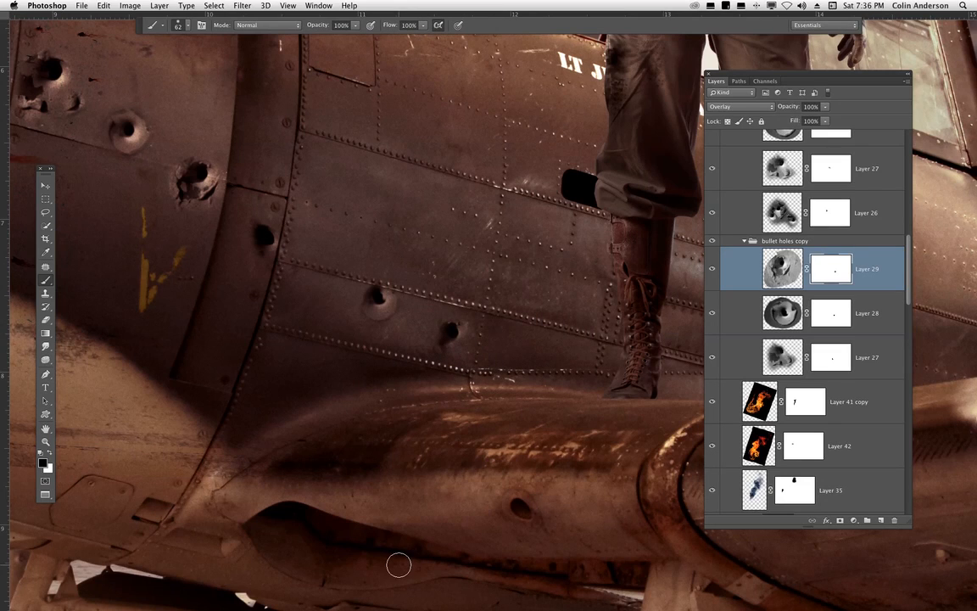
{"action": "key", "text": "super+z"}
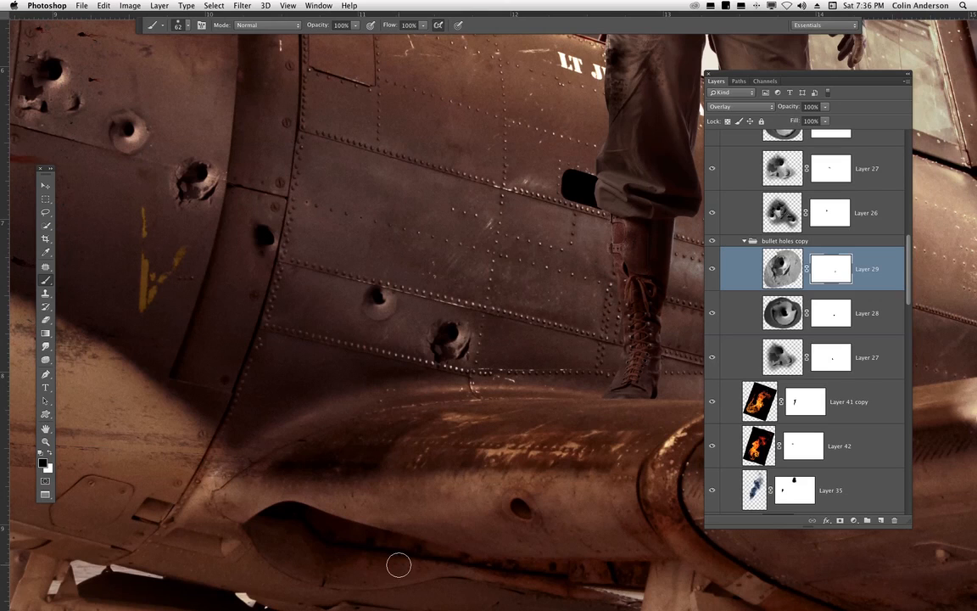
- Paint white over the bullet hole on Layer 29's mask, then undo the strokes
{"action": "left_click", "coordinate": [50, 451]}
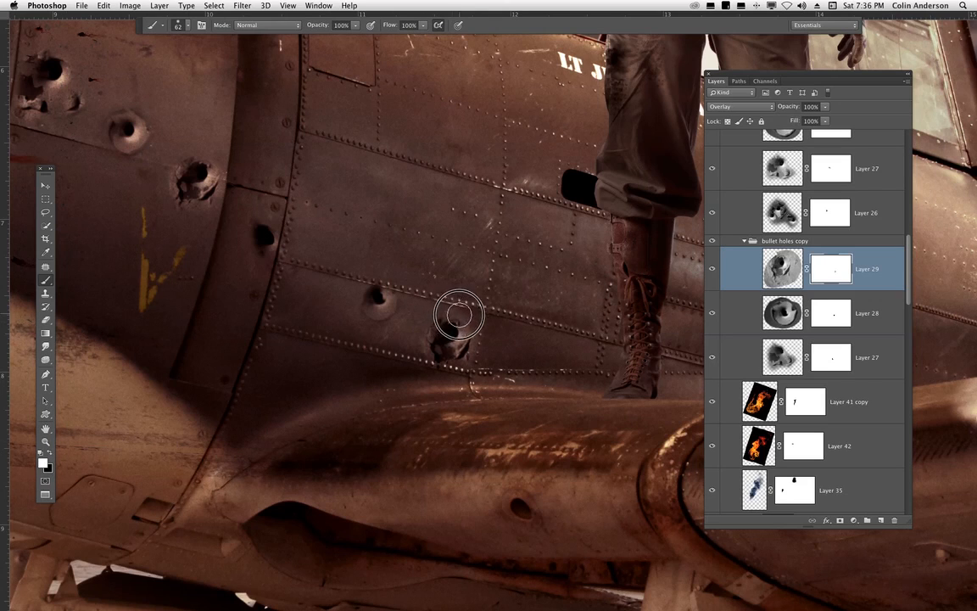
{"action": "left_click_drag", "start_coordinate": [458, 315], "coordinate": [454, 331]}
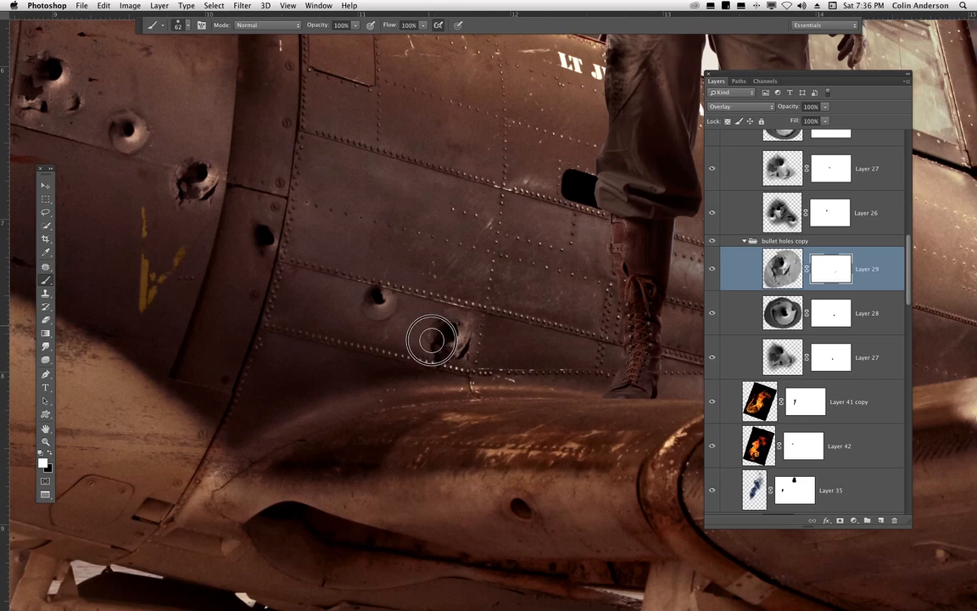
{"action": "mouse_move", "coordinate": [431, 340]}
{"action": "left_mouse_down"}
{"action": "mouse_move", "coordinate": [444, 349]}
{"action": "mouse_move", "coordinate": [462, 340]}
{"action": "left_mouse_up"}
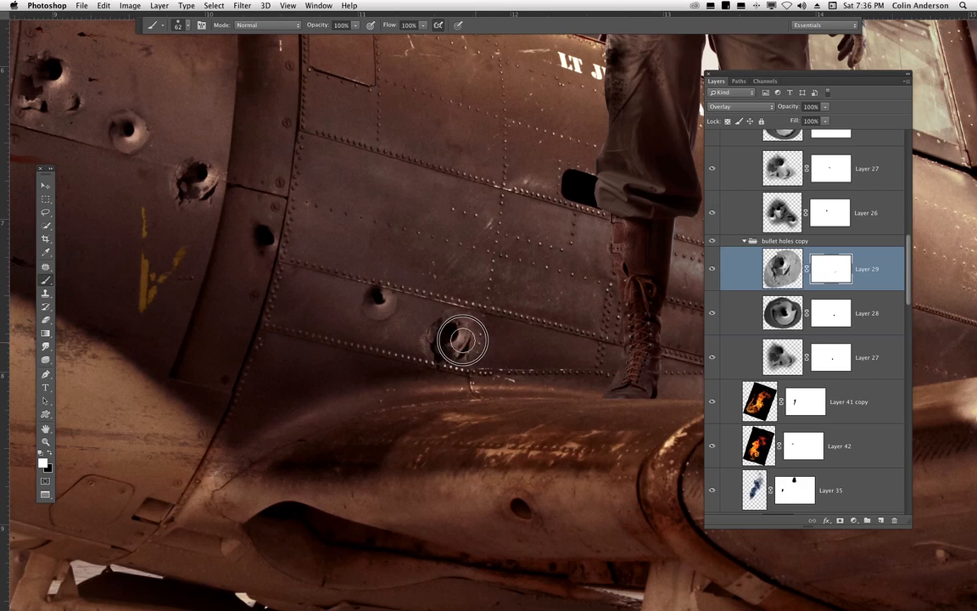
{"action": "key", "text": "ctrl+z"}
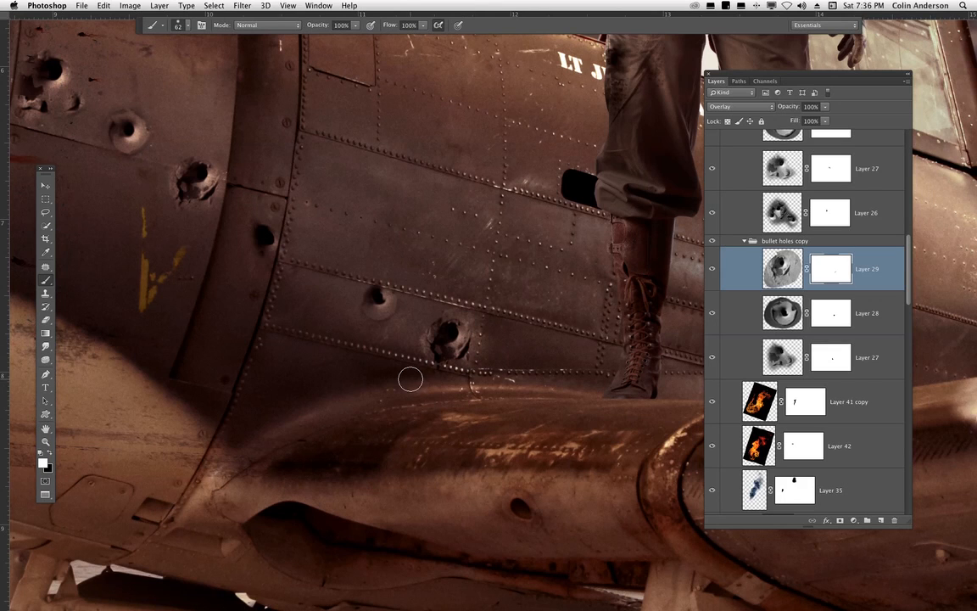
- Select Layer 28 and then Layer 27 in the bullet holes copy group and review the zoomed-out composite
{"action": "key", "text": "super+minus"}
{"action": "left_click", "coordinate": [46, 185]}
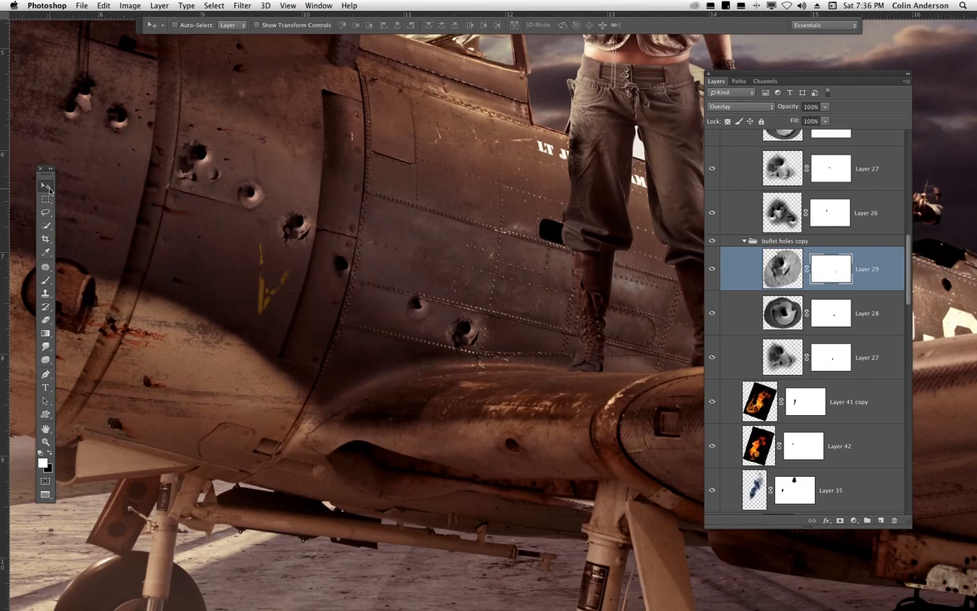
{"action": "key", "text": "super+minus"}
{"action": "left_click", "coordinate": [793, 312]}
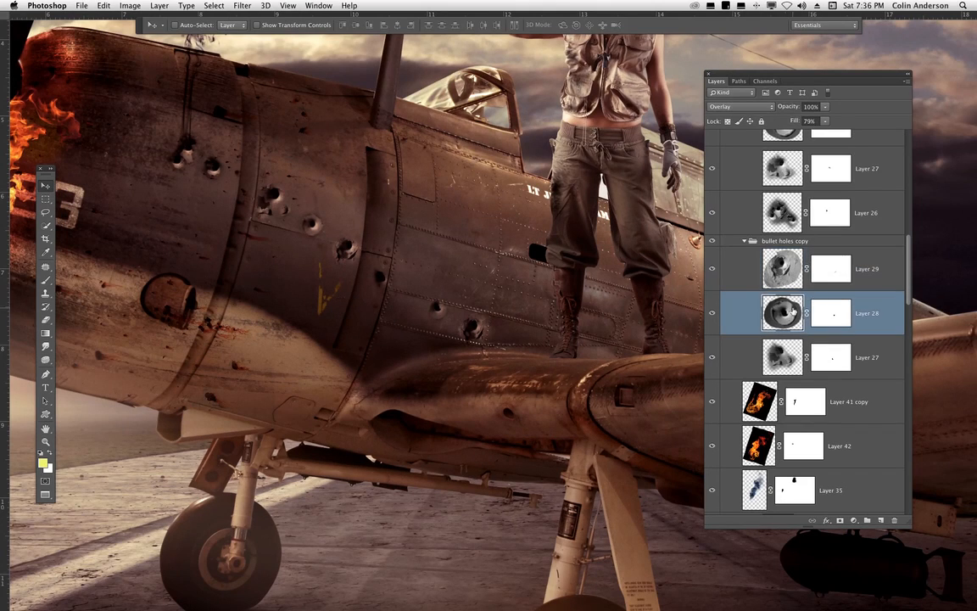
{"action": "left_click", "coordinate": [780, 359]}
{"action": "left_click_drag", "start_coordinate": [529, 377], "coordinate": [591, 402]}
{"action": "key", "text": "super+minus"}
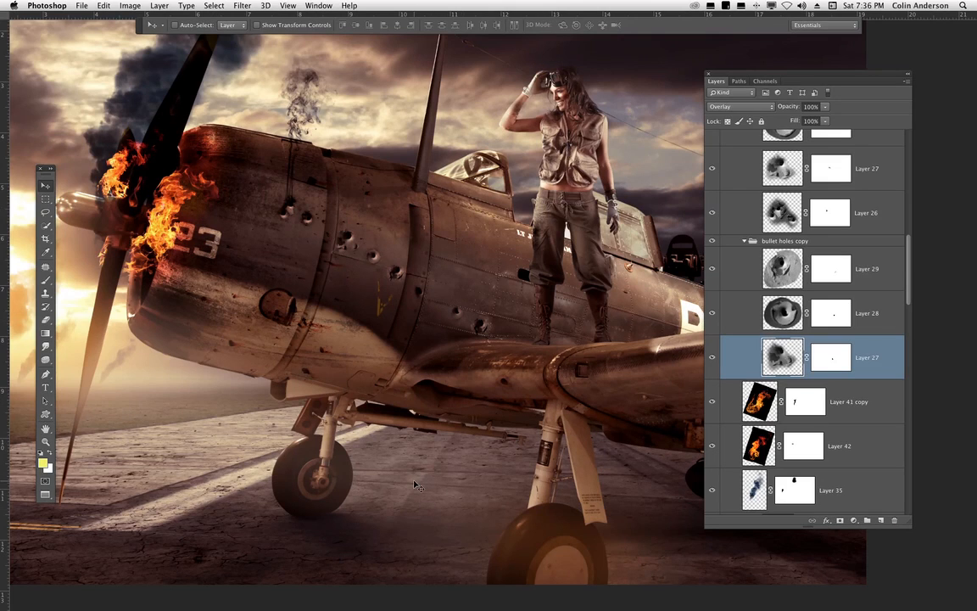
{"action": "left_click_drag", "start_coordinate": [517, 460], "coordinate": [576, 535]}
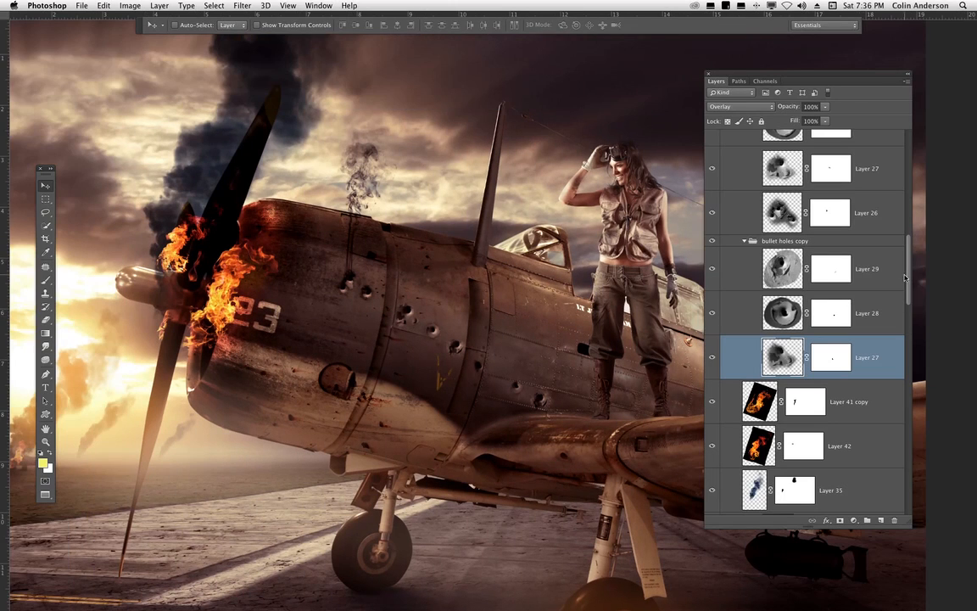
- Select the smoke from bullet holes layer in the hero plane group and examine the smoke above the cowling
{"action": "left_click", "coordinate": [744, 243]}
{"action": "scroll", "coordinate": [772, 288], "scroll_direction": "up", "scroll_amount": 5}
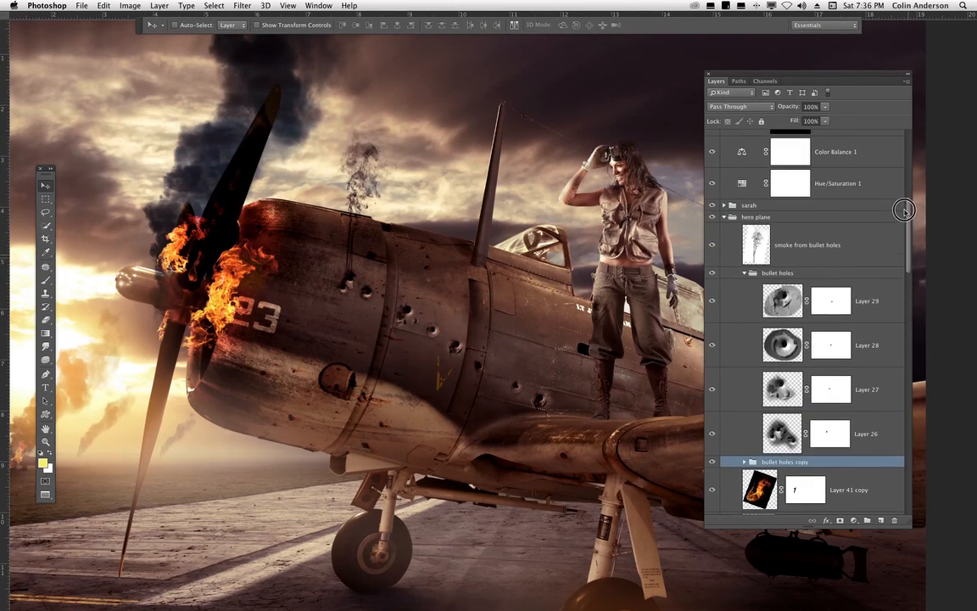
{"action": "left_click", "coordinate": [771, 289]}
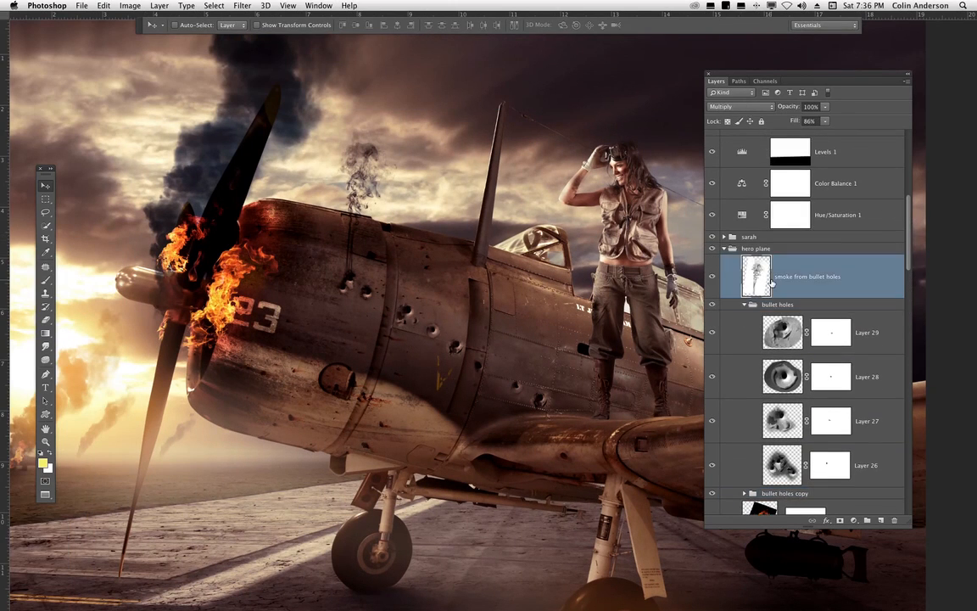
{"action": "key", "text": "super+equal"}
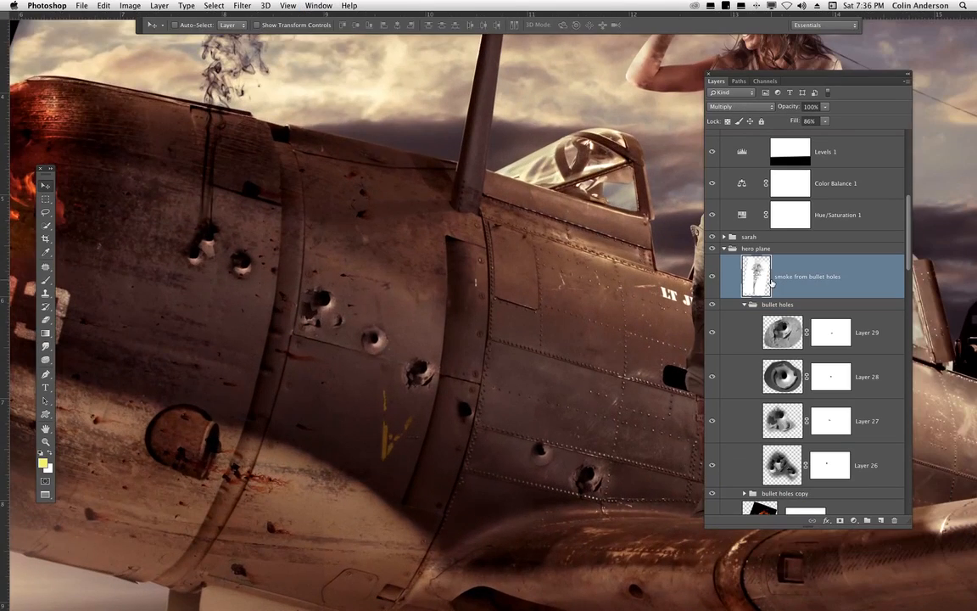
{"action": "key", "text": "super+minus"}
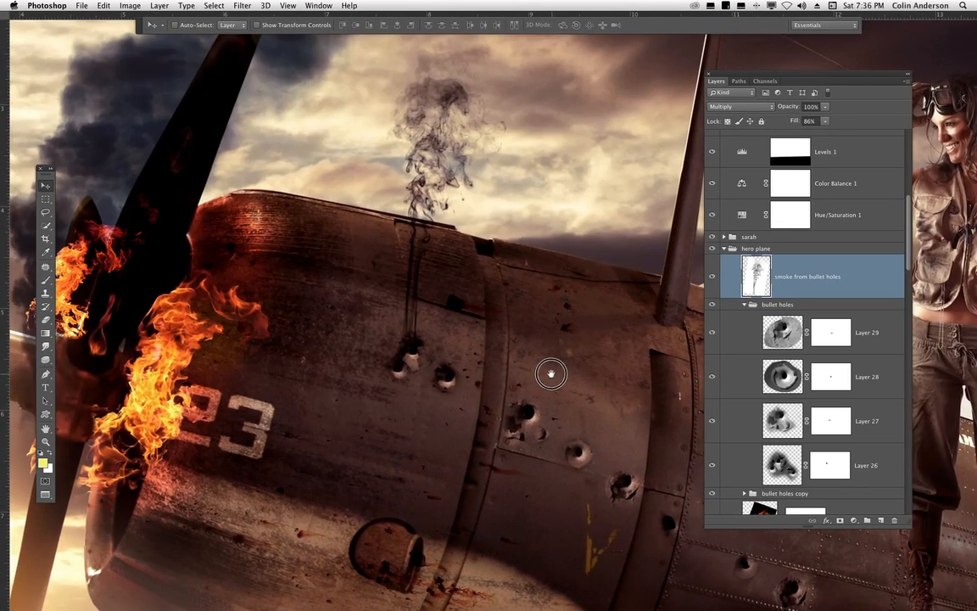
{"action": "key", "text": "super+minus"}
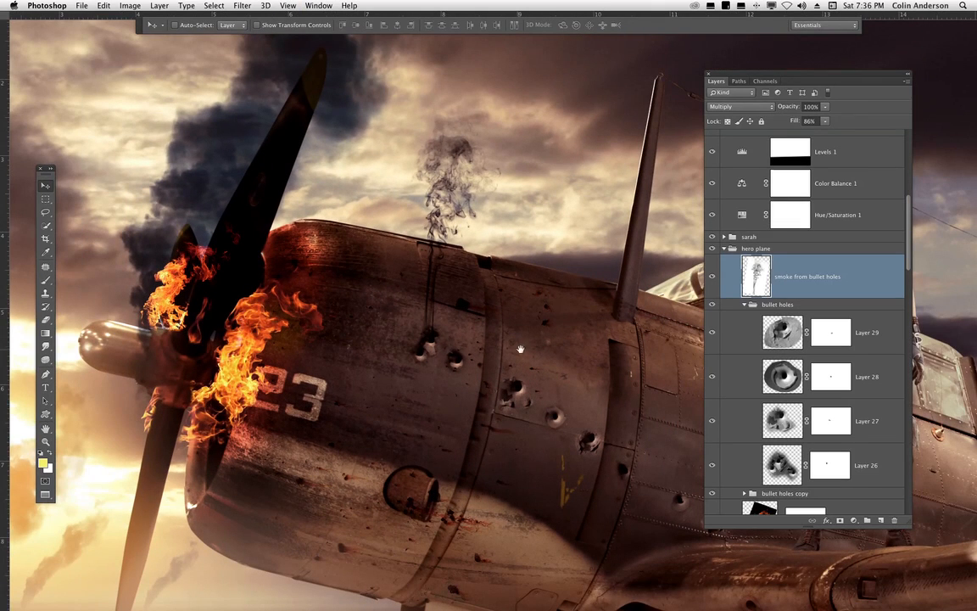
{"action": "left_click_drag", "start_coordinate": [482, 349], "coordinate": [440, 362]}
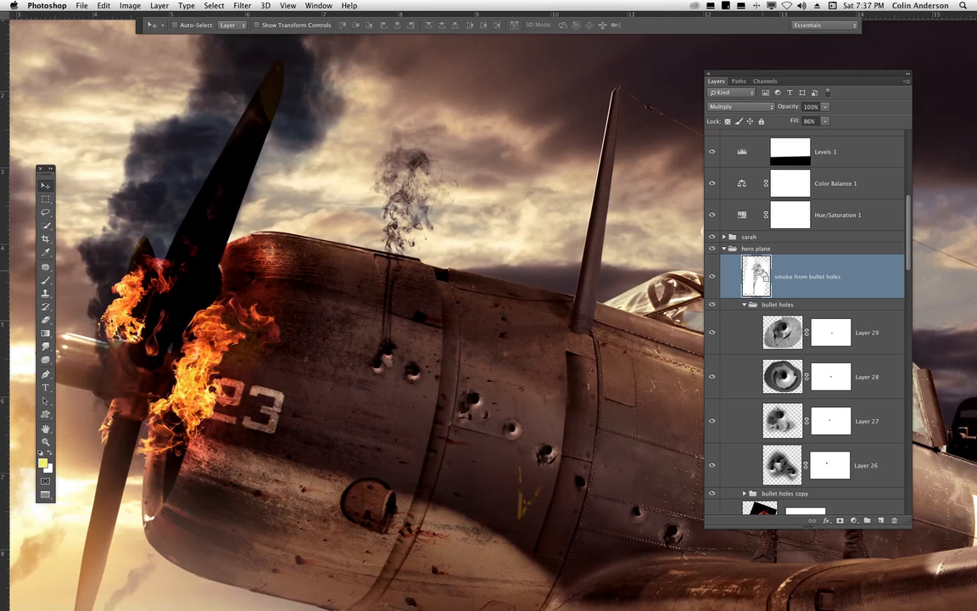
- Invert the smoke from bullet holes layer and switch its blend mode to Normal
{"action": "key", "text": "super+i"}
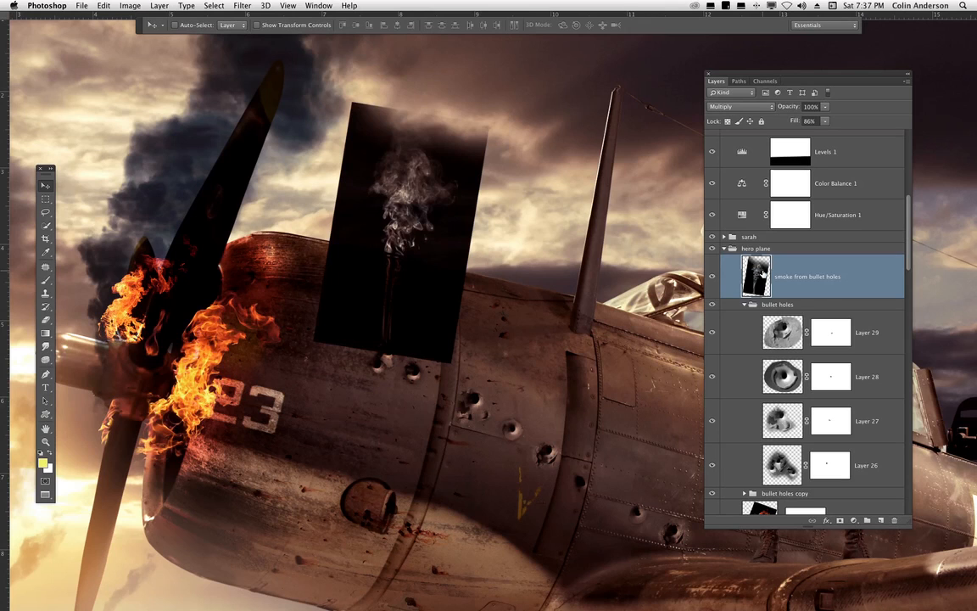
{"action": "right_click", "coordinate": [744, 195]}
{"action": "left_click", "coordinate": [430, 285]}
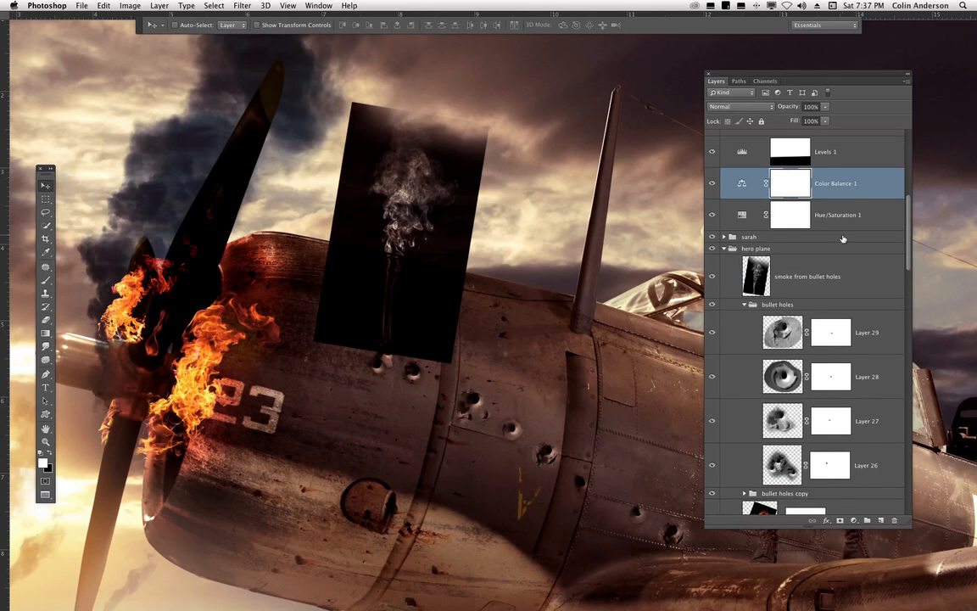
{"action": "left_click", "coordinate": [816, 273]}
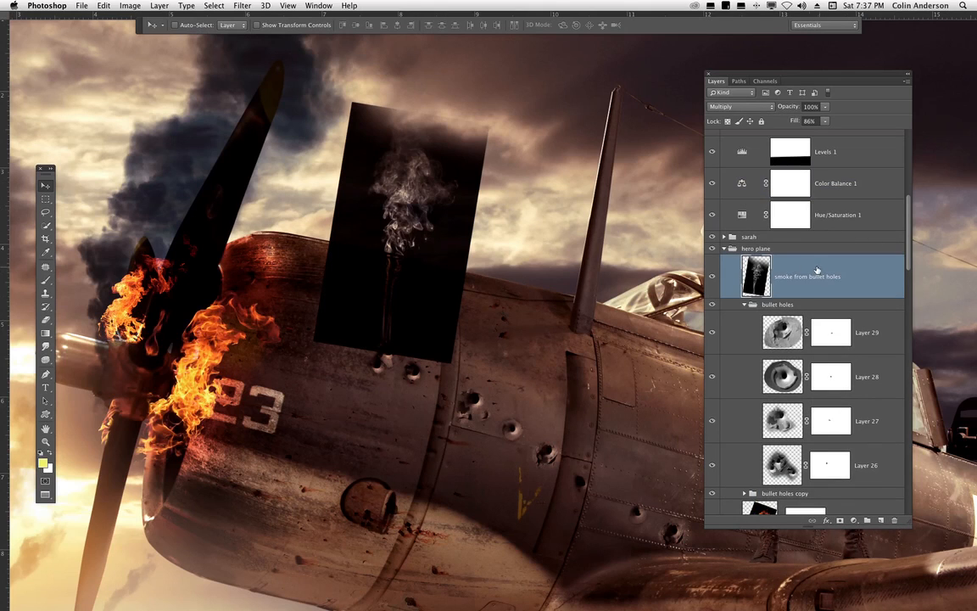
{"action": "left_click", "coordinate": [740, 106]}
{"action": "left_click", "coordinate": [743, 73]}
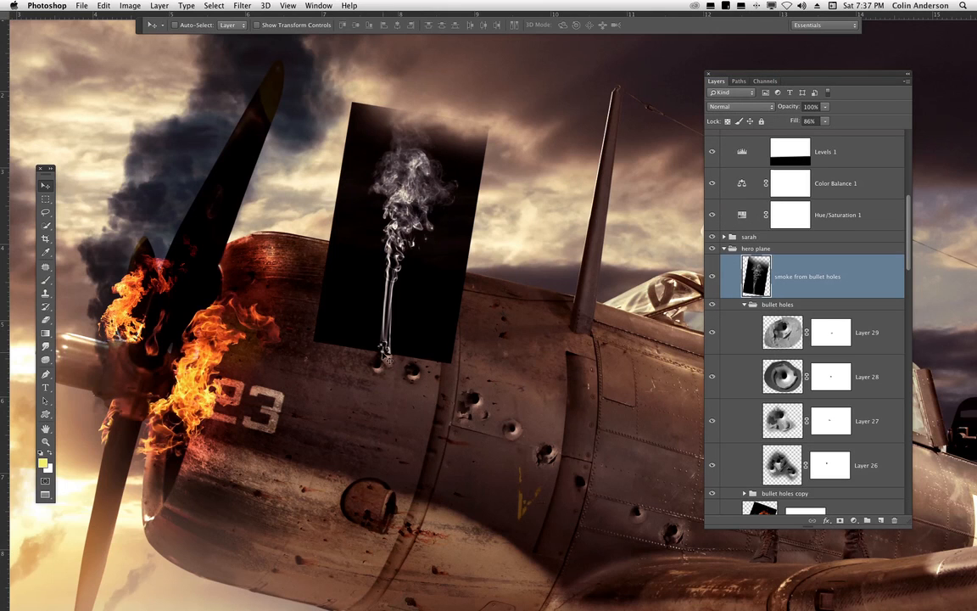
{"action": "scroll", "coordinate": [388, 360], "scroll_direction": "up", "scroll_amount": 2}
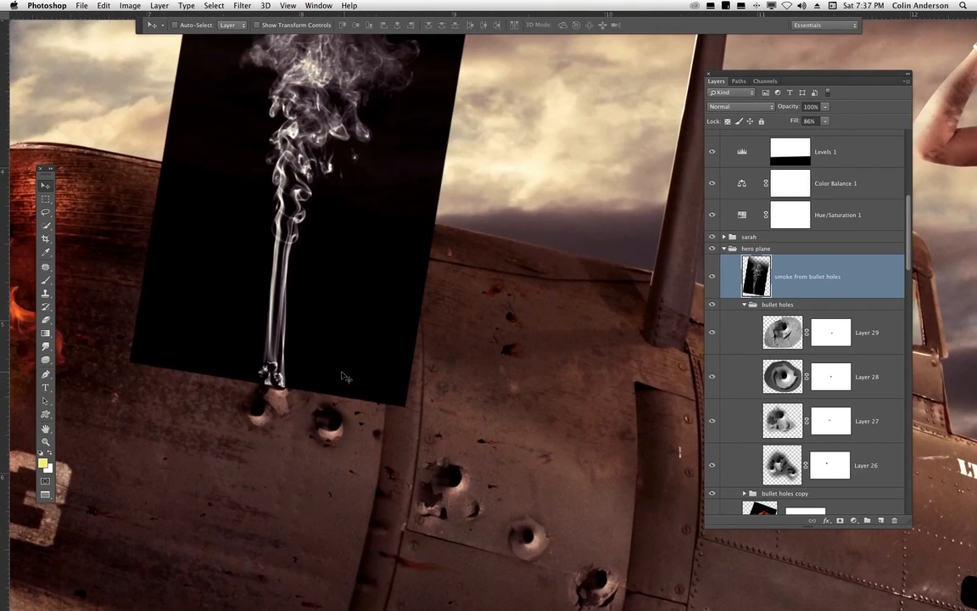
{"action": "scroll", "coordinate": [484, 400], "scroll_direction": "up", "scroll_amount": 3}
{"action": "scroll", "coordinate": [483, 400], "scroll_direction": "left", "scroll_amount": 2}
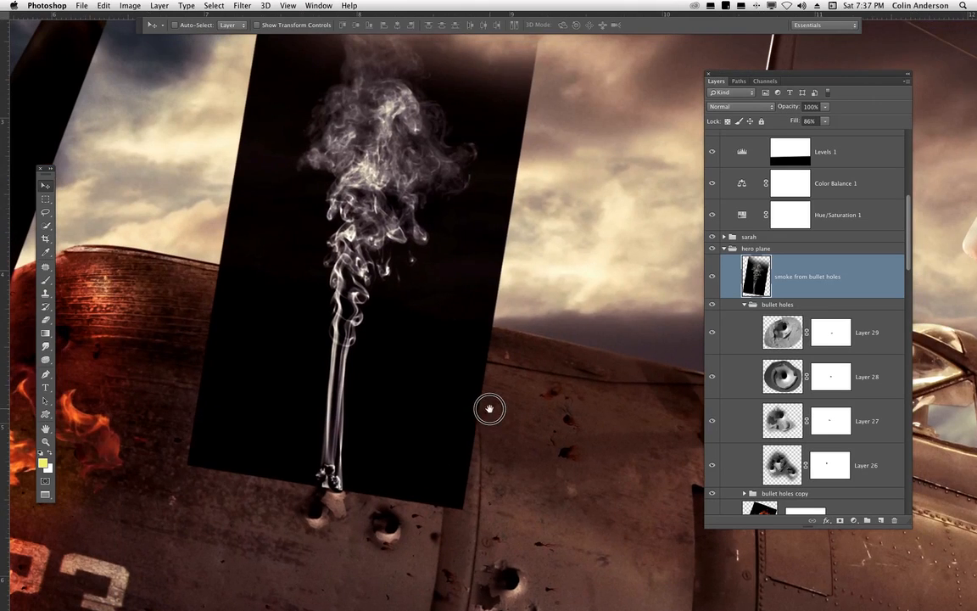
{"action": "scroll", "coordinate": [434, 377], "scroll_direction": "down", "scroll_amount": 3}
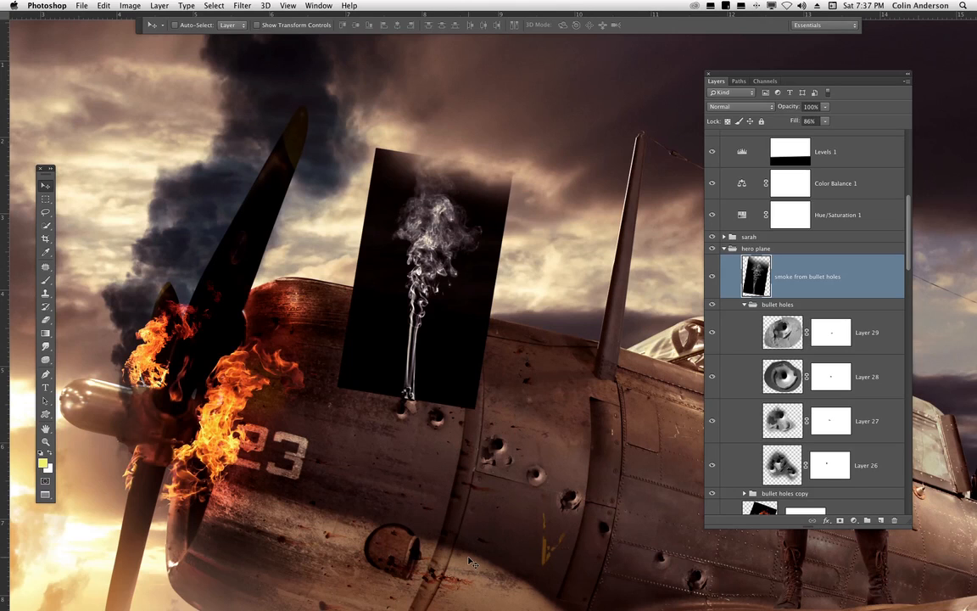
- Invert the smoke from bullet holes layer again and set its blend mode back to Multiply
{"action": "key", "text": "super+i"}
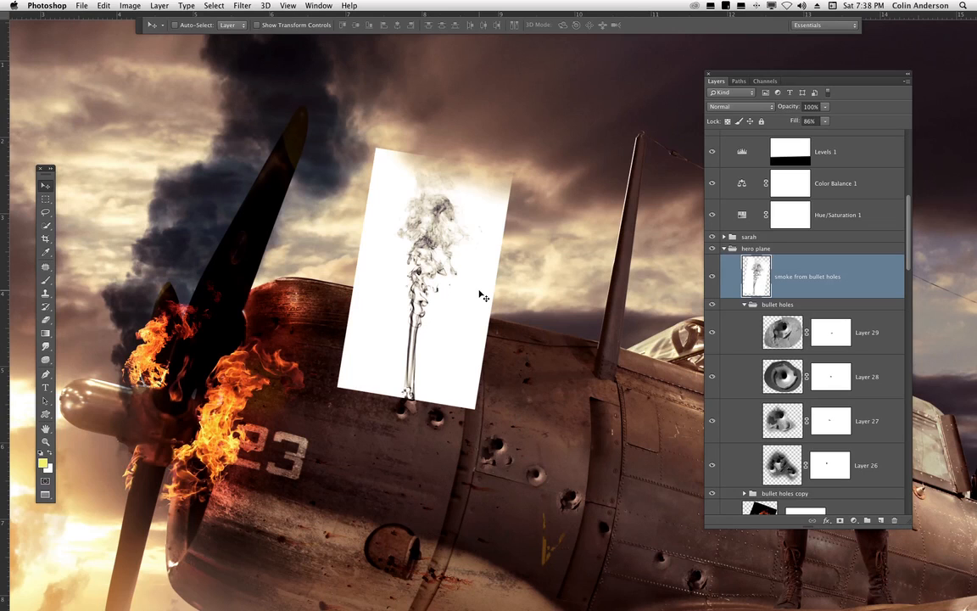
{"action": "left_click", "coordinate": [734, 105]}
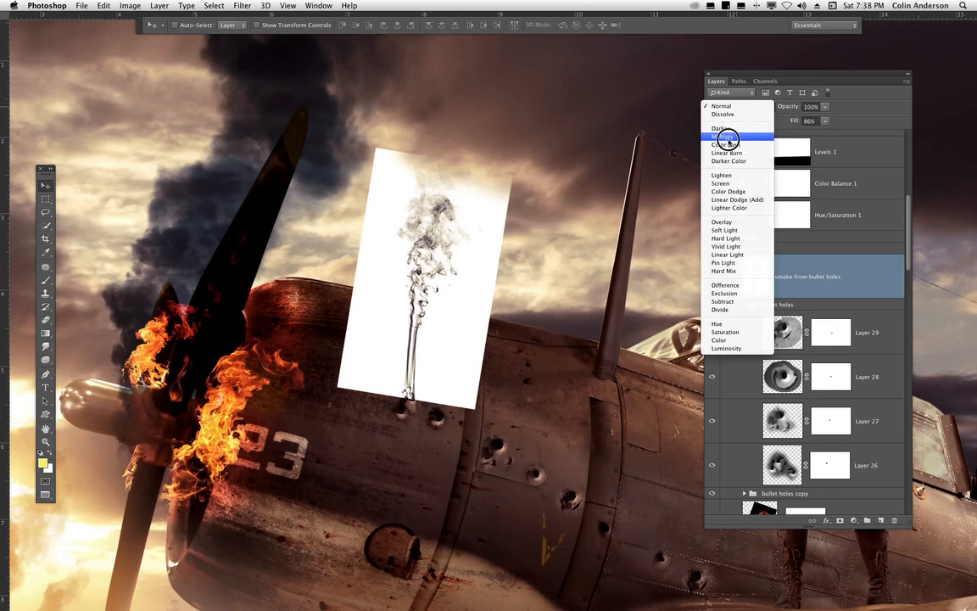
{"action": "left_click", "coordinate": [726, 138]}
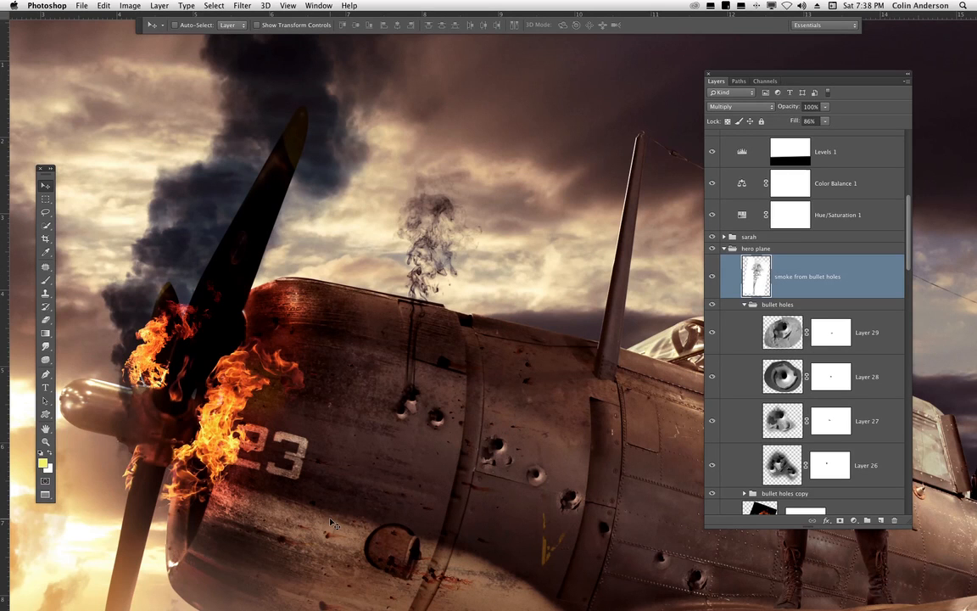
- Zoom out and pan around to review the whole airplane composite
{"action": "key", "text": "super+minus"}
{"action": "left_click_drag", "start_coordinate": [530, 410], "coordinate": [432, 397]}
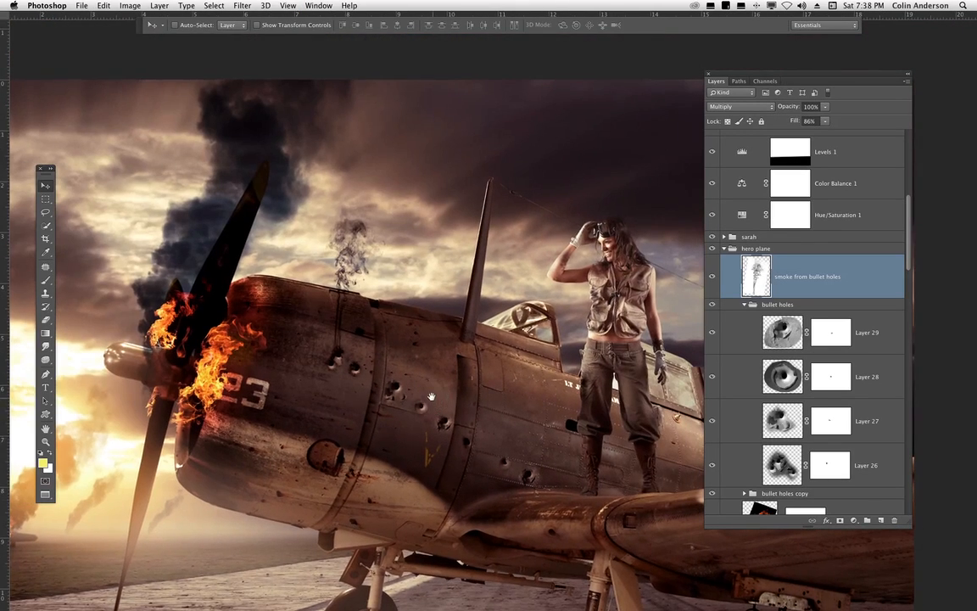
{"action": "left_click_drag", "start_coordinate": [601, 460], "coordinate": [511, 373]}
{"action": "left_click_drag", "start_coordinate": [560, 298], "coordinate": [539, 334]}
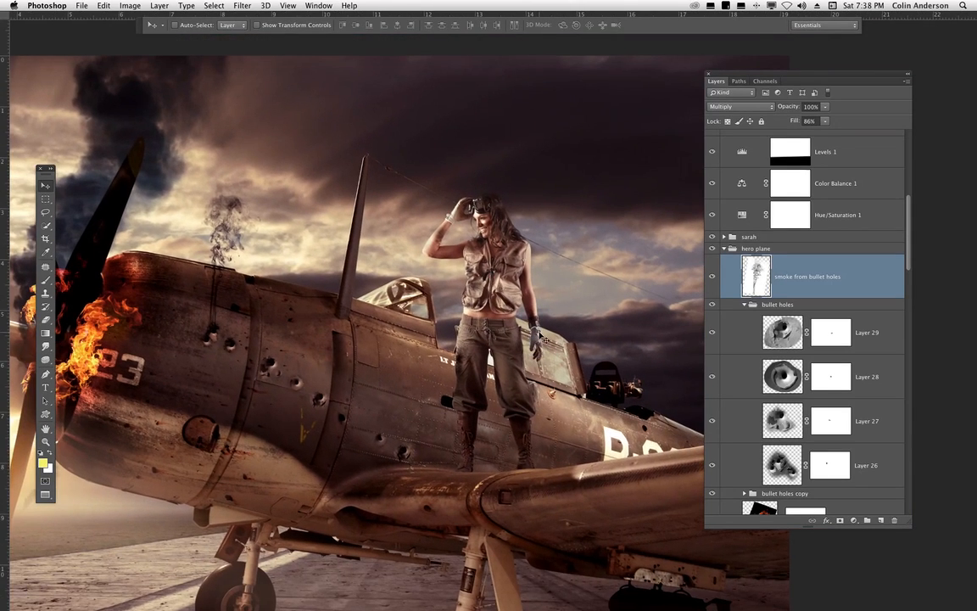
{"action": "left_click_drag", "start_coordinate": [603, 452], "coordinate": [580, 482]}
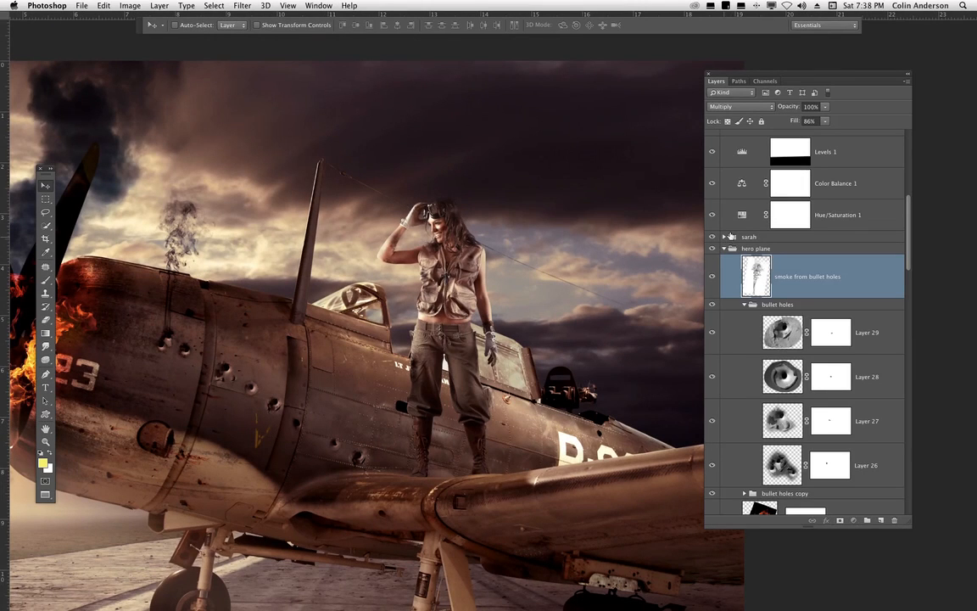
- Expand the sarah group and hide its Levels 3, Levels 8, Levels 6 and Color Balance 2 adjustment layers
{"action": "left_click", "coordinate": [725, 237]}
{"action": "left_click", "coordinate": [724, 463]}
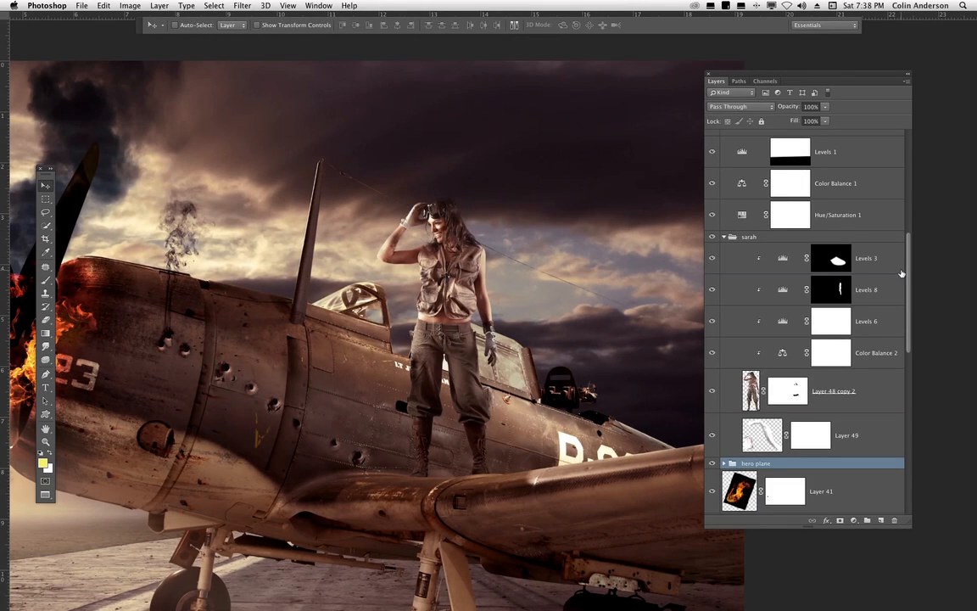
{"action": "key", "text": "super+minus"}
{"action": "left_click_drag", "start_coordinate": [586, 407], "coordinate": [438, 426]}
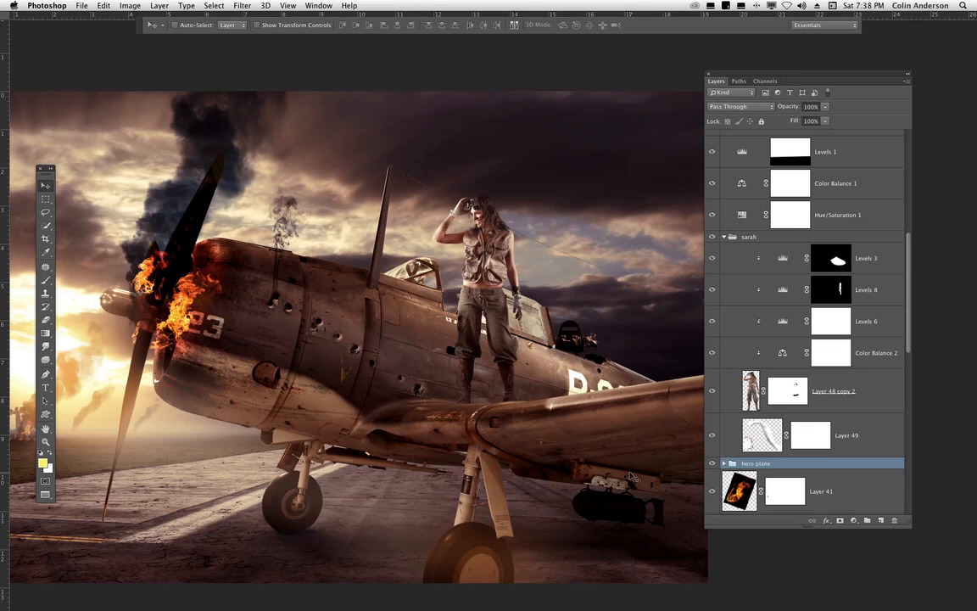
{"action": "key", "text": "super+plus"}
{"action": "key", "text": "super+plus"}
{"action": "key", "text": "super+plus"}
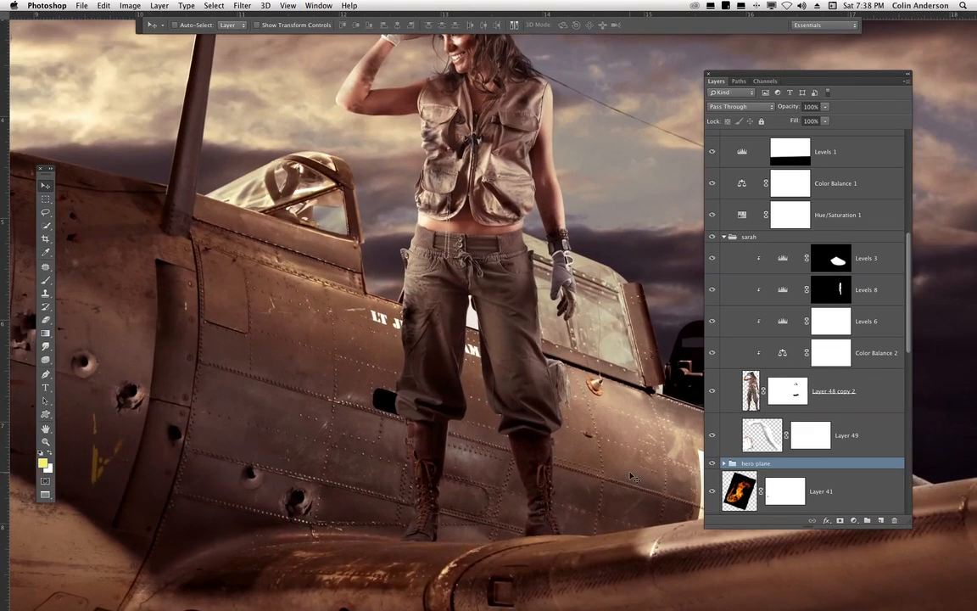
{"action": "left_click_drag", "start_coordinate": [712, 258], "coordinate": [721, 346]}
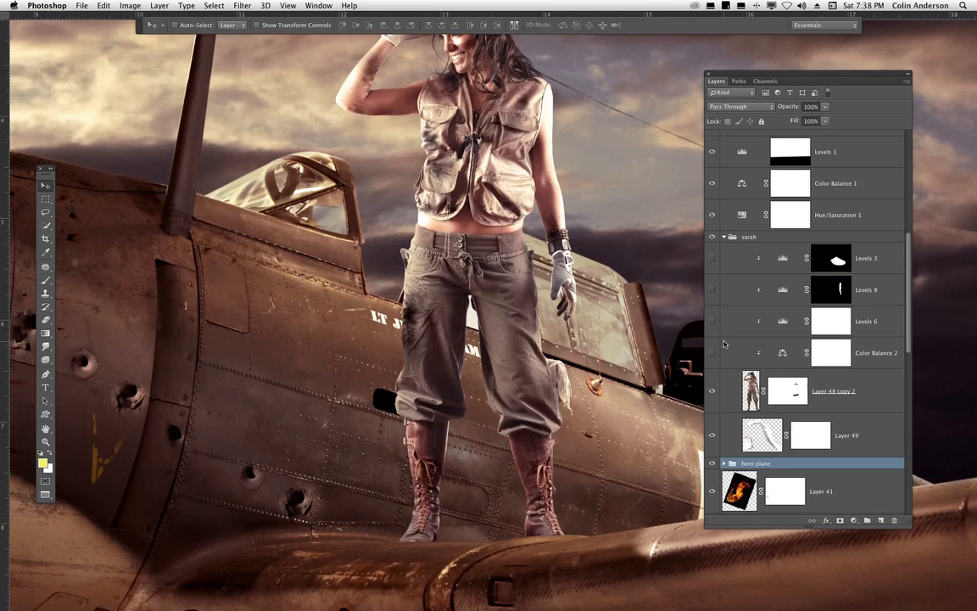
- Toggle the Layer 48 copy 2 layer mask off and on to compare the cutout of the woman
{"action": "key", "text": "super+minus"}
{"action": "key", "text": "super+minus"}
{"action": "key", "text": "super+minus"}
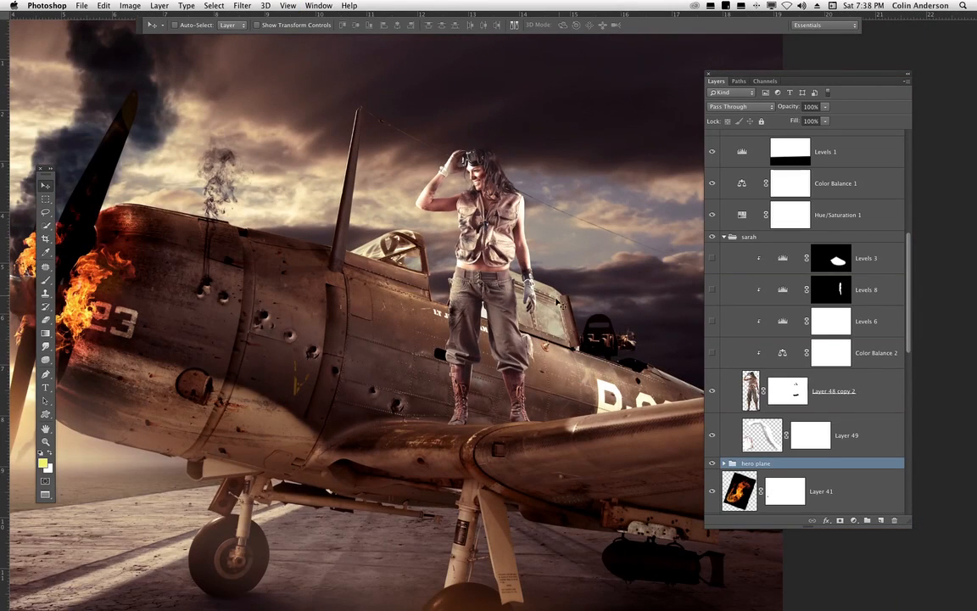
{"action": "left_click_drag", "start_coordinate": [562, 310], "coordinate": [515, 314]}
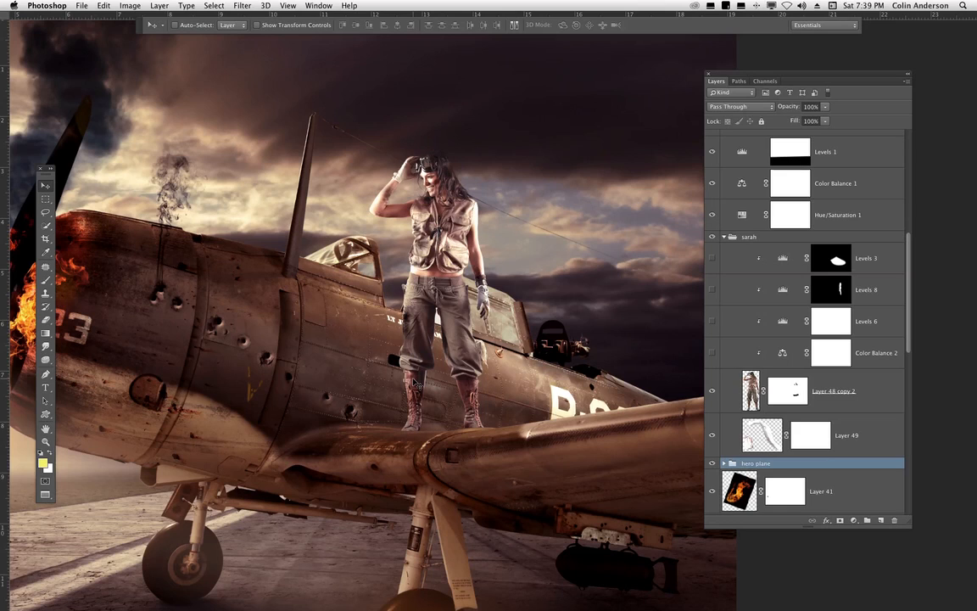
{"action": "left_click", "coordinate": [711, 352]}
{"action": "left_click", "coordinate": [794, 394], "text": "shift"}
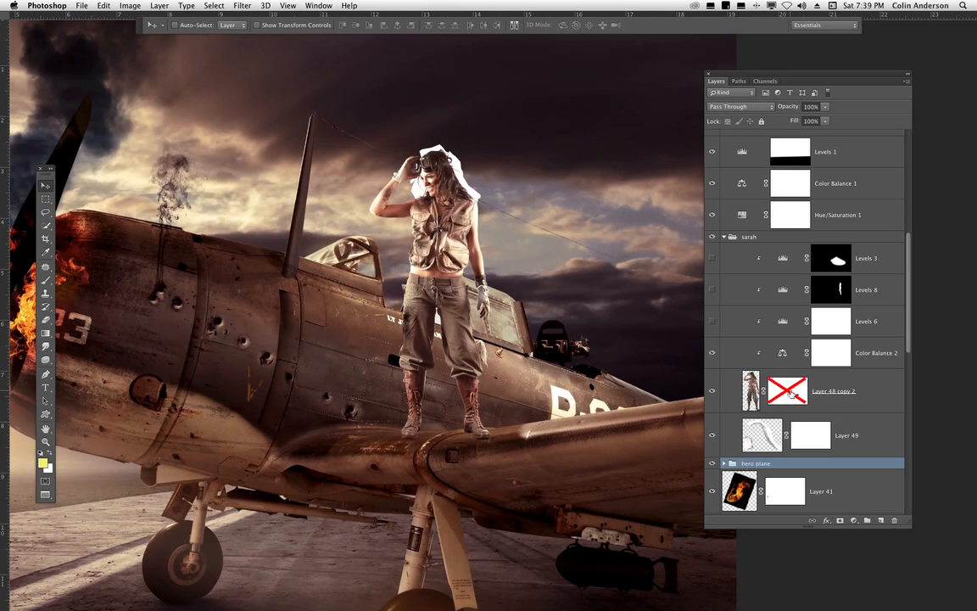
{"action": "left_click", "coordinate": [793, 394], "text": "shift"}
{"action": "left_click", "coordinate": [793, 394], "text": "shift"}
{"action": "left_click", "coordinate": [793, 394], "text": "shift"}
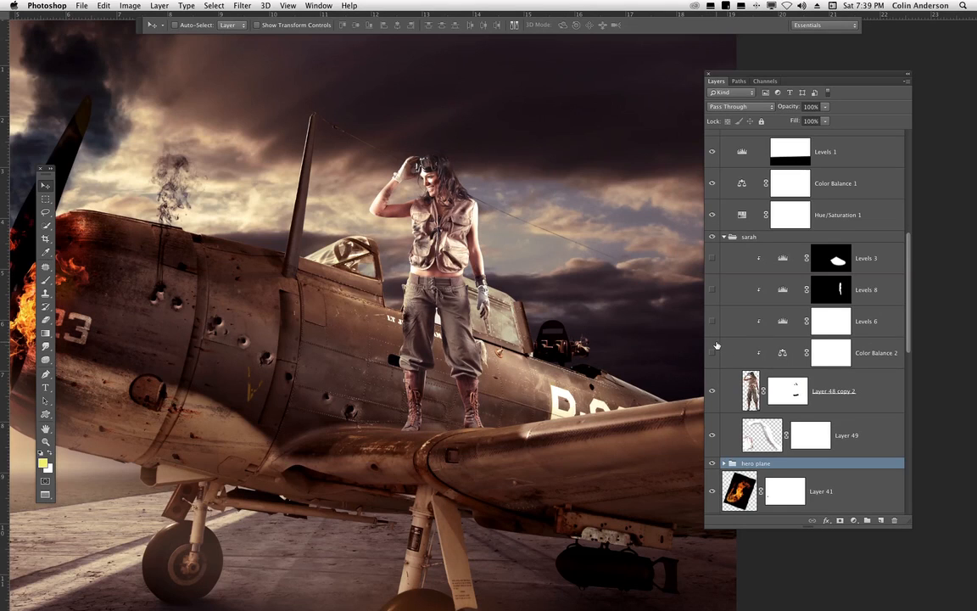
- Turn Color Balance 2 back on and open its properties to review the midtone settings
{"action": "left_click", "coordinate": [712, 351]}
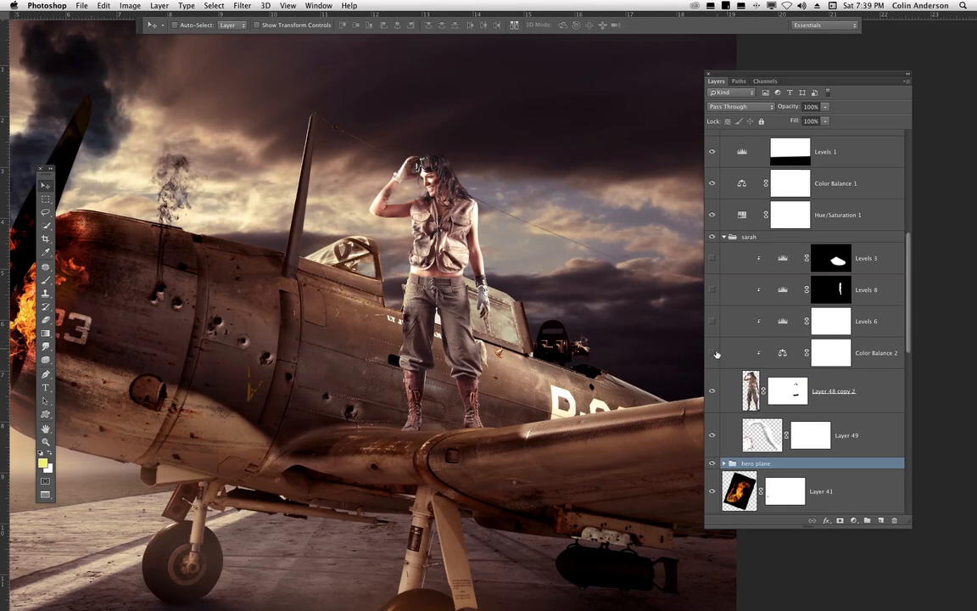
{"action": "double_click", "coordinate": [780, 352]}
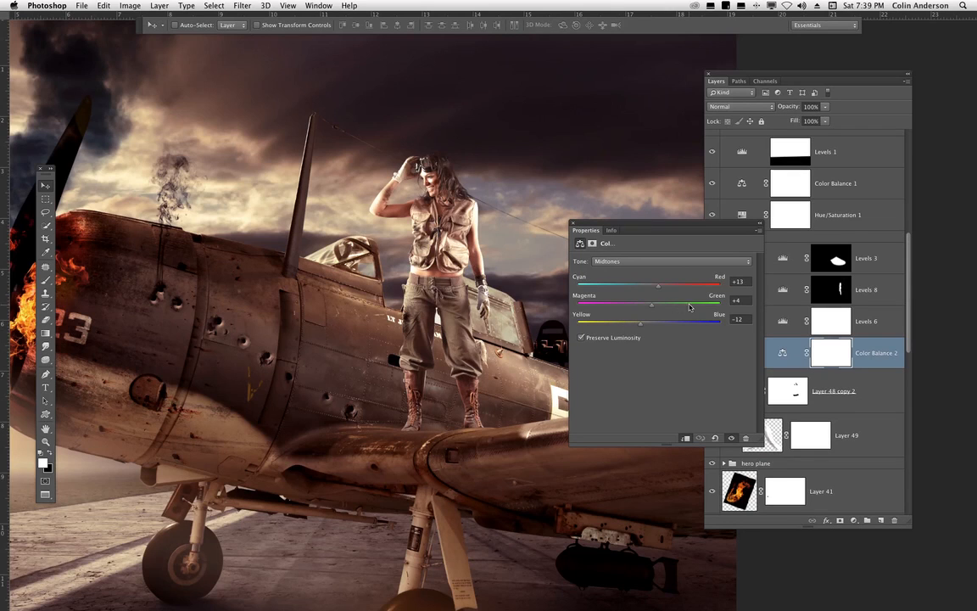
{"action": "left_click", "coordinate": [573, 223]}
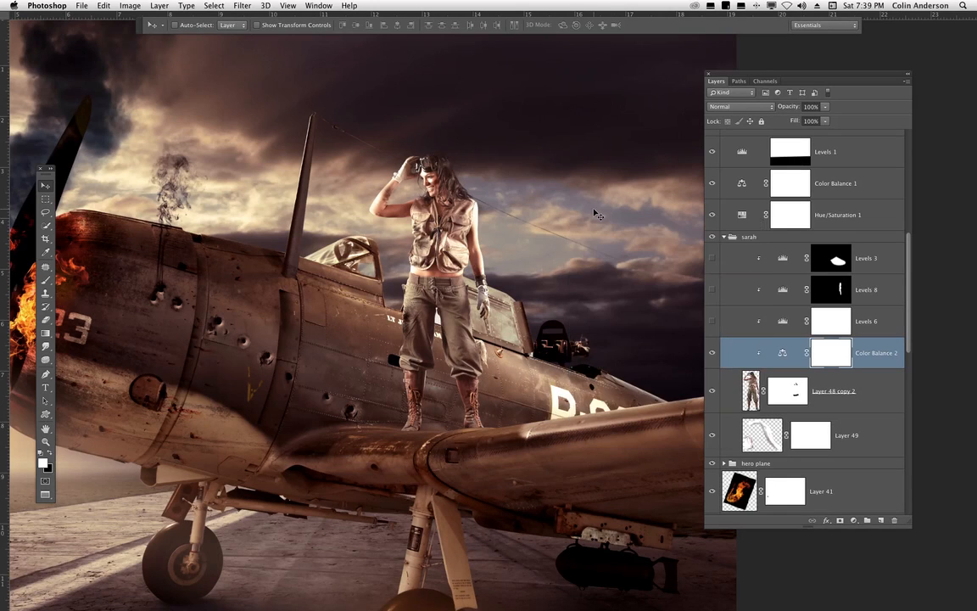
- Turn Levels 6 back on, open its properties and toggle the adjustment's visibility to compare
{"action": "left_click", "coordinate": [711, 321]}
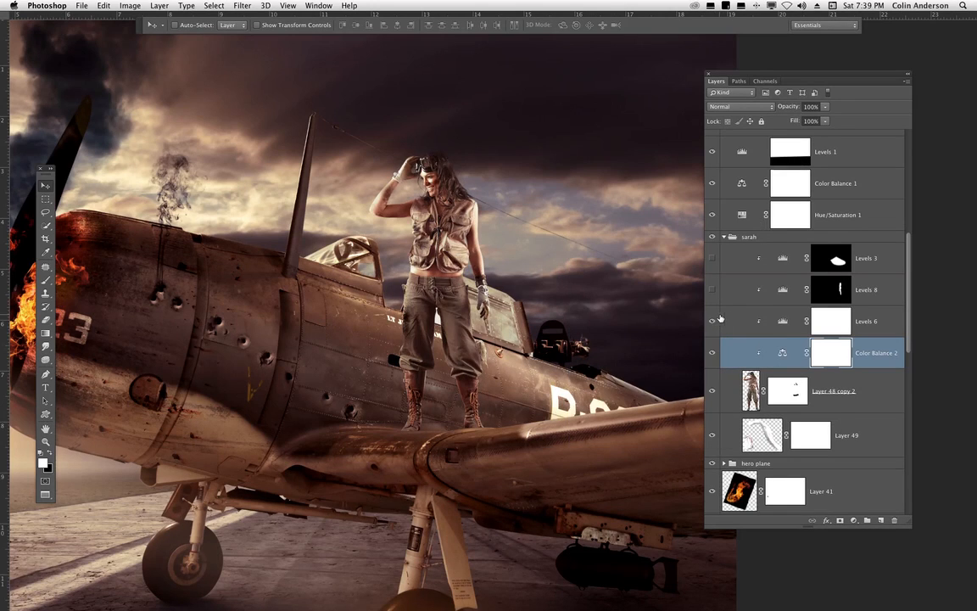
{"action": "left_click", "coordinate": [808, 318]}
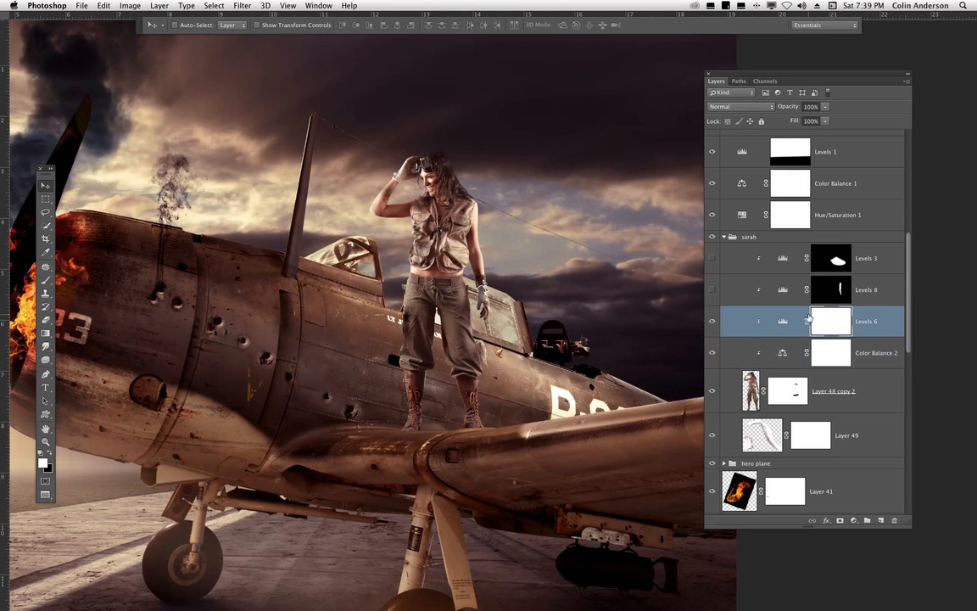
{"action": "double_click", "coordinate": [783, 321]}
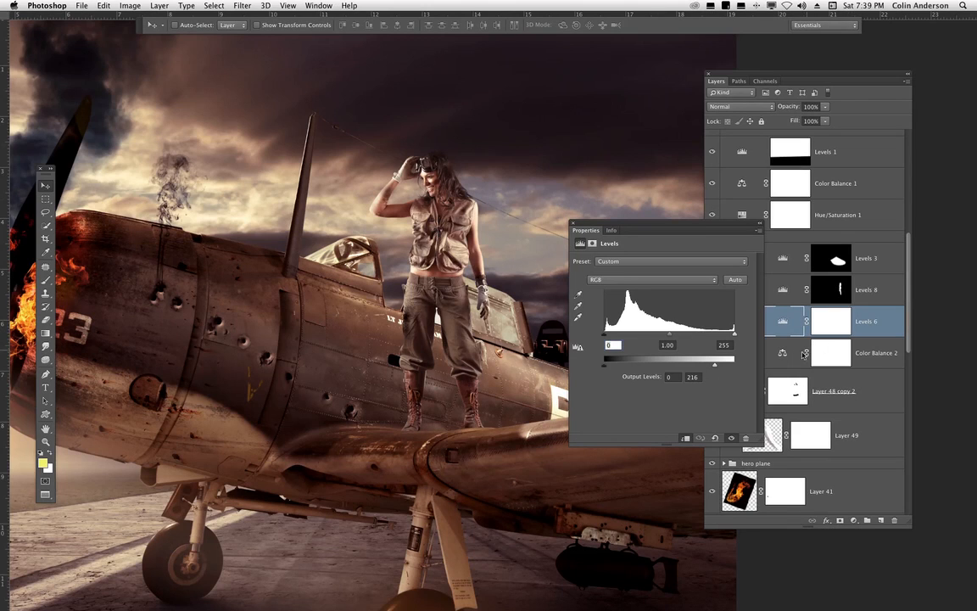
{"action": "left_click", "coordinate": [731, 438]}
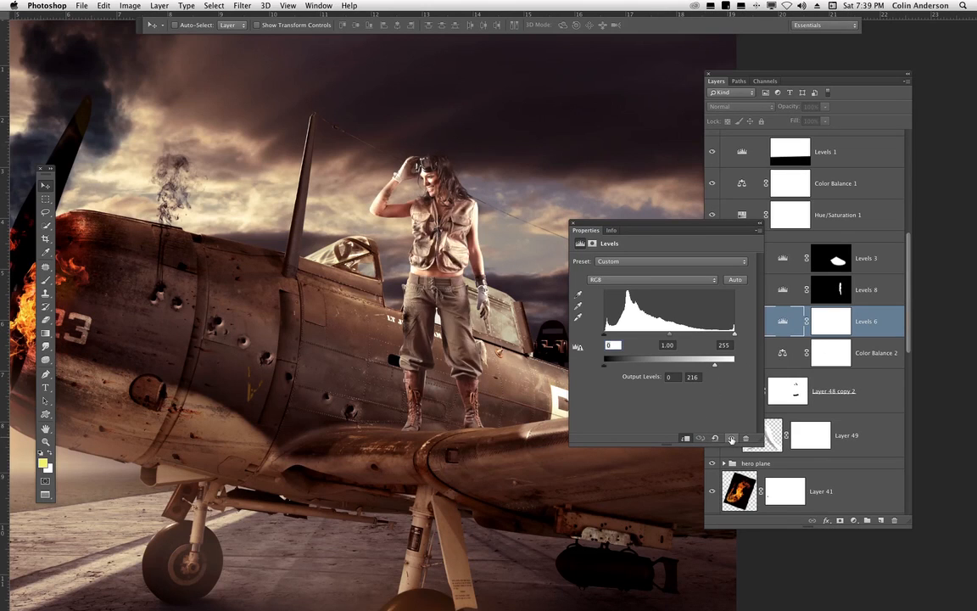
{"action": "left_click", "coordinate": [731, 437]}
{"action": "left_click", "coordinate": [732, 439]}
{"action": "left_click", "coordinate": [731, 438]}
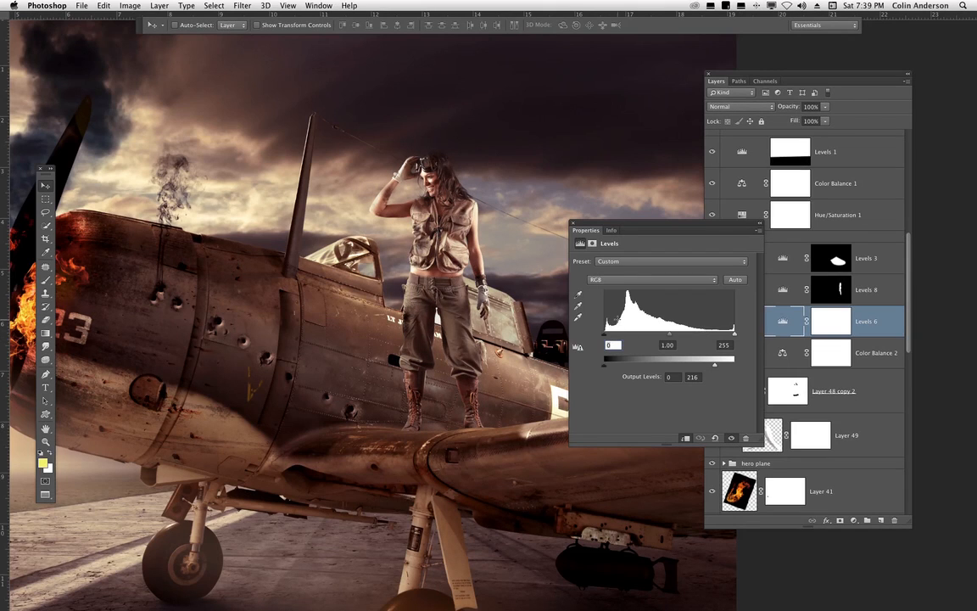
- Try different black input and white output levels on Levels 6, undoing each attempt
{"action": "left_click_drag", "start_coordinate": [604, 333], "coordinate": [623, 334]}
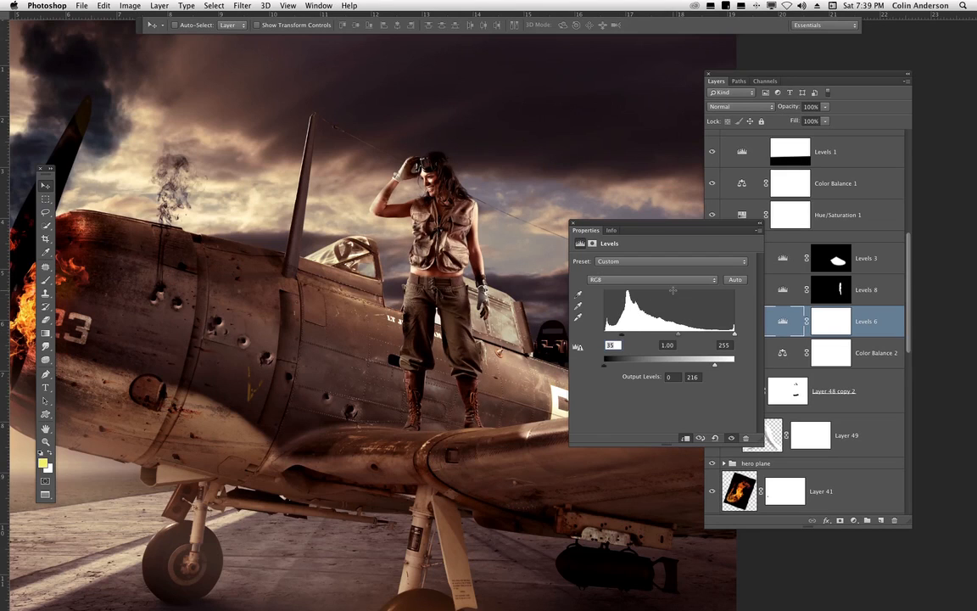
{"action": "key", "text": "super+z"}
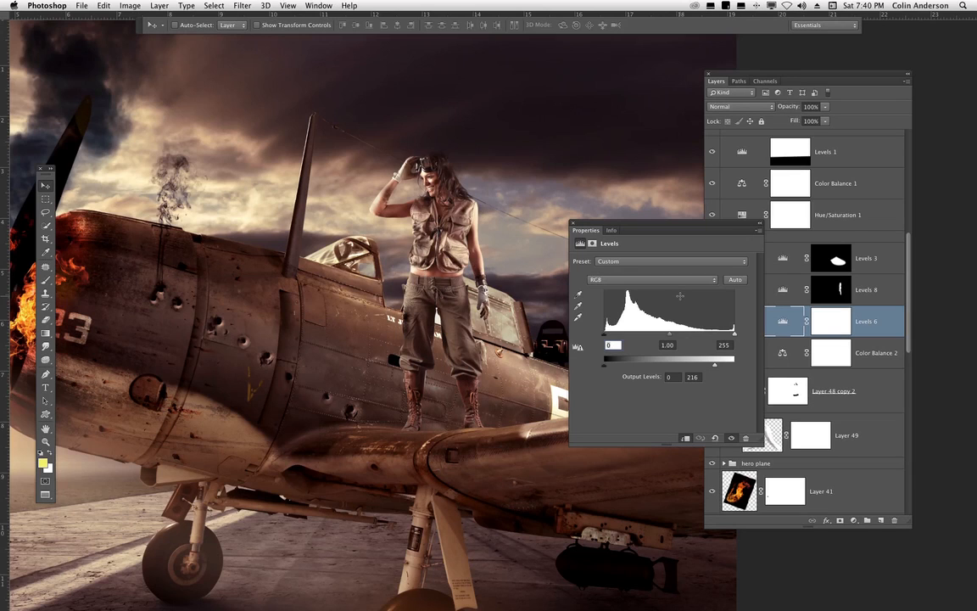
{"action": "left_click_drag", "start_coordinate": [714, 365], "coordinate": [662, 365]}
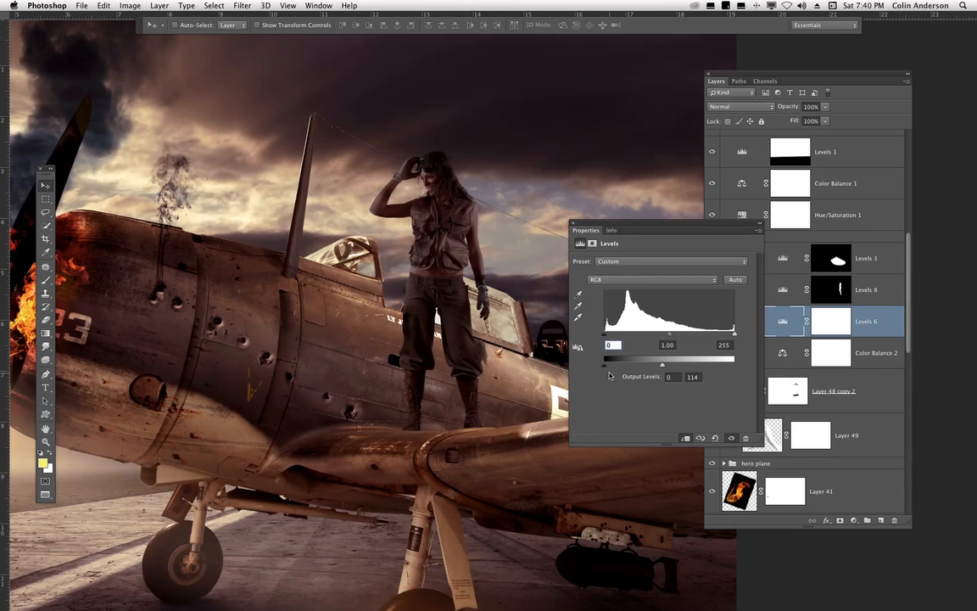
{"action": "key", "text": "ctrl+z"}
{"action": "left_click_drag", "start_coordinate": [605, 334], "coordinate": [641, 335]}
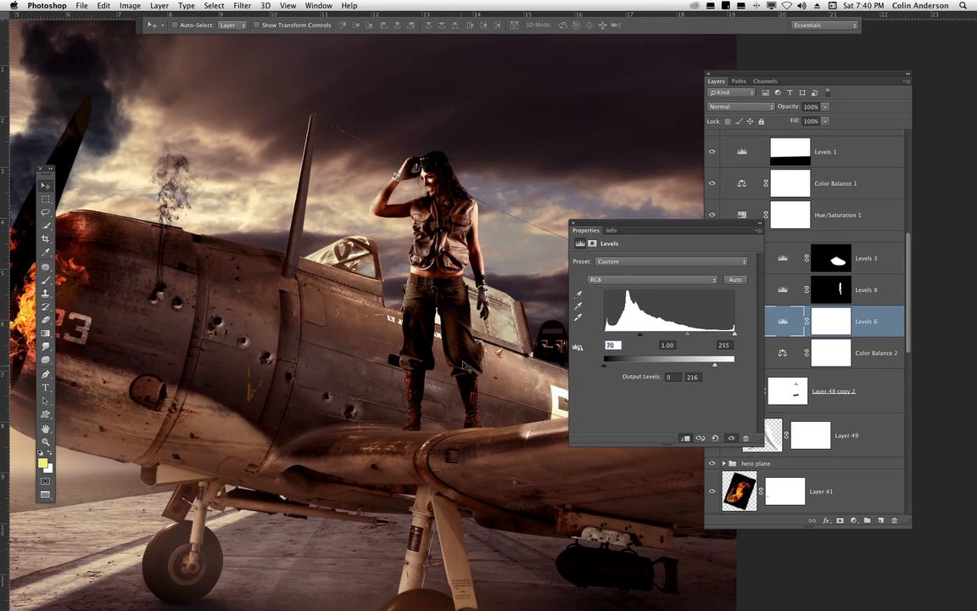
{"action": "key", "text": "super+z"}
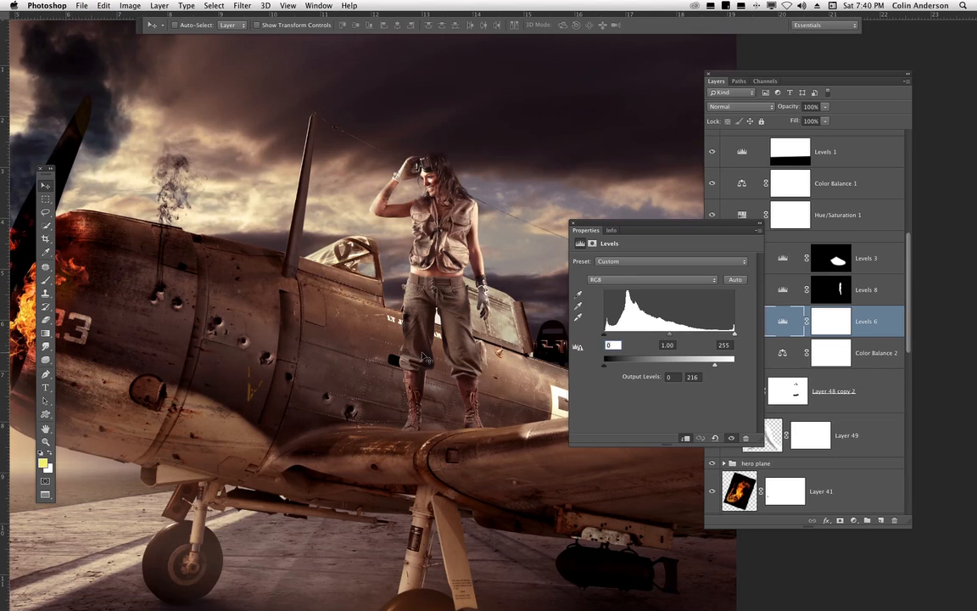
{"action": "left_click_drag", "start_coordinate": [713, 365], "coordinate": [703, 367]}
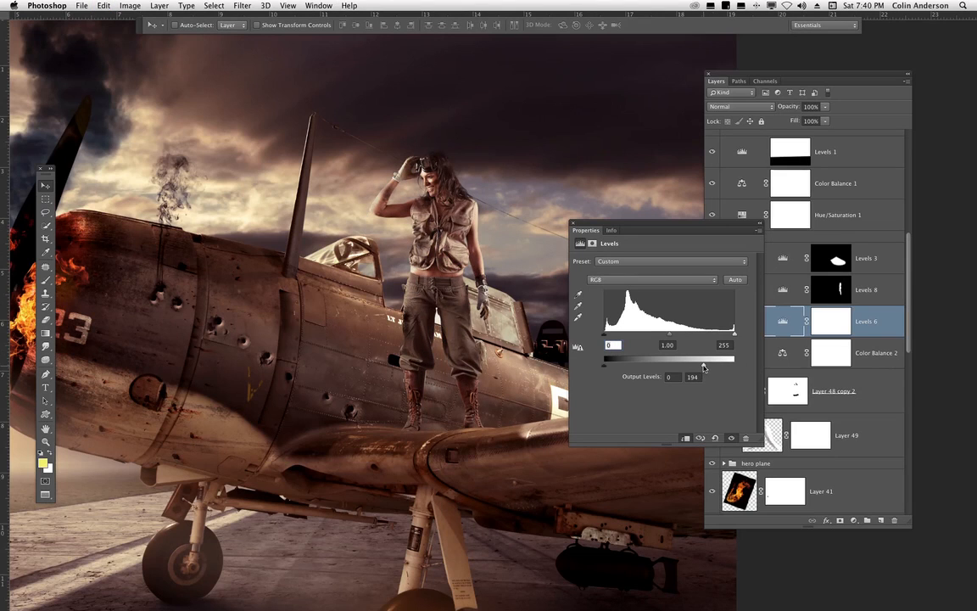
{"action": "key", "text": "super+z"}
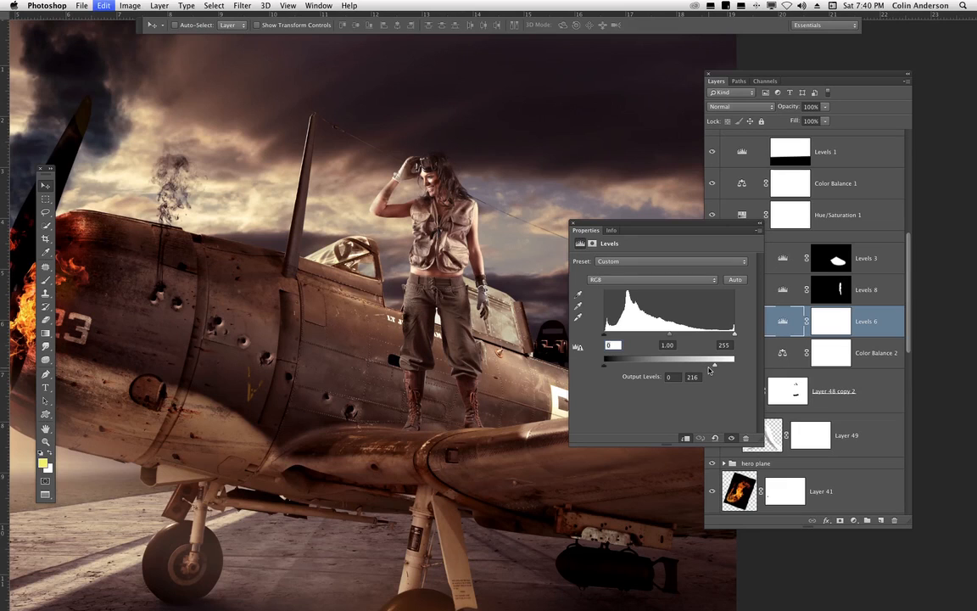
{"action": "left_click", "coordinate": [573, 226]}
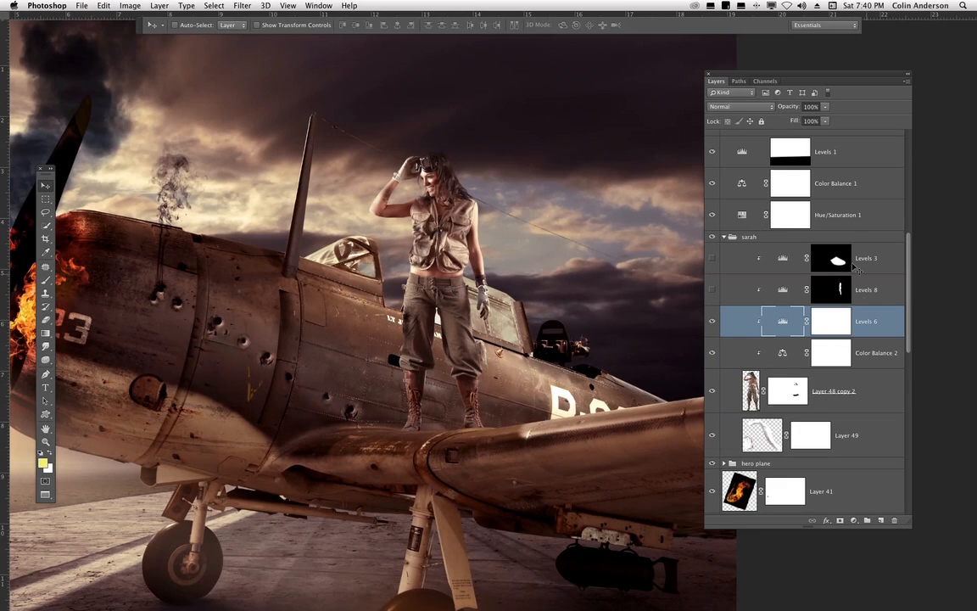
- Select the Levels 8 adjustment layer and toggle its visibility on and off to compare
{"action": "left_click", "coordinate": [712, 258]}
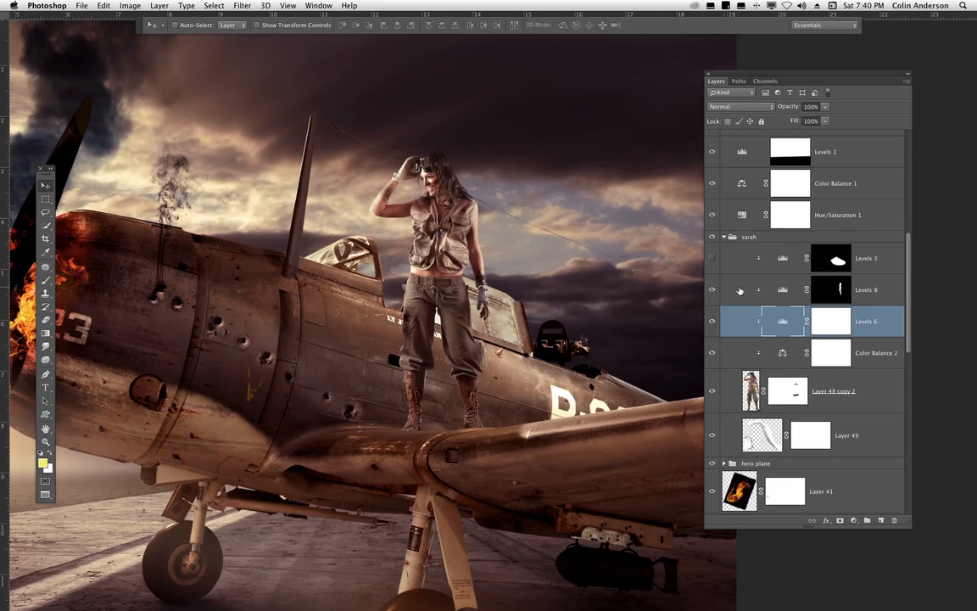
{"action": "left_click", "coordinate": [802, 282]}
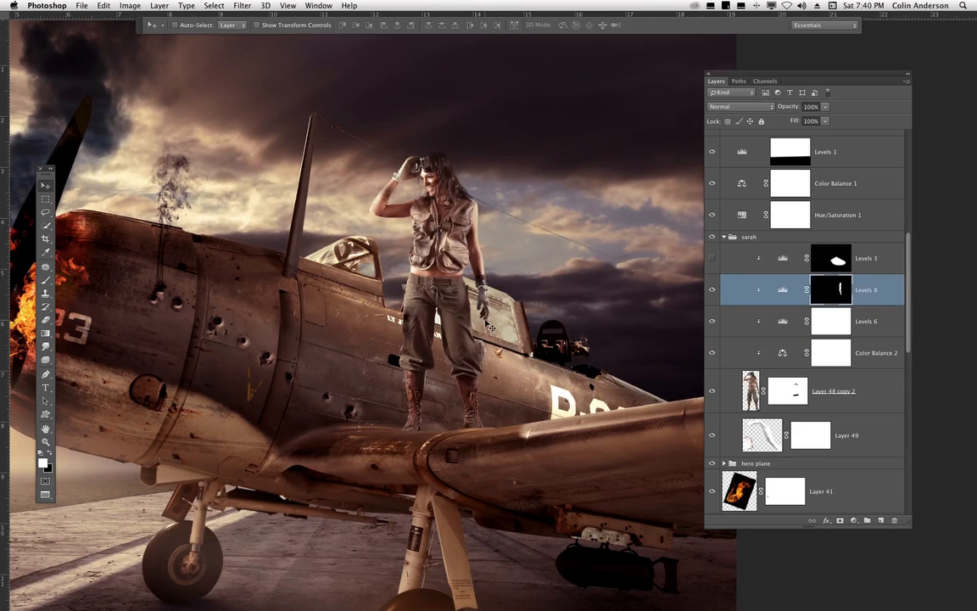
{"action": "left_click", "coordinate": [713, 290]}
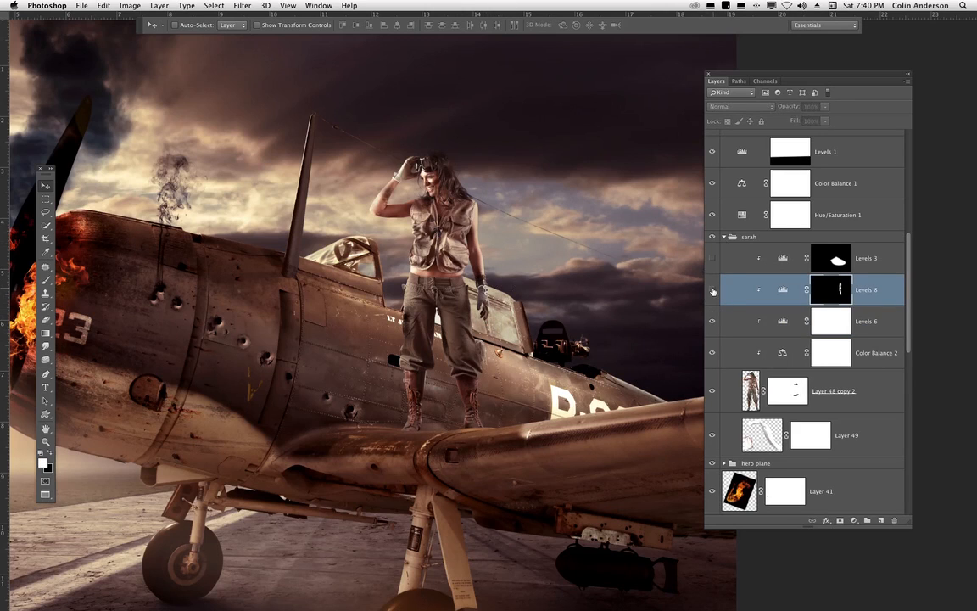
{"action": "left_click", "coordinate": [713, 290]}
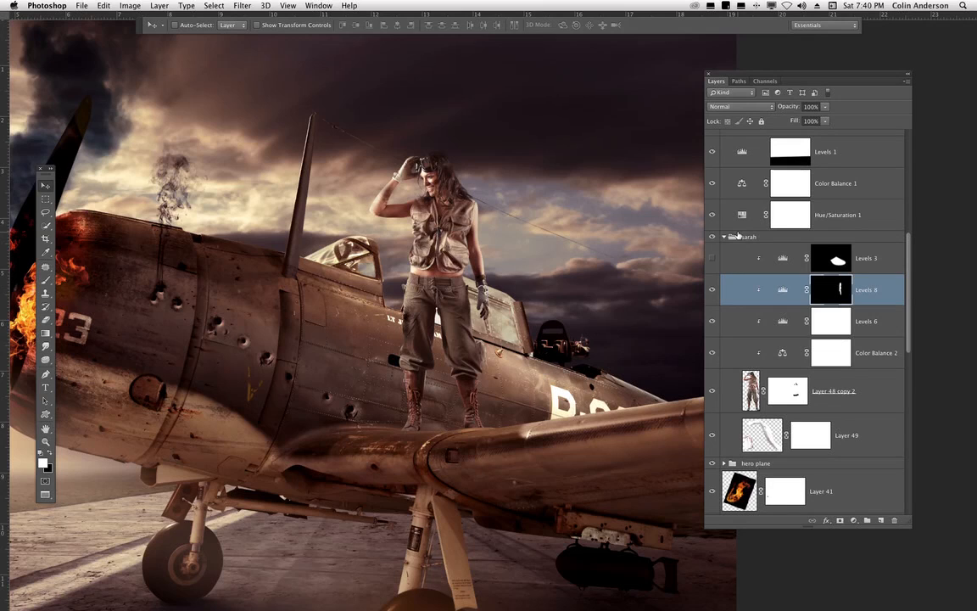
{"action": "left_click", "coordinate": [712, 290]}
{"action": "left_click", "coordinate": [713, 290]}
- View the Levels 8 mask channel as an overlay to inspect its masked area
{"action": "left_click", "coordinate": [768, 81]}
{"action": "left_click", "coordinate": [711, 186]}
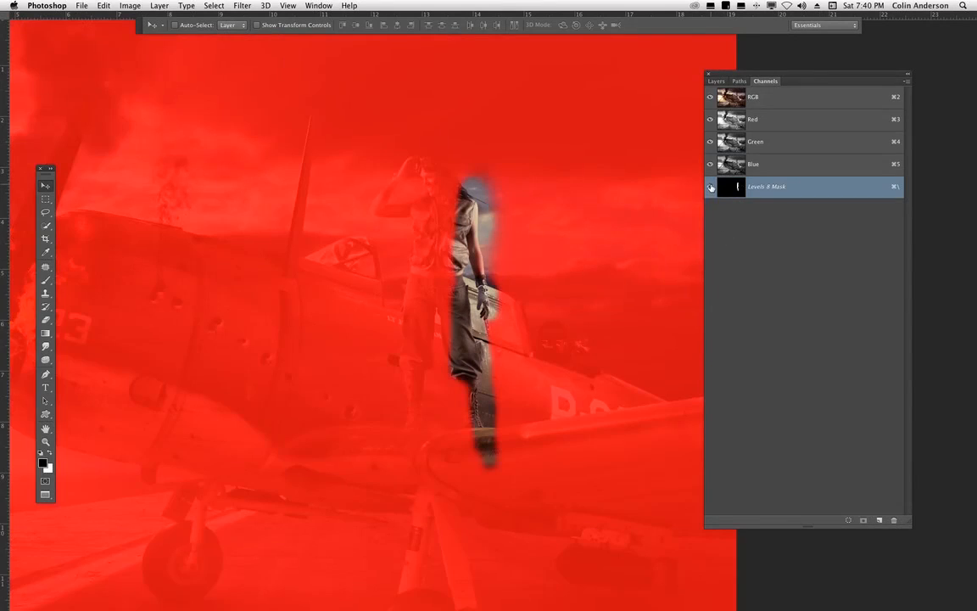
{"action": "left_click", "coordinate": [710, 186]}
{"action": "left_click", "coordinate": [717, 81]}
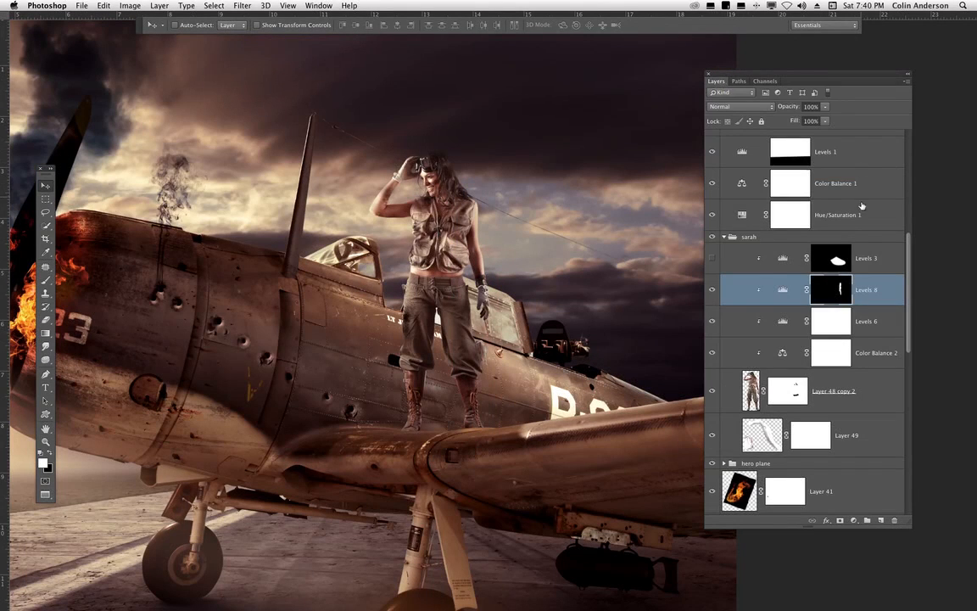
- Fill the Levels 8 layer mask with white
{"action": "left_click", "coordinate": [878, 284]}
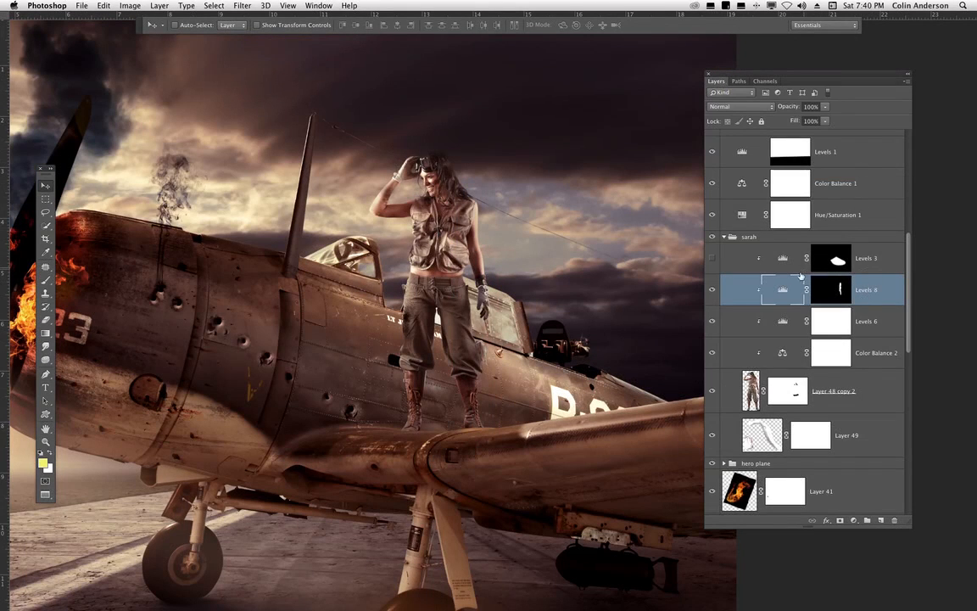
{"action": "left_click", "coordinate": [839, 298]}
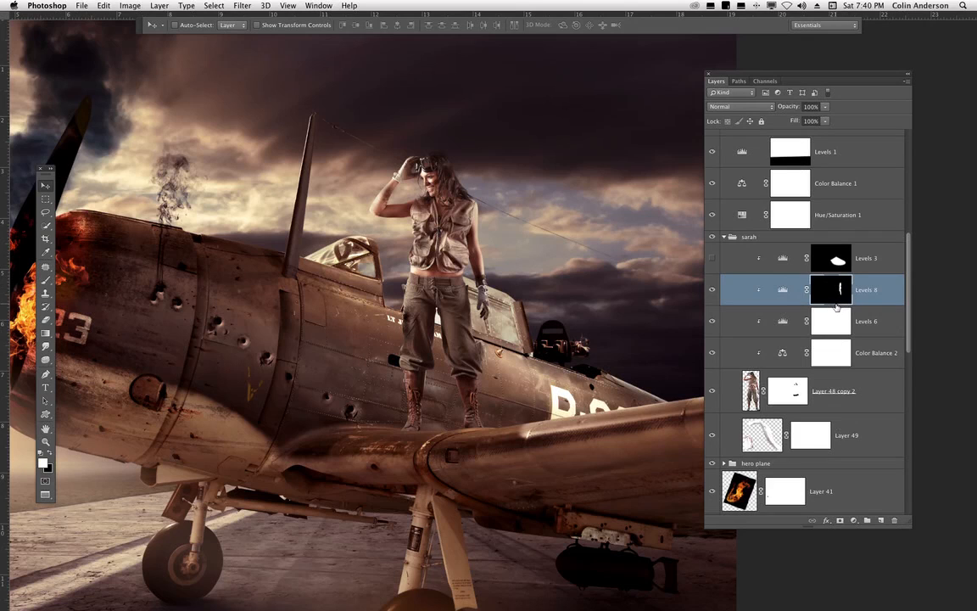
{"action": "key", "text": "alt+BackSpace"}
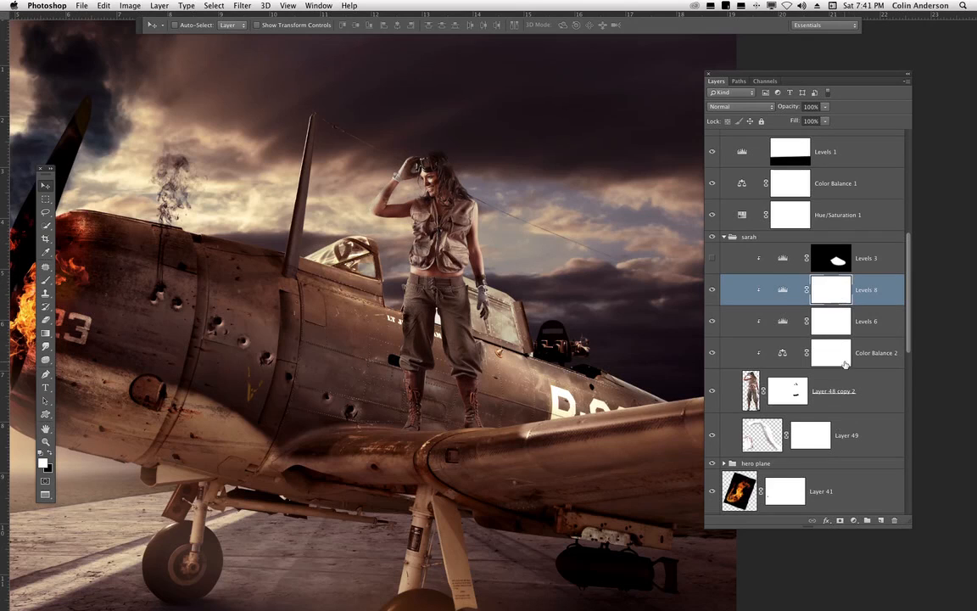
- Set the Levels 8 white output level to 197
{"action": "double_click", "coordinate": [782, 289]}
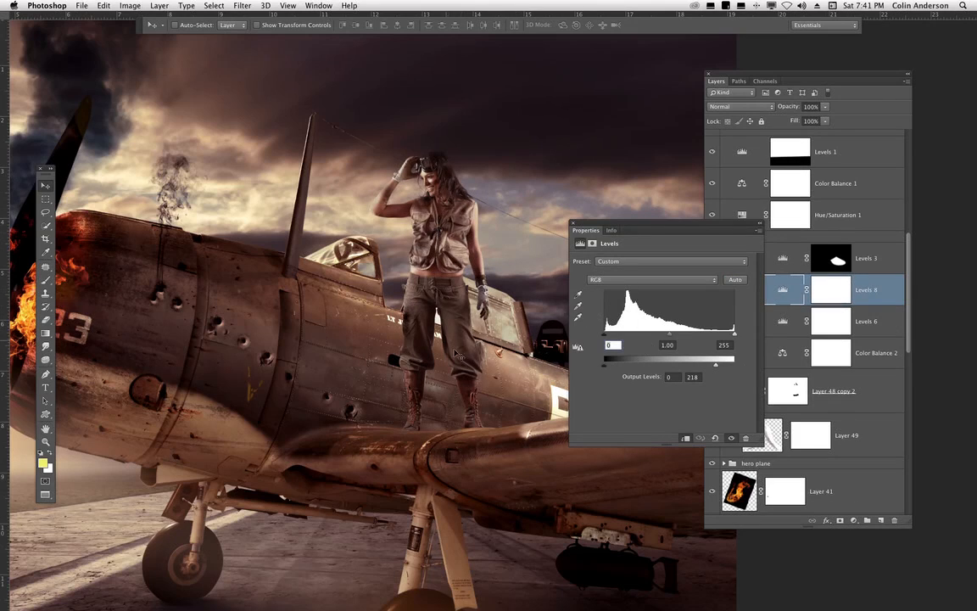
{"action": "left_click_drag", "start_coordinate": [714, 366], "coordinate": [704, 365]}
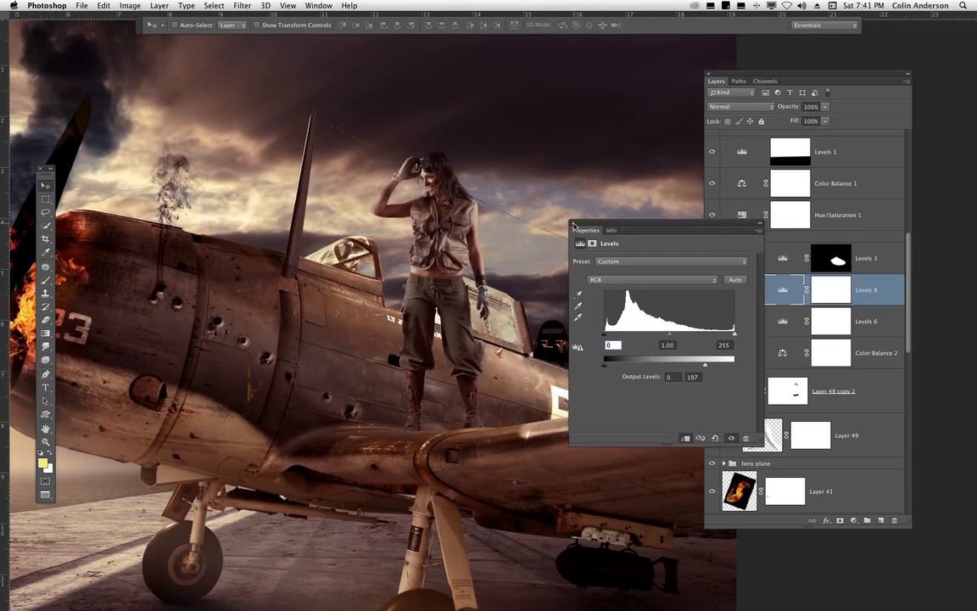
{"action": "left_click", "coordinate": [574, 225]}
{"action": "left_click", "coordinate": [826, 304]}
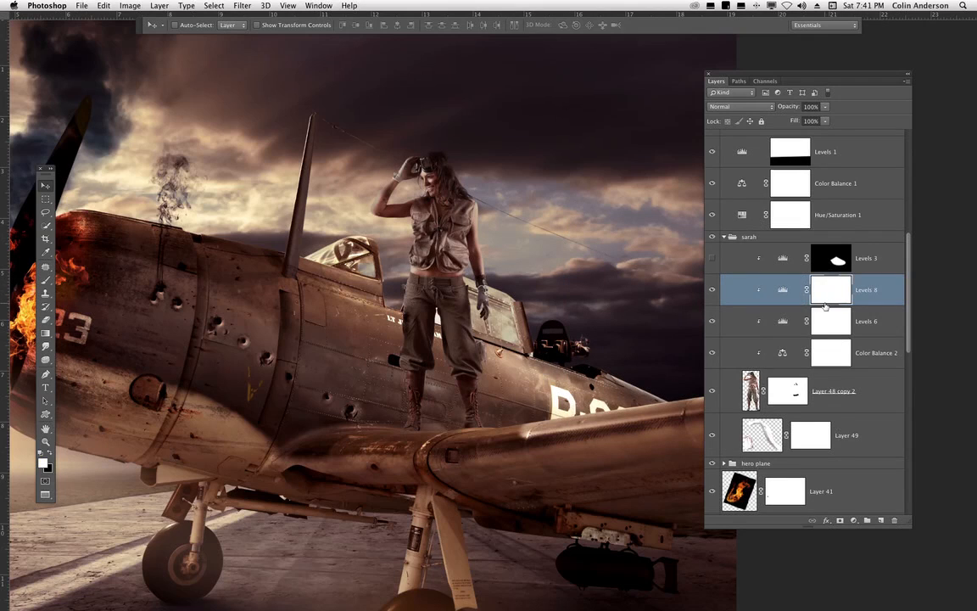
- Invert the Levels 8 mask to black and paint a small white stroke into it with a 150 px soft brush
{"action": "key", "text": "super+i"}
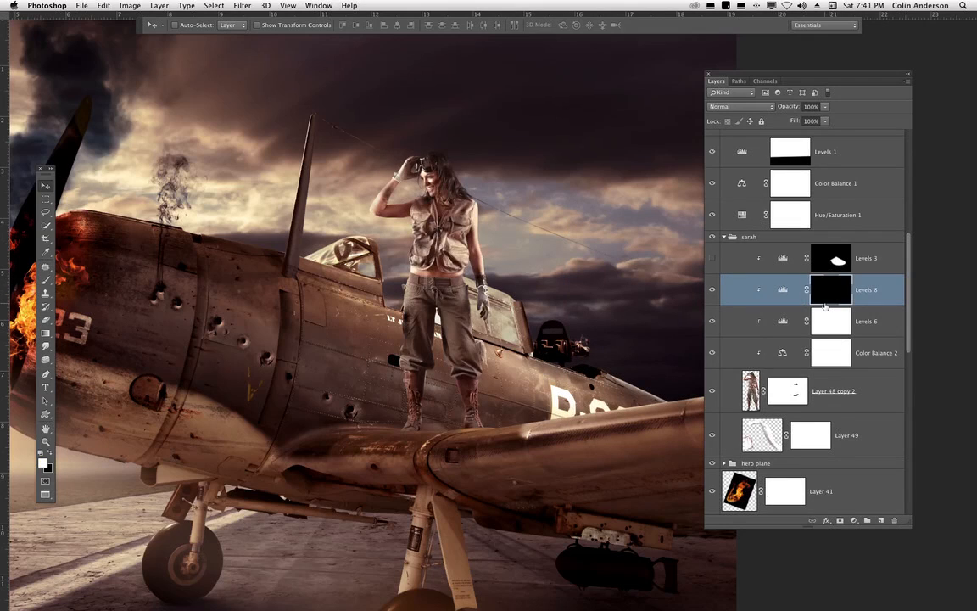
{"action": "key", "text": "b"}
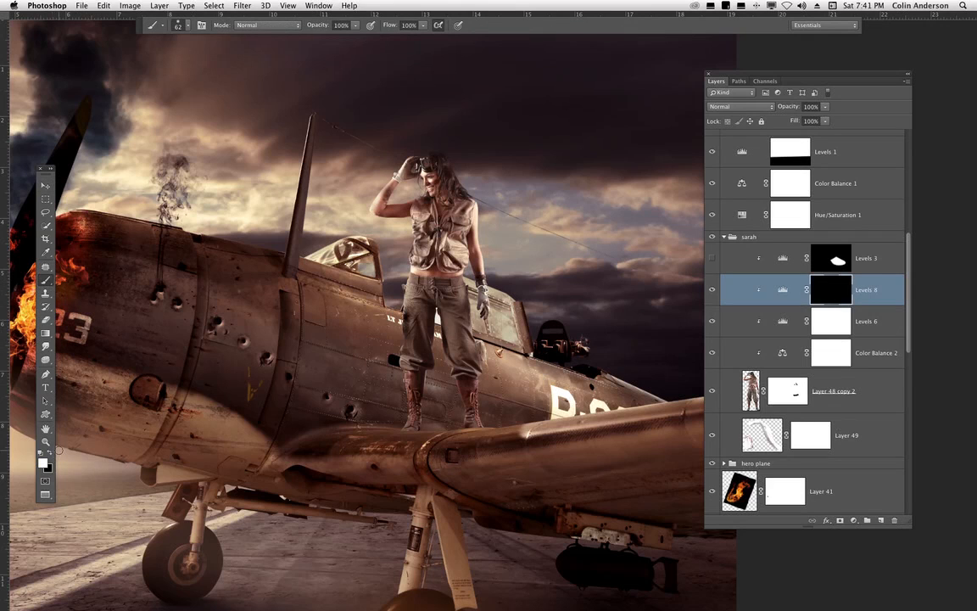
{"action": "right_click", "coordinate": [616, 211]}
{"action": "left_click_drag", "start_coordinate": [602, 274], "coordinate": [611, 274]}
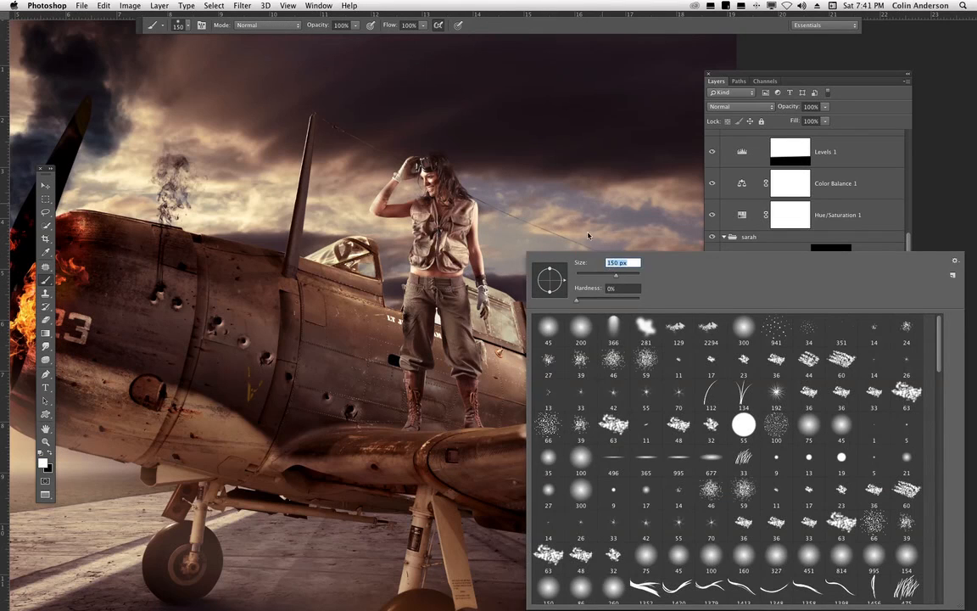
{"action": "mouse_move", "coordinate": [484, 219]}
{"action": "left_mouse_down"}
{"action": "mouse_move", "coordinate": [476, 210]}
{"action": "mouse_move", "coordinate": [479, 288]}
{"action": "mouse_move", "coordinate": [467, 287]}
{"action": "mouse_move", "coordinate": [478, 410]}
{"action": "mouse_move", "coordinate": [471, 215]}
{"action": "left_mouse_up"}
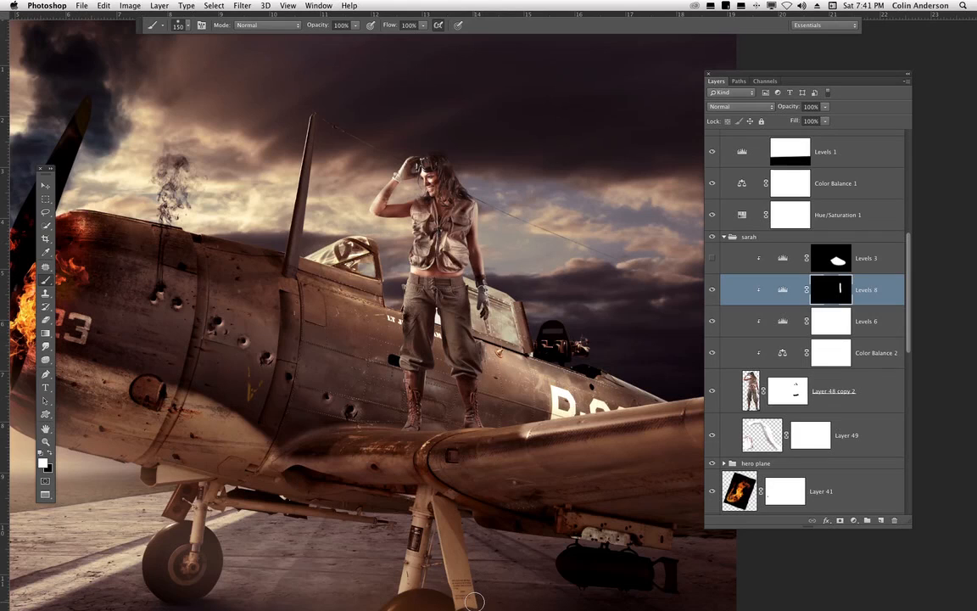
- Turn on the visibility of the Levels 3 adjustment layer
{"action": "left_click", "coordinate": [711, 258]}
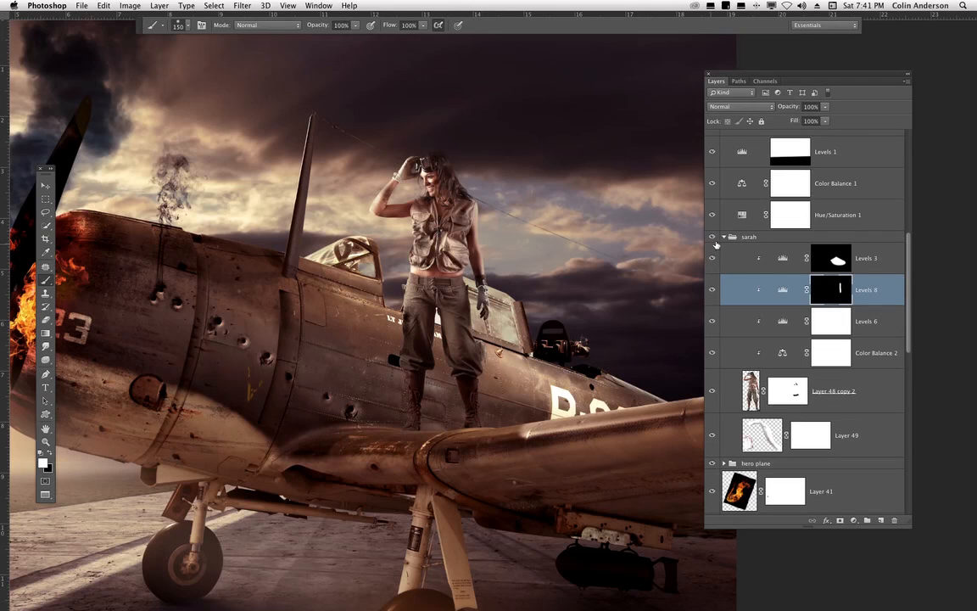
{"action": "key", "text": "super+0"}
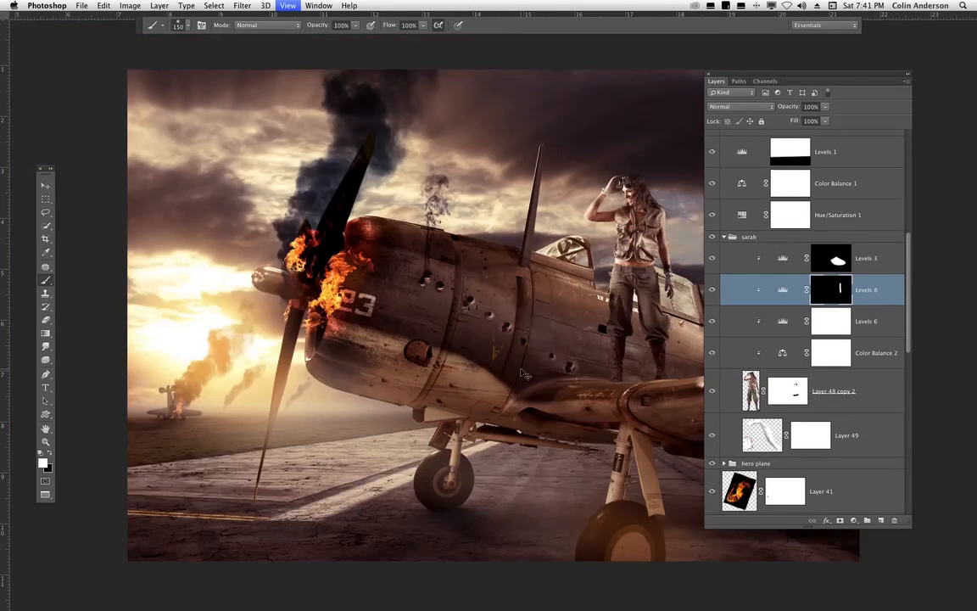
{"action": "left_click_drag", "start_coordinate": [472, 398], "coordinate": [392, 383]}
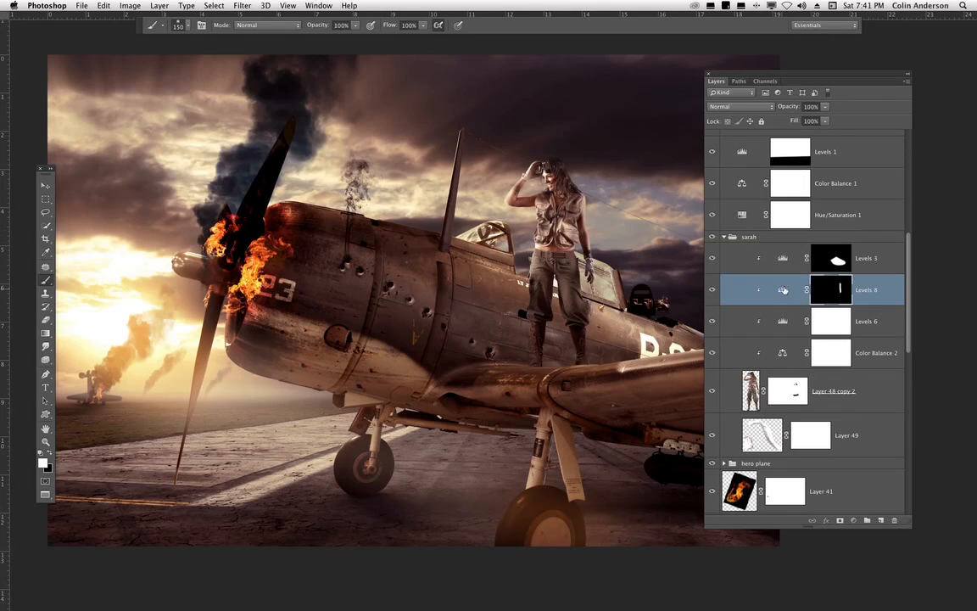
- View the Levels 8 and Levels 3 mask channels as overlays to inspect their masked areas
{"action": "left_click", "coordinate": [738, 81]}
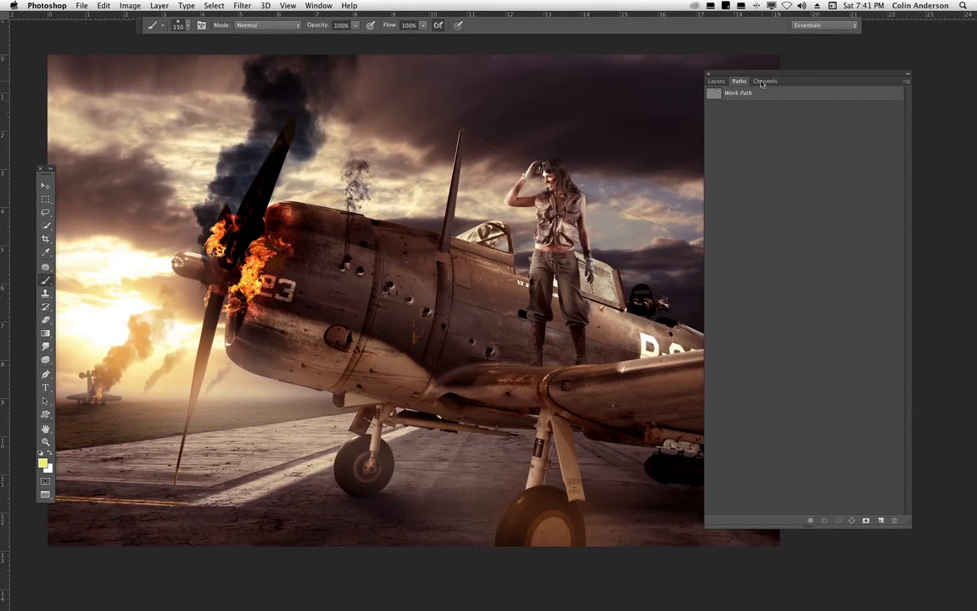
{"action": "left_click", "coordinate": [765, 81]}
{"action": "left_click", "coordinate": [713, 187]}
{"action": "left_click", "coordinate": [713, 187]}
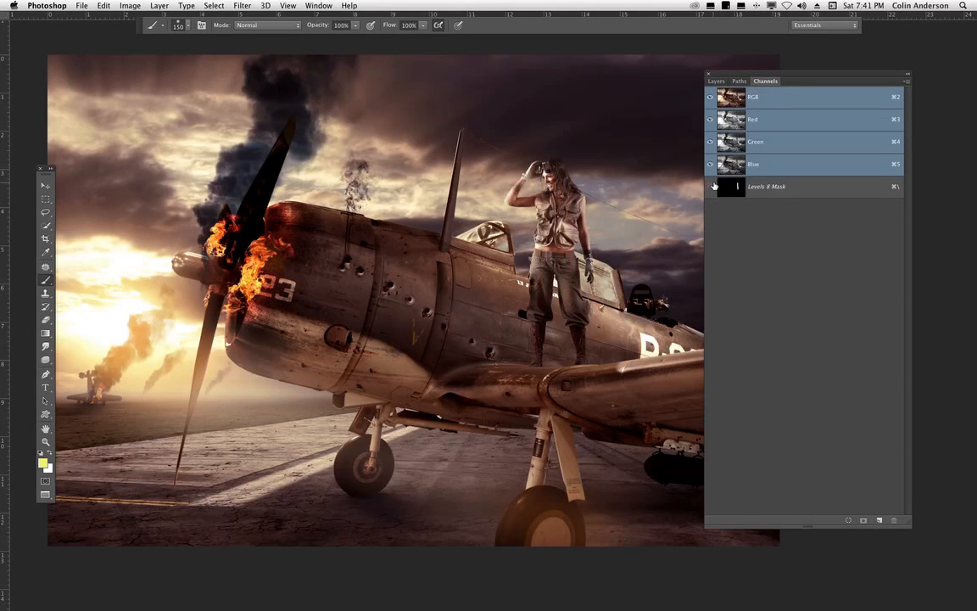
{"action": "left_click", "coordinate": [717, 80]}
{"action": "left_click", "coordinate": [831, 258]}
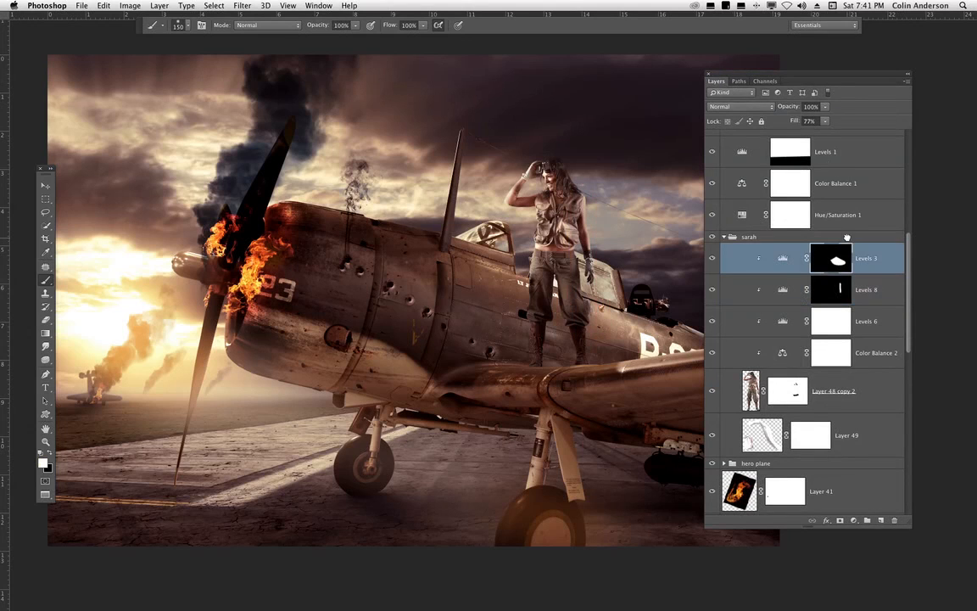
{"action": "left_click", "coordinate": [765, 81]}
{"action": "left_click", "coordinate": [711, 188]}
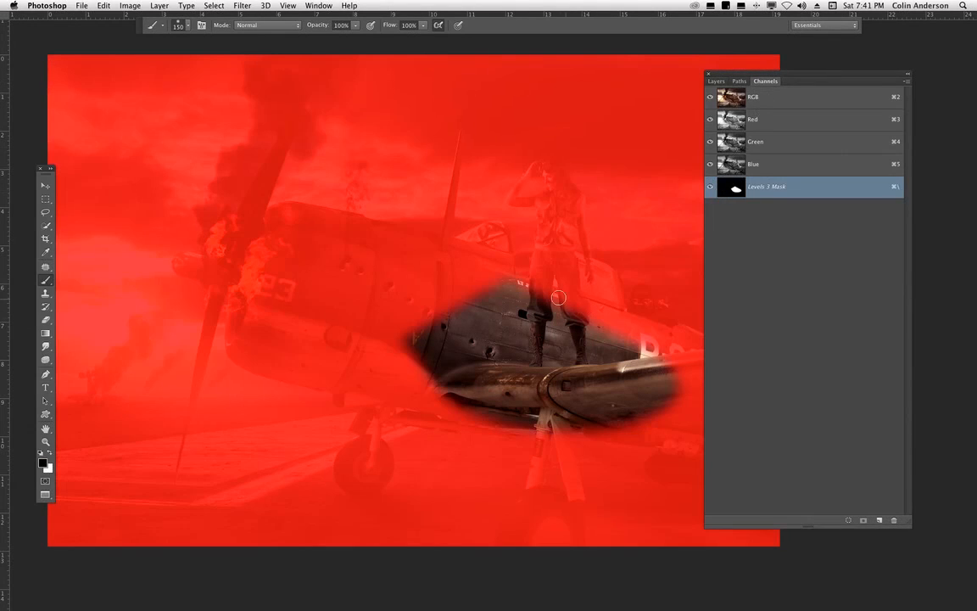
{"action": "left_click", "coordinate": [717, 81]}
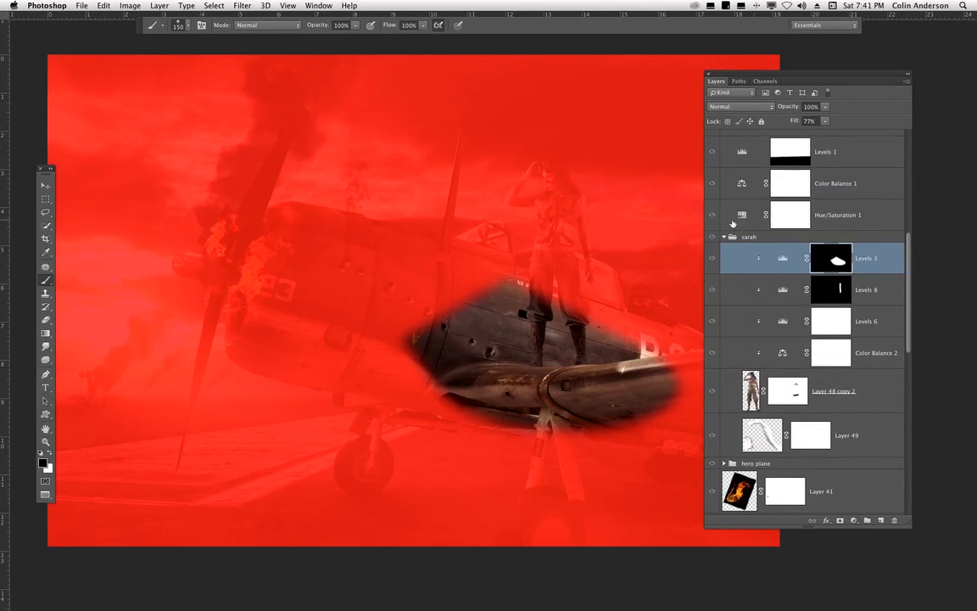
- Toggle the Levels 3 layer's visibility on and off to compare its effect
{"action": "left_click", "coordinate": [714, 259]}
{"action": "left_click", "coordinate": [714, 258]}
{"action": "left_click", "coordinate": [714, 258]}
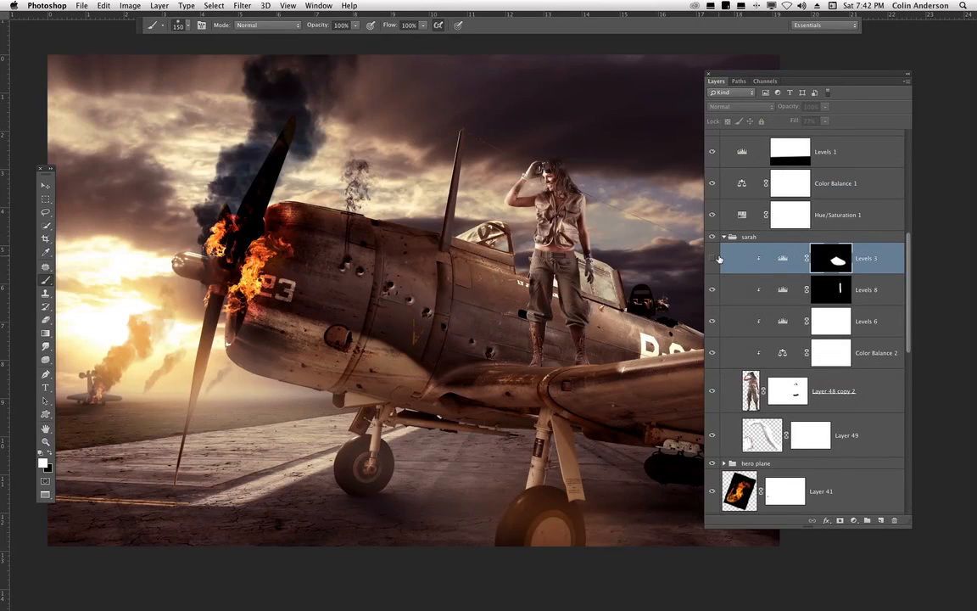
{"action": "left_click", "coordinate": [713, 258]}
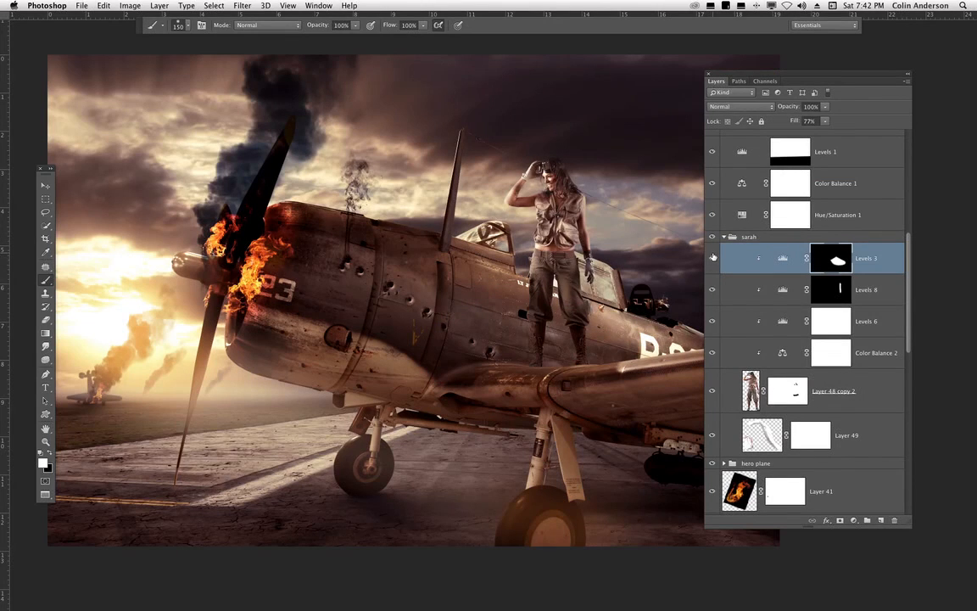
- Set the Levels 3 adjustment layer's fill to 56%
{"action": "left_click", "coordinate": [783, 258]}
{"action": "left_click_drag", "start_coordinate": [824, 124], "coordinate": [820, 134]}
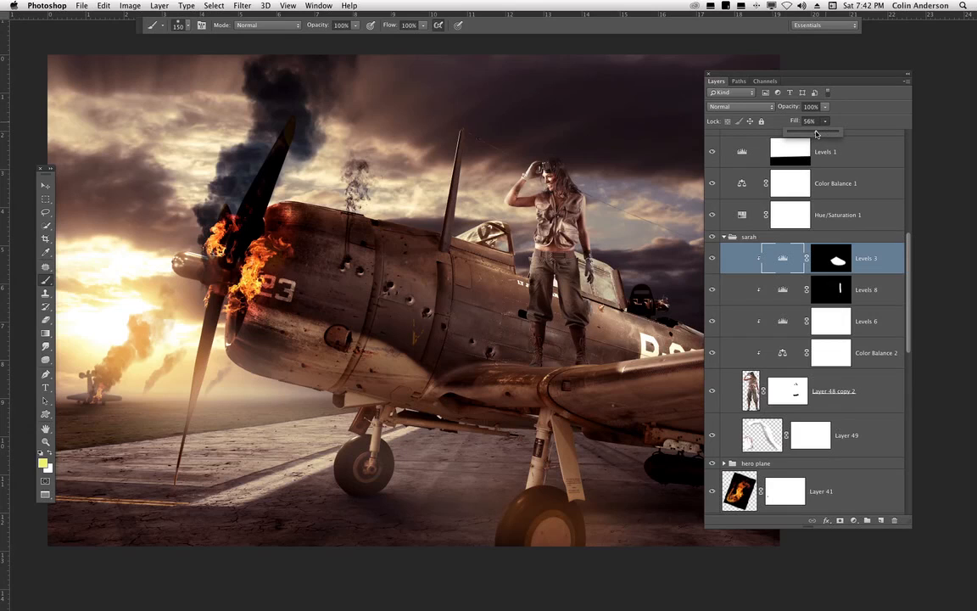
{"action": "left_click_drag", "start_coordinate": [816, 133], "coordinate": [861, 129]}
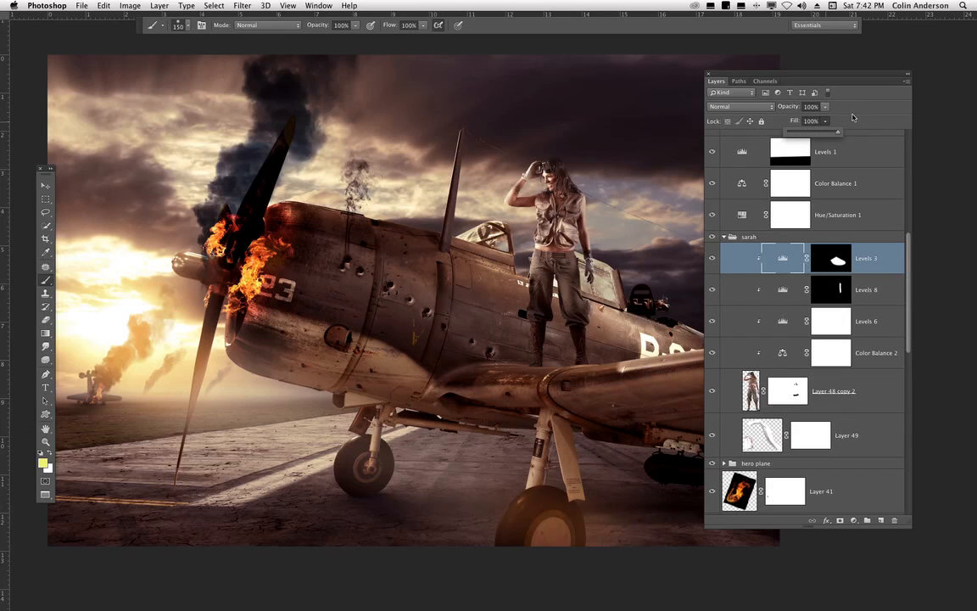
{"action": "left_click_drag", "start_coordinate": [828, 136], "coordinate": [815, 134]}
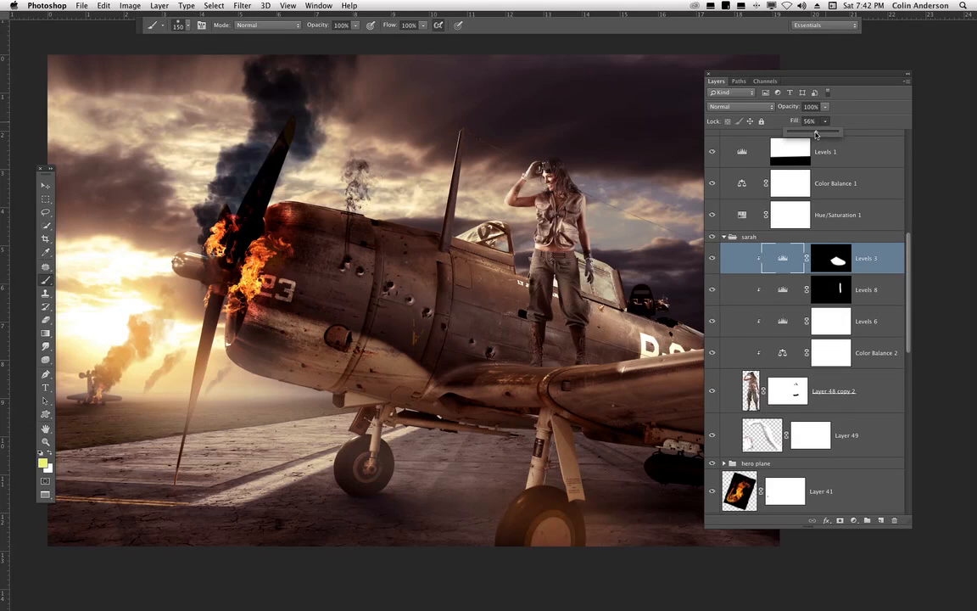
{"action": "left_click", "coordinate": [789, 257]}
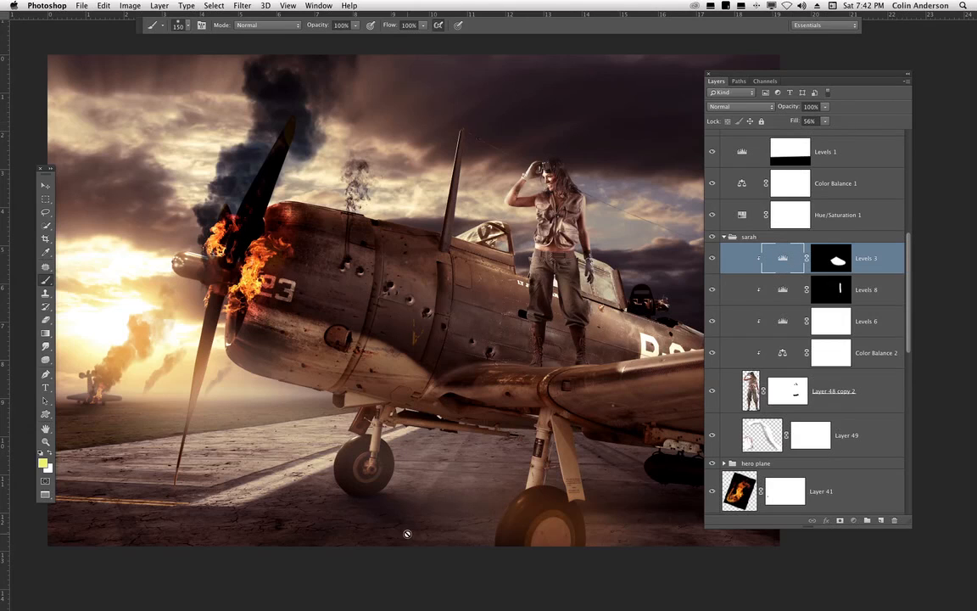
- Select the woman's Layer 48 copy 2 and add a new empty layer above it
{"action": "left_click", "coordinate": [45, 443]}
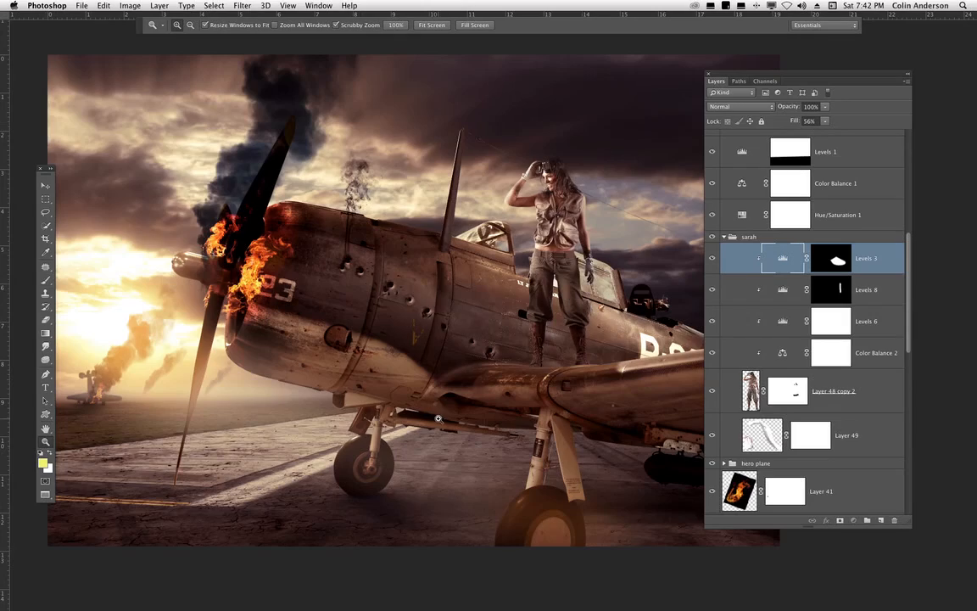
{"action": "key", "text": "super+1"}
{"action": "left_click_drag", "start_coordinate": [550, 243], "coordinate": [316, 511]}
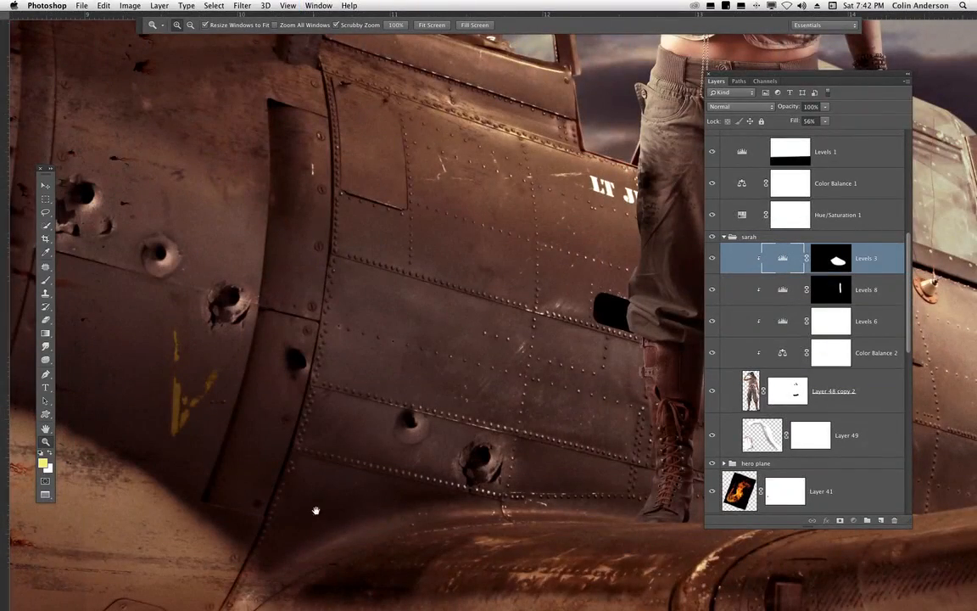
{"action": "left_click_drag", "start_coordinate": [679, 102], "coordinate": [599, 227]}
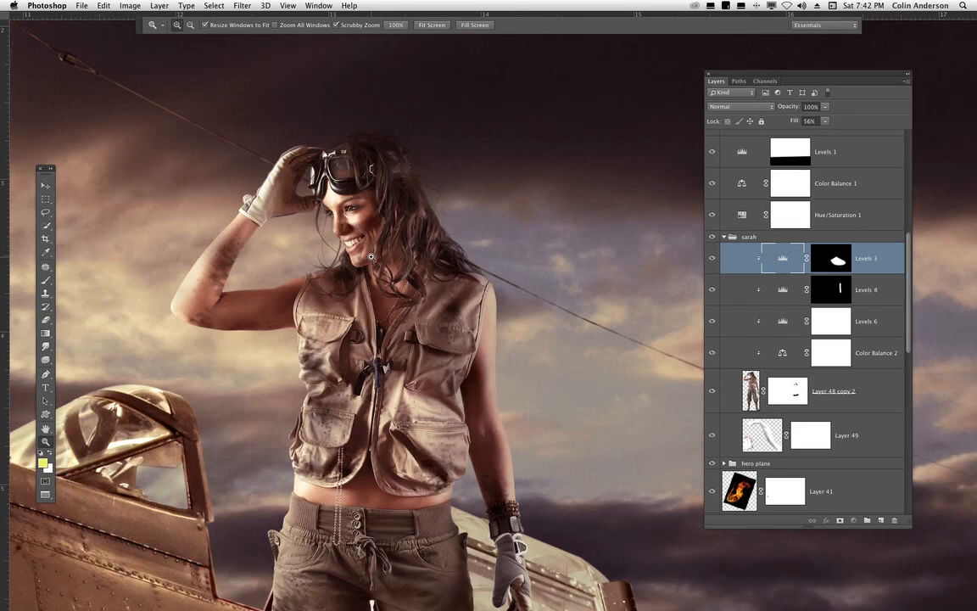
{"action": "key", "text": "super+minus"}
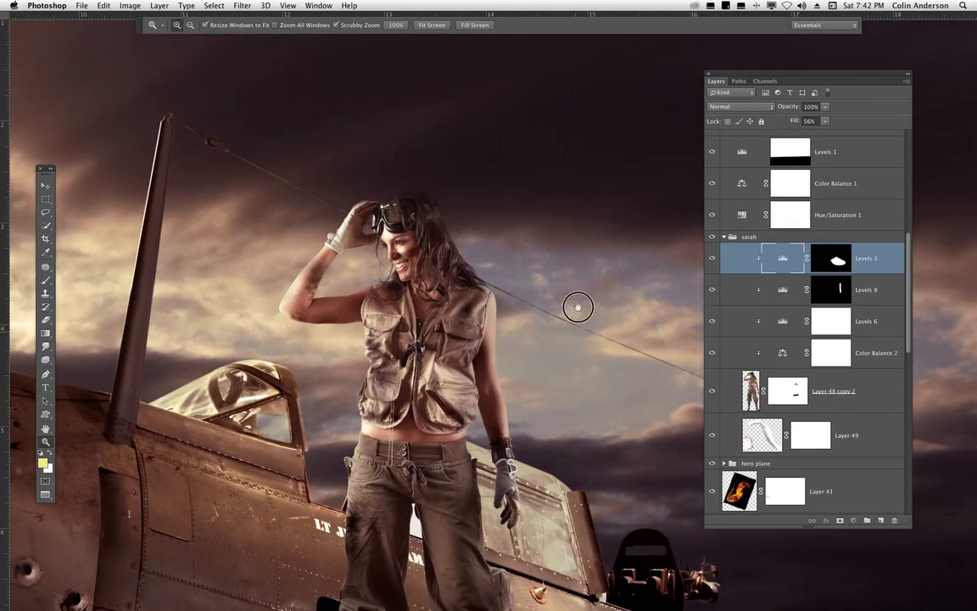
{"action": "scroll", "coordinate": [577, 306], "scroll_direction": "down", "scroll_amount": 5}
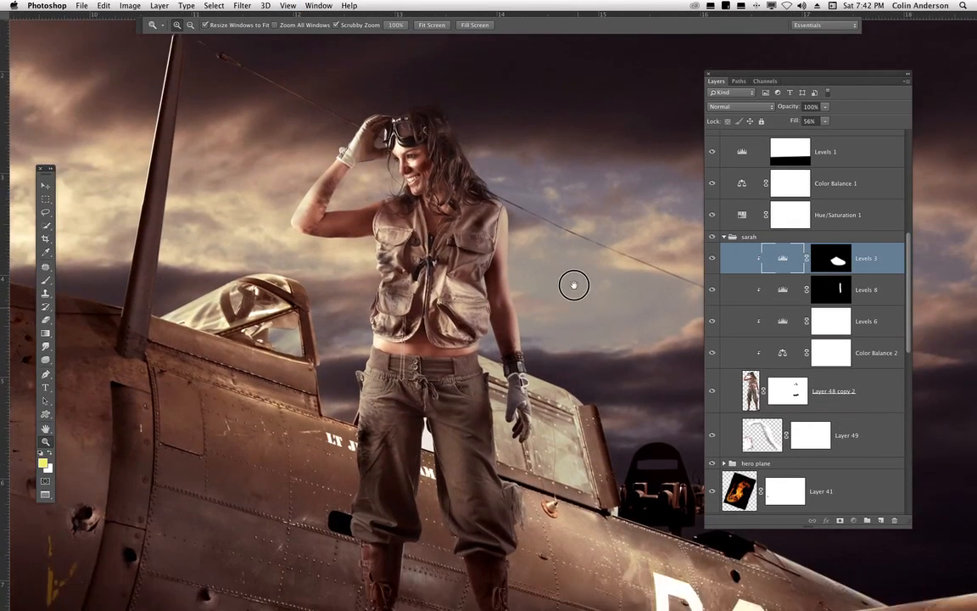
{"action": "scroll", "coordinate": [573, 285], "scroll_direction": "down", "scroll_amount": 3}
{"action": "scroll", "coordinate": [552, 404], "scroll_direction": "up", "scroll_amount": 6}
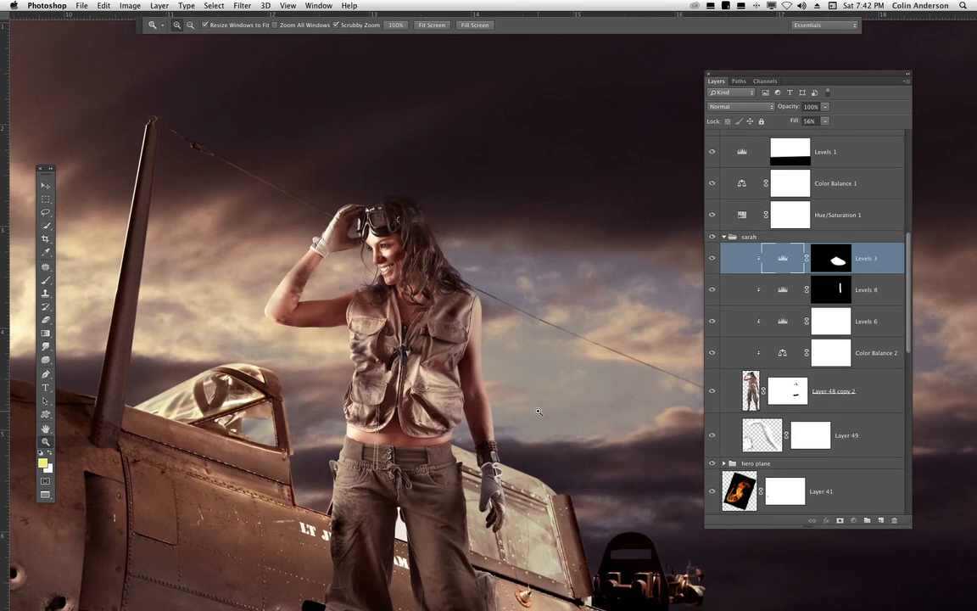
{"action": "left_click", "coordinate": [852, 383]}
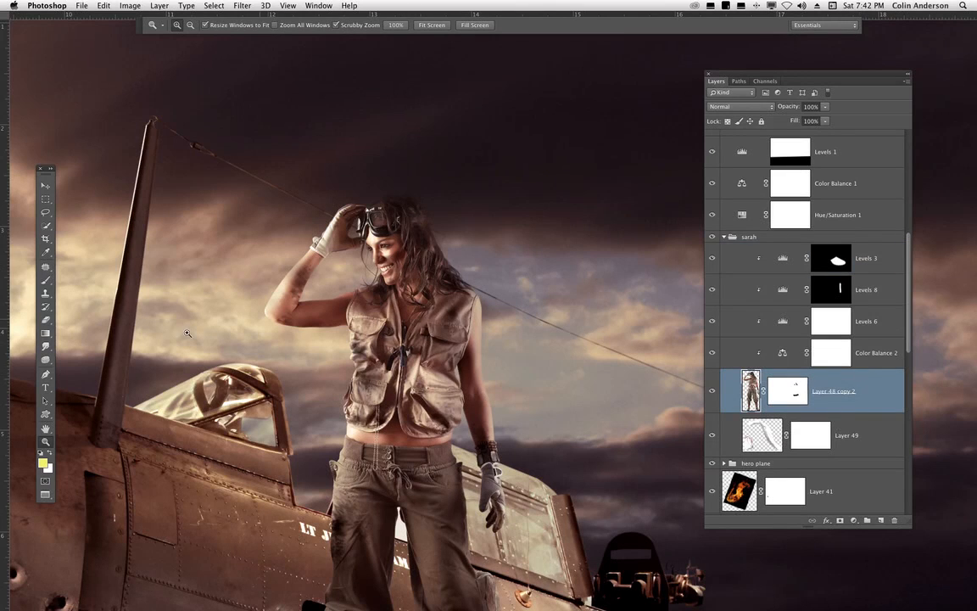
{"action": "key", "text": "b"}
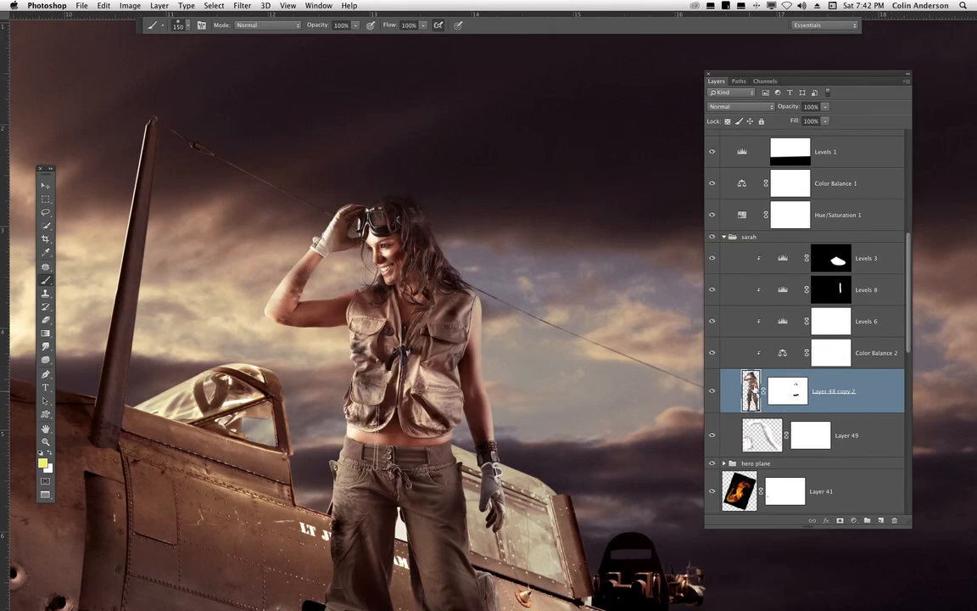
{"action": "left_click", "coordinate": [882, 521]}
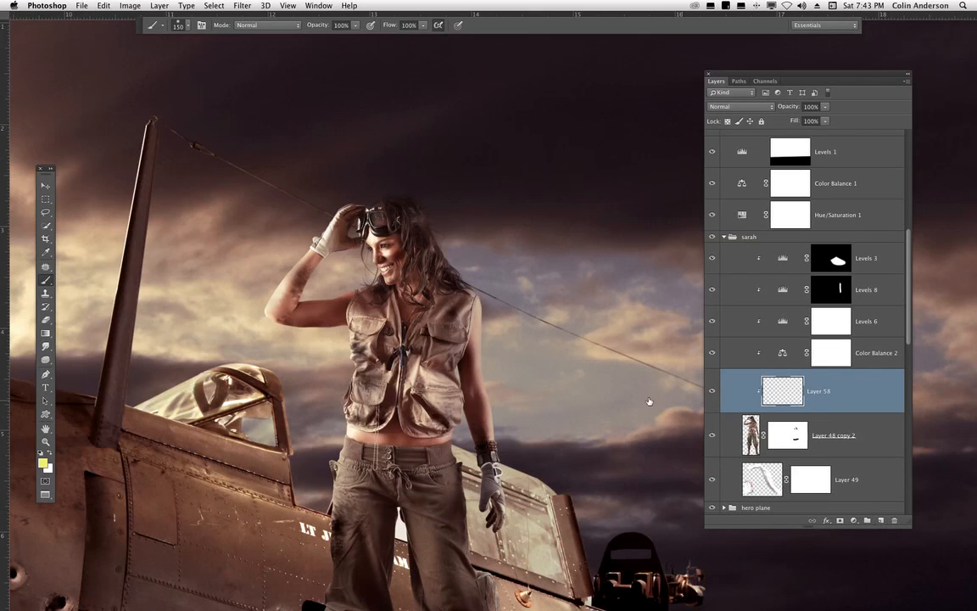
- Reset the colours to black foreground and set the soft brush size to 39 px
{"action": "left_click", "coordinate": [41, 452]}
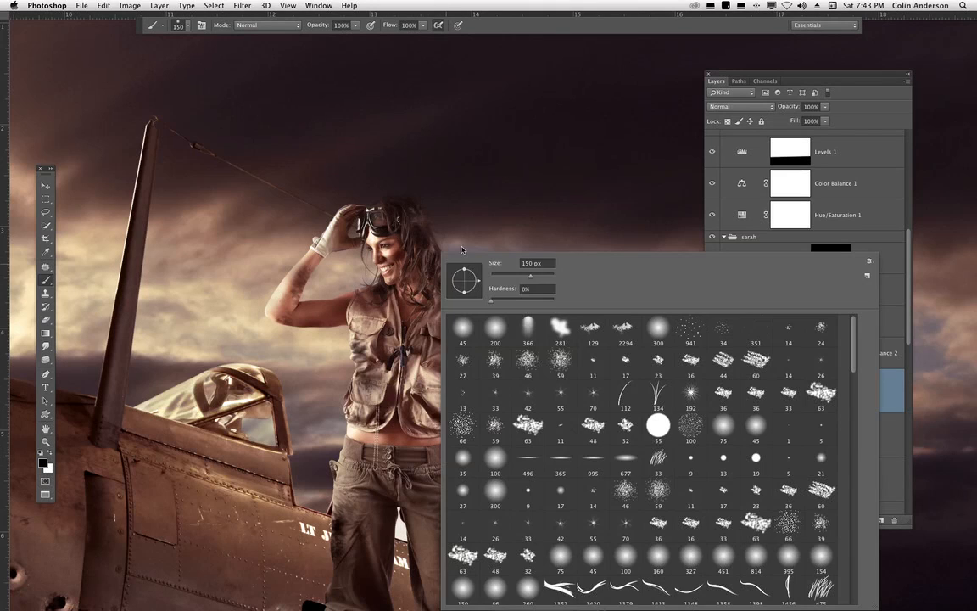
{"action": "right_click", "coordinate": [475, 250]}
{"action": "left_click_drag", "start_coordinate": [530, 276], "coordinate": [503, 275]}
{"action": "key", "text": "Return"}
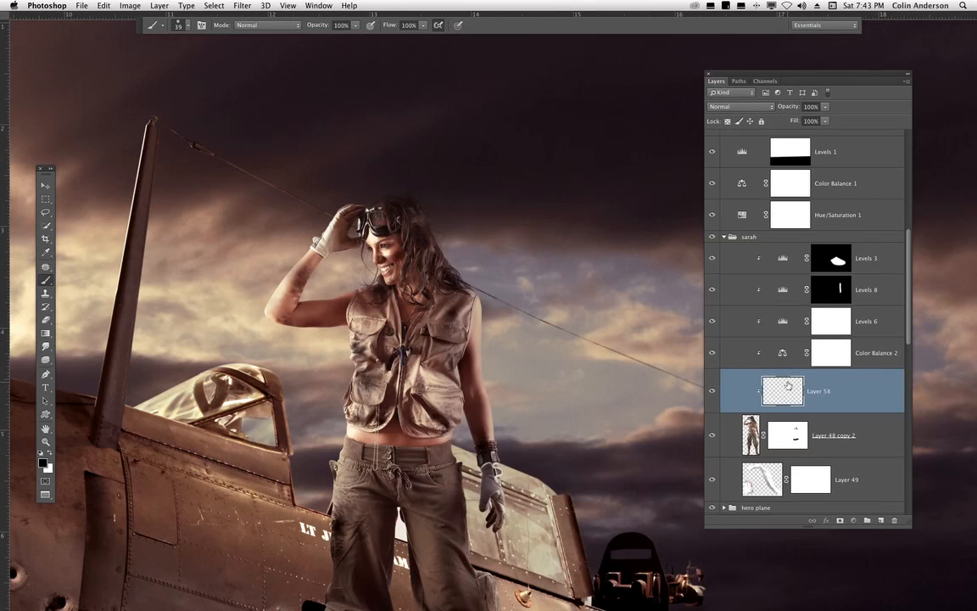
- Set Layer 58's blend mode to Multiply and lower the brush flow to 8%
{"action": "left_click", "coordinate": [736, 106]}
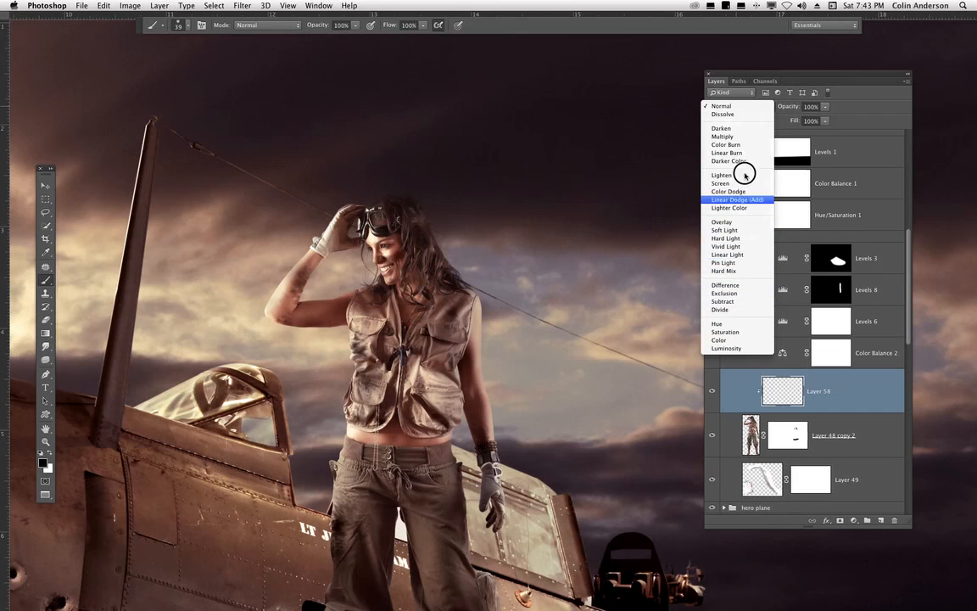
{"action": "left_click", "coordinate": [728, 136]}
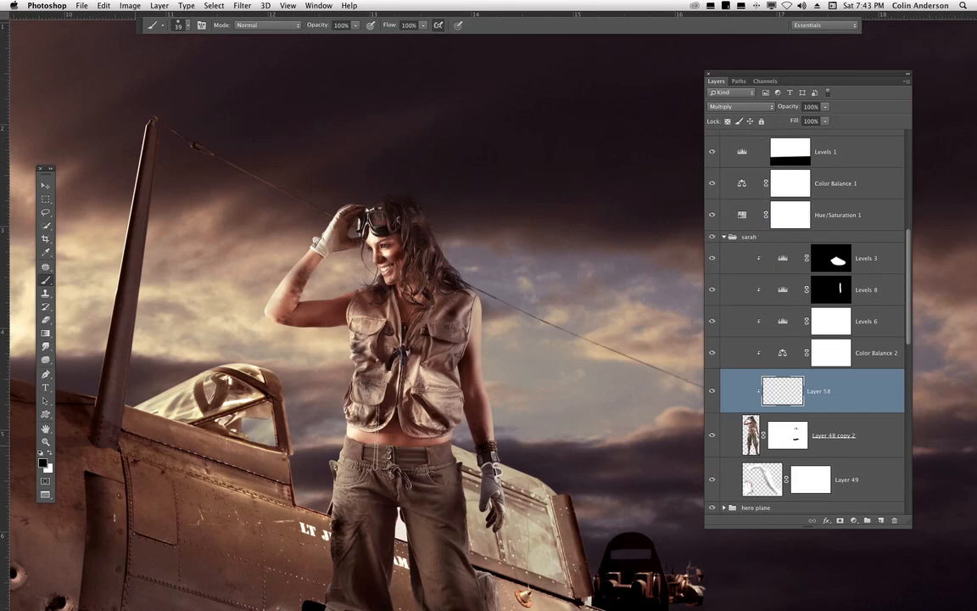
{"action": "left_click_drag", "start_coordinate": [423, 25], "coordinate": [370, 39]}
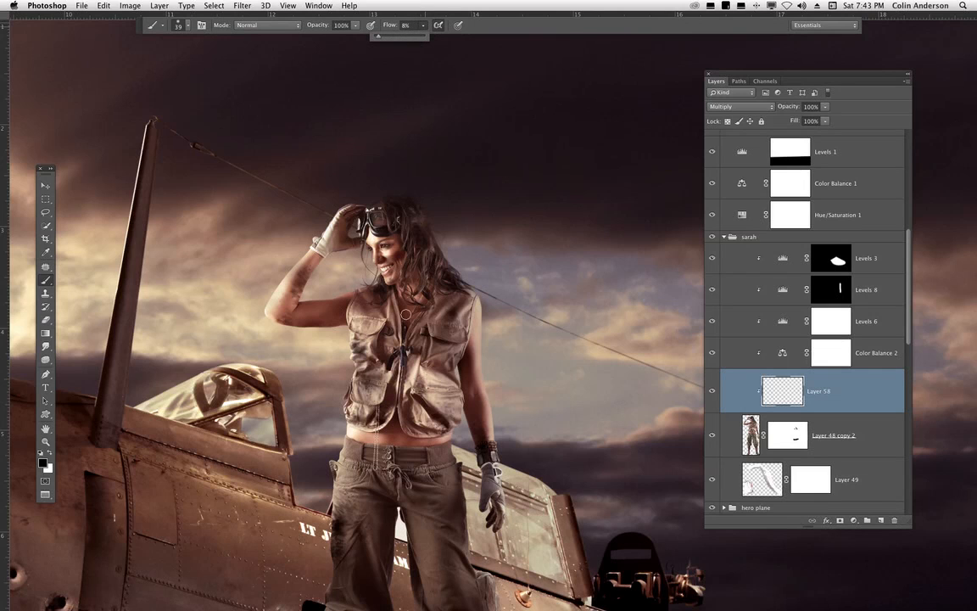
{"action": "left_click", "coordinate": [780, 390]}
- Choose the 1488 grunge splatter brush and set its size to 86 px
{"action": "key", "text": "super+plus"}
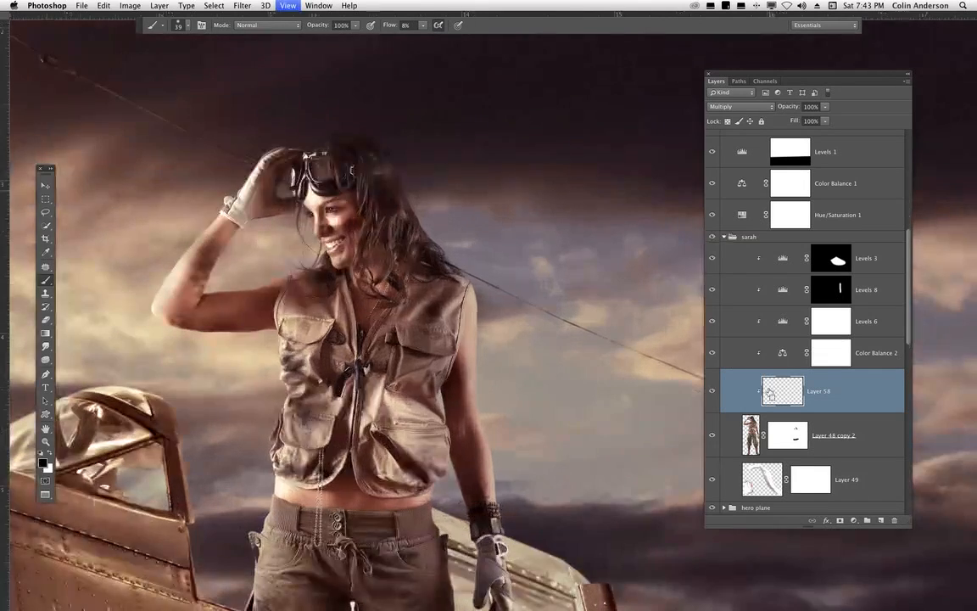
{"action": "right_click", "coordinate": [382, 280]}
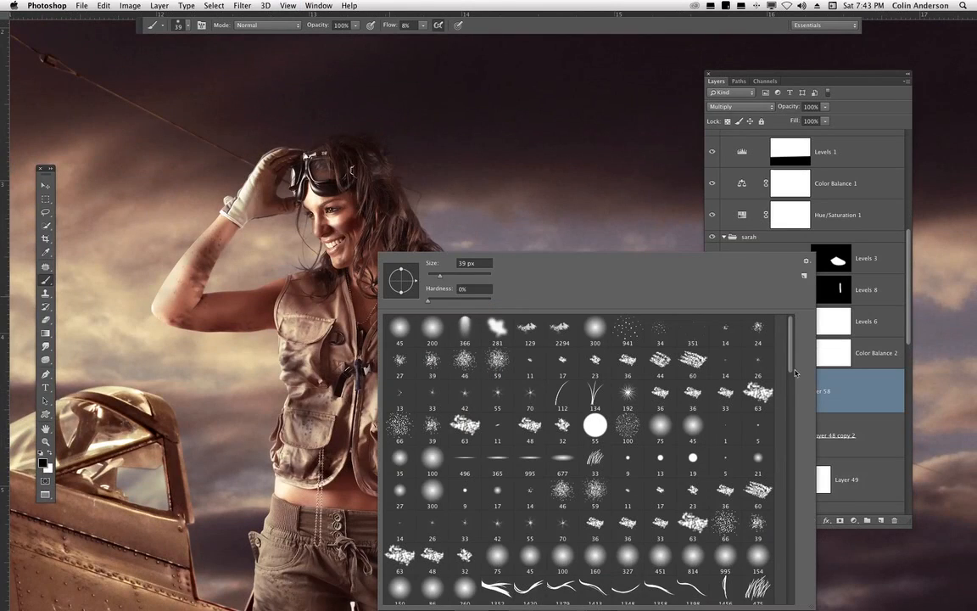
{"action": "scroll", "coordinate": [778, 559], "scroll_direction": "down", "scroll_amount": 10}
{"action": "scroll", "coordinate": [778, 559], "scroll_direction": "down", "scroll_amount": 10}
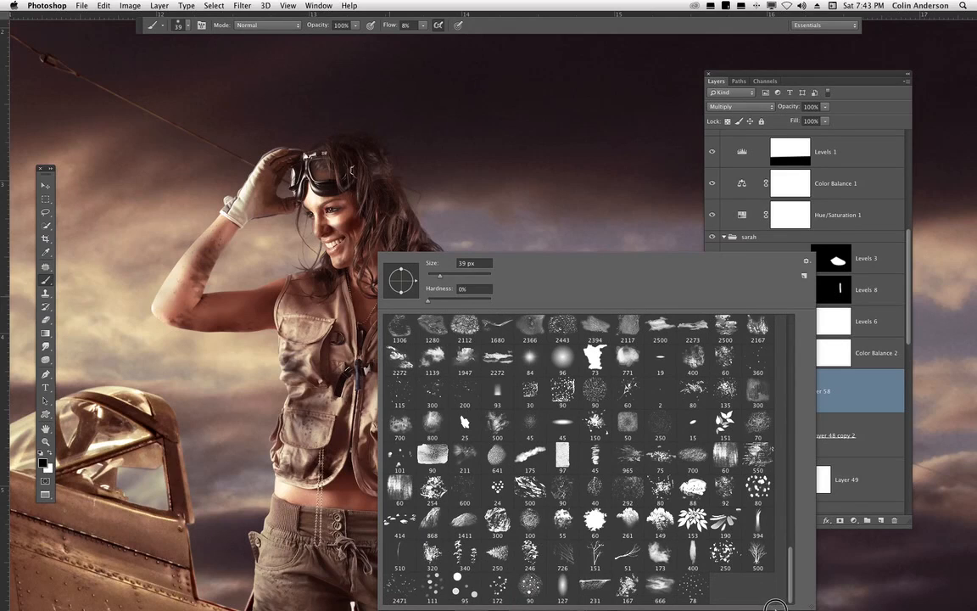
{"action": "left_click_drag", "start_coordinate": [782, 594], "coordinate": [780, 483]}
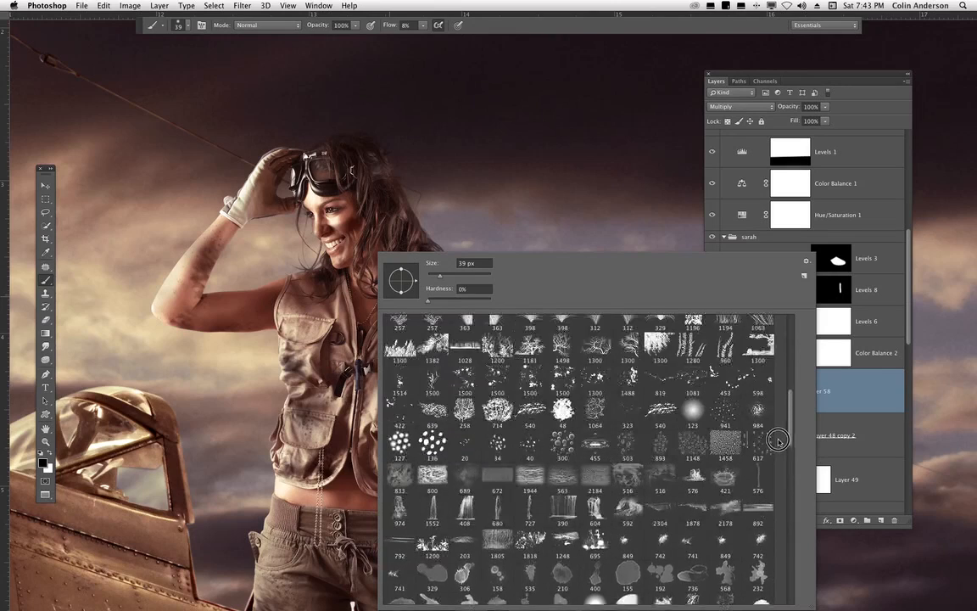
{"action": "scroll", "coordinate": [776, 424], "scroll_direction": "up", "scroll_amount": 10}
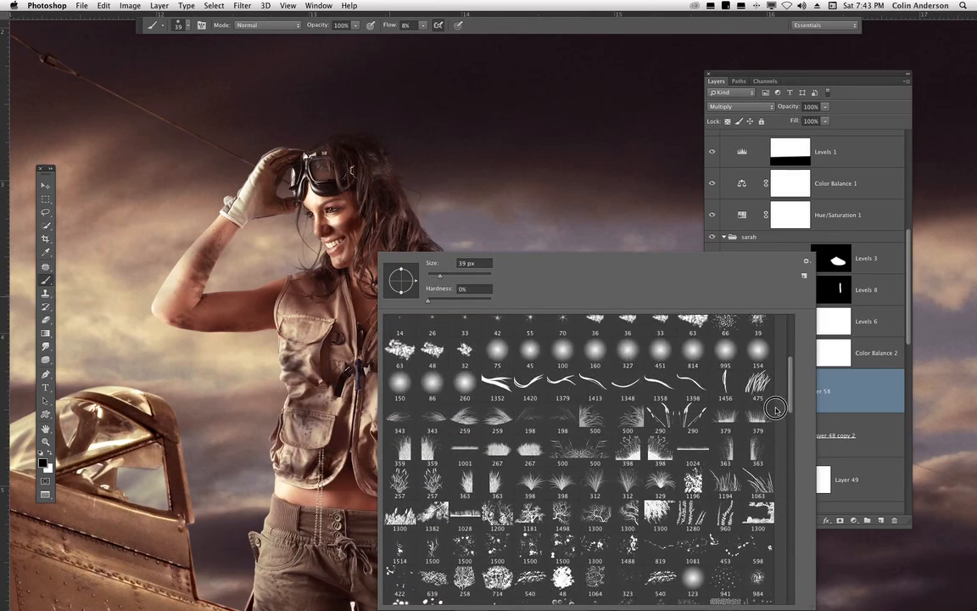
{"action": "scroll", "coordinate": [776, 399], "scroll_direction": "down", "scroll_amount": 10}
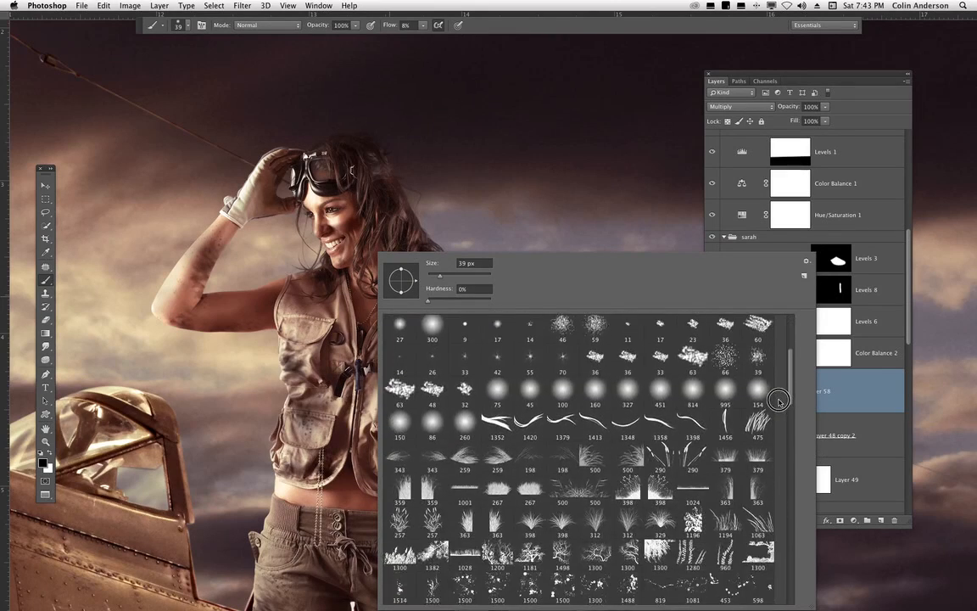
{"action": "mouse_move", "coordinate": [784, 437]}
{"action": "left_mouse_down"}
{"action": "mouse_move", "coordinate": [789, 452]}
{"action": "mouse_move", "coordinate": [788, 442]}
{"action": "left_mouse_up"}
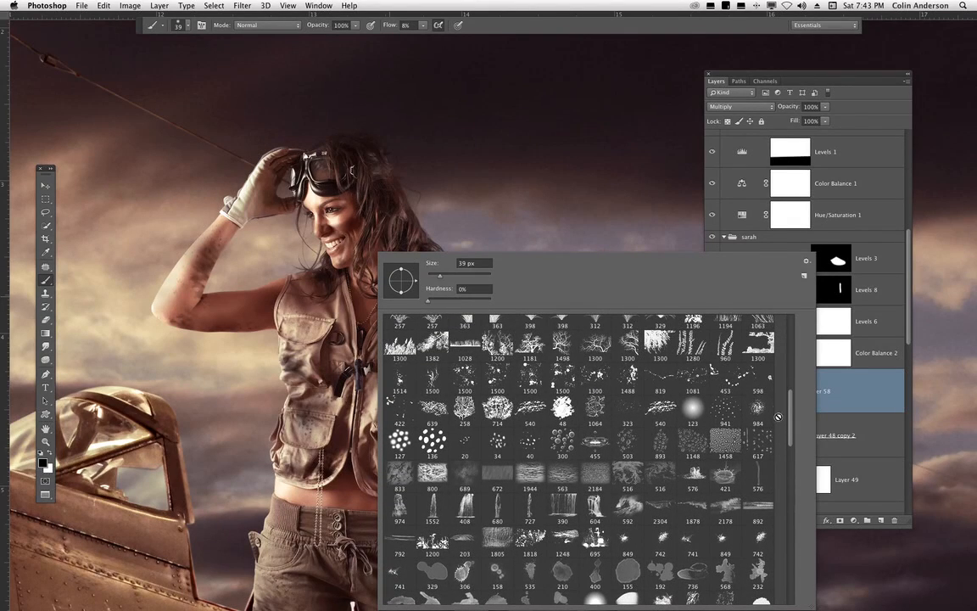
{"action": "left_click", "coordinate": [627, 380]}
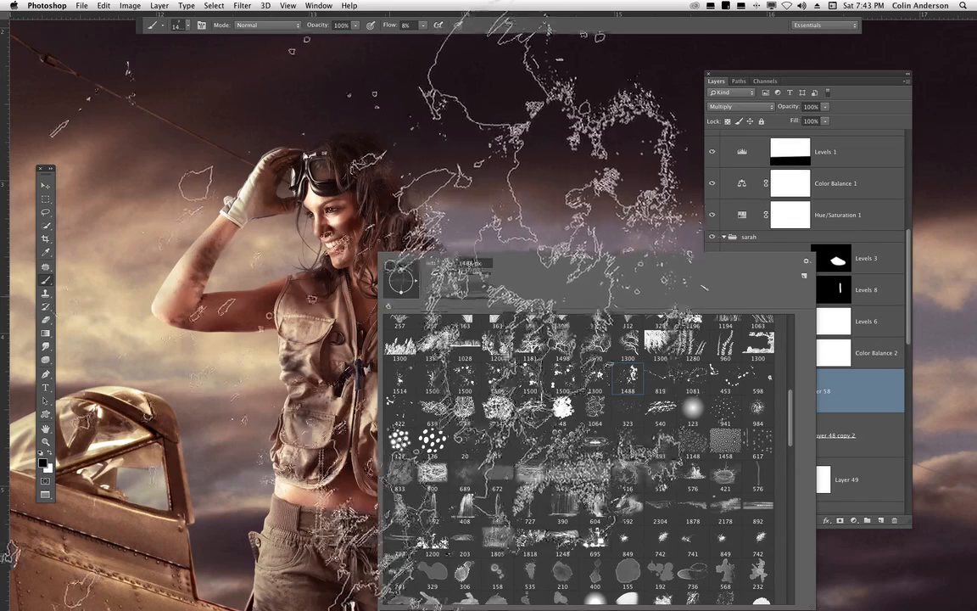
{"action": "left_click_drag", "start_coordinate": [486, 276], "coordinate": [455, 277]}
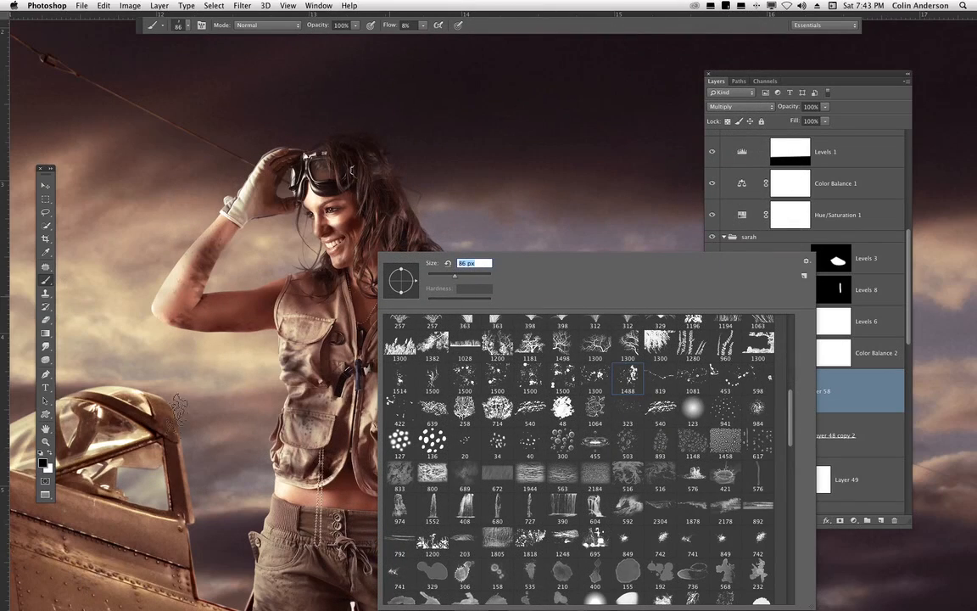
- Raise the brush flow to 59% and enlarge the brush to 188 px
{"action": "left_click", "coordinate": [424, 28]}
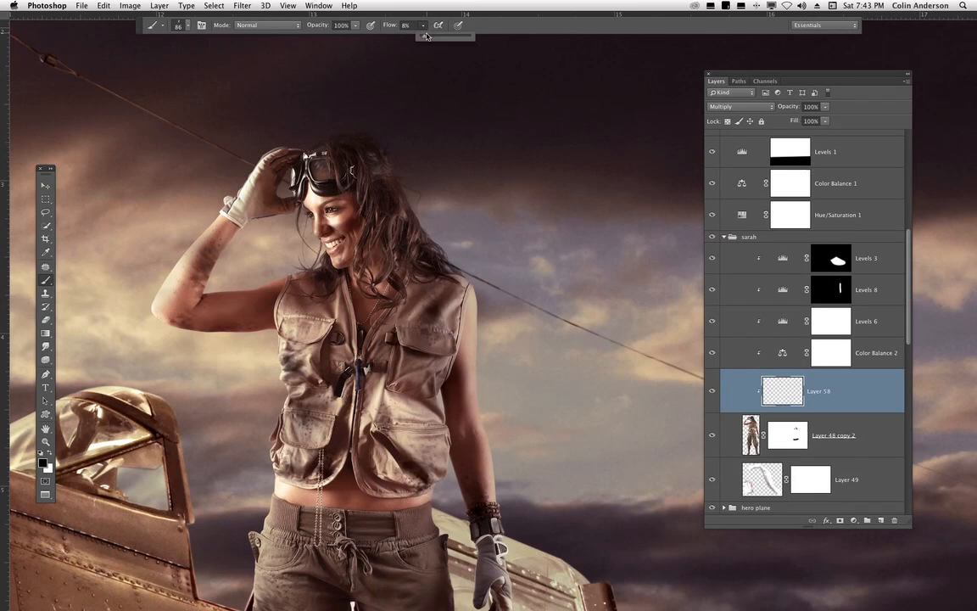
{"action": "left_click_drag", "start_coordinate": [430, 38], "coordinate": [437, 37]}
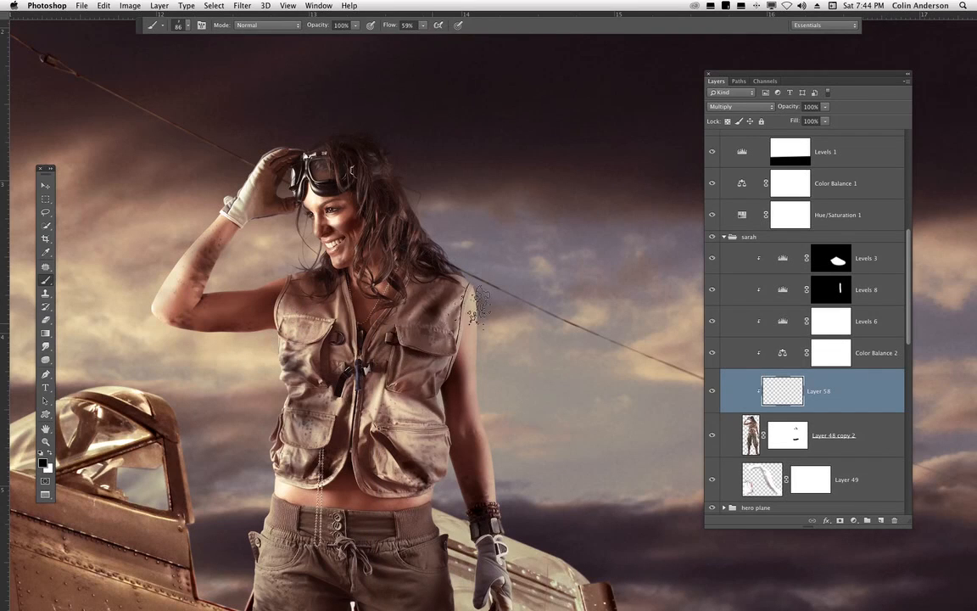
{"action": "right_click", "coordinate": [428, 263]}
{"action": "left_click_drag", "start_coordinate": [504, 276], "coordinate": [511, 276]}
- Stamp dirt splatters on Layer 58 over the woman's vest, arms and waist, undoing one stamp
{"action": "left_click", "coordinate": [373, 396]}
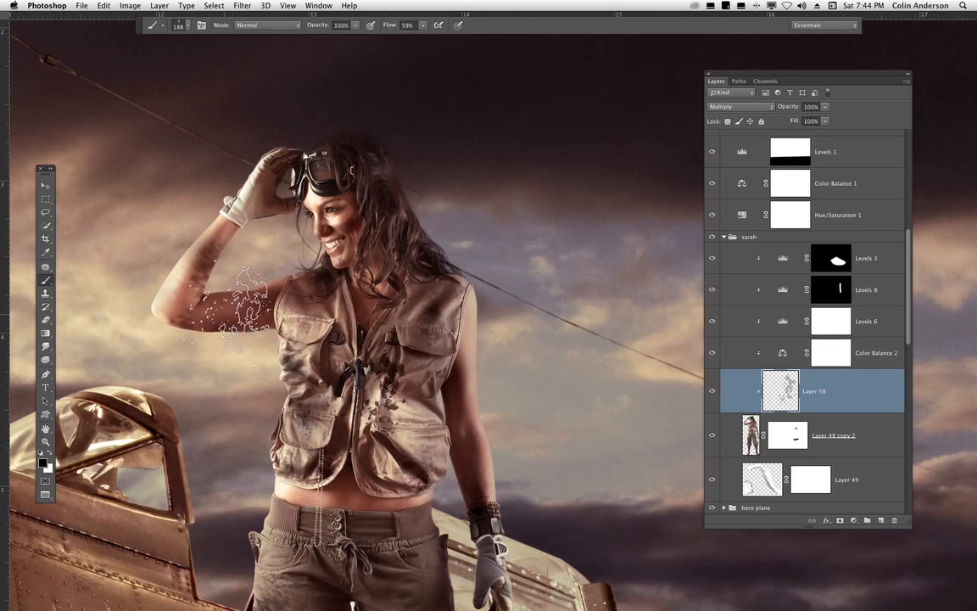
{"action": "left_click", "coordinate": [222, 307]}
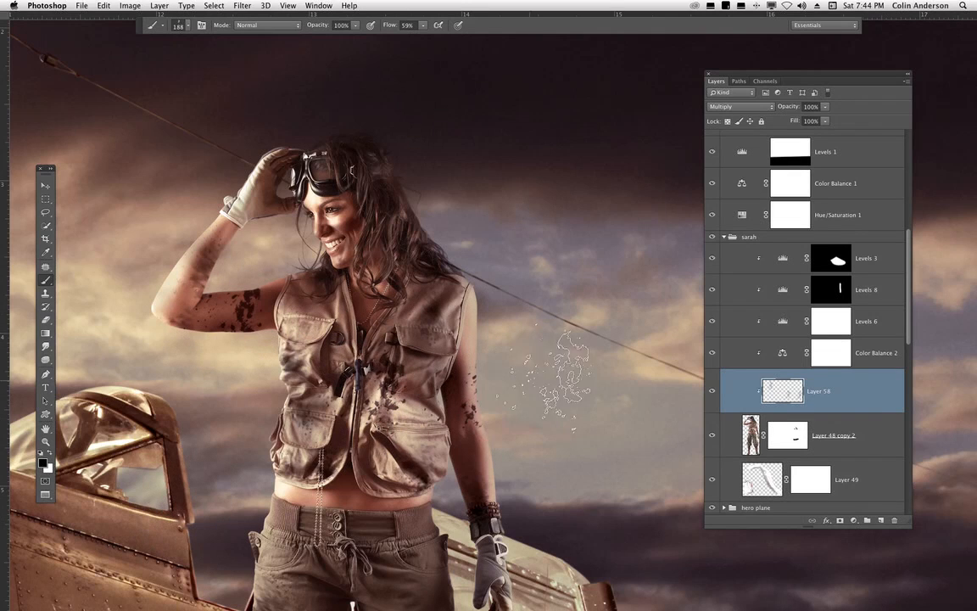
{"action": "scroll", "coordinate": [569, 231], "scroll_direction": "down", "scroll_amount": 5}
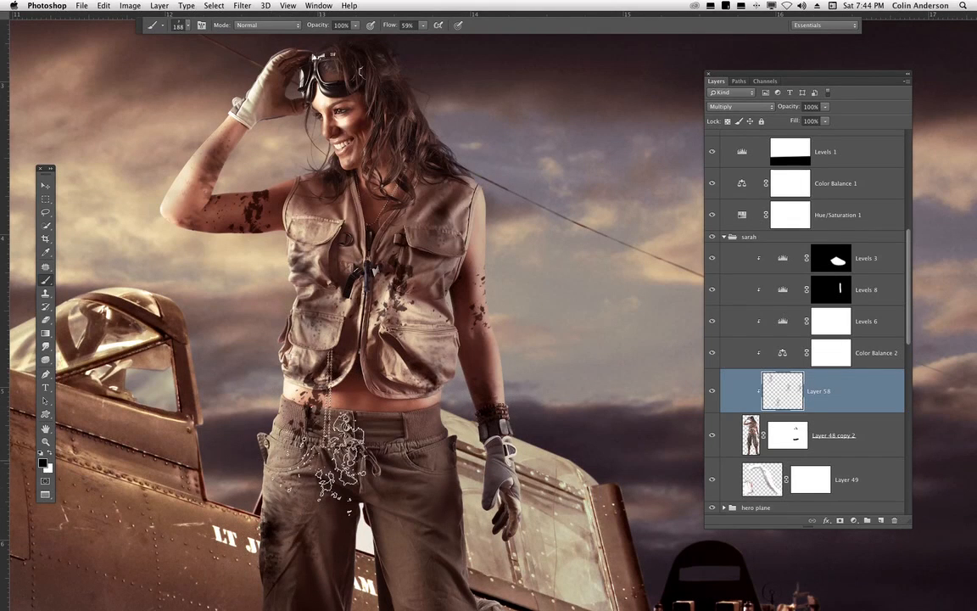
{"action": "key", "text": "super+z"}
{"action": "left_click_drag", "start_coordinate": [393, 351], "coordinate": [460, 421]}
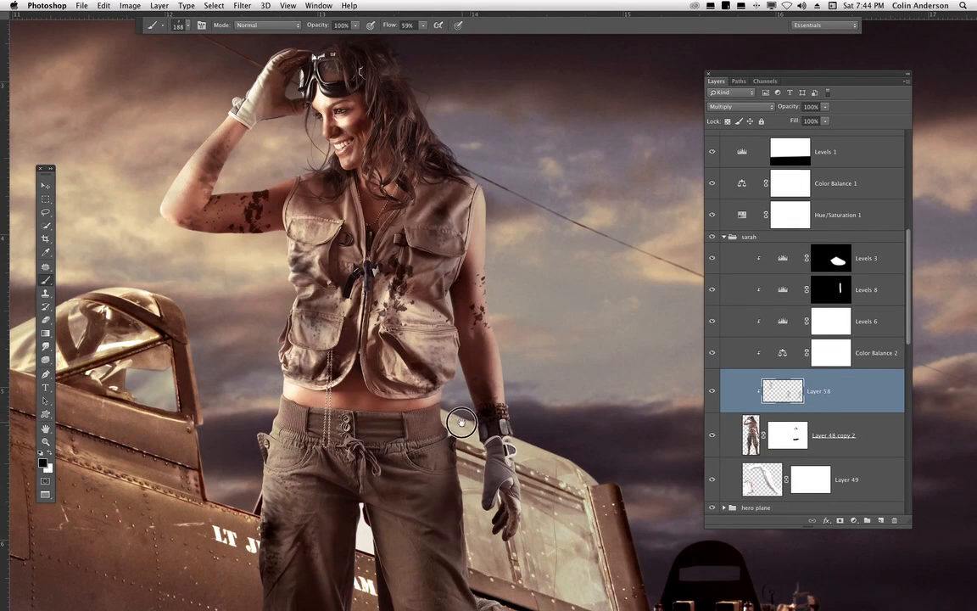
{"action": "left_click", "coordinate": [251, 276]}
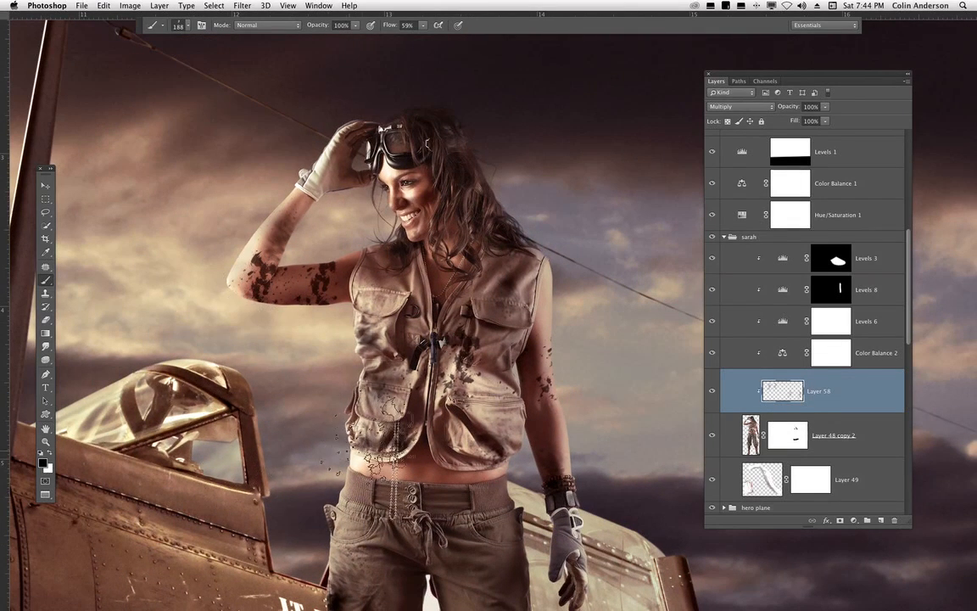
- Set Layer 58's blend mode to Overlay
{"action": "left_click", "coordinate": [734, 109]}
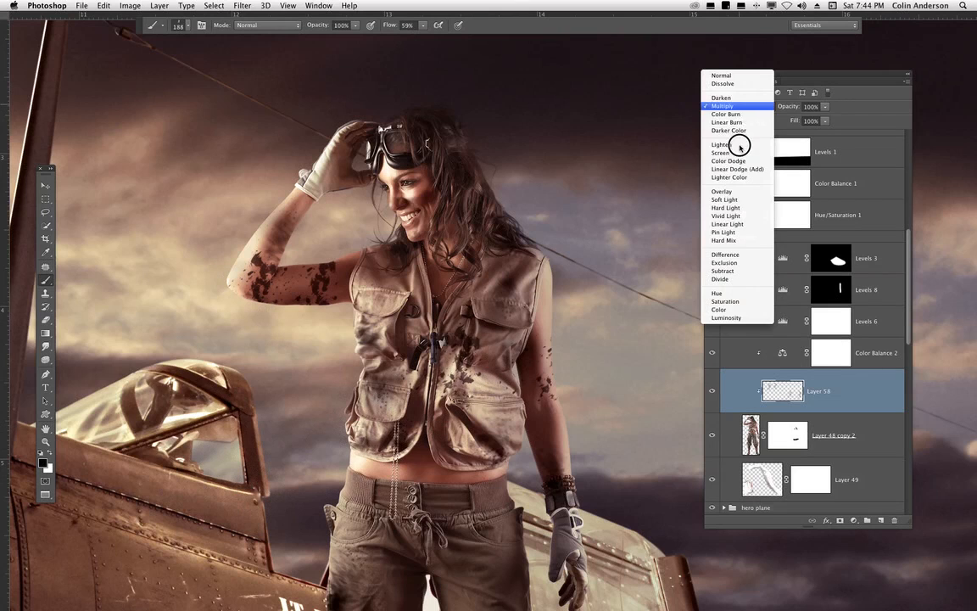
{"action": "left_click", "coordinate": [736, 192]}
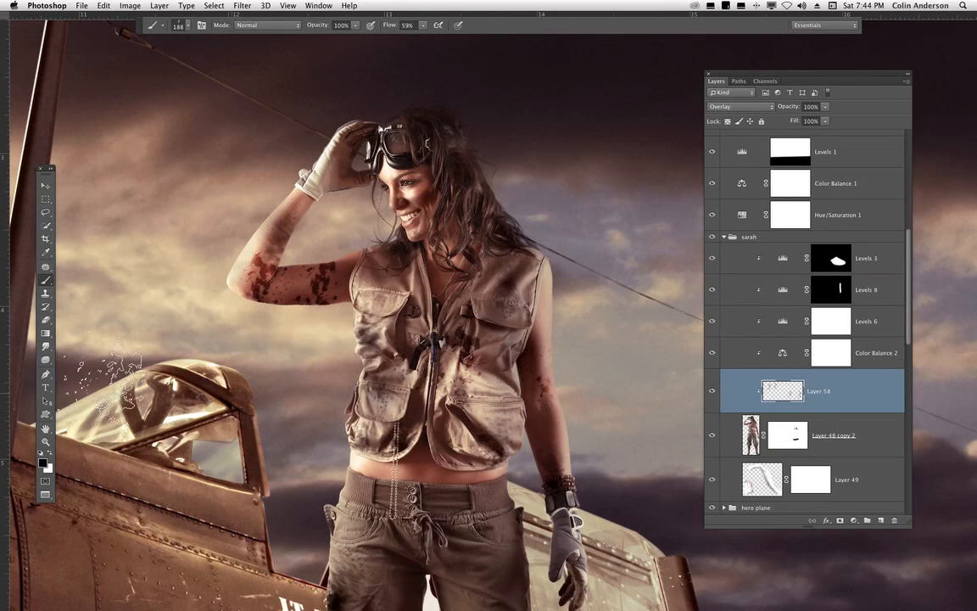
- Smudge the dirt marks on the woman's upper arm with a 23 px soft round Smudge tool brush
{"action": "left_click", "coordinate": [46, 346]}
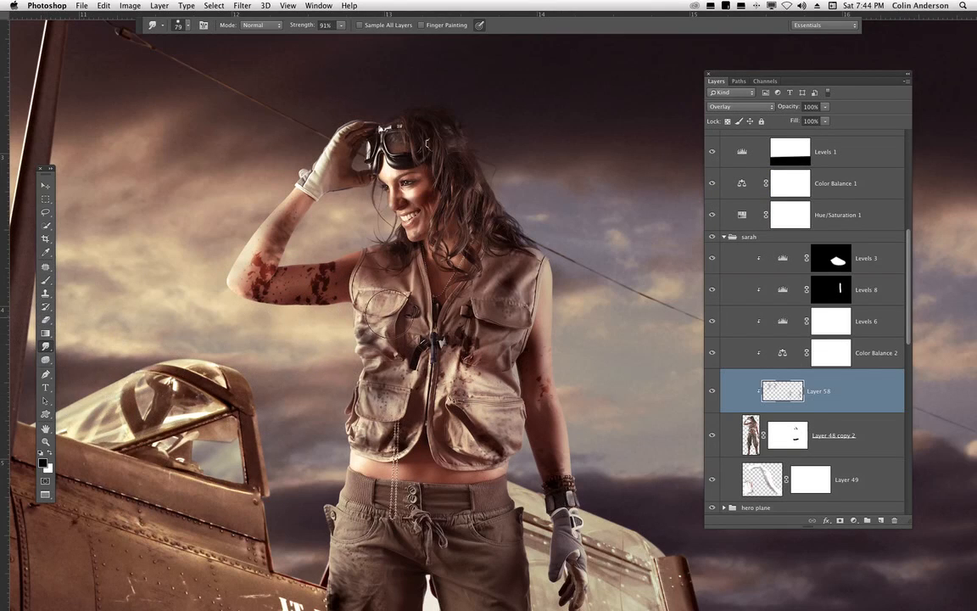
{"action": "right_click", "coordinate": [388, 314]}
{"action": "left_click_drag", "start_coordinate": [450, 277], "coordinate": [439, 277]}
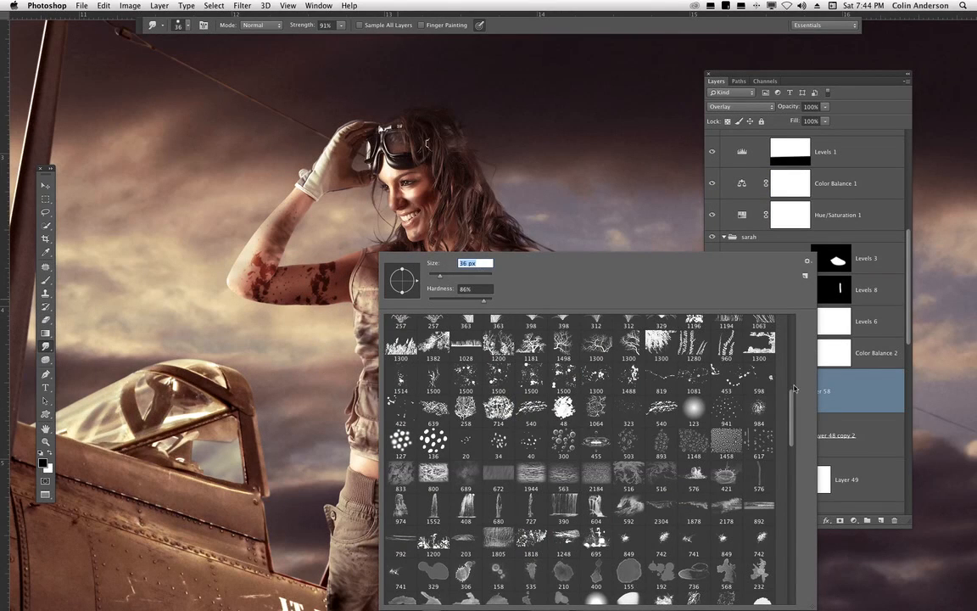
{"action": "left_click_drag", "start_coordinate": [792, 413], "coordinate": [787, 237]}
{"action": "left_click", "coordinate": [403, 330]}
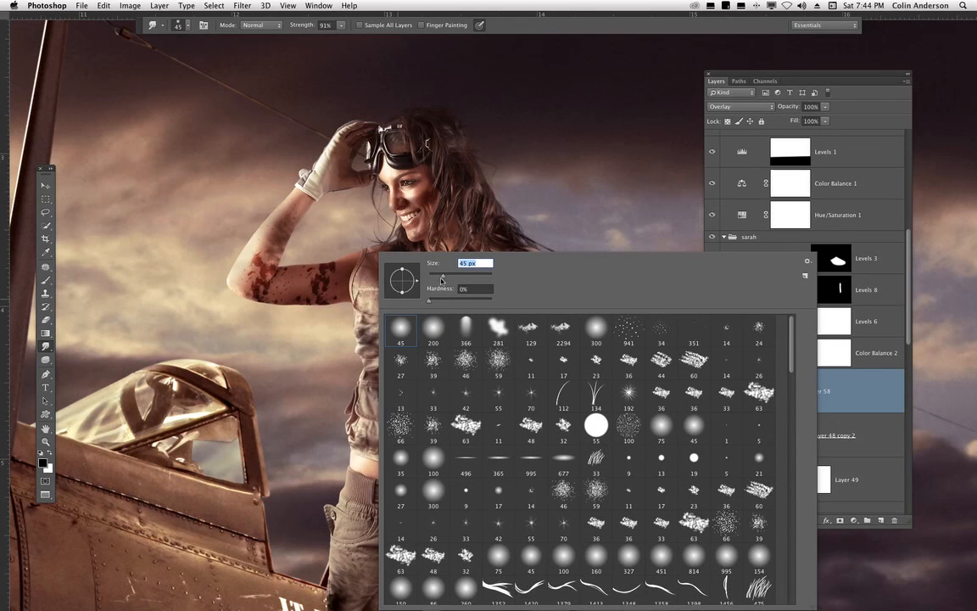
{"action": "left_click_drag", "start_coordinate": [441, 281], "coordinate": [434, 275]}
{"action": "left_click", "coordinate": [836, 378]}
{"action": "left_click", "coordinate": [780, 390]}
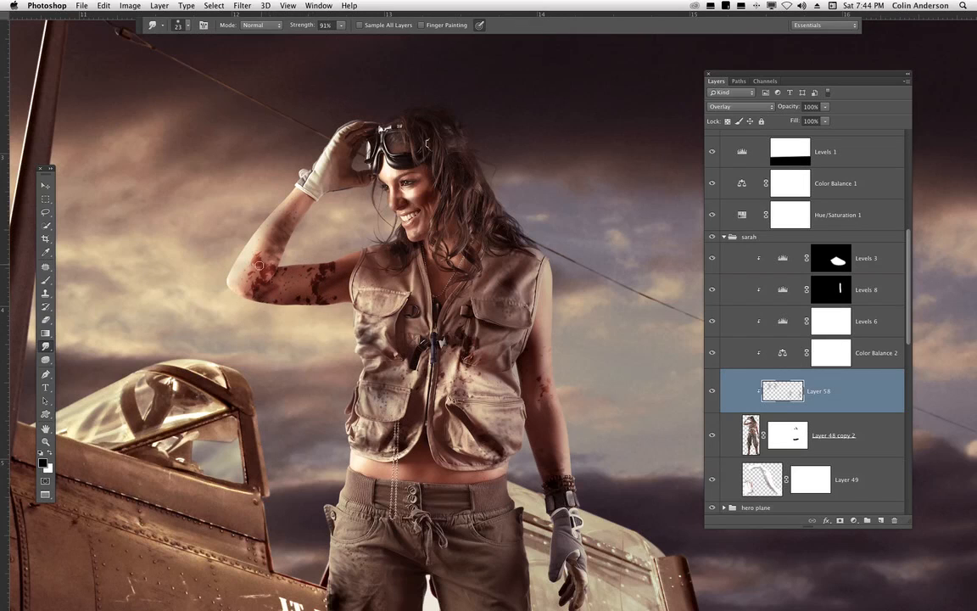
{"action": "left_click_drag", "start_coordinate": [260, 266], "coordinate": [251, 268]}
{"action": "left_click_drag", "start_coordinate": [331, 264], "coordinate": [332, 266]}
{"action": "mouse_move", "coordinate": [312, 287]}
{"action": "left_mouse_down"}
{"action": "mouse_move", "coordinate": [330, 268]}
{"action": "mouse_move", "coordinate": [324, 277]}
{"action": "left_mouse_up"}
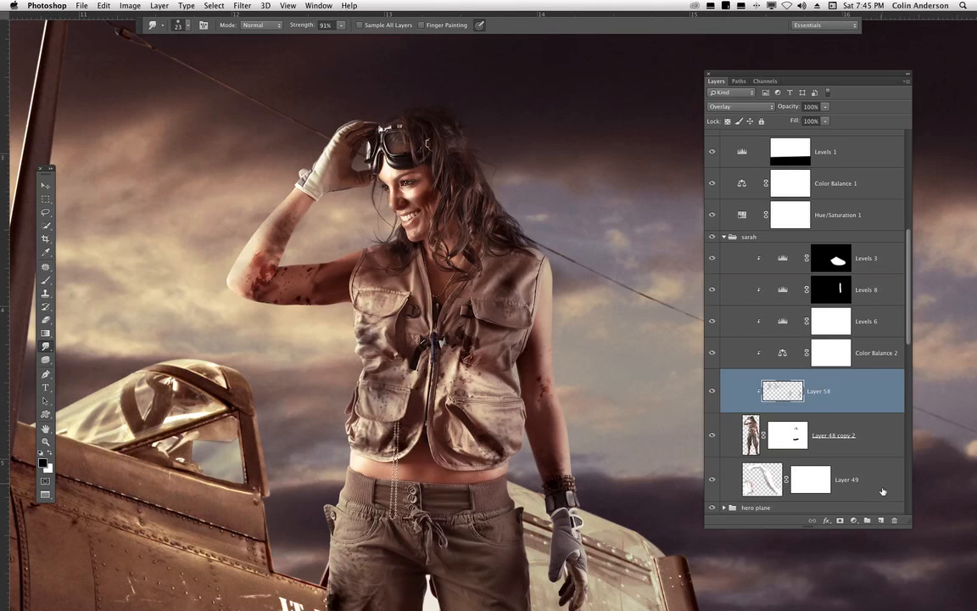
- Add a layer mask to Layer 58 and switch back to the Brush tool with flow at 100%
{"action": "left_click", "coordinate": [840, 520]}
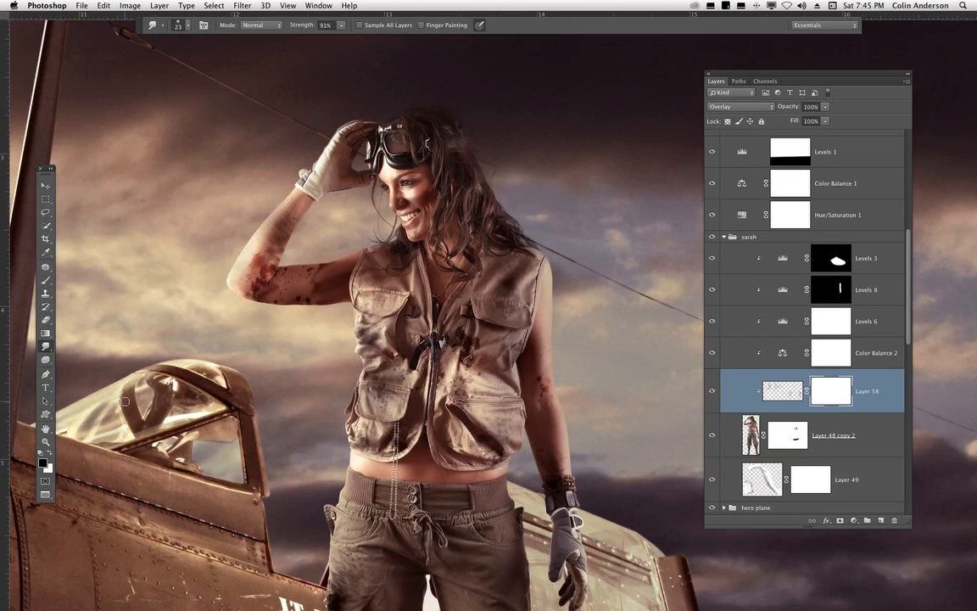
{"action": "left_click", "coordinate": [48, 281]}
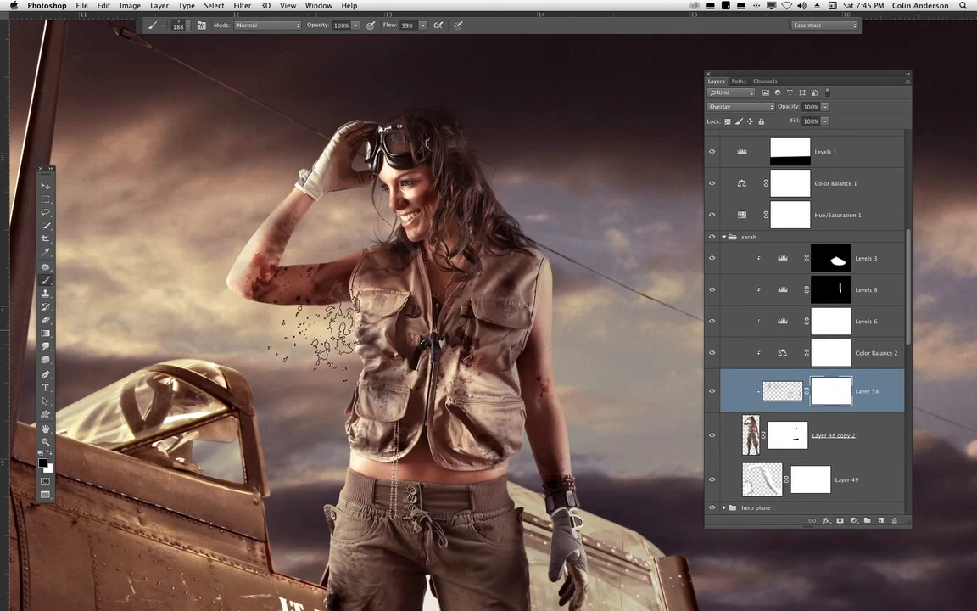
{"action": "left_click", "coordinate": [423, 25]}
{"action": "left_click_drag", "start_coordinate": [429, 32], "coordinate": [502, 43]}
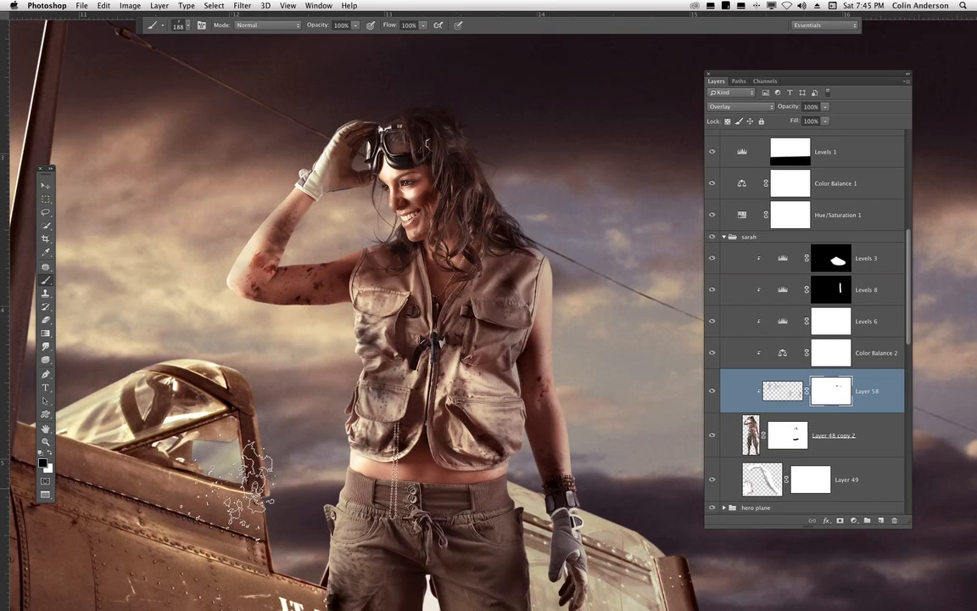
{"action": "left_click", "coordinate": [826, 121]}
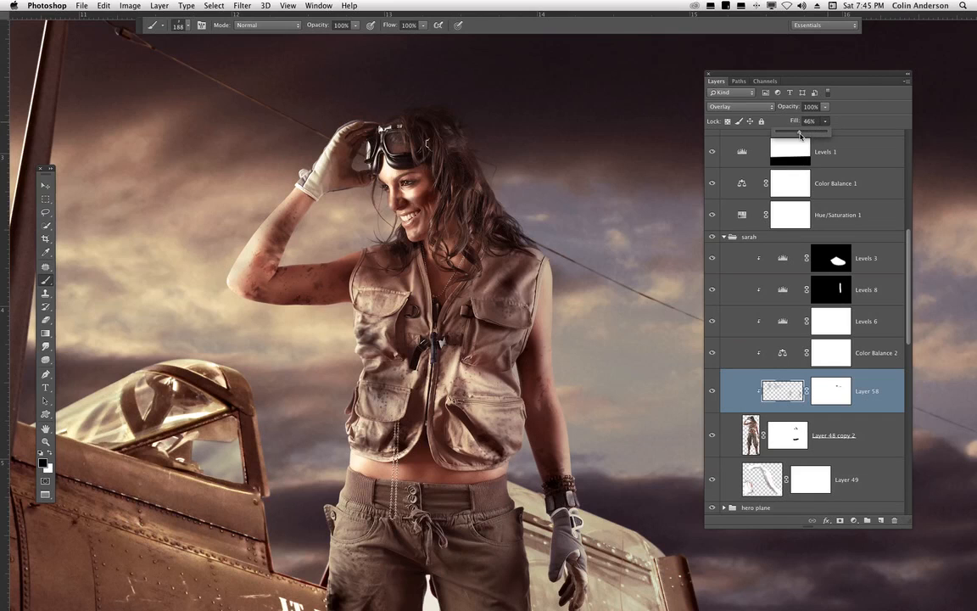
{"action": "mouse_move", "coordinate": [802, 135]}
{"action": "left_mouse_down"}
{"action": "mouse_move", "coordinate": [834, 130]}
{"action": "mouse_move", "coordinate": [811, 133]}
{"action": "left_mouse_up"}
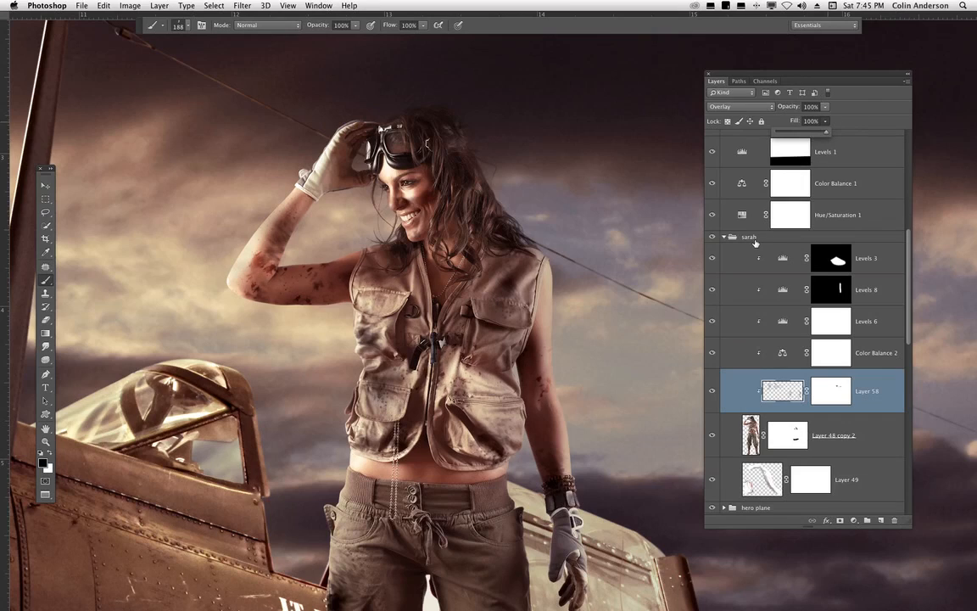
- Collapse the sarah layer group and move the Layers panel aside to view the whole composition
{"action": "key", "text": "super+minus"}
{"action": "key", "text": "super+minus"}
{"action": "key", "text": "super+minus"}
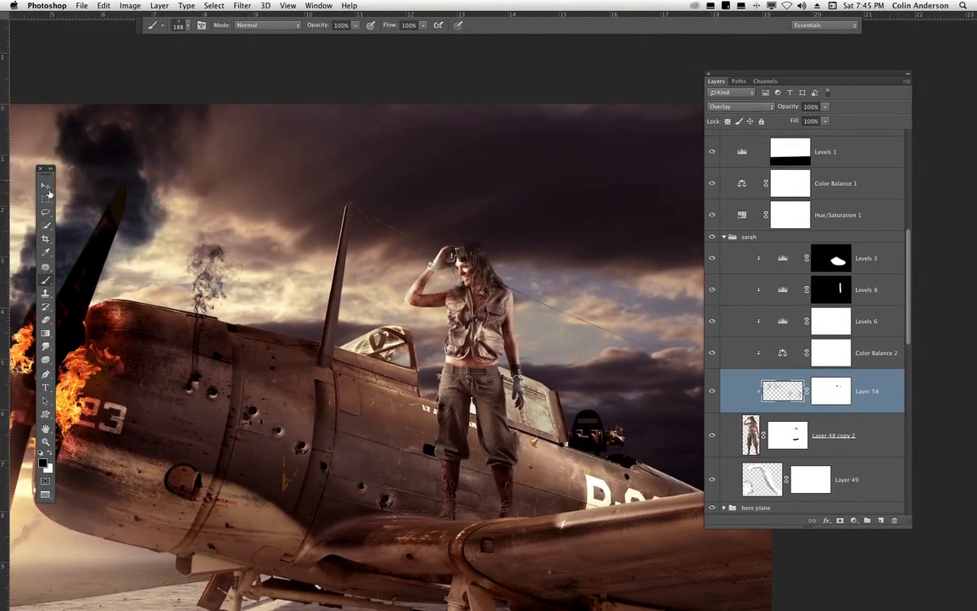
{"action": "left_click", "coordinate": [45, 185]}
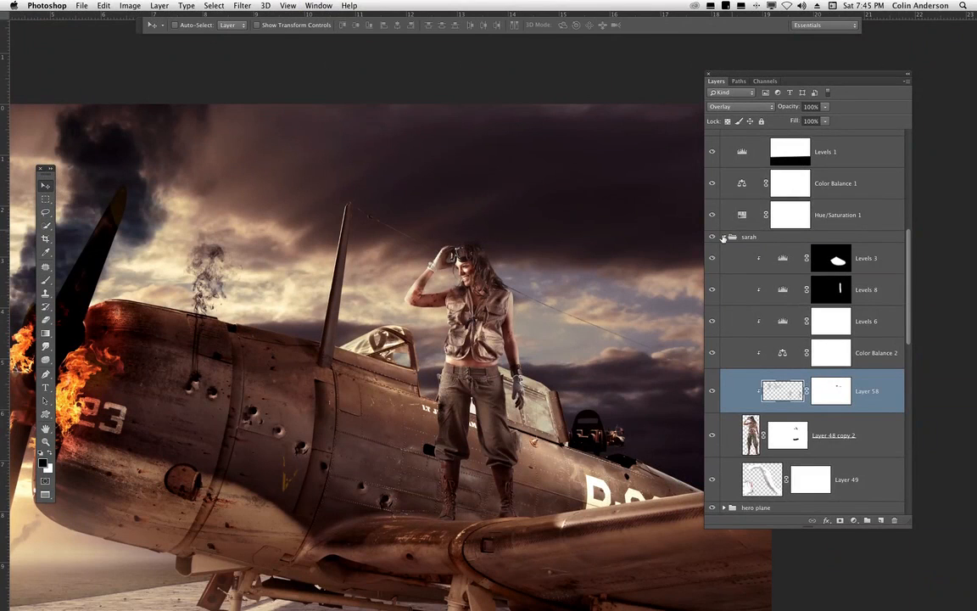
{"action": "left_click", "coordinate": [724, 237]}
{"action": "scroll", "coordinate": [899, 339], "scroll_direction": "down", "scroll_amount": 5}
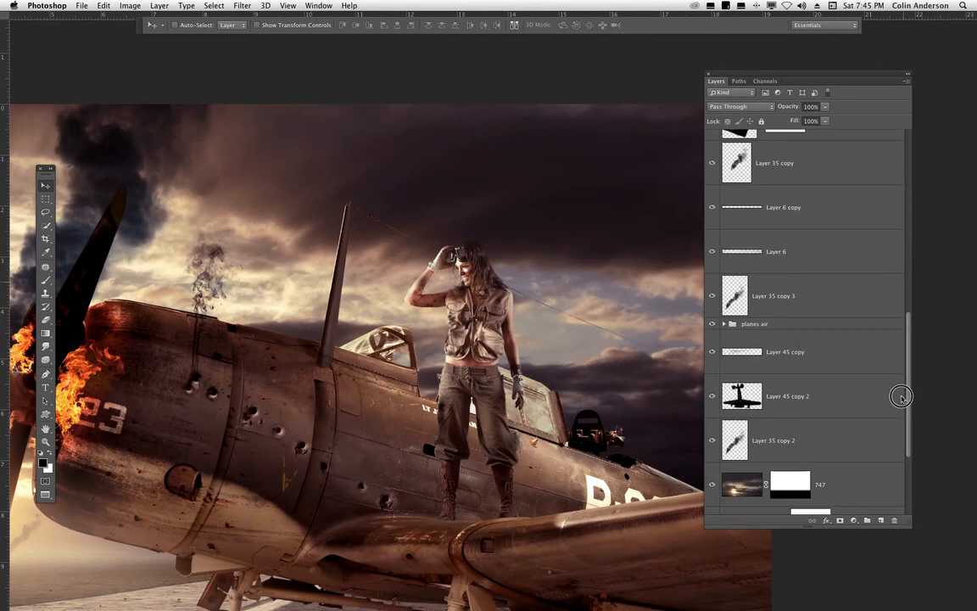
{"action": "key", "text": "super+0"}
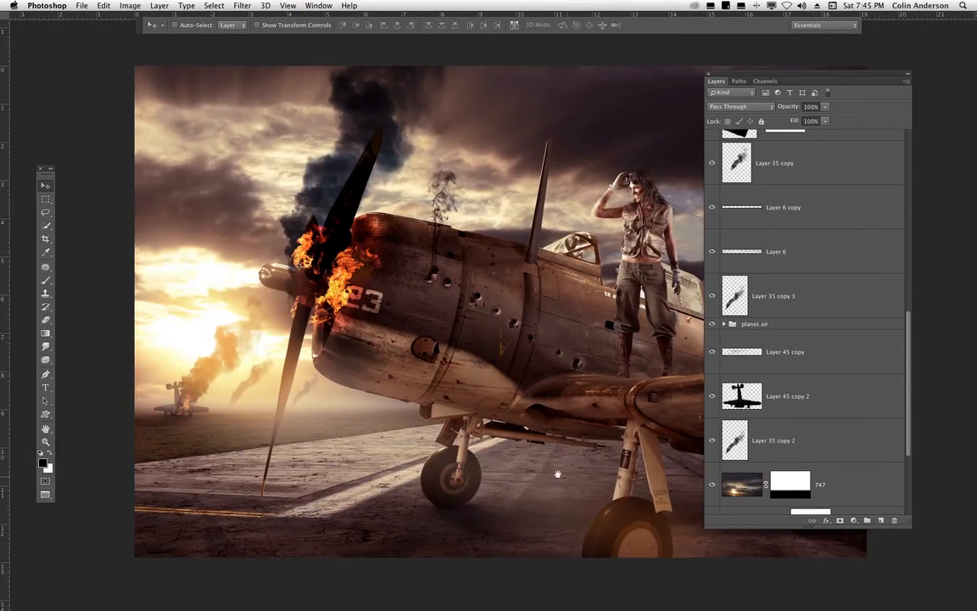
{"action": "left_click_drag", "start_coordinate": [557, 473], "coordinate": [467, 468]}
{"action": "left_click_drag", "start_coordinate": [749, 72], "coordinate": [840, 71]}
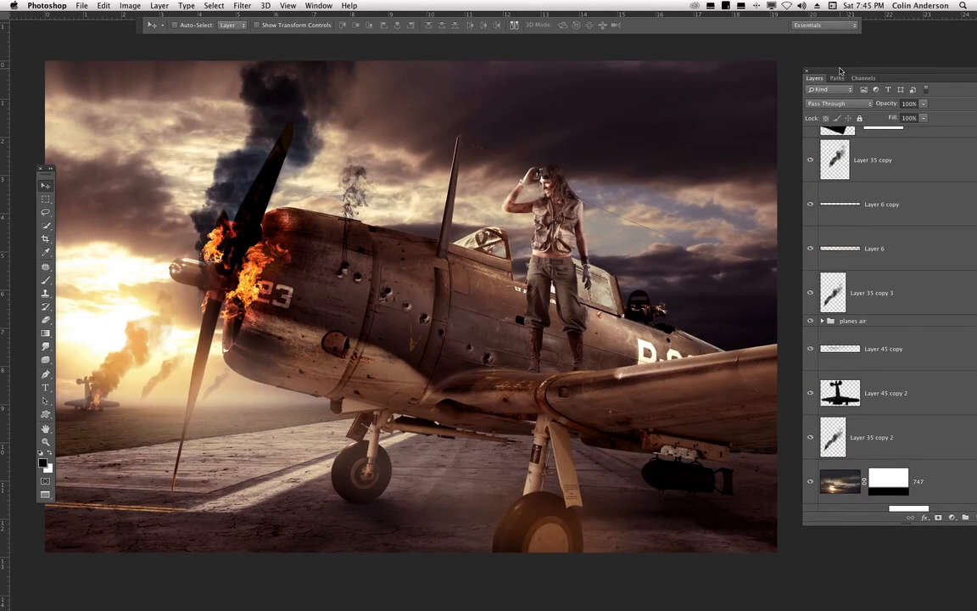